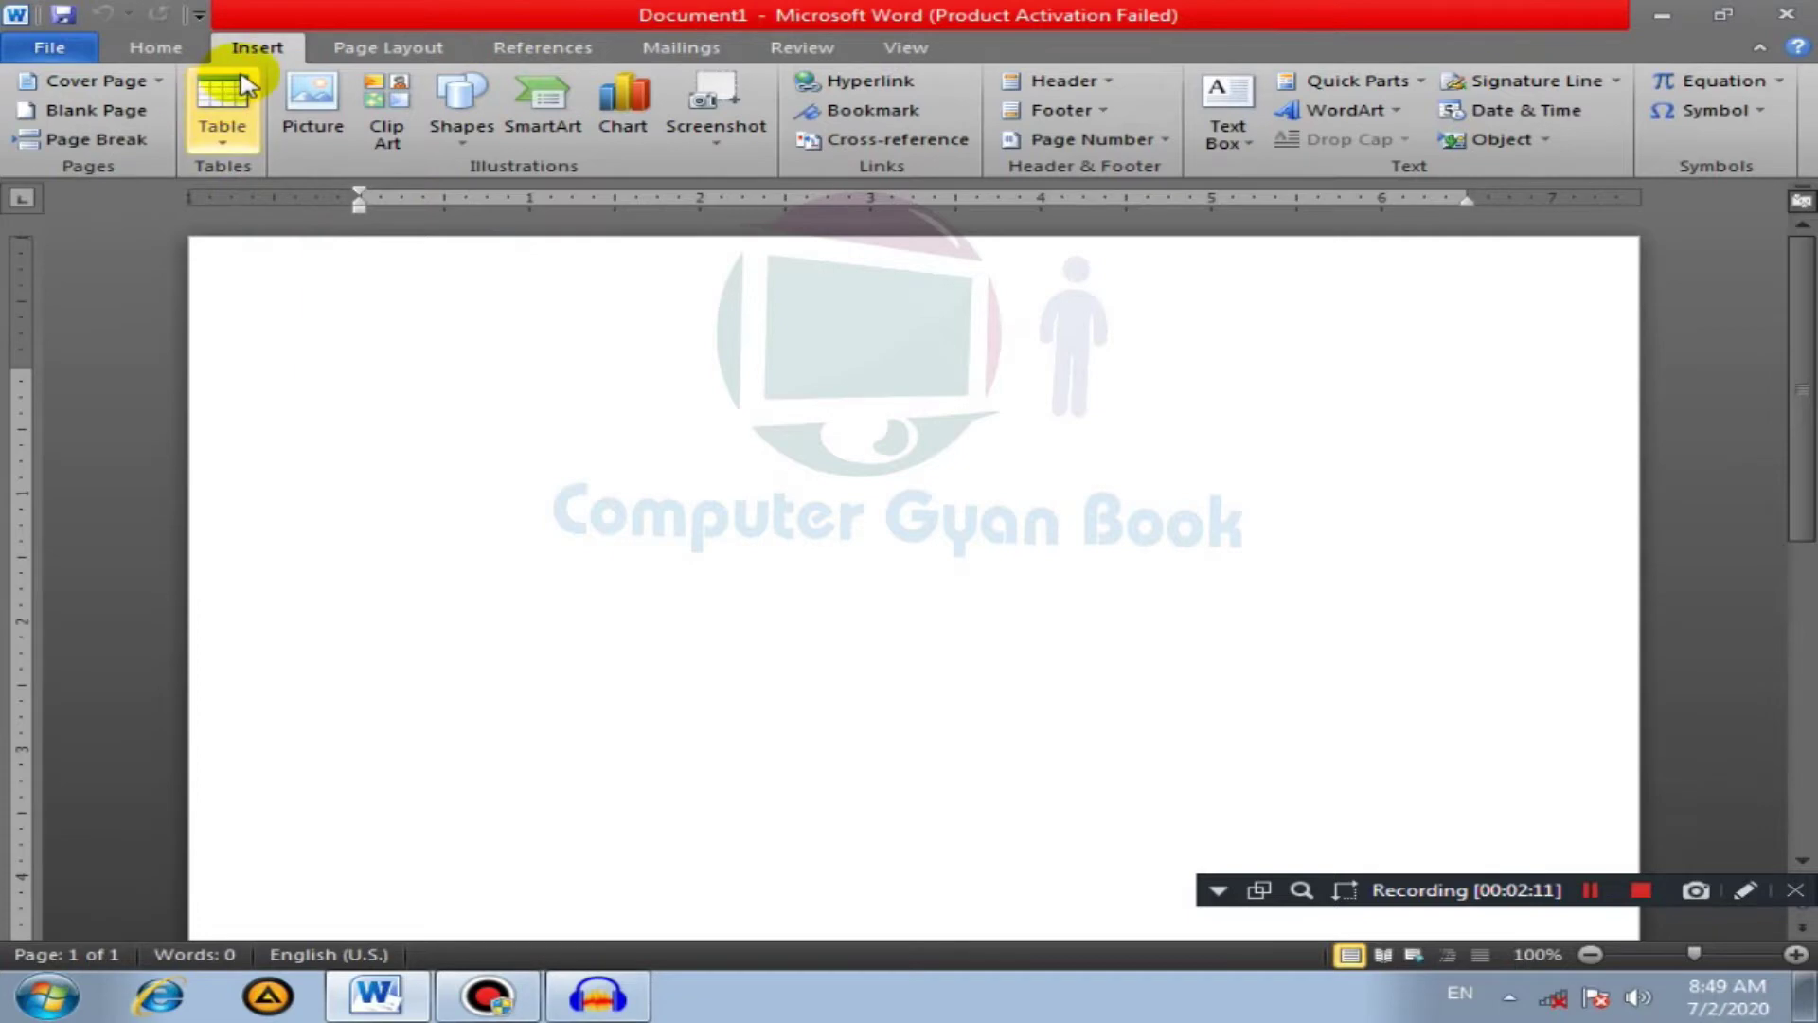
Step: From the Cover Page gallery, insert the Contrast design with title, author, abstract and company placeholders
{"action": "left_click", "coordinate": [144, 40]}
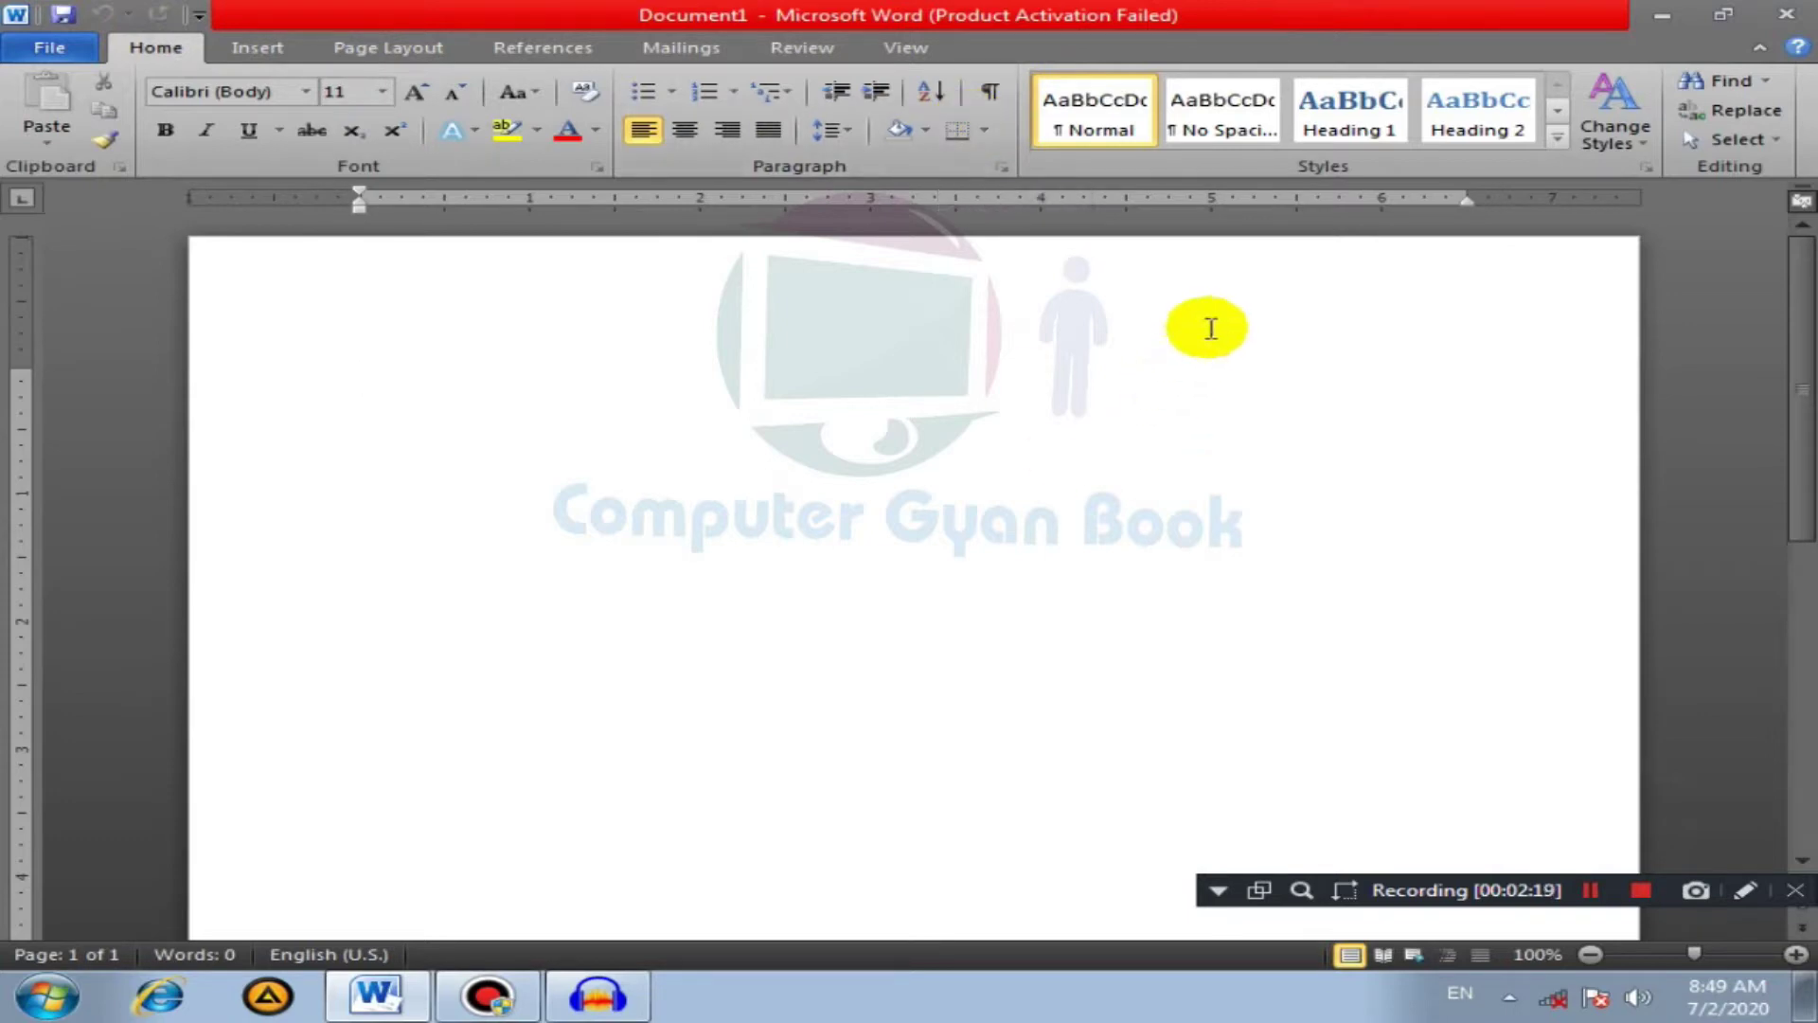
{"action": "left_click", "coordinate": [279, 57]}
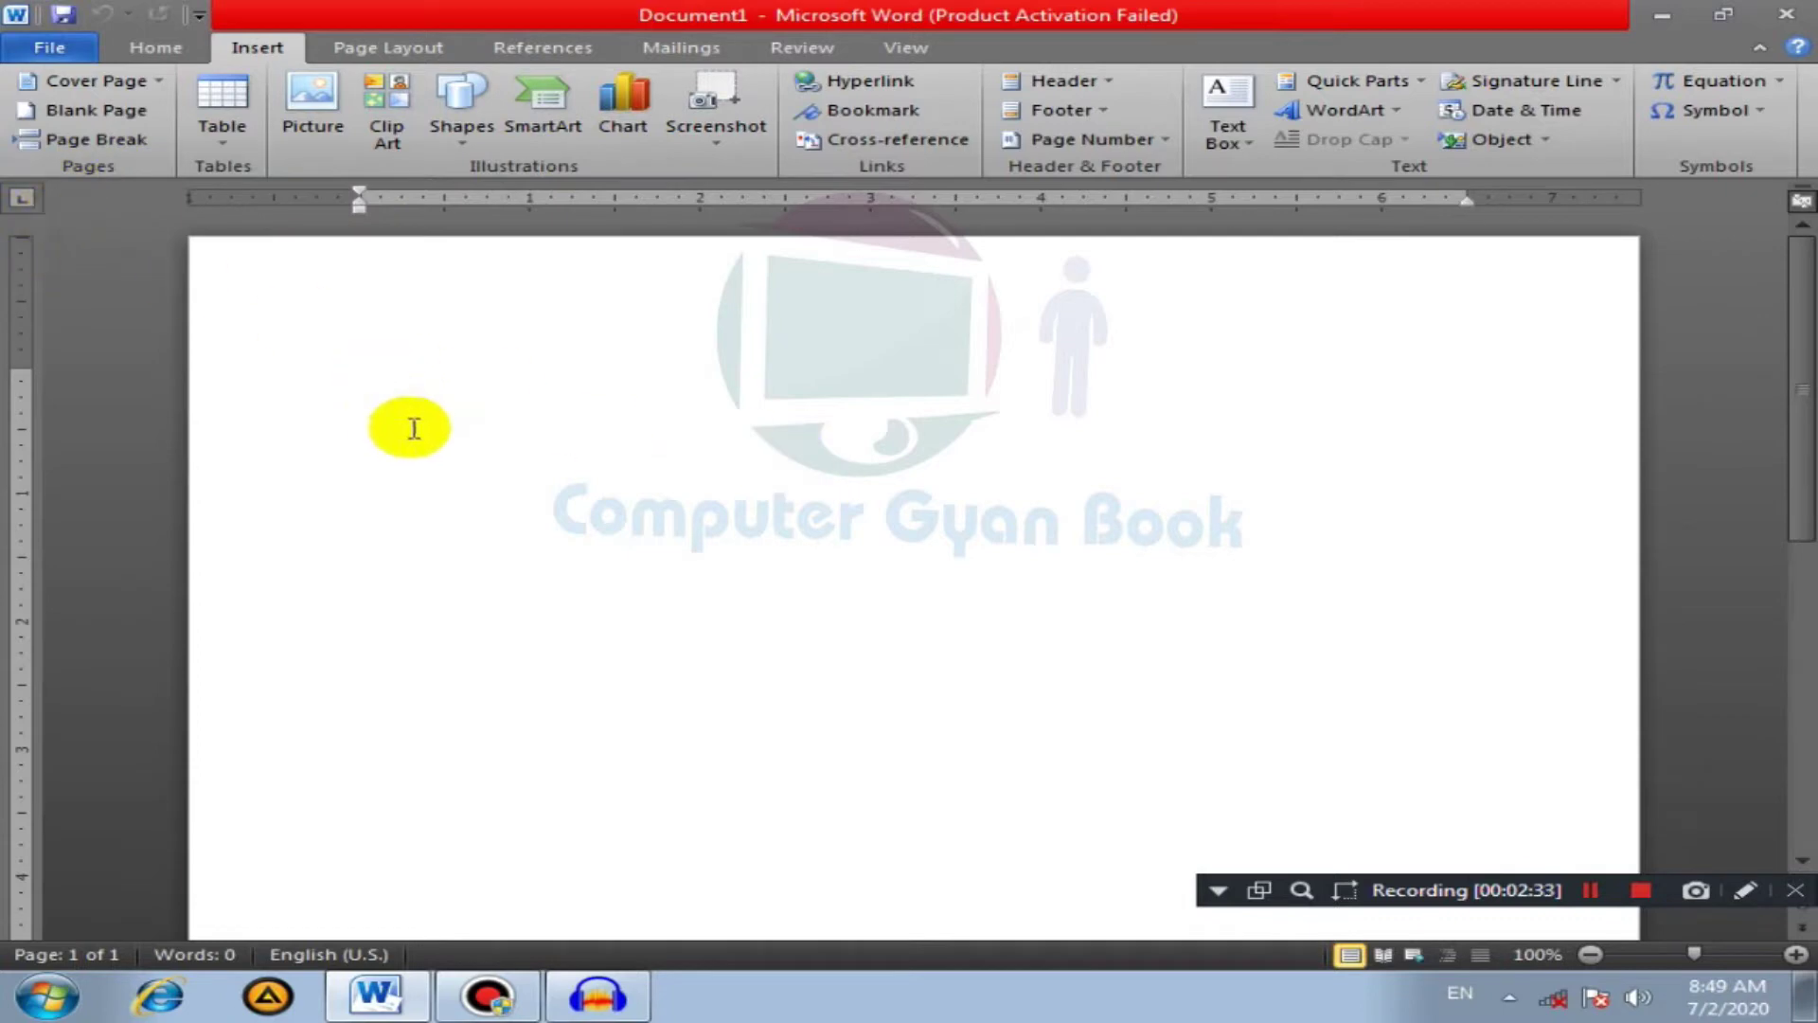
{"action": "left_click", "coordinate": [144, 85]}
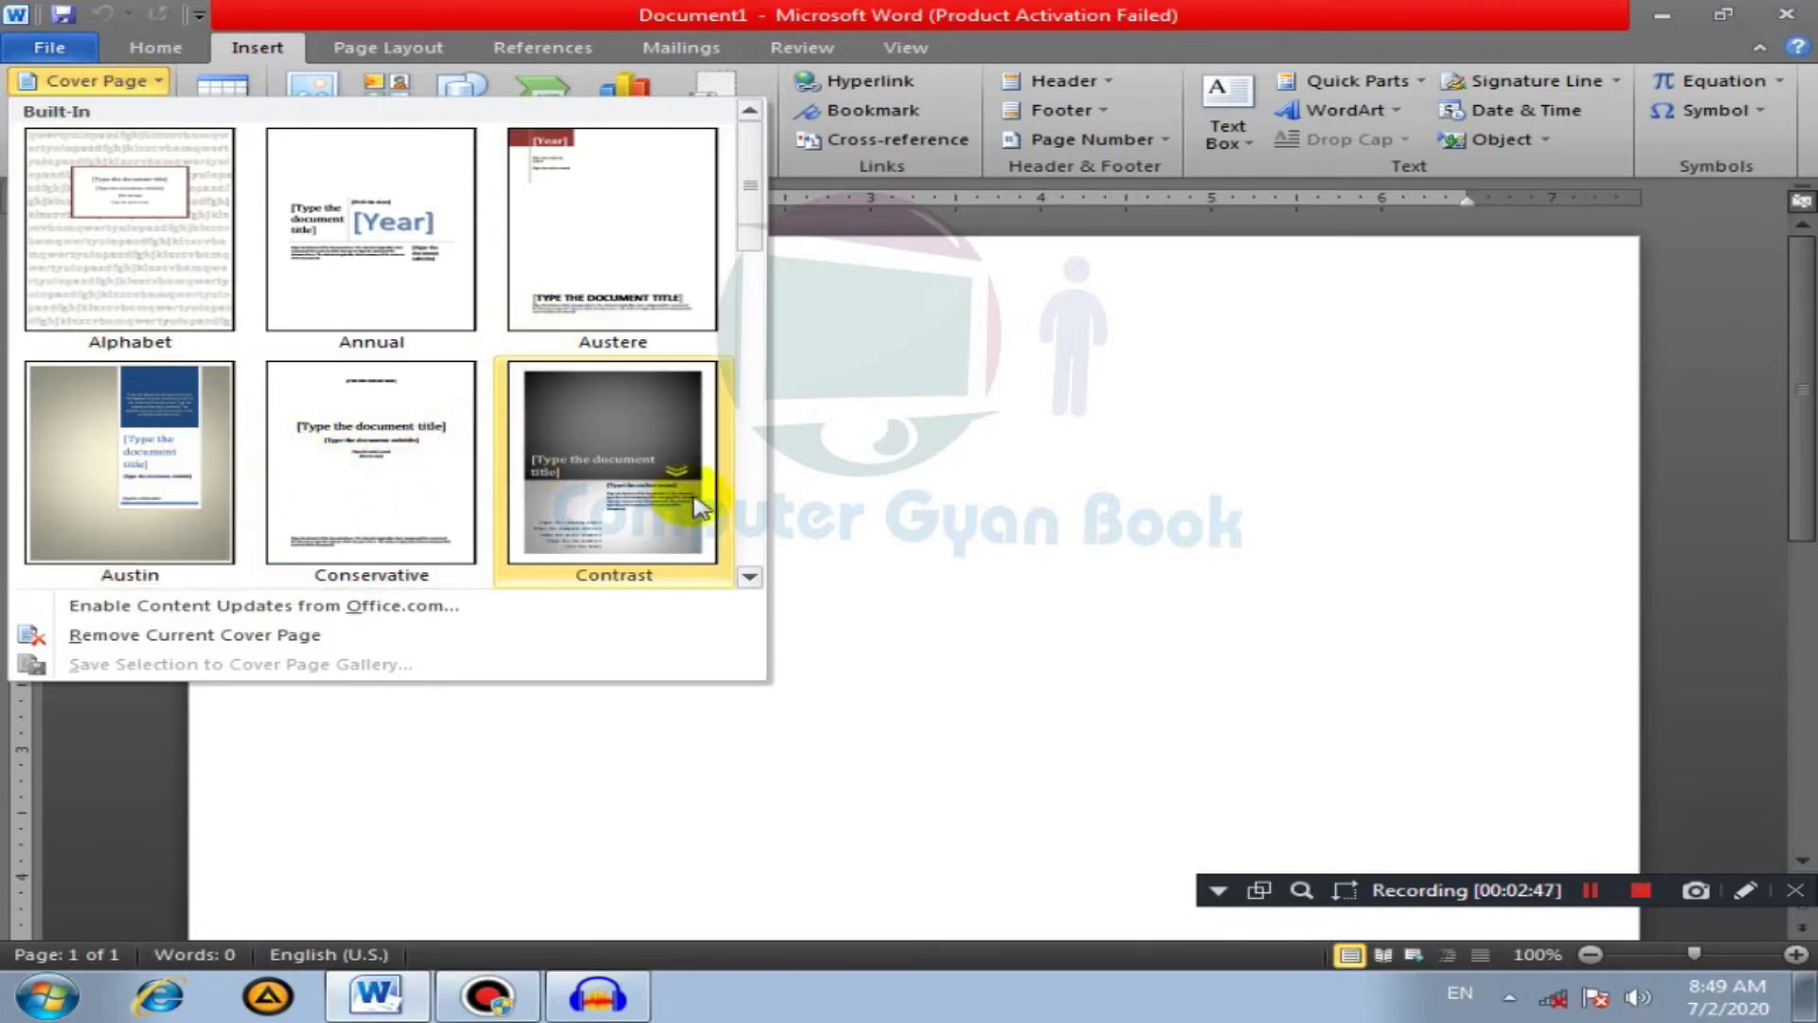
{"action": "scroll", "coordinate": [514, 491], "scroll_direction": "down", "scroll_amount": 2}
{"action": "scroll", "coordinate": [516, 485], "scroll_direction": "down", "scroll_amount": 2}
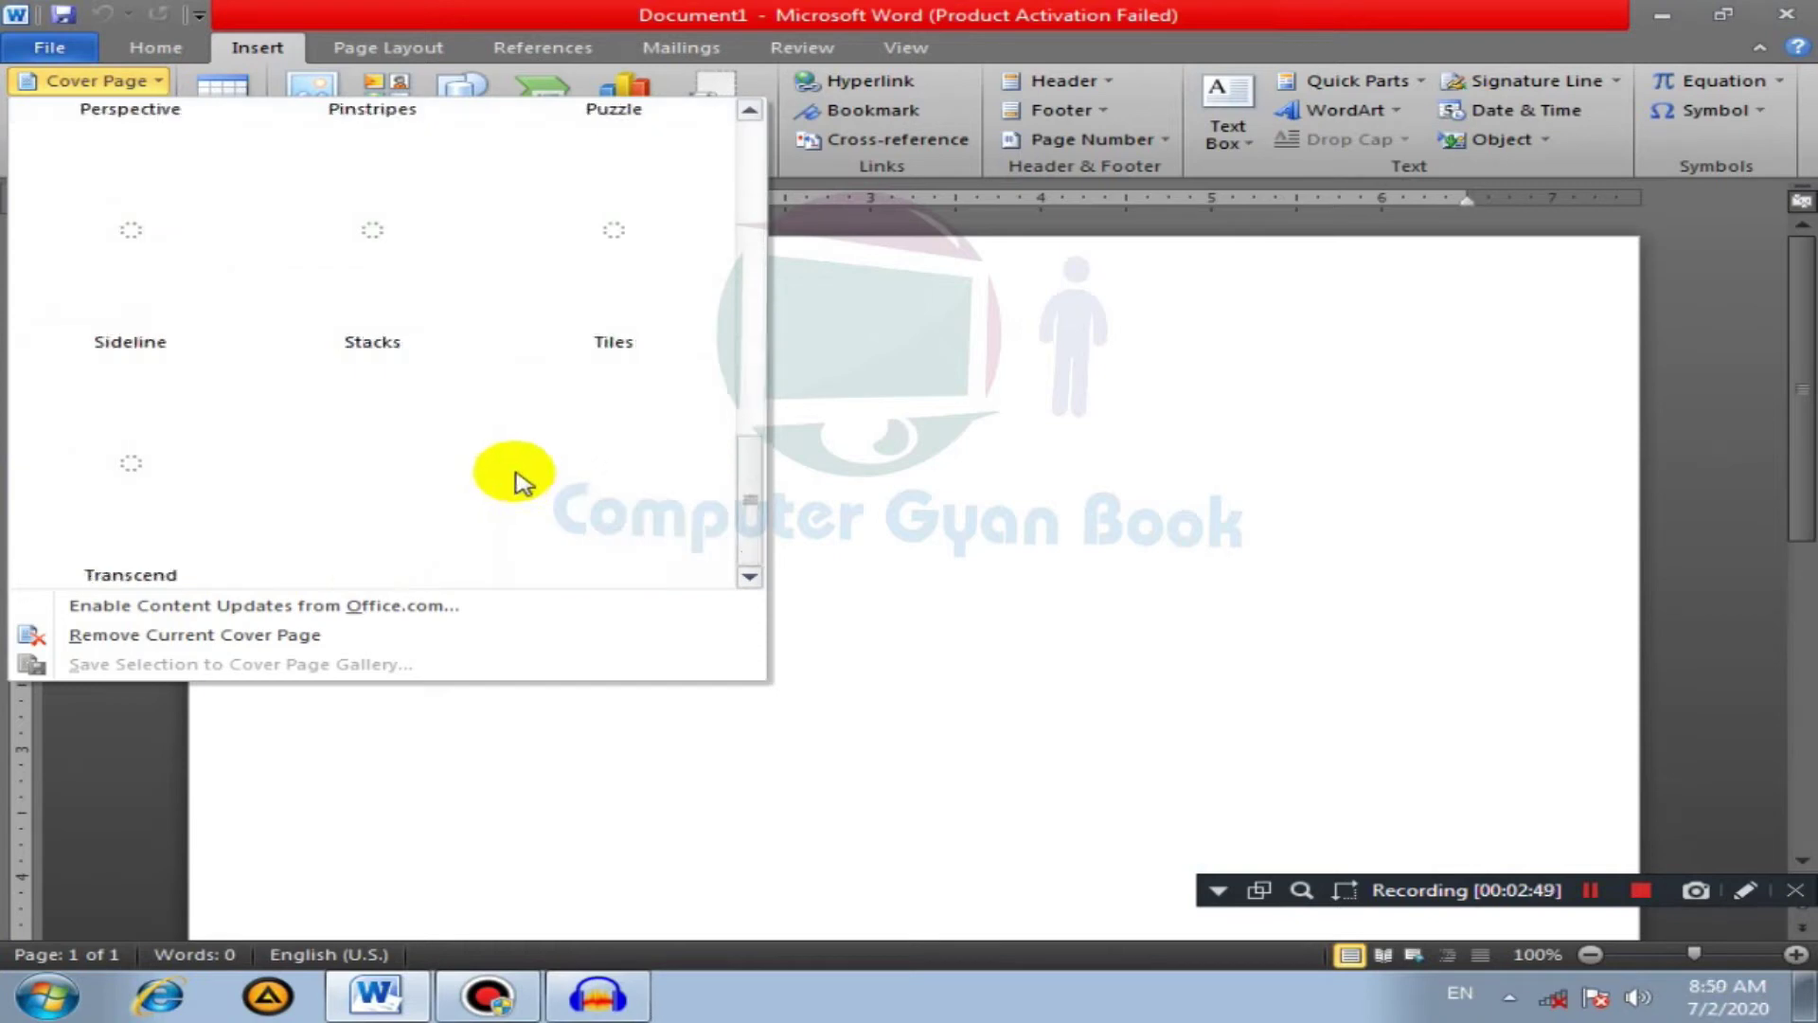
{"action": "scroll", "coordinate": [544, 484], "scroll_direction": "up", "scroll_amount": 5}
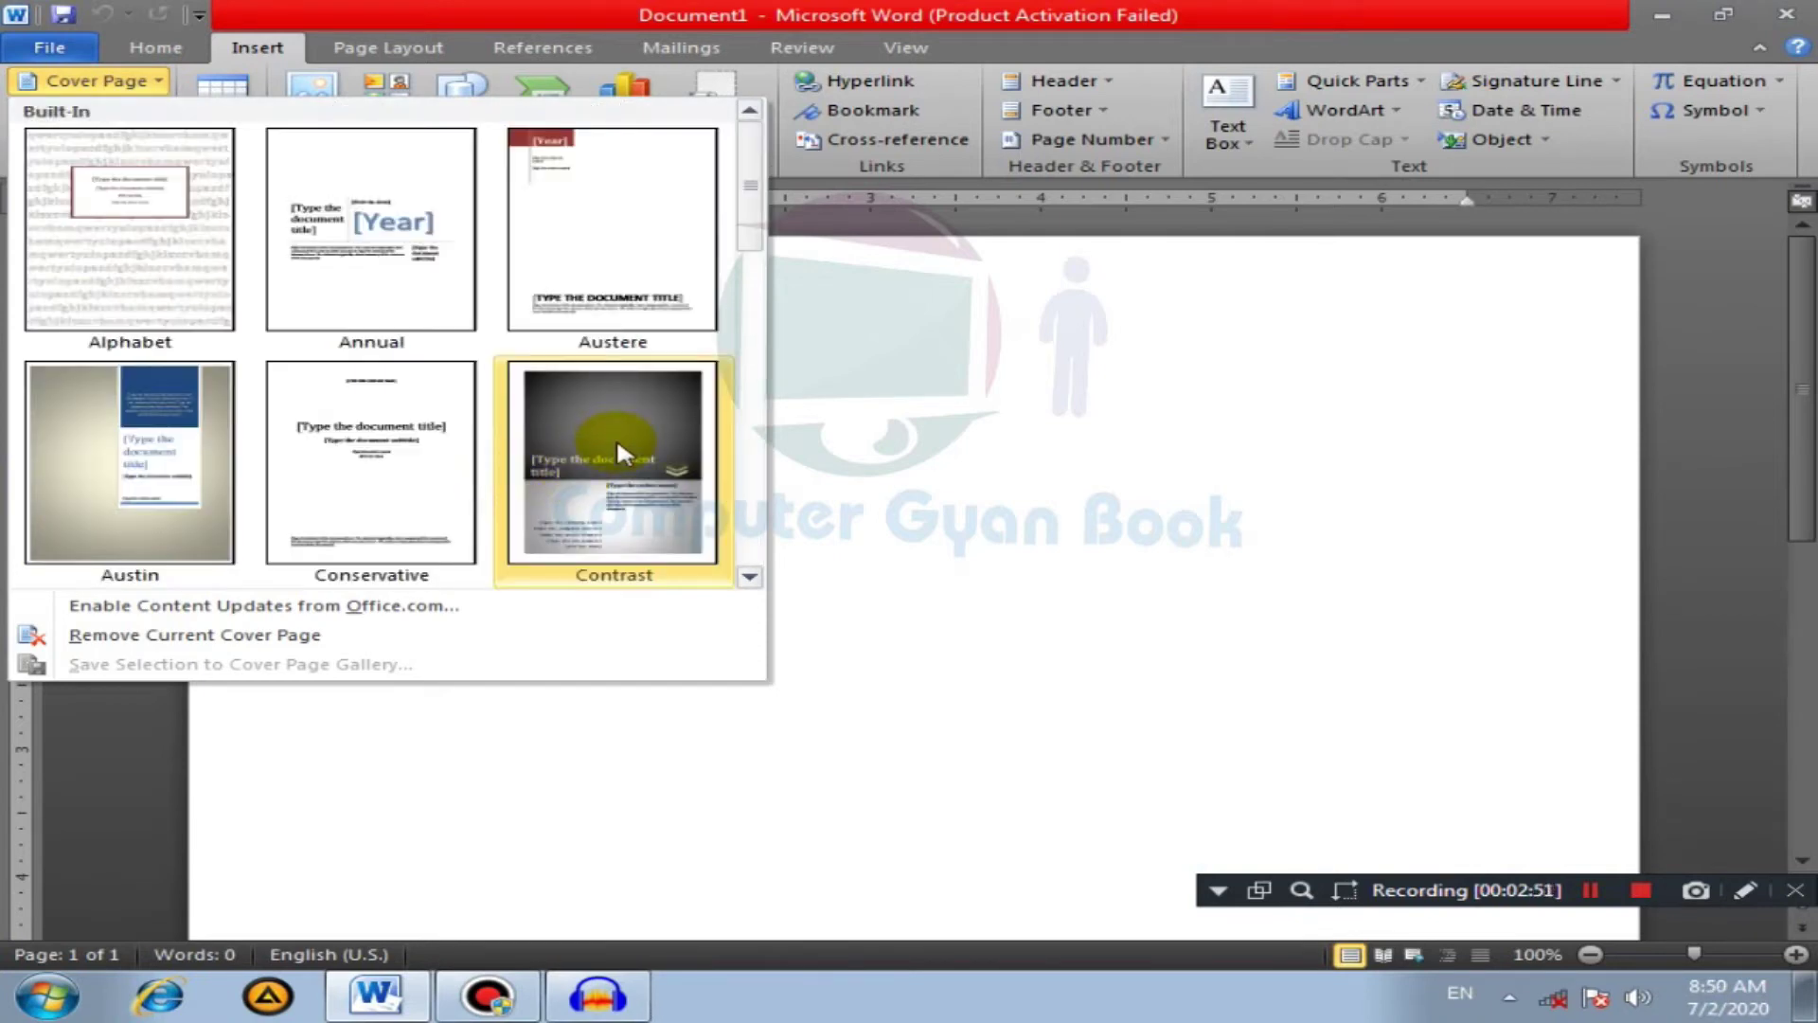
{"action": "left_click", "coordinate": [618, 450]}
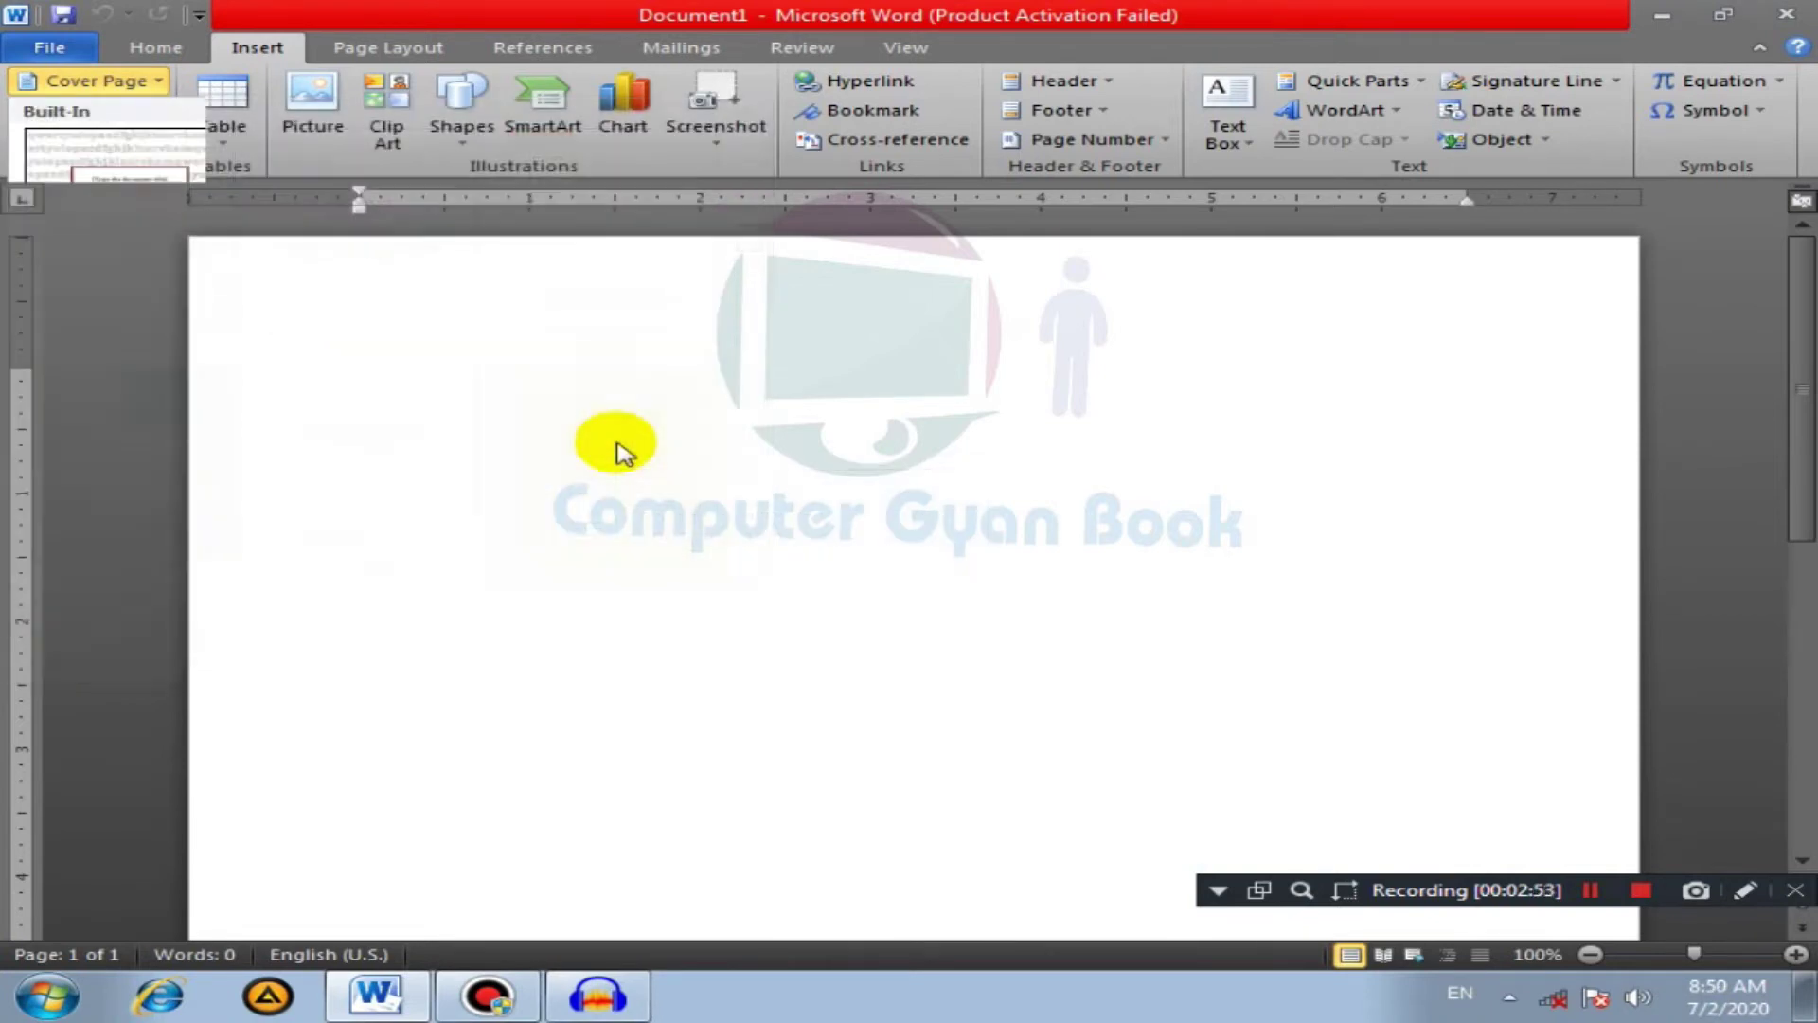
{"action": "scroll", "coordinate": [701, 666], "scroll_direction": "down", "scroll_amount": 3}
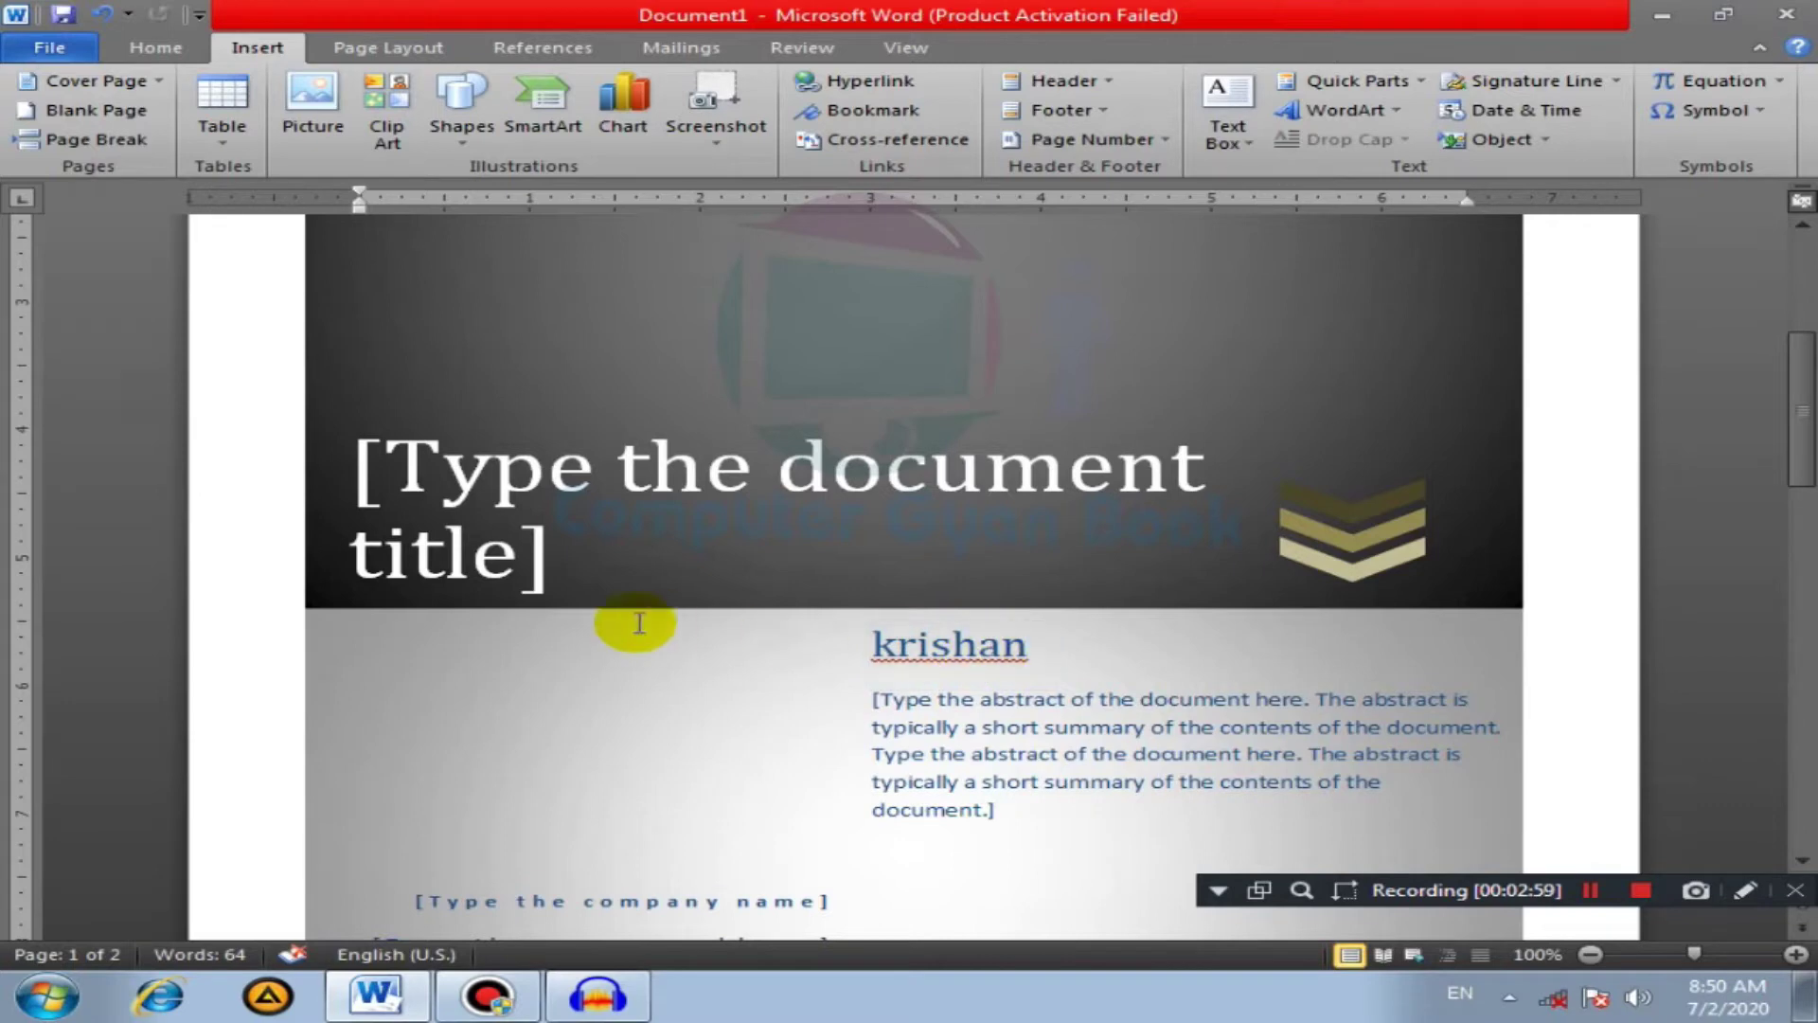
Step: Type 'Indian library' as the cover page title, then undo with Ctrl+Z to remove the cover page
{"action": "left_click", "coordinate": [513, 576]}
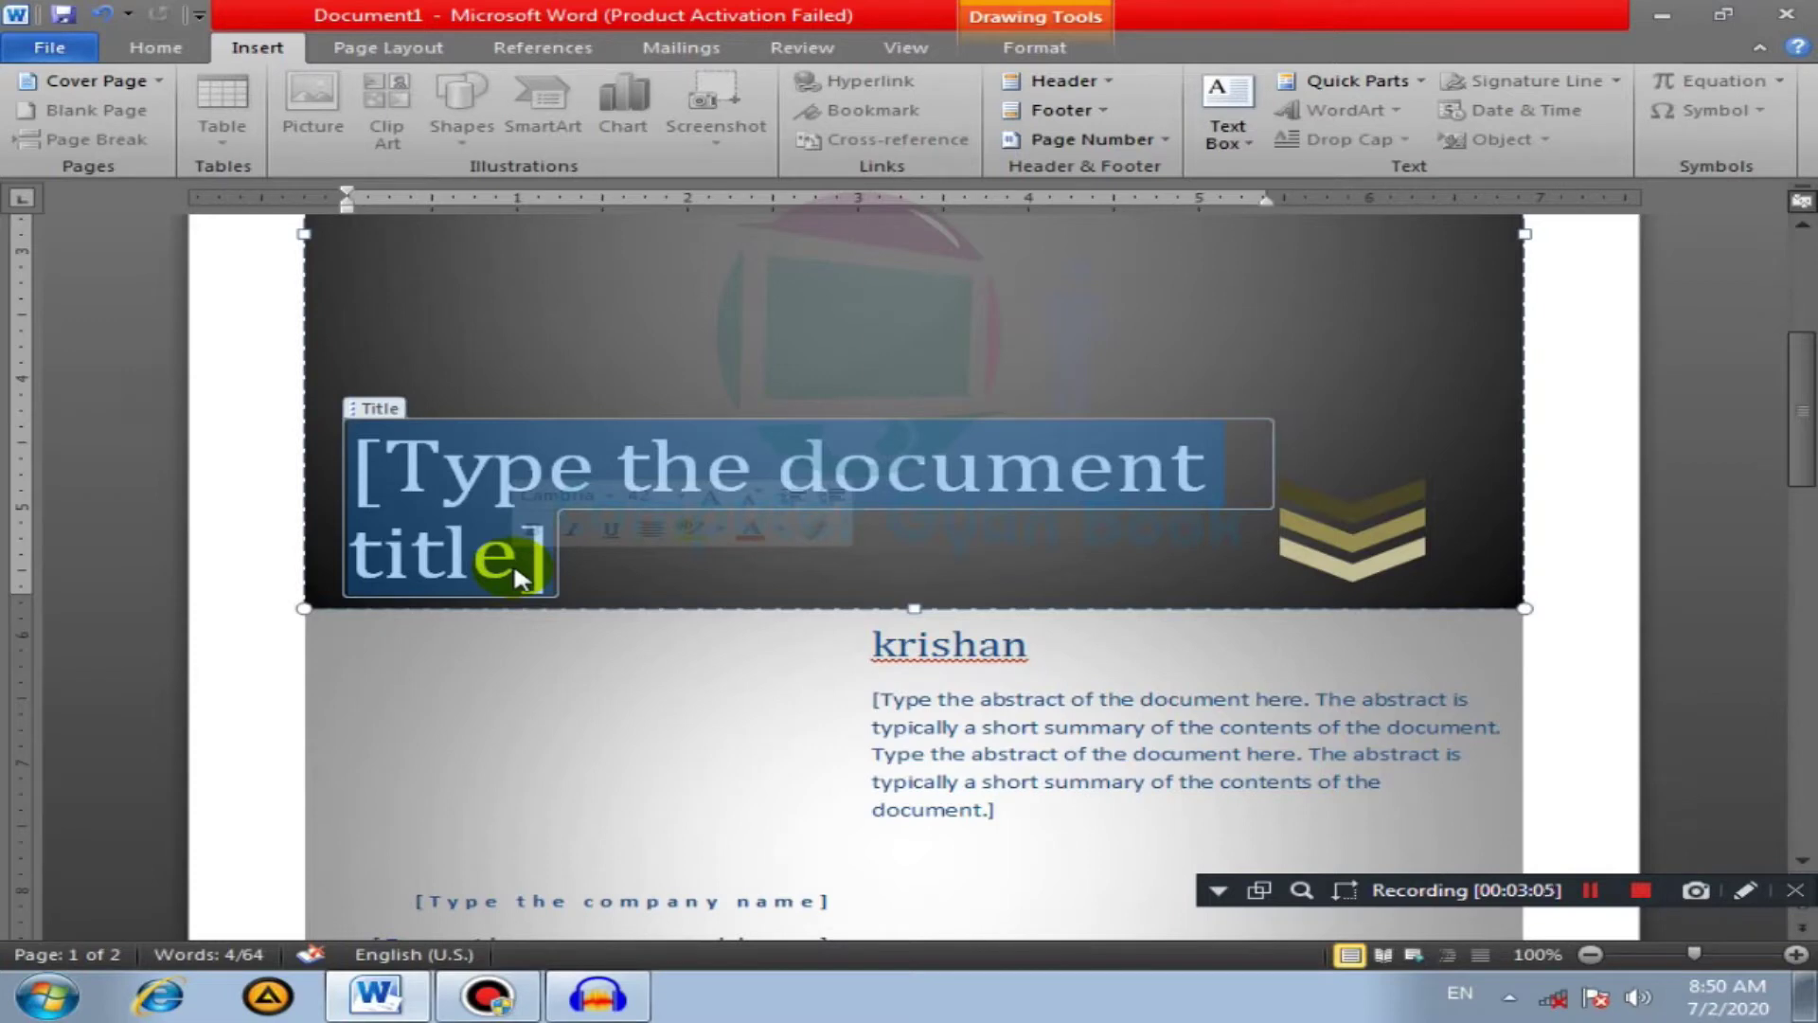
{"action": "type", "text": "ind library"}
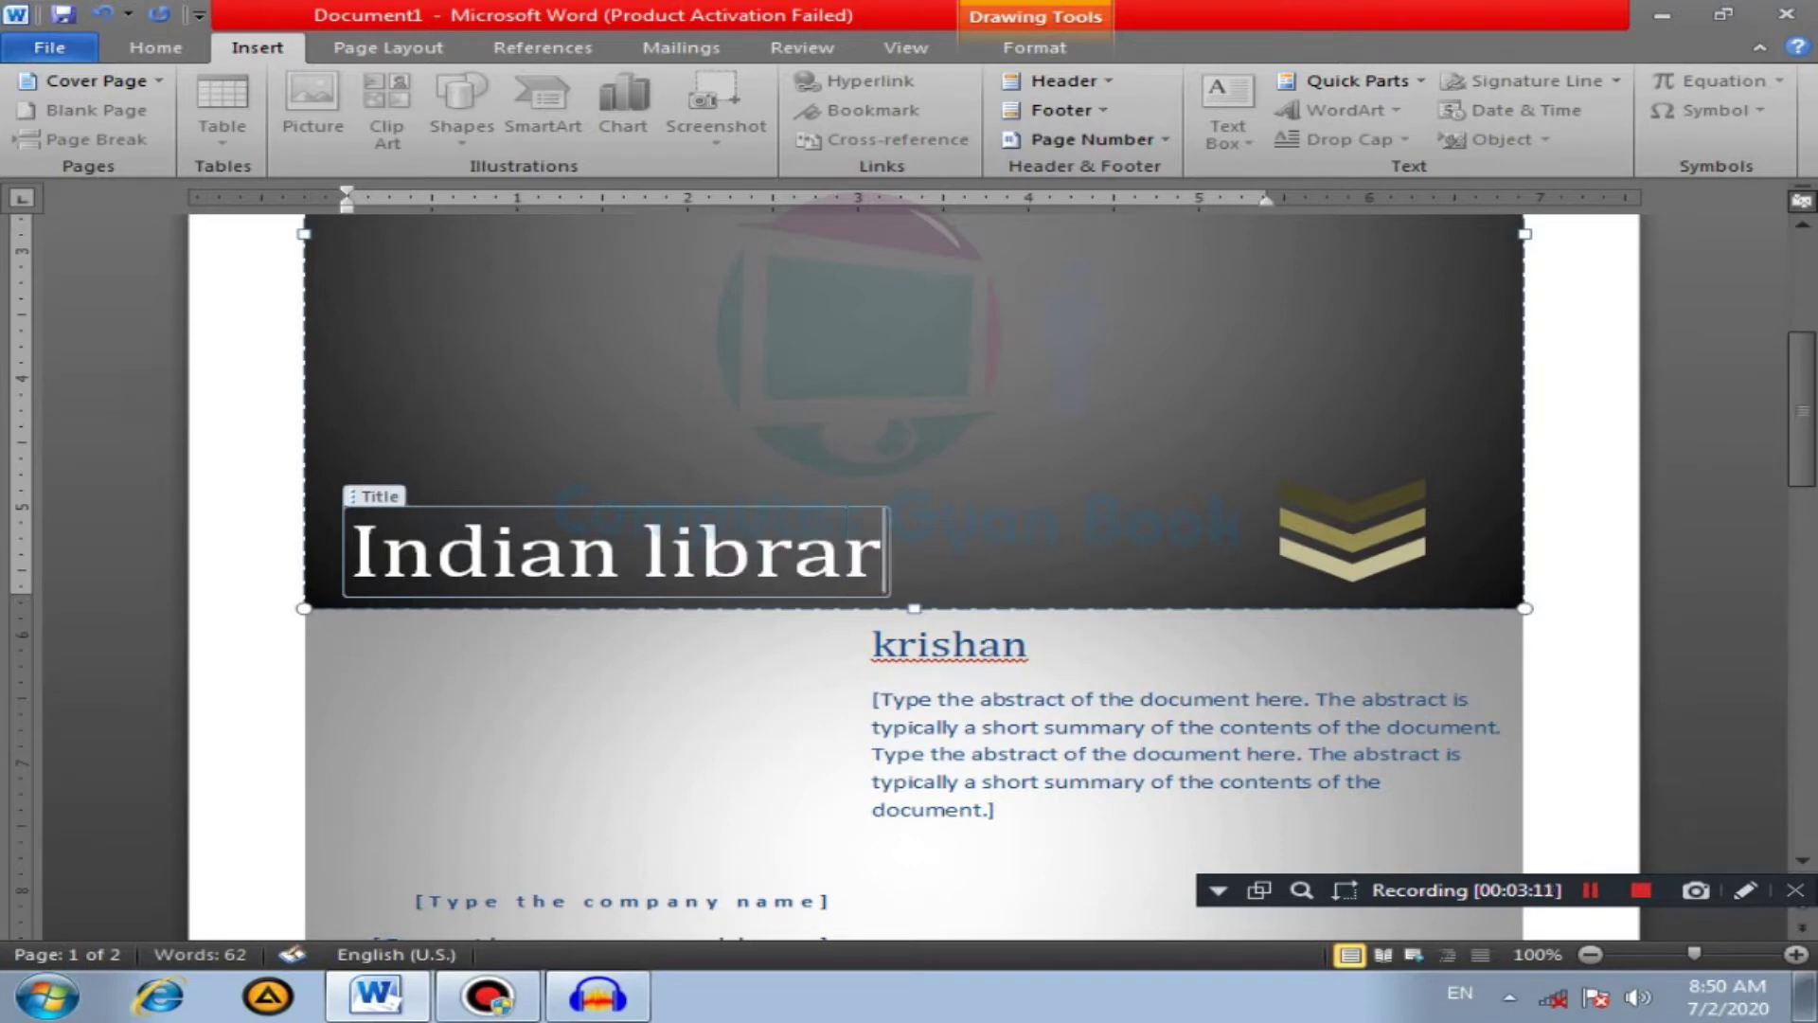
{"action": "left_click", "coordinate": [934, 730]}
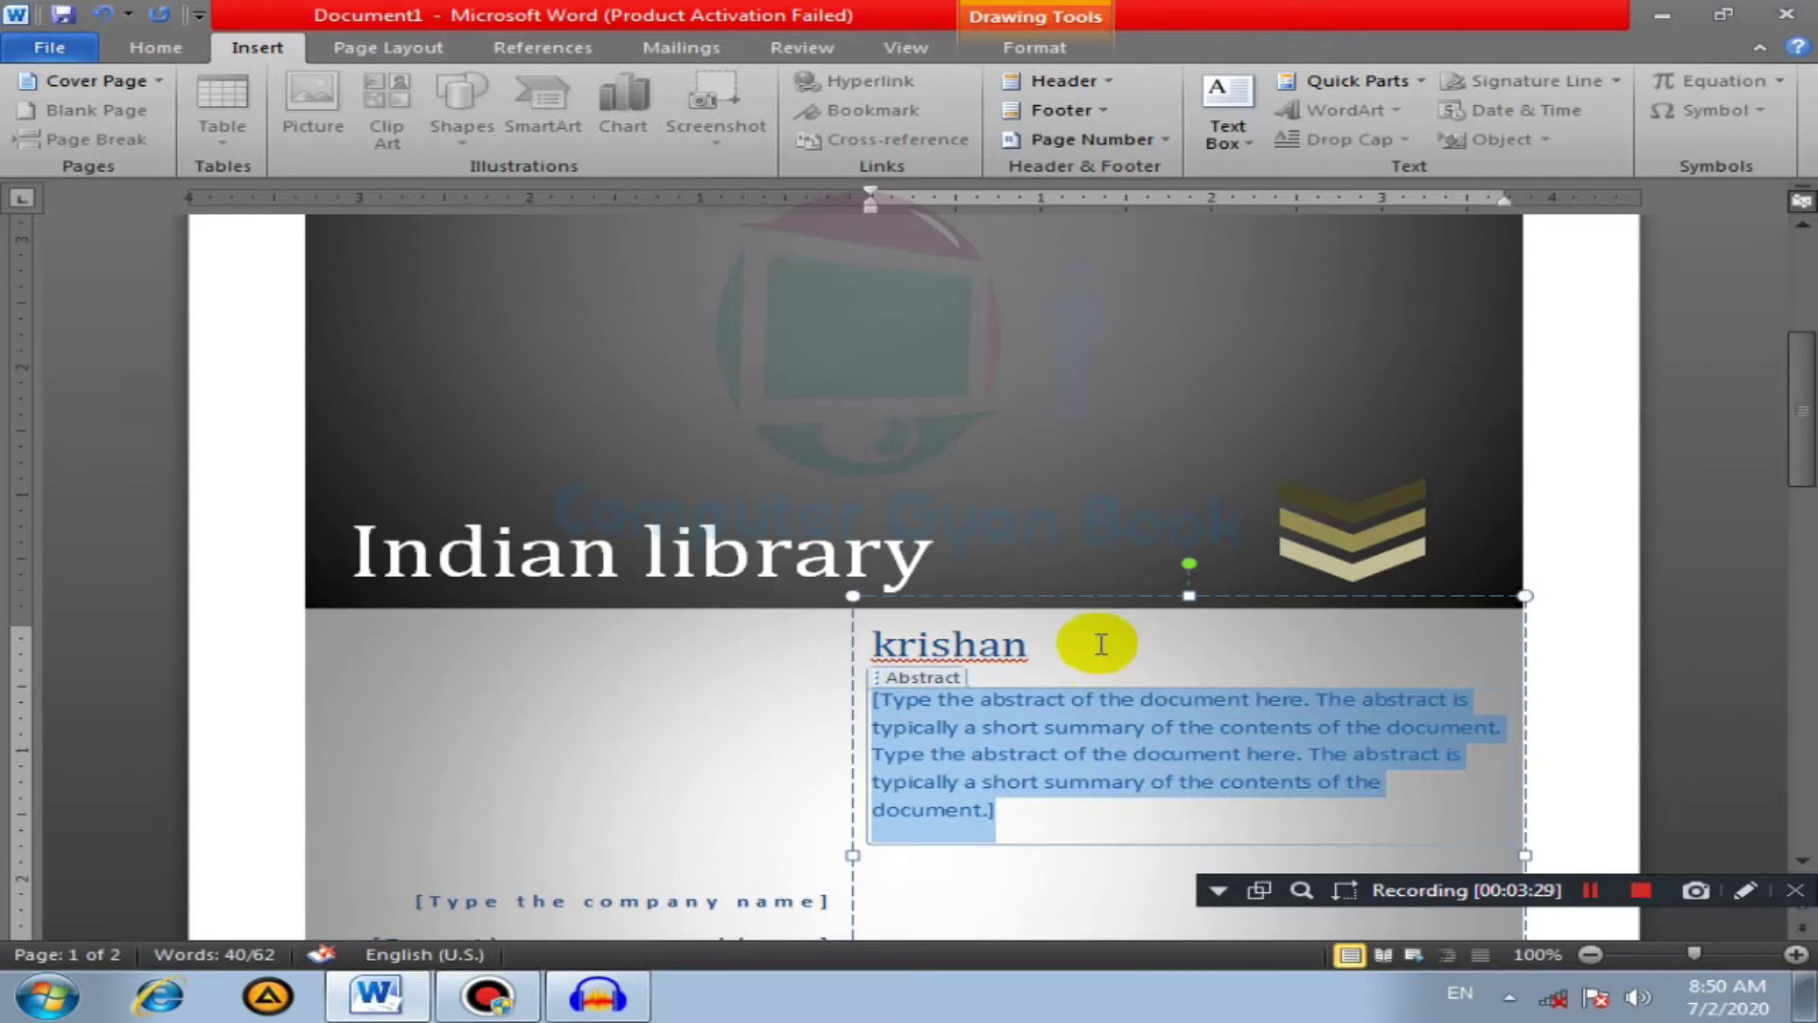
{"action": "key", "text": "ctrl+z"}
{"action": "key", "text": "ctrl+z"}
{"action": "key", "text": "ctrl+z"}
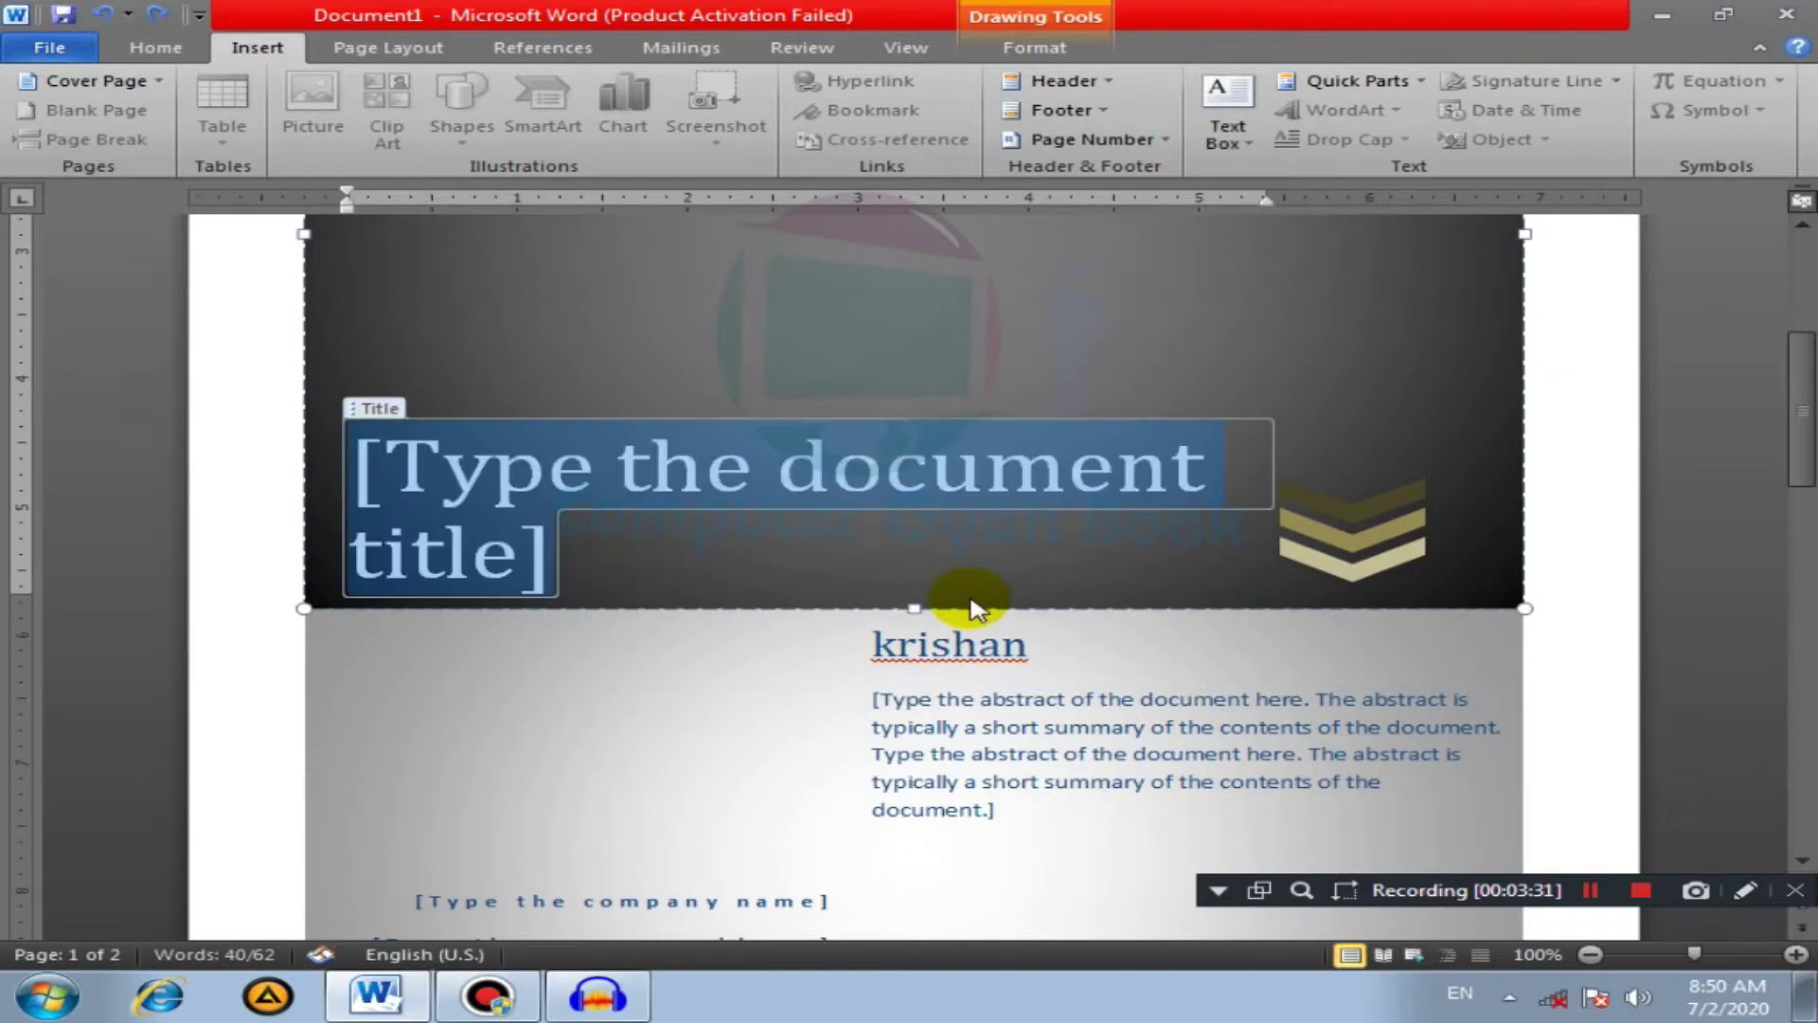
{"action": "key", "text": "ctrl+z"}
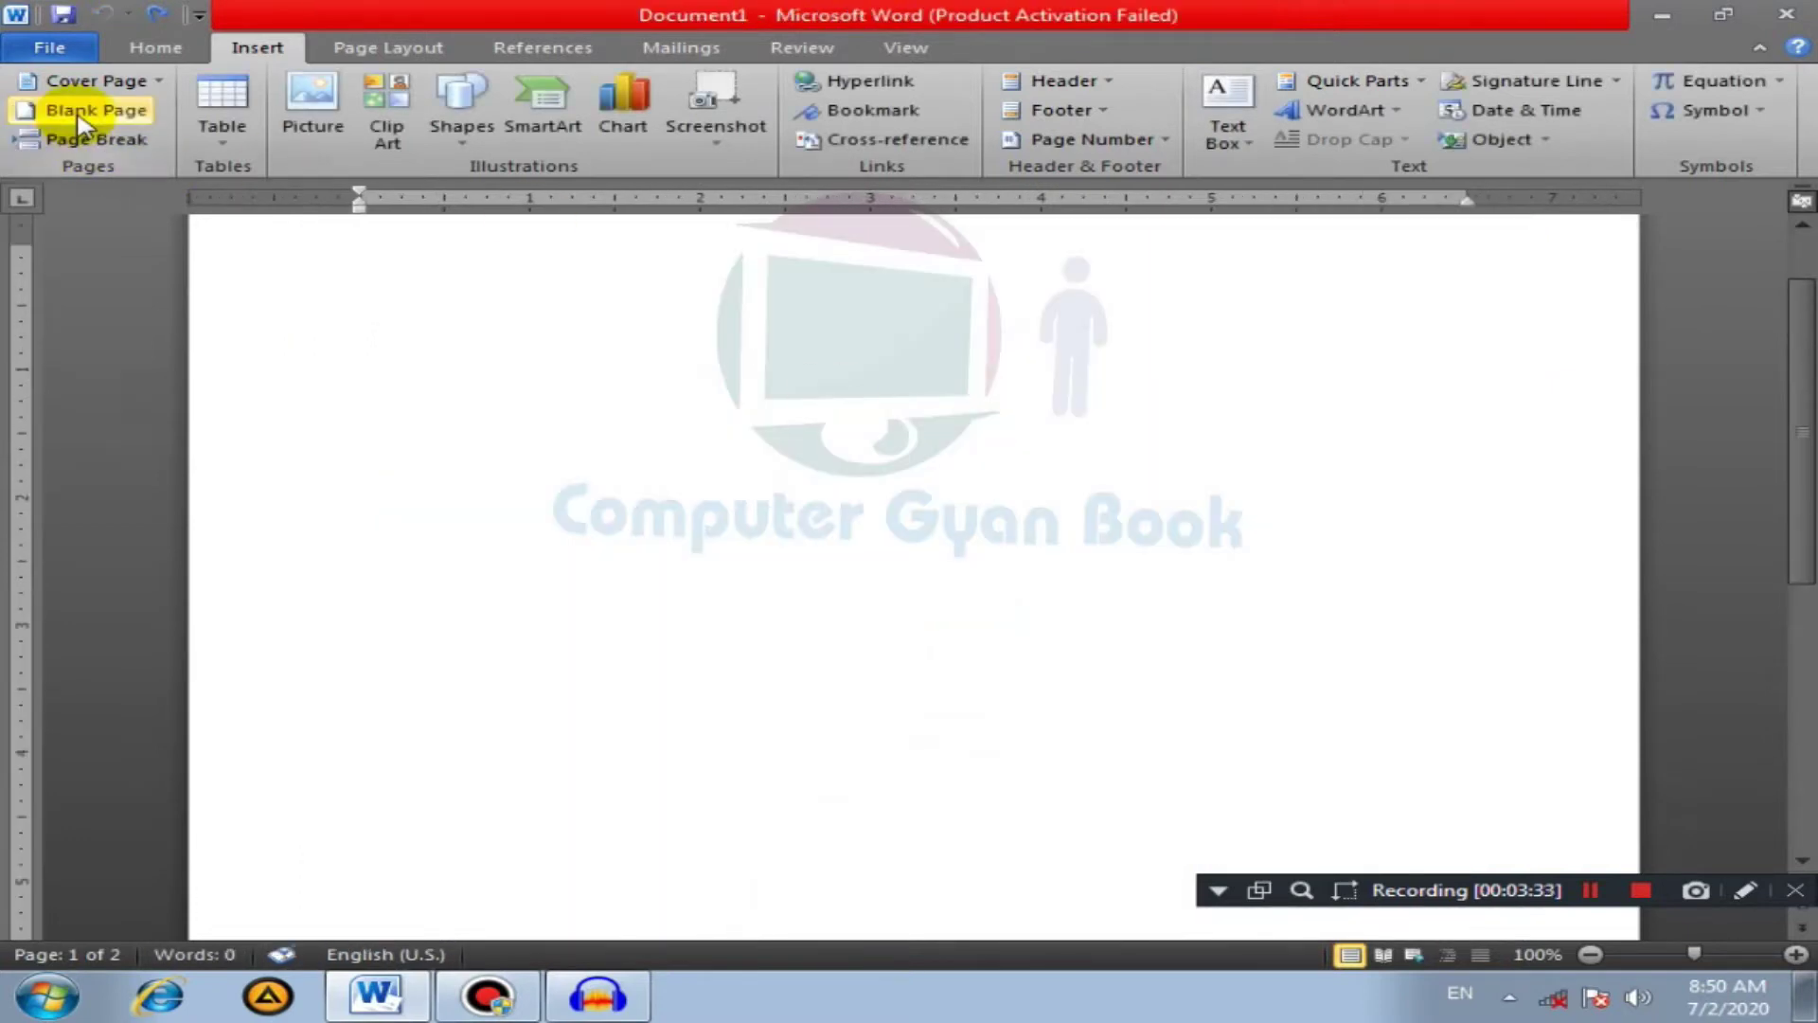
Step: Open the Table dropdown on the Insert tab for the blank page
{"action": "scroll", "coordinate": [562, 418], "scroll_direction": "up", "scroll_amount": 2}
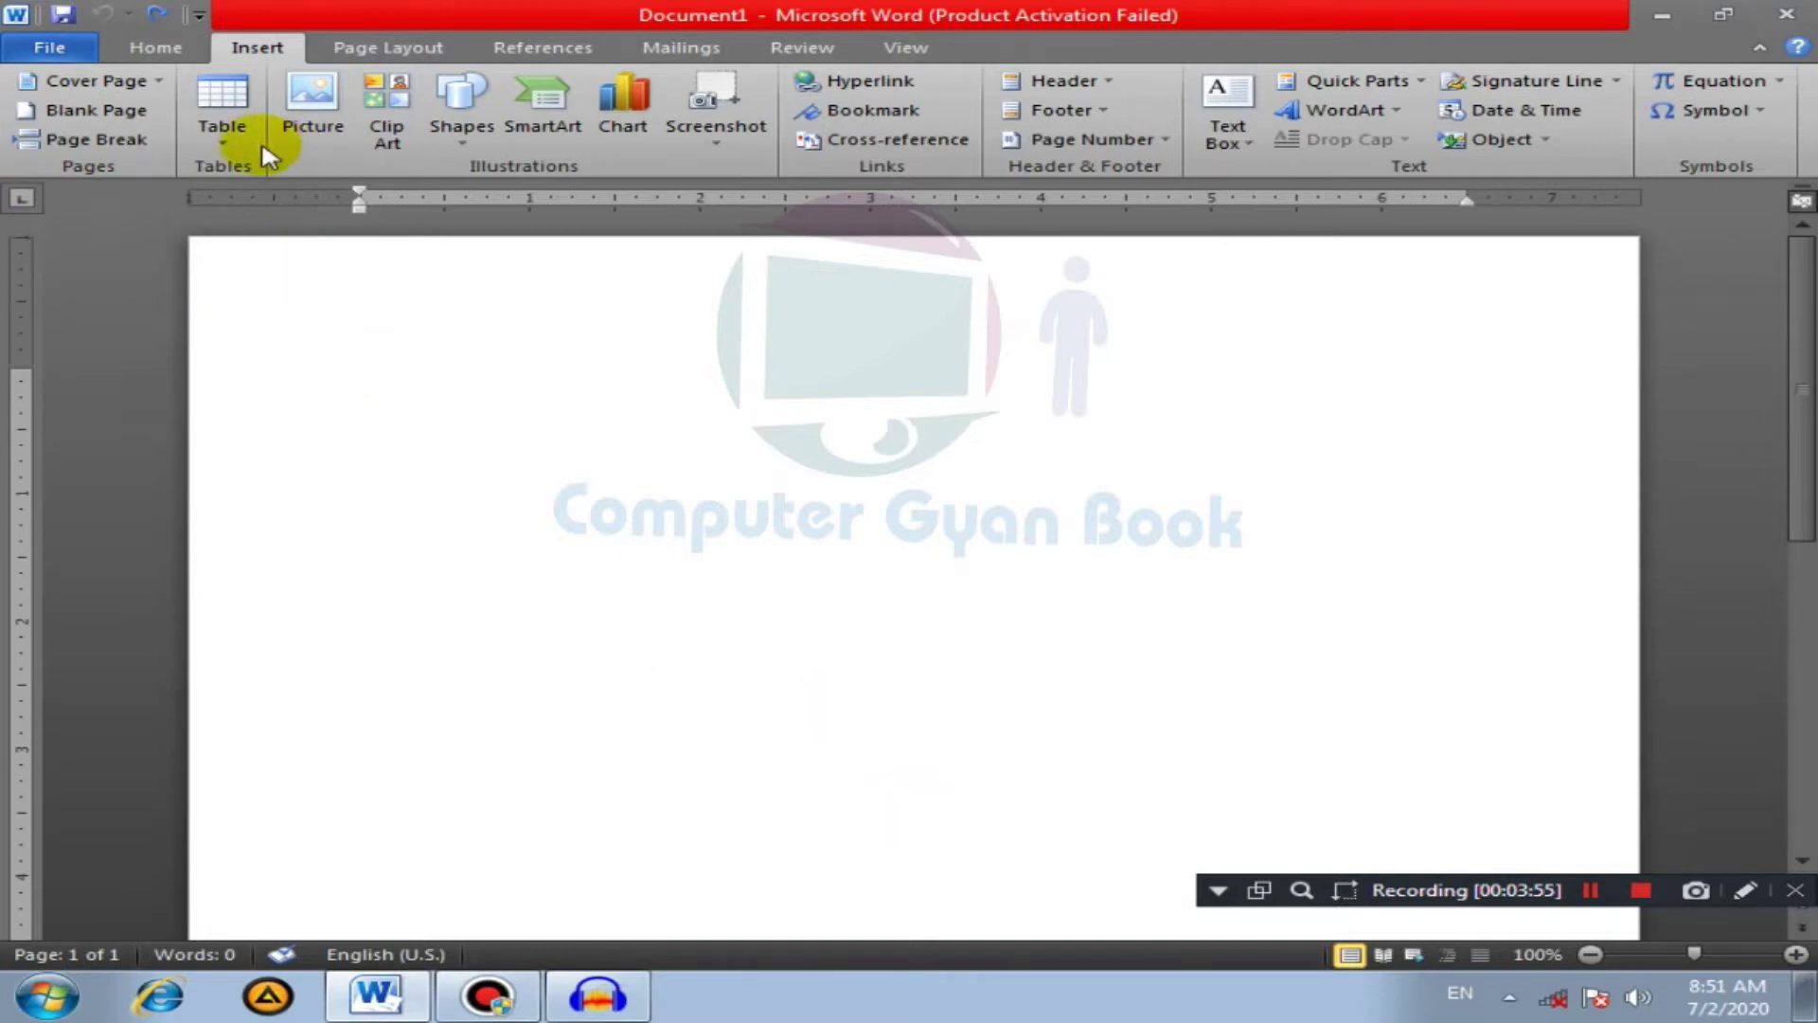
{"action": "left_click", "coordinate": [232, 133]}
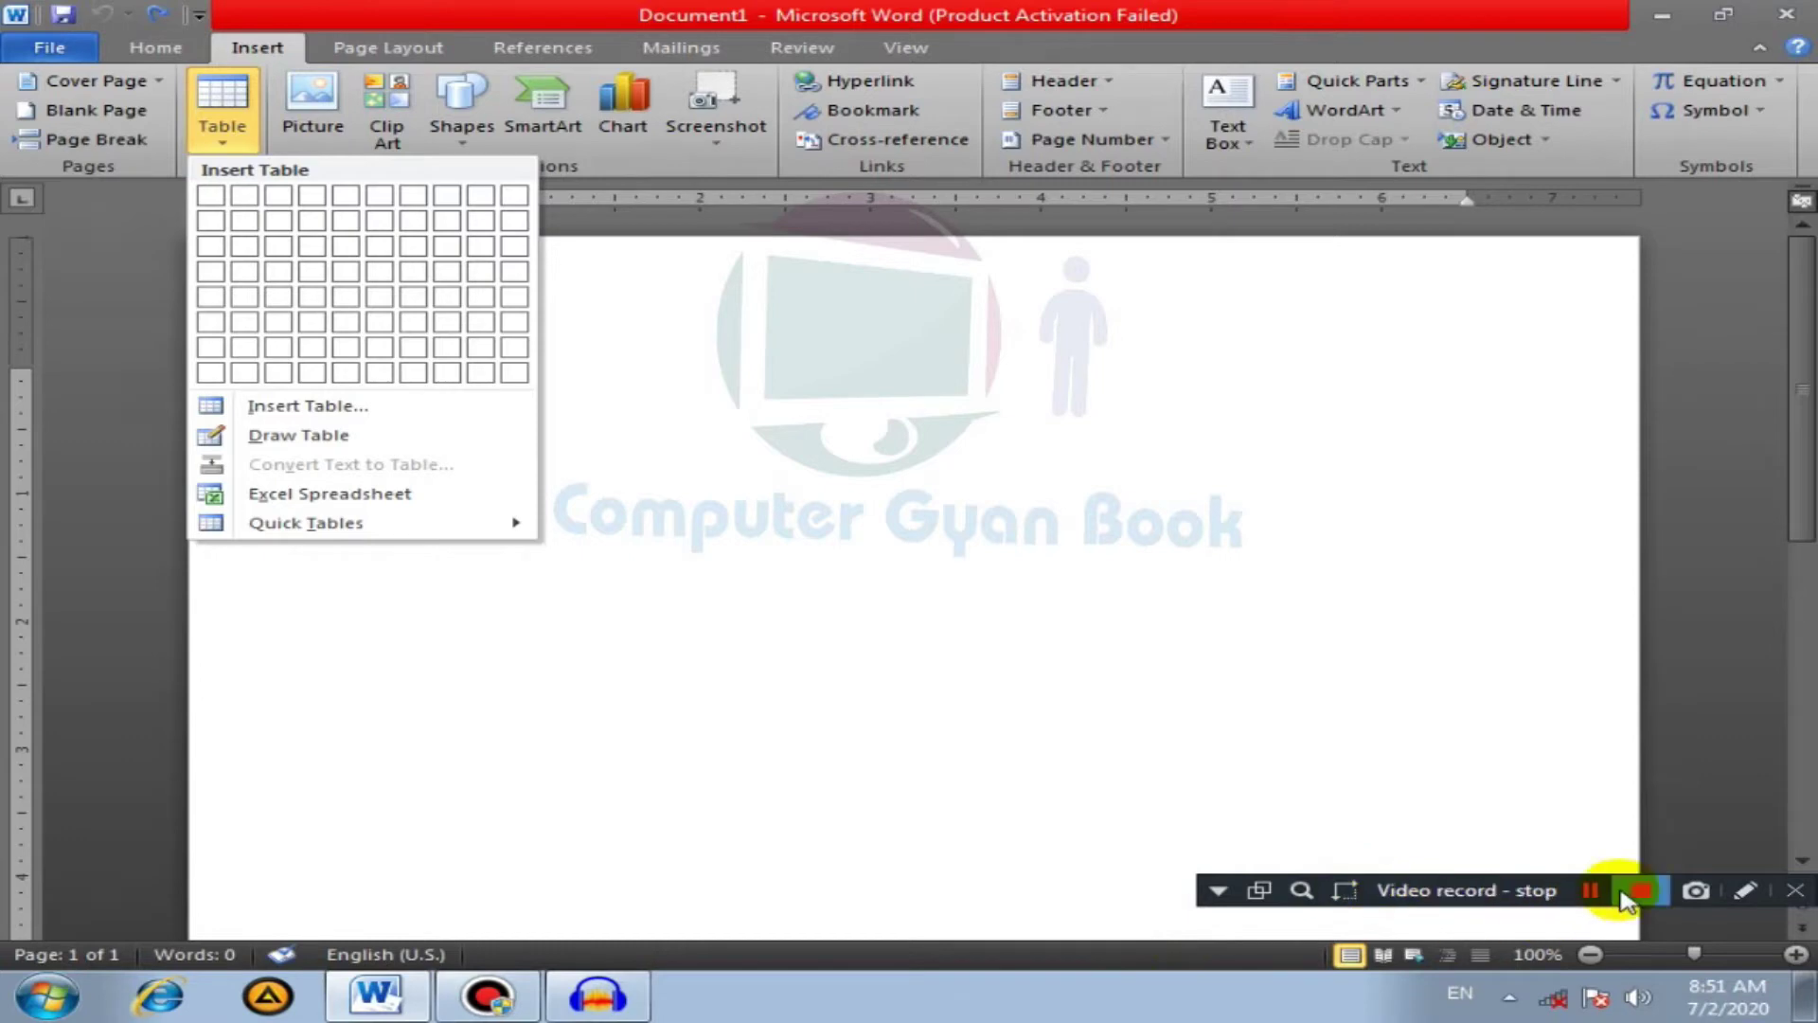
Step: Insert a 5-column, 2-row table at the top of the page through the Insert Table dialog
{"action": "left_click", "coordinate": [223, 142]}
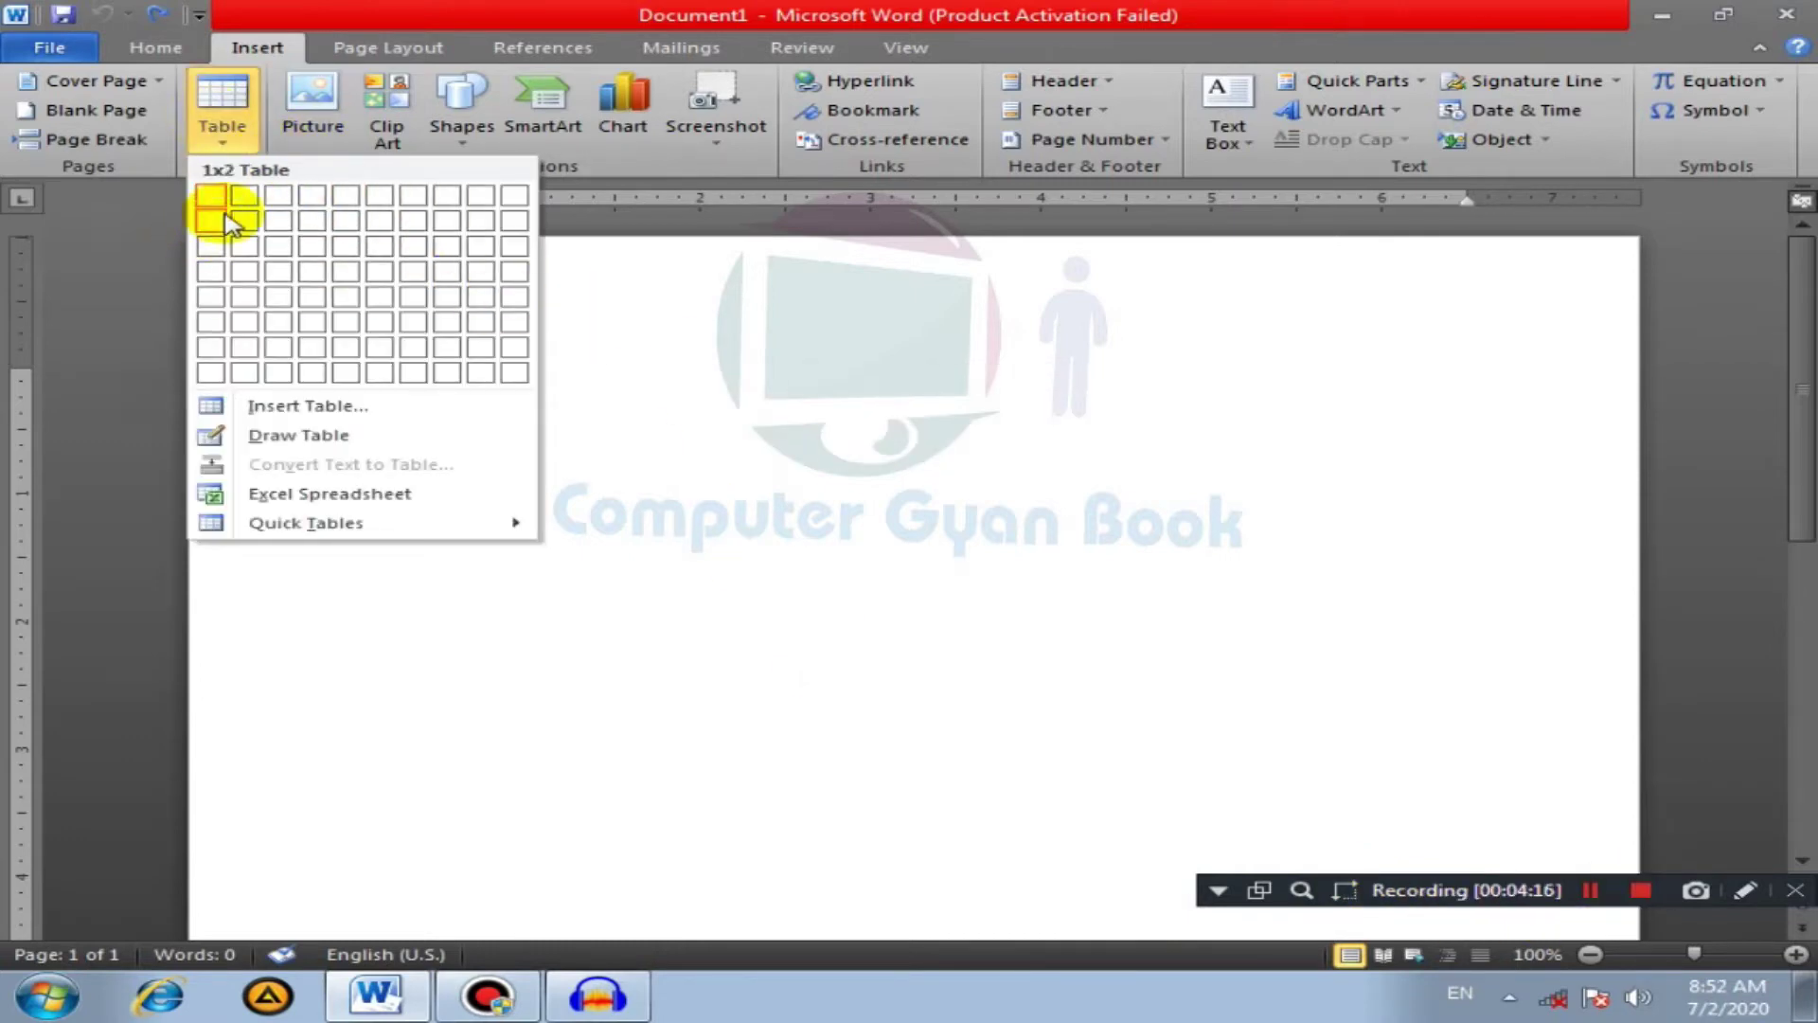
{"action": "left_click", "coordinate": [218, 133]}
{"action": "left_click", "coordinate": [218, 132]}
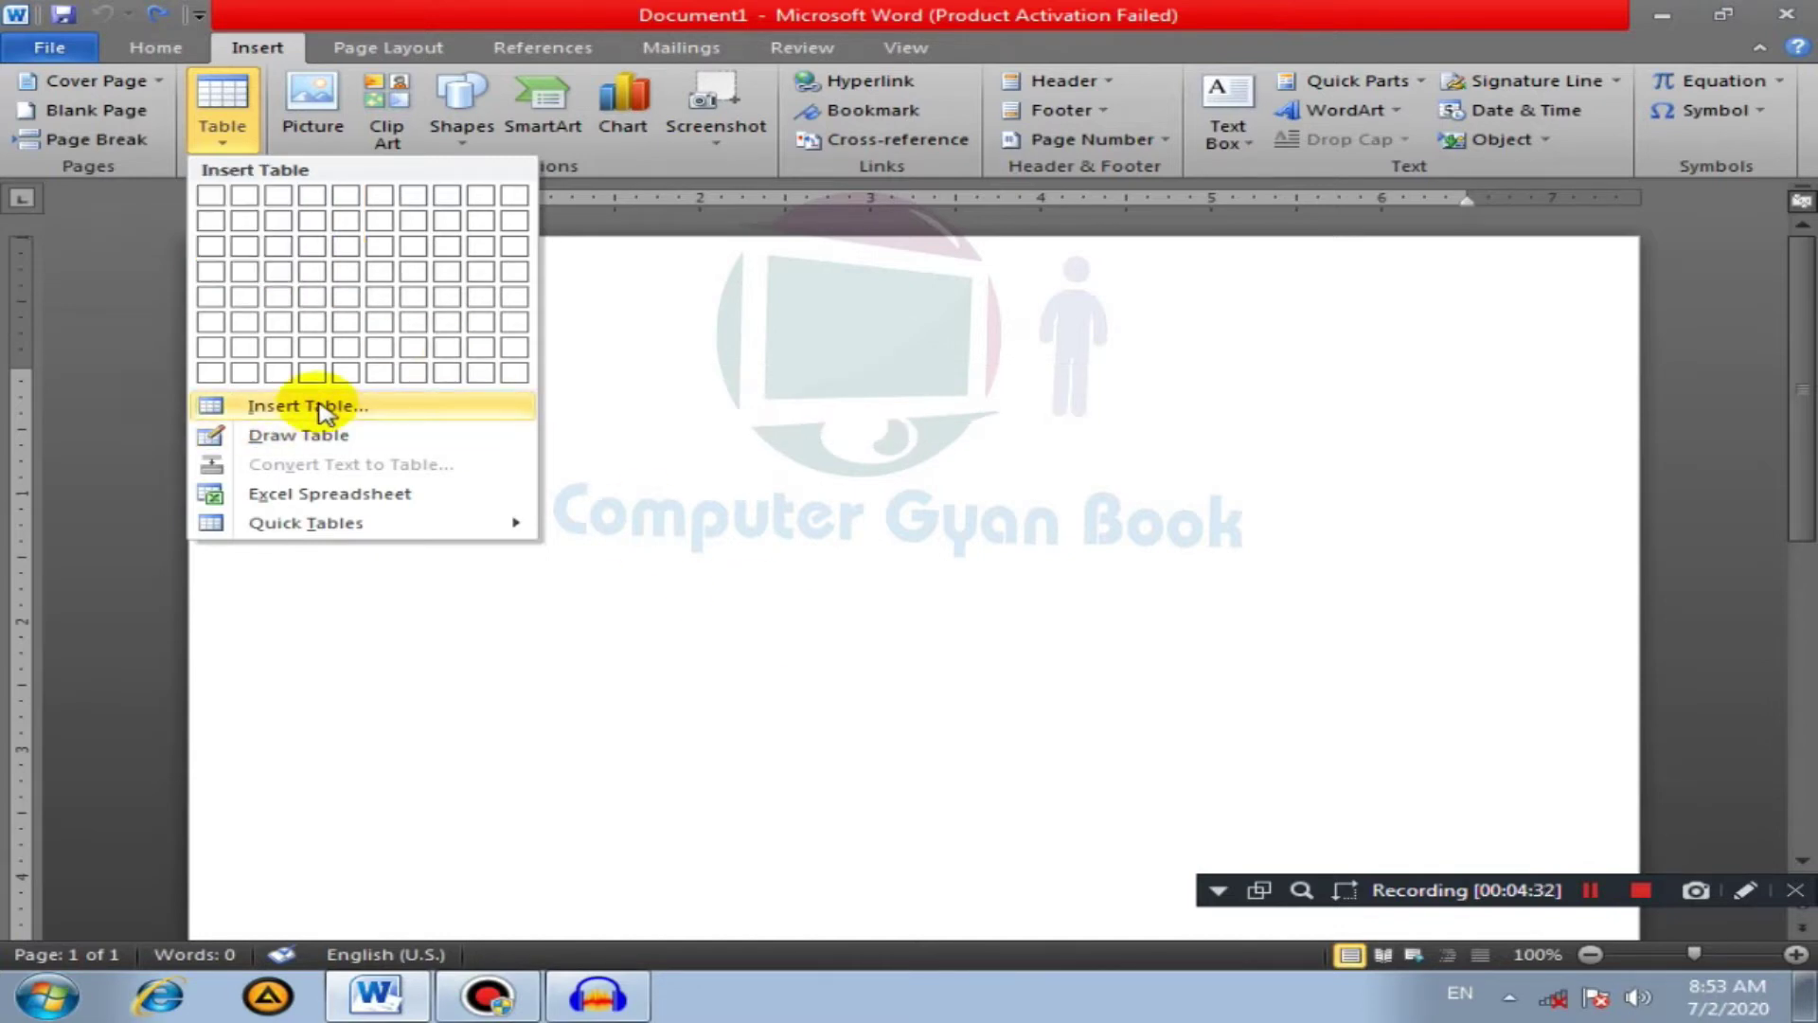
{"action": "left_click", "coordinate": [322, 410]}
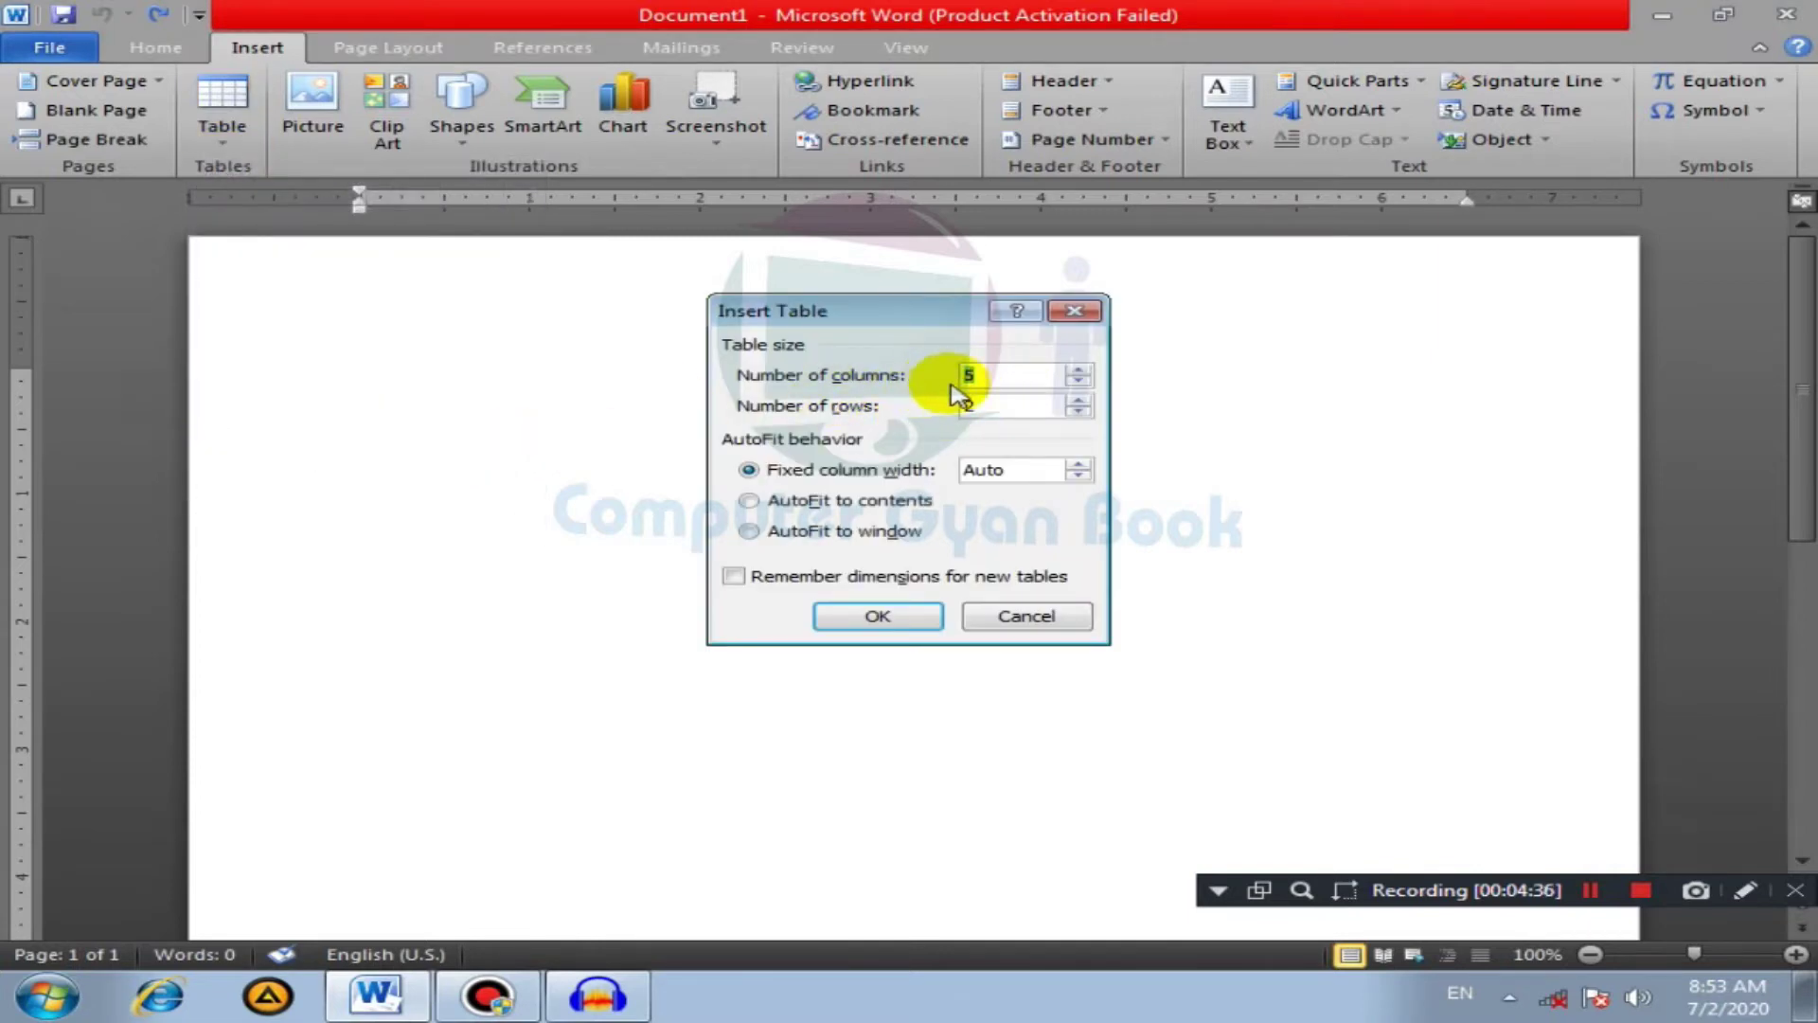
{"action": "left_click", "coordinate": [1744, 893]}
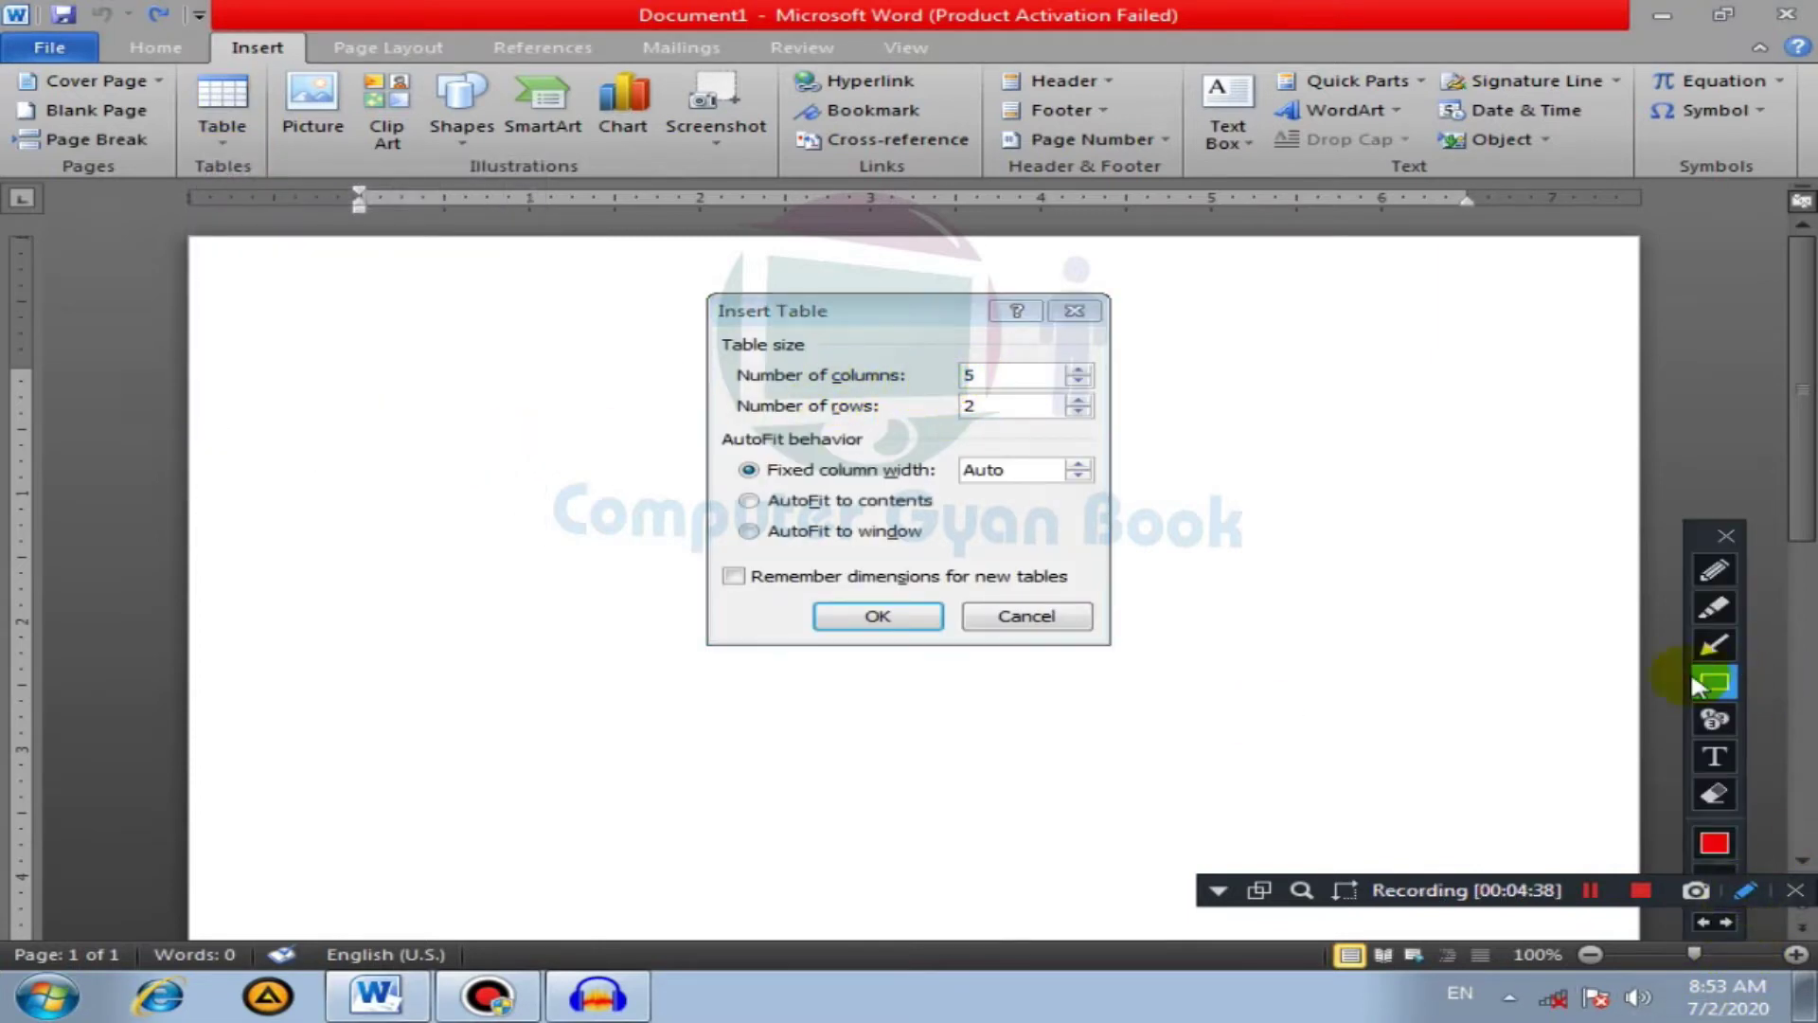
{"action": "left_click_drag", "start_coordinate": [721, 354], "coordinate": [1099, 389]}
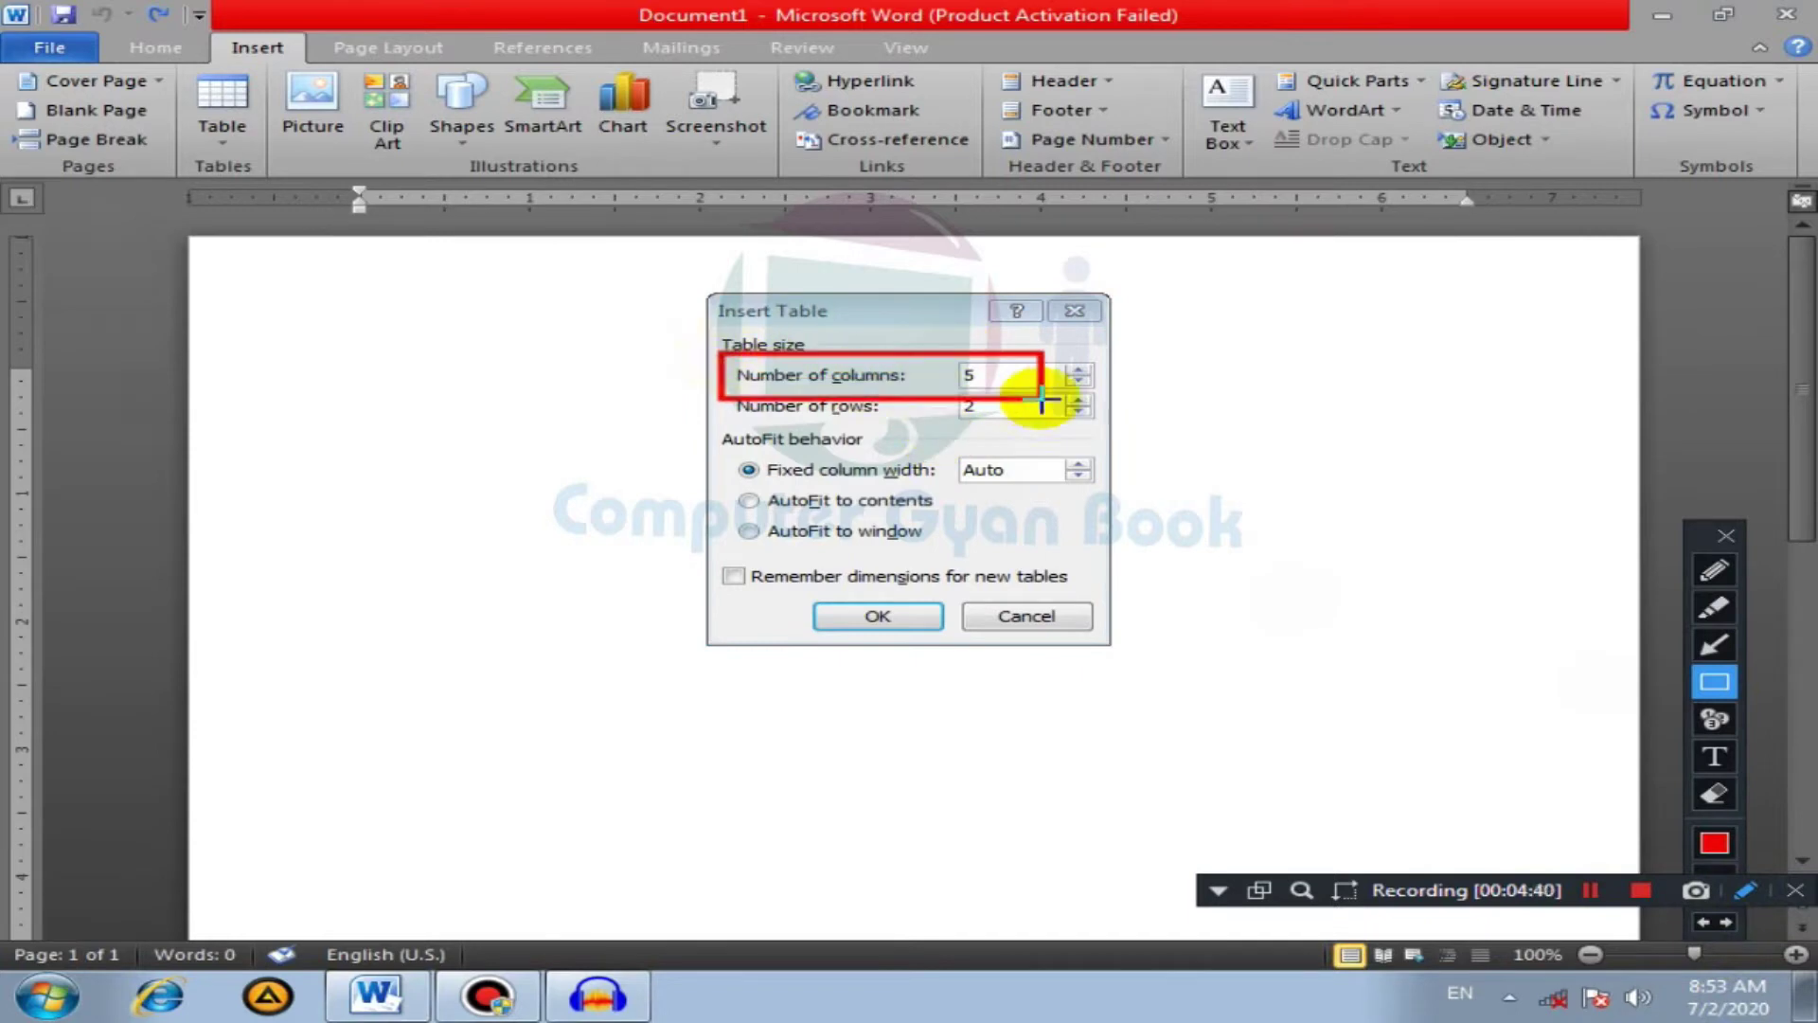
{"action": "left_click_drag", "start_coordinate": [725, 391], "coordinate": [1100, 426]}
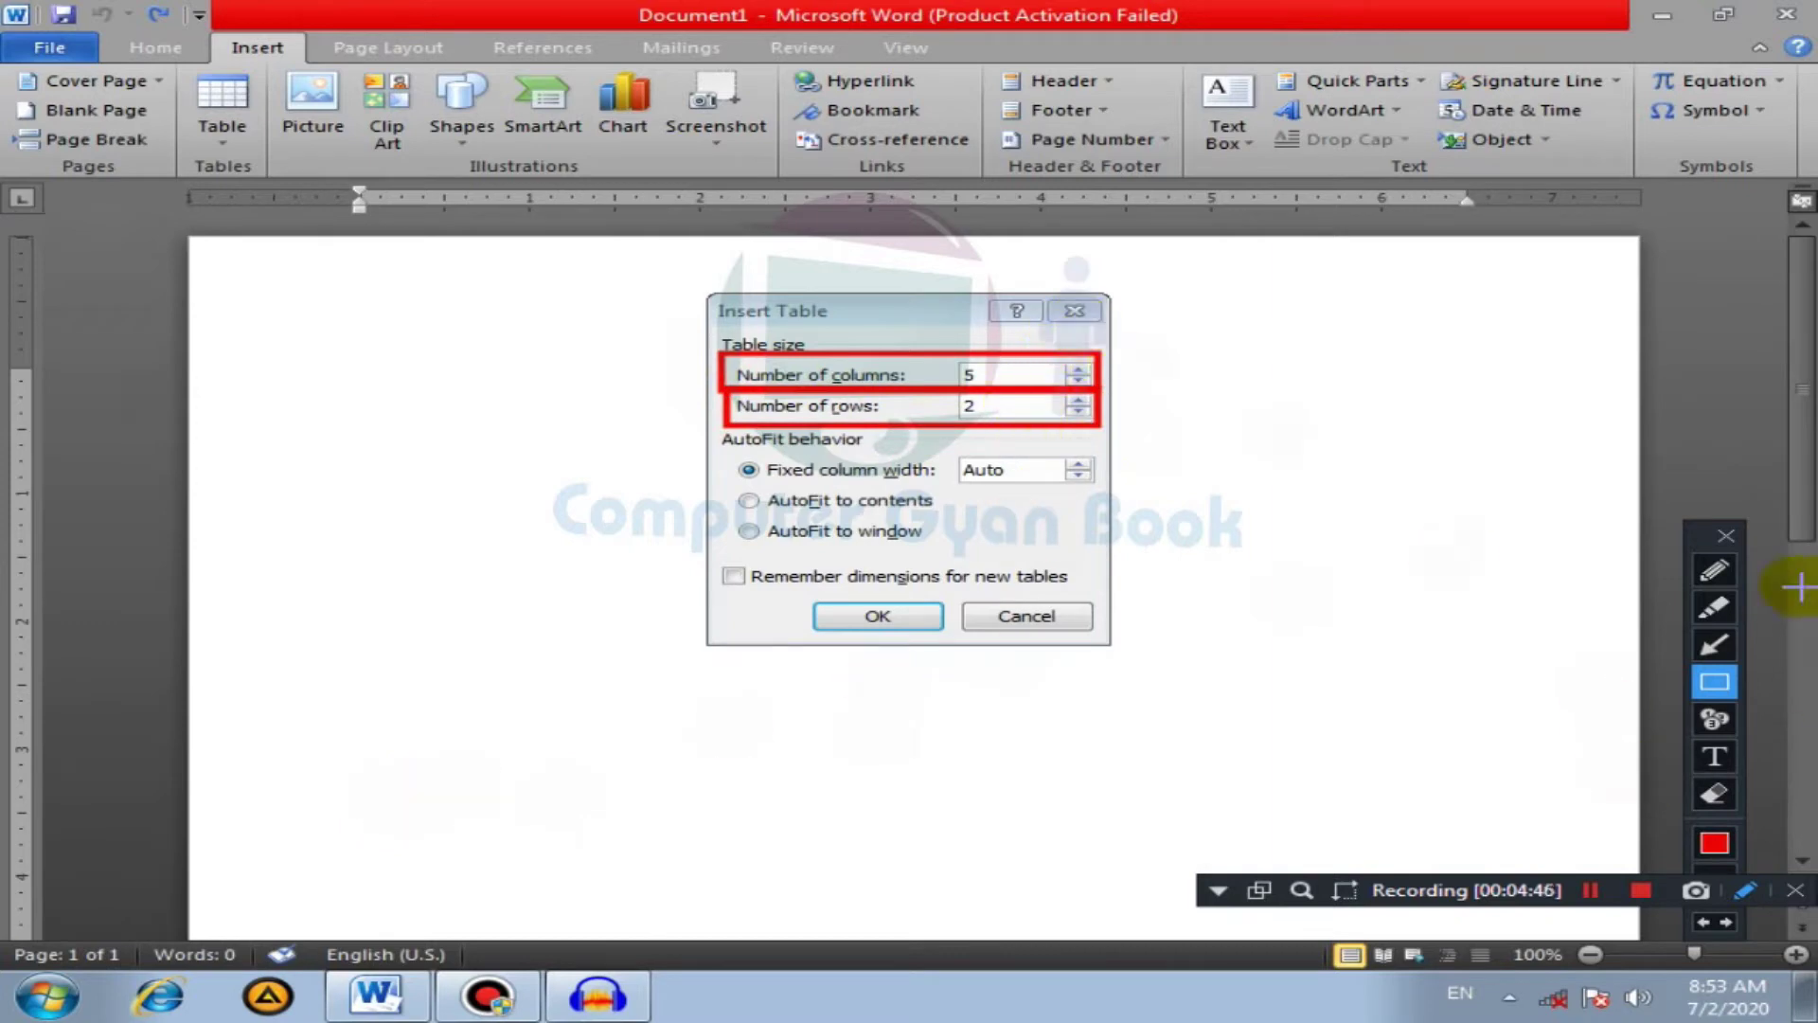
{"action": "left_click", "coordinate": [1725, 535]}
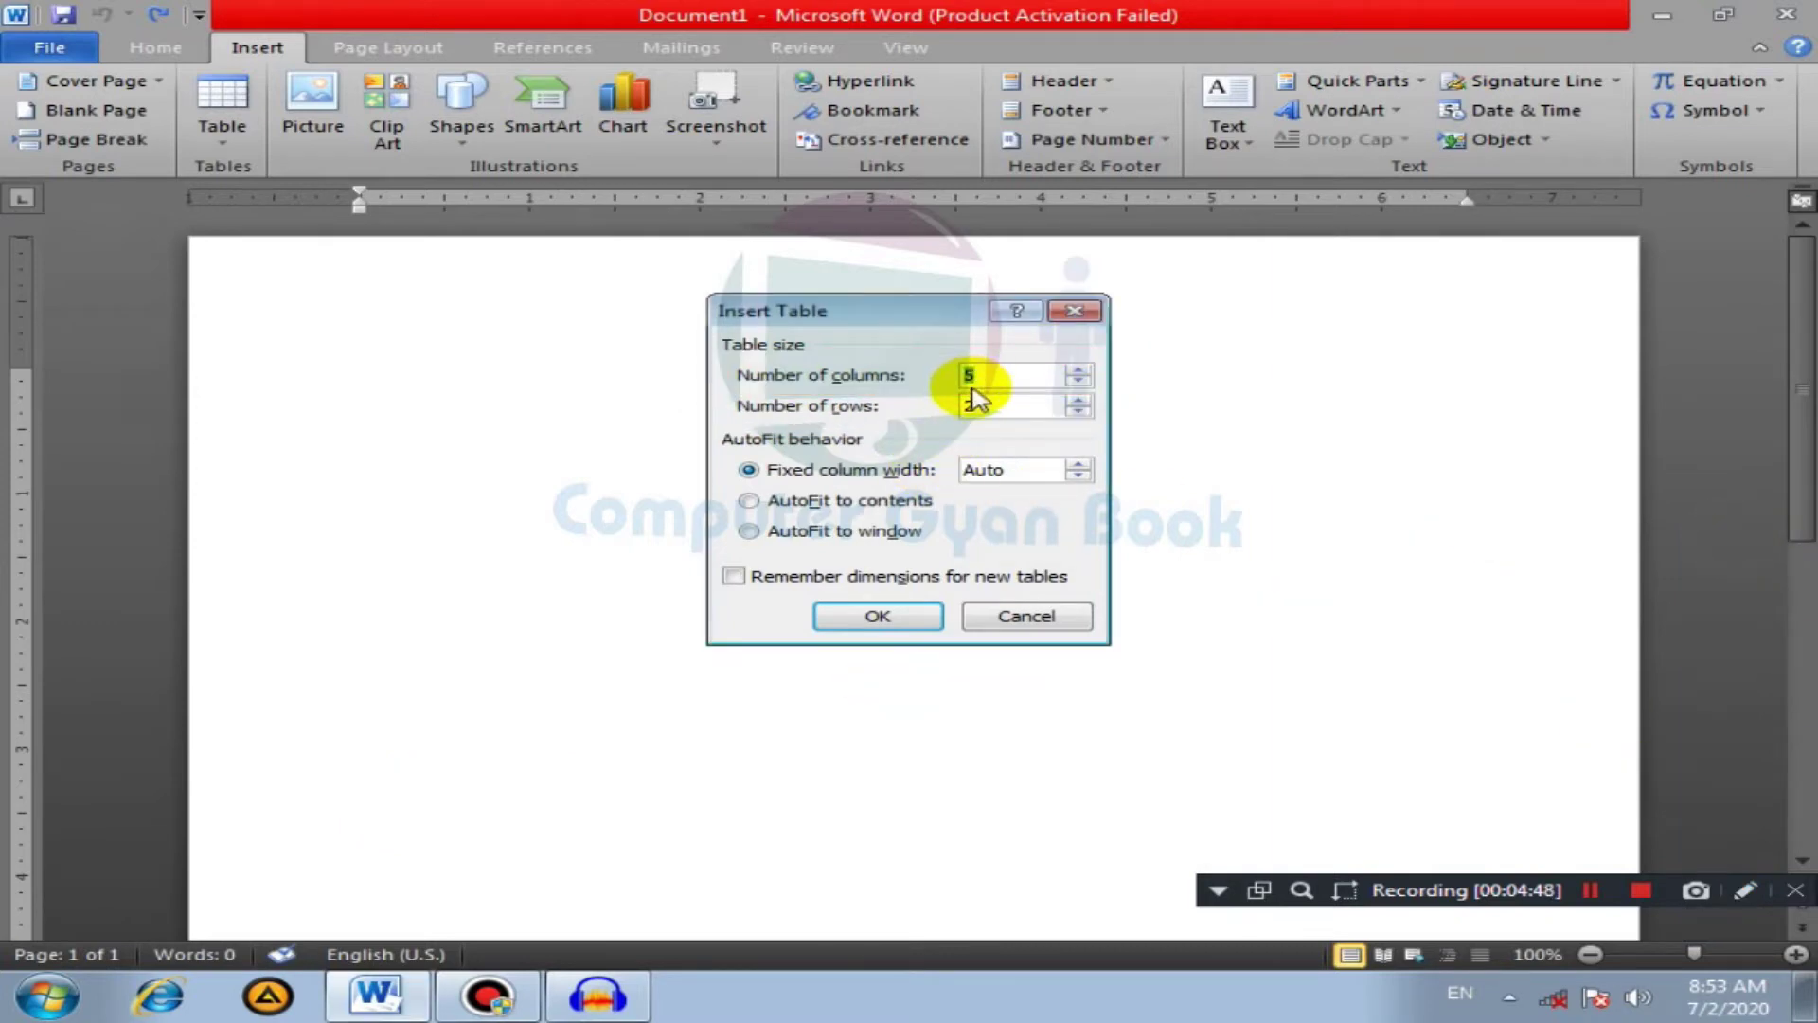
{"action": "left_click", "coordinate": [878, 616]}
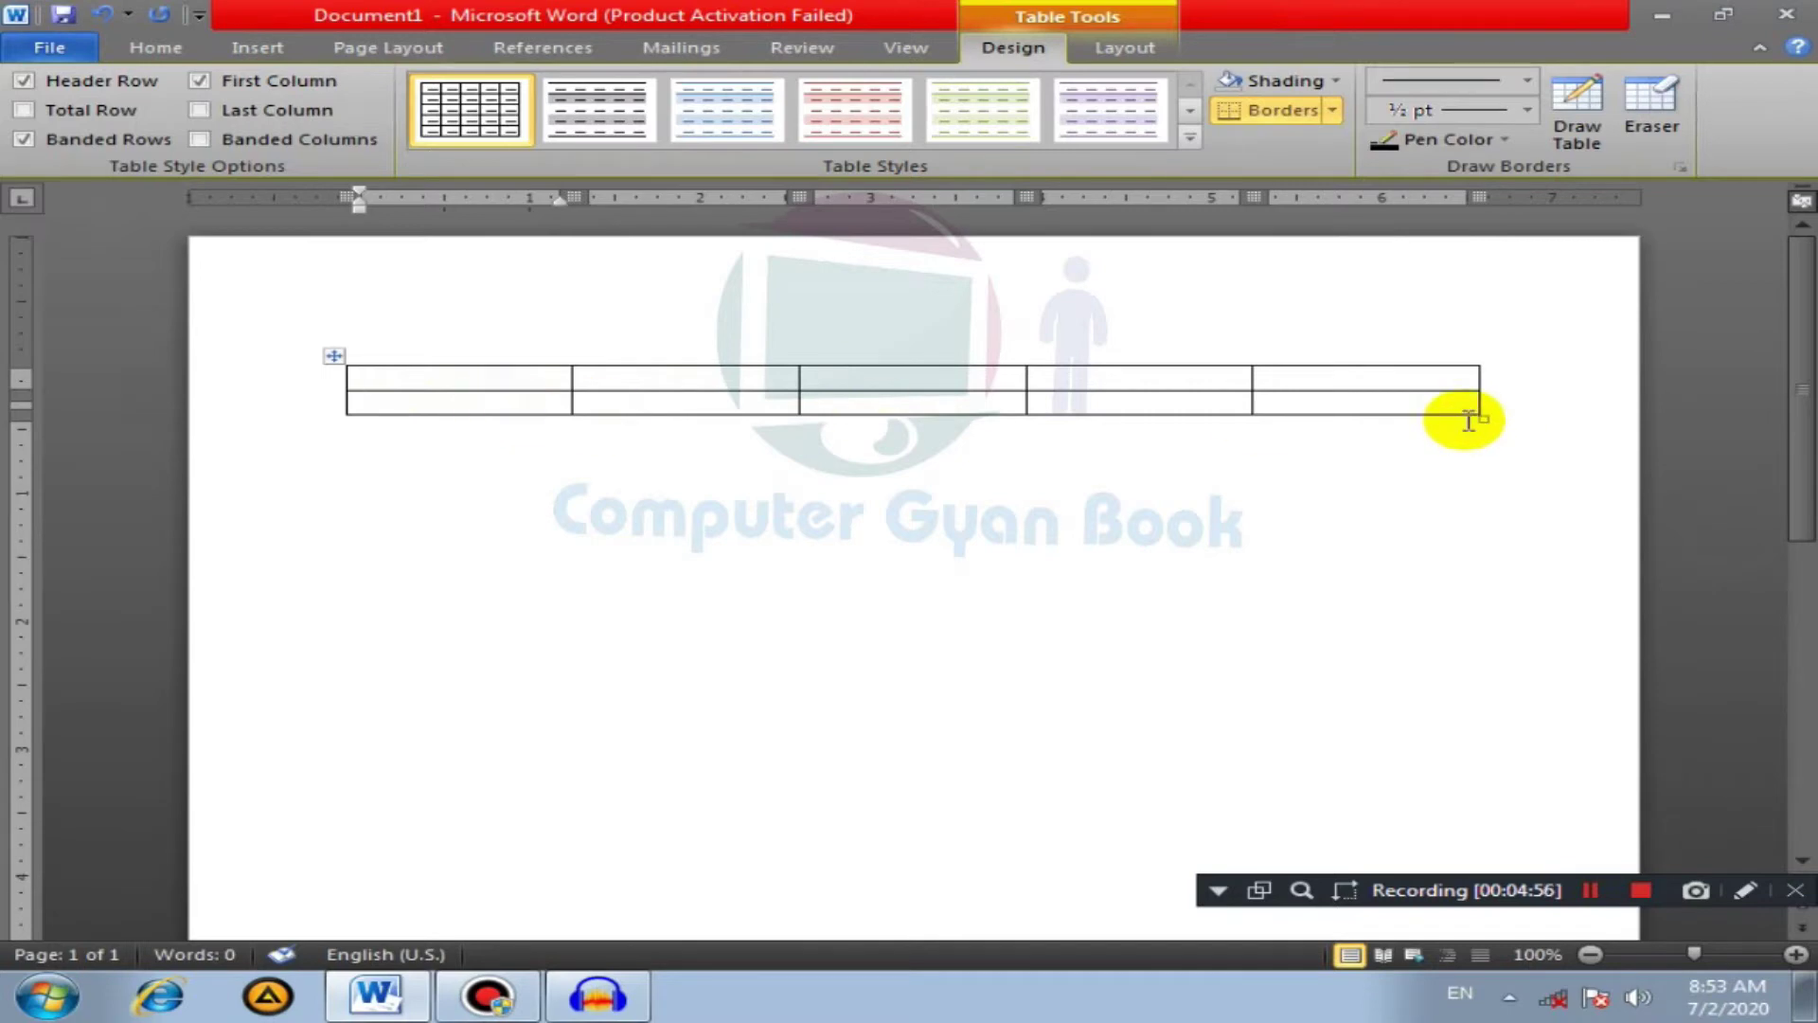
Step: Cut the 5-column table from the page and bring up the Table choices again
{"action": "right_click", "coordinate": [334, 358]}
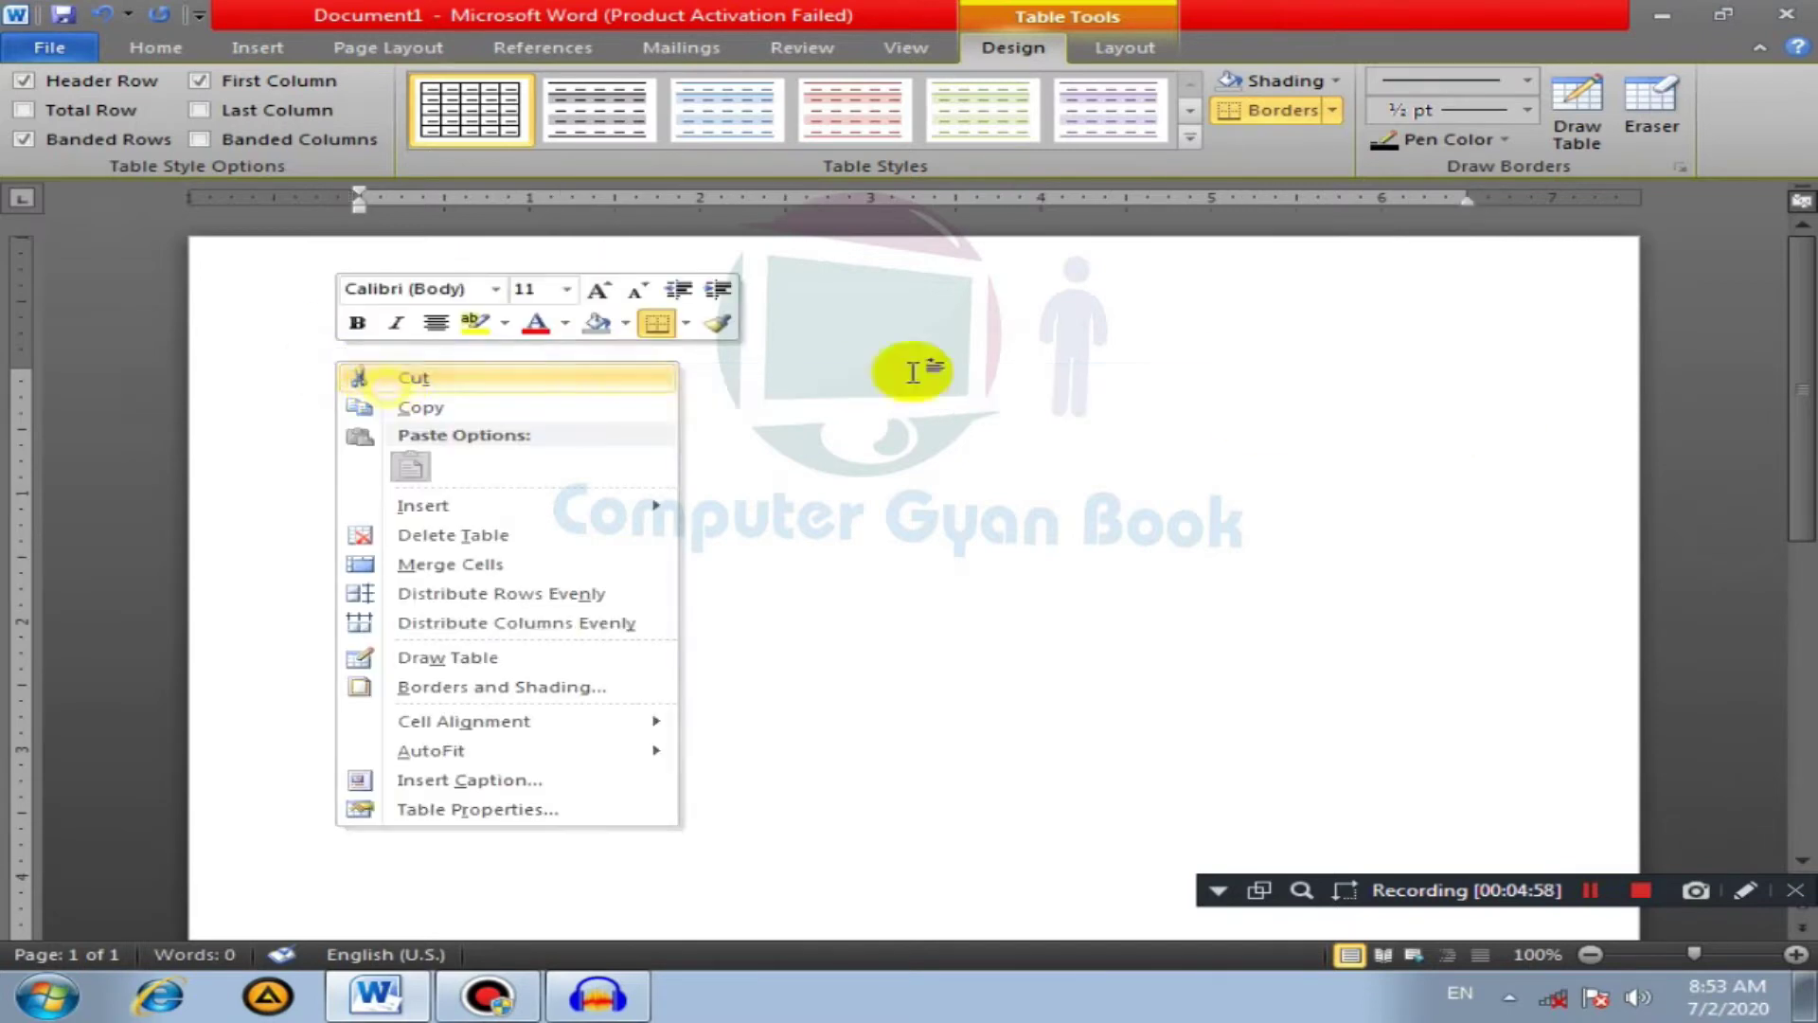
{"action": "left_click", "coordinate": [414, 378]}
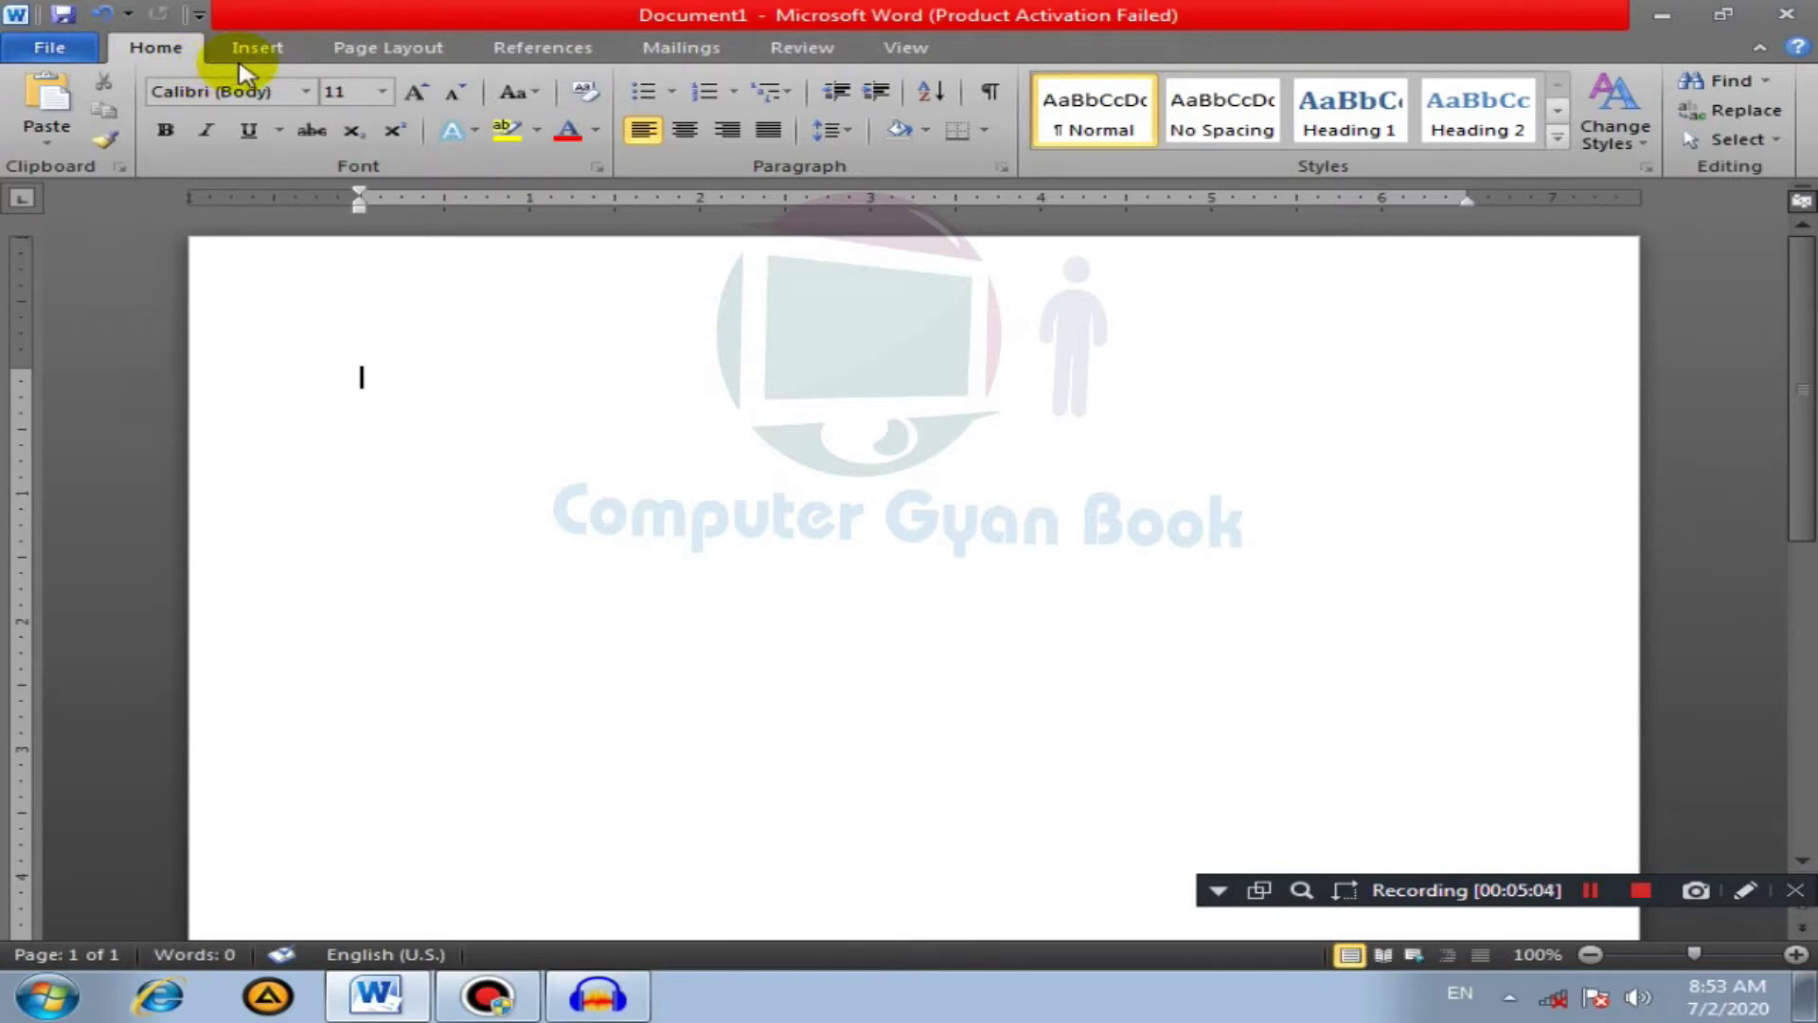
{"action": "left_click", "coordinate": [251, 49]}
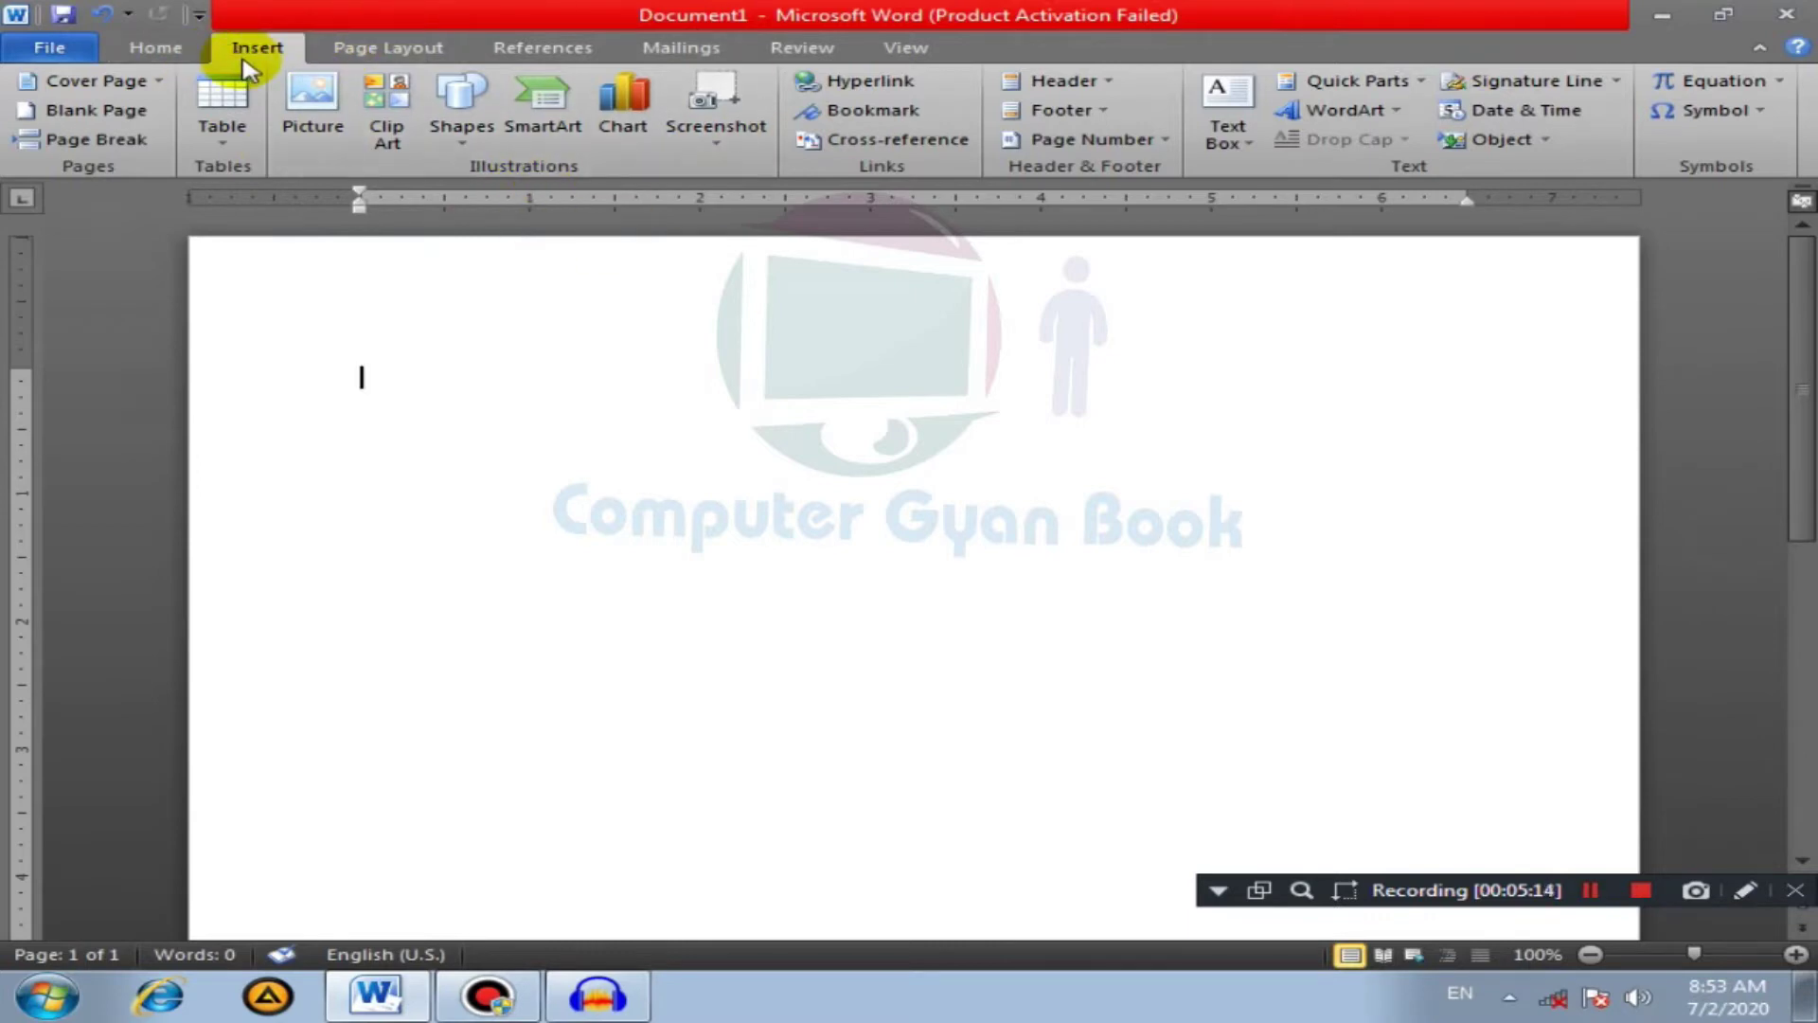
{"action": "left_click", "coordinate": [236, 137]}
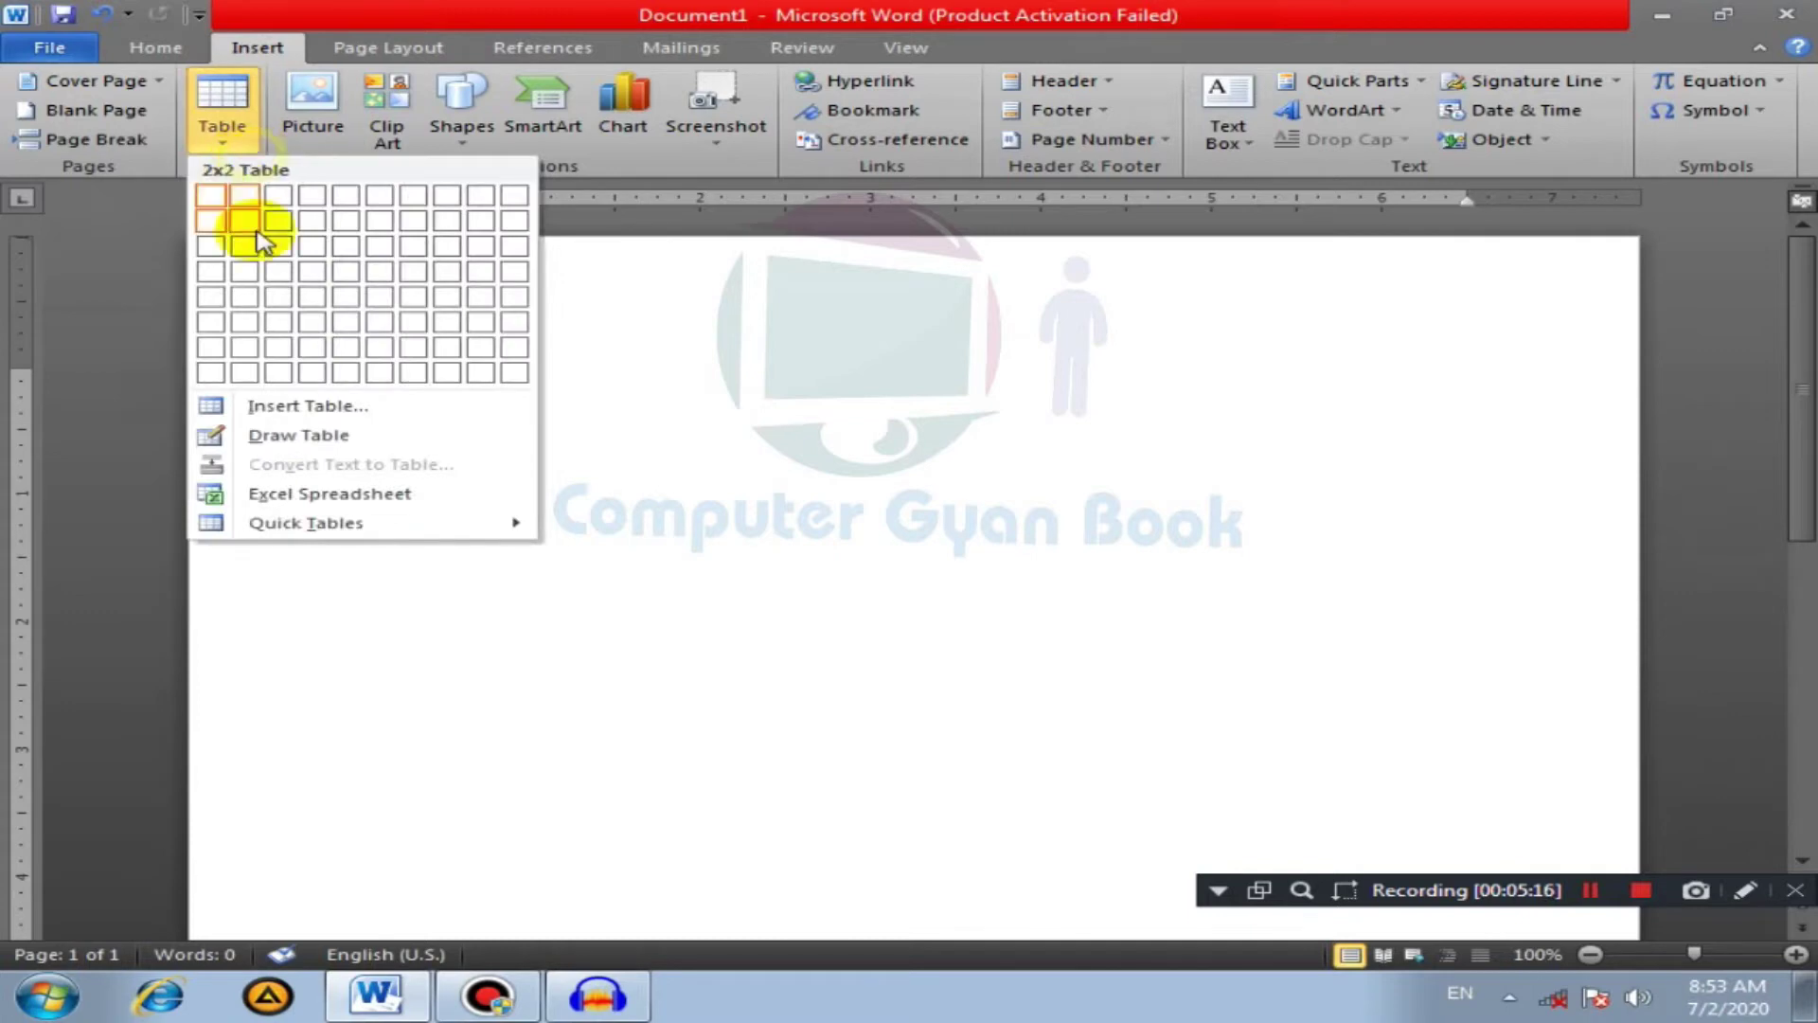
Step: Sketch a freehand table with uneven cells, then undo it so the page is blank
{"action": "left_click", "coordinate": [332, 436]}
{"action": "left_click_drag", "start_coordinate": [417, 364], "coordinate": [1245, 703]}
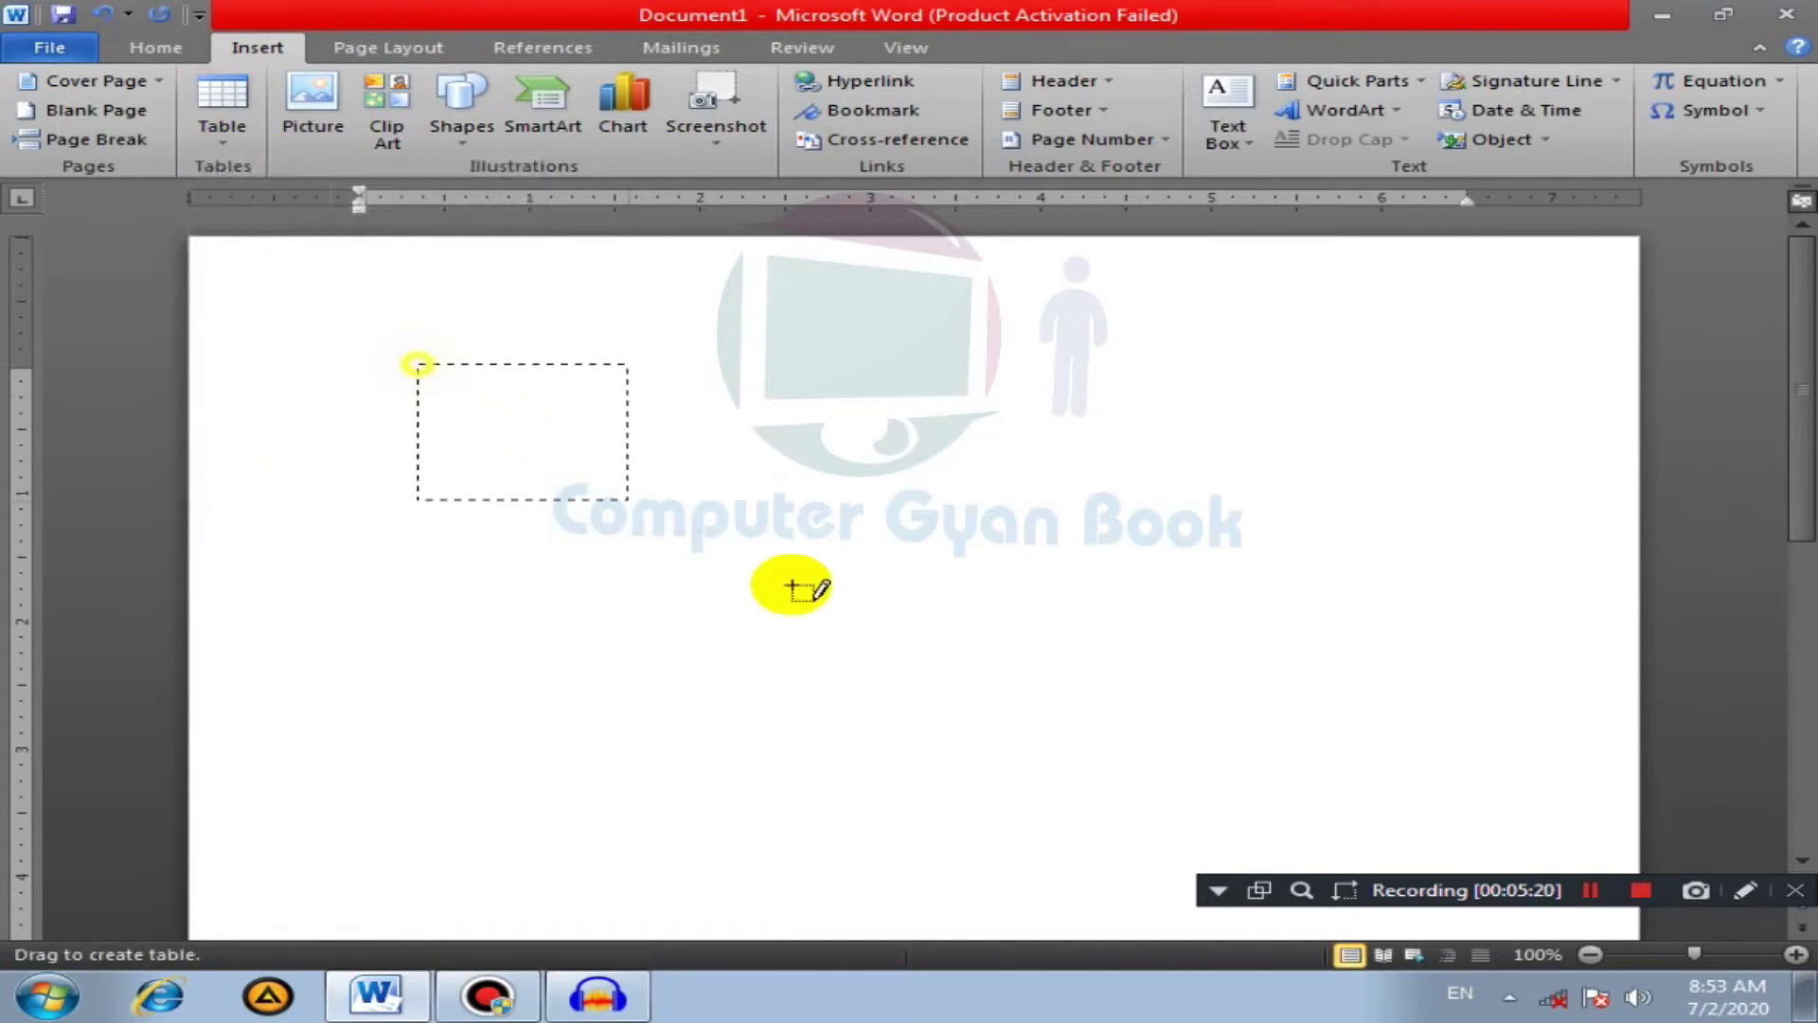
{"action": "mouse_move", "coordinate": [590, 367]}
{"action": "left_mouse_down"}
{"action": "mouse_move", "coordinate": [684, 663]}
{"action": "mouse_move", "coordinate": [591, 701]}
{"action": "left_mouse_up"}
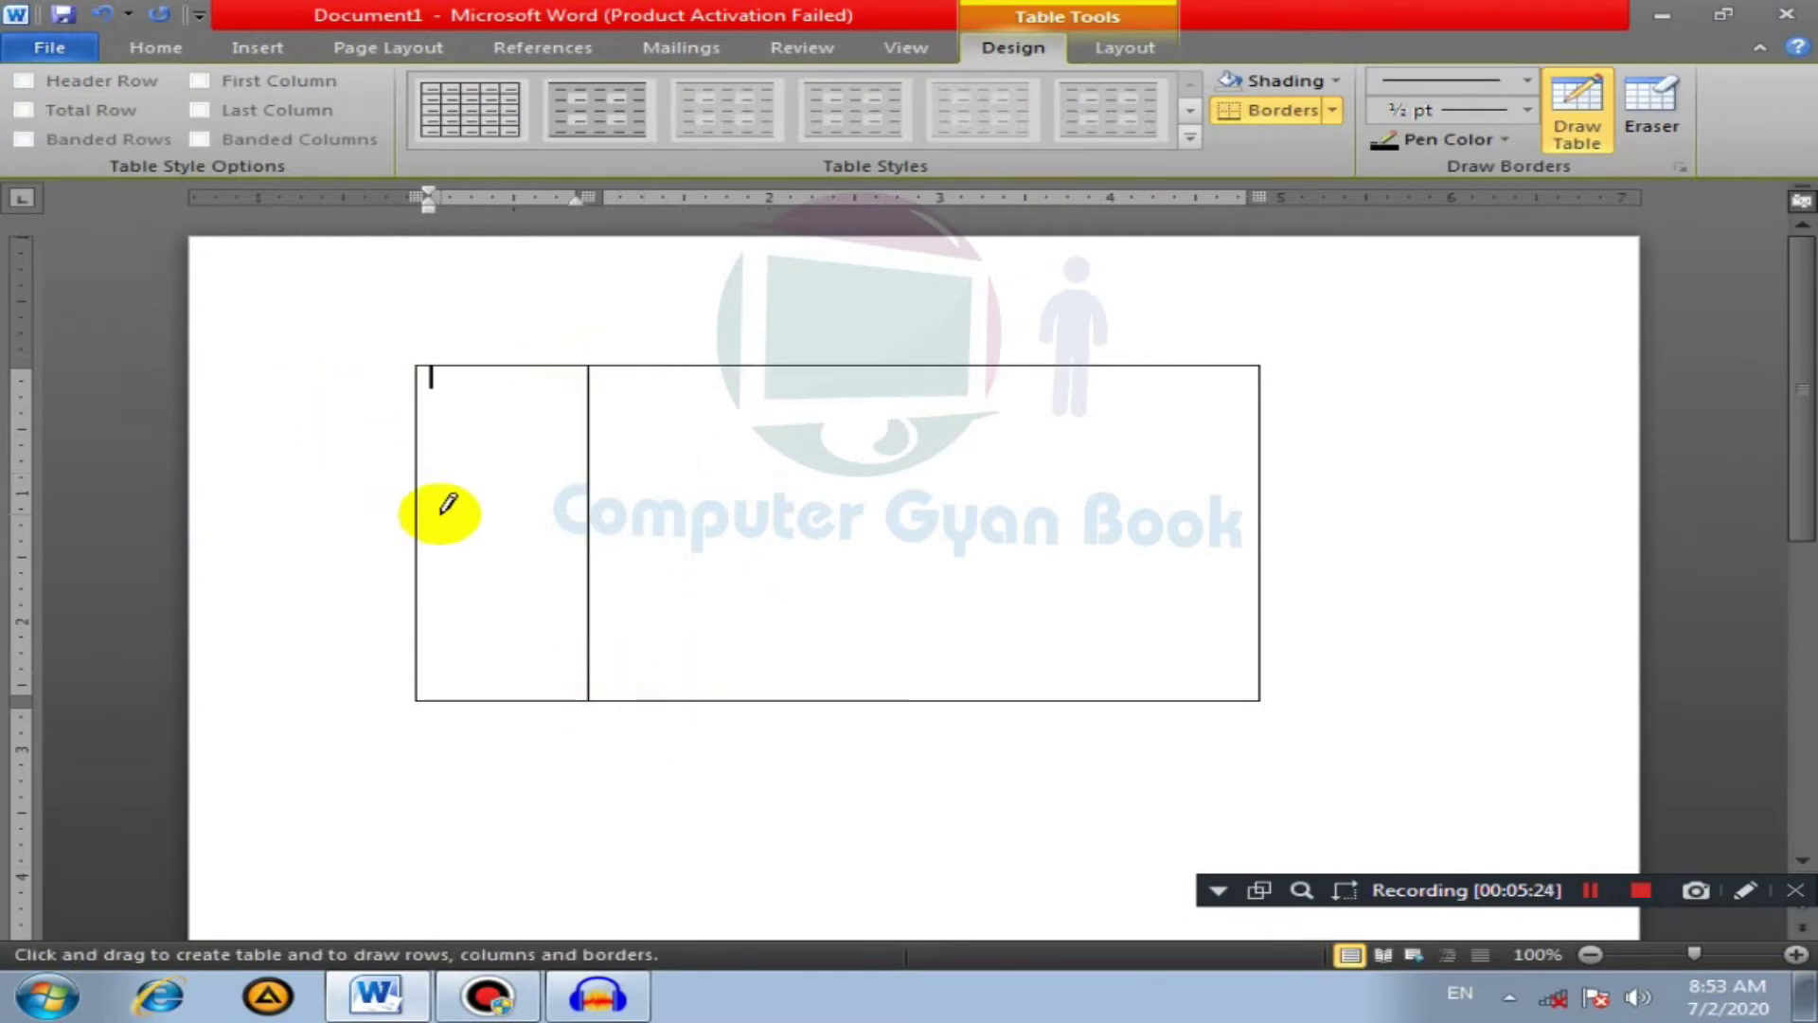
{"action": "mouse_move", "coordinate": [423, 542]}
{"action": "left_mouse_down"}
{"action": "mouse_move", "coordinate": [1227, 516]}
{"action": "mouse_move", "coordinate": [1281, 553]}
{"action": "left_mouse_up"}
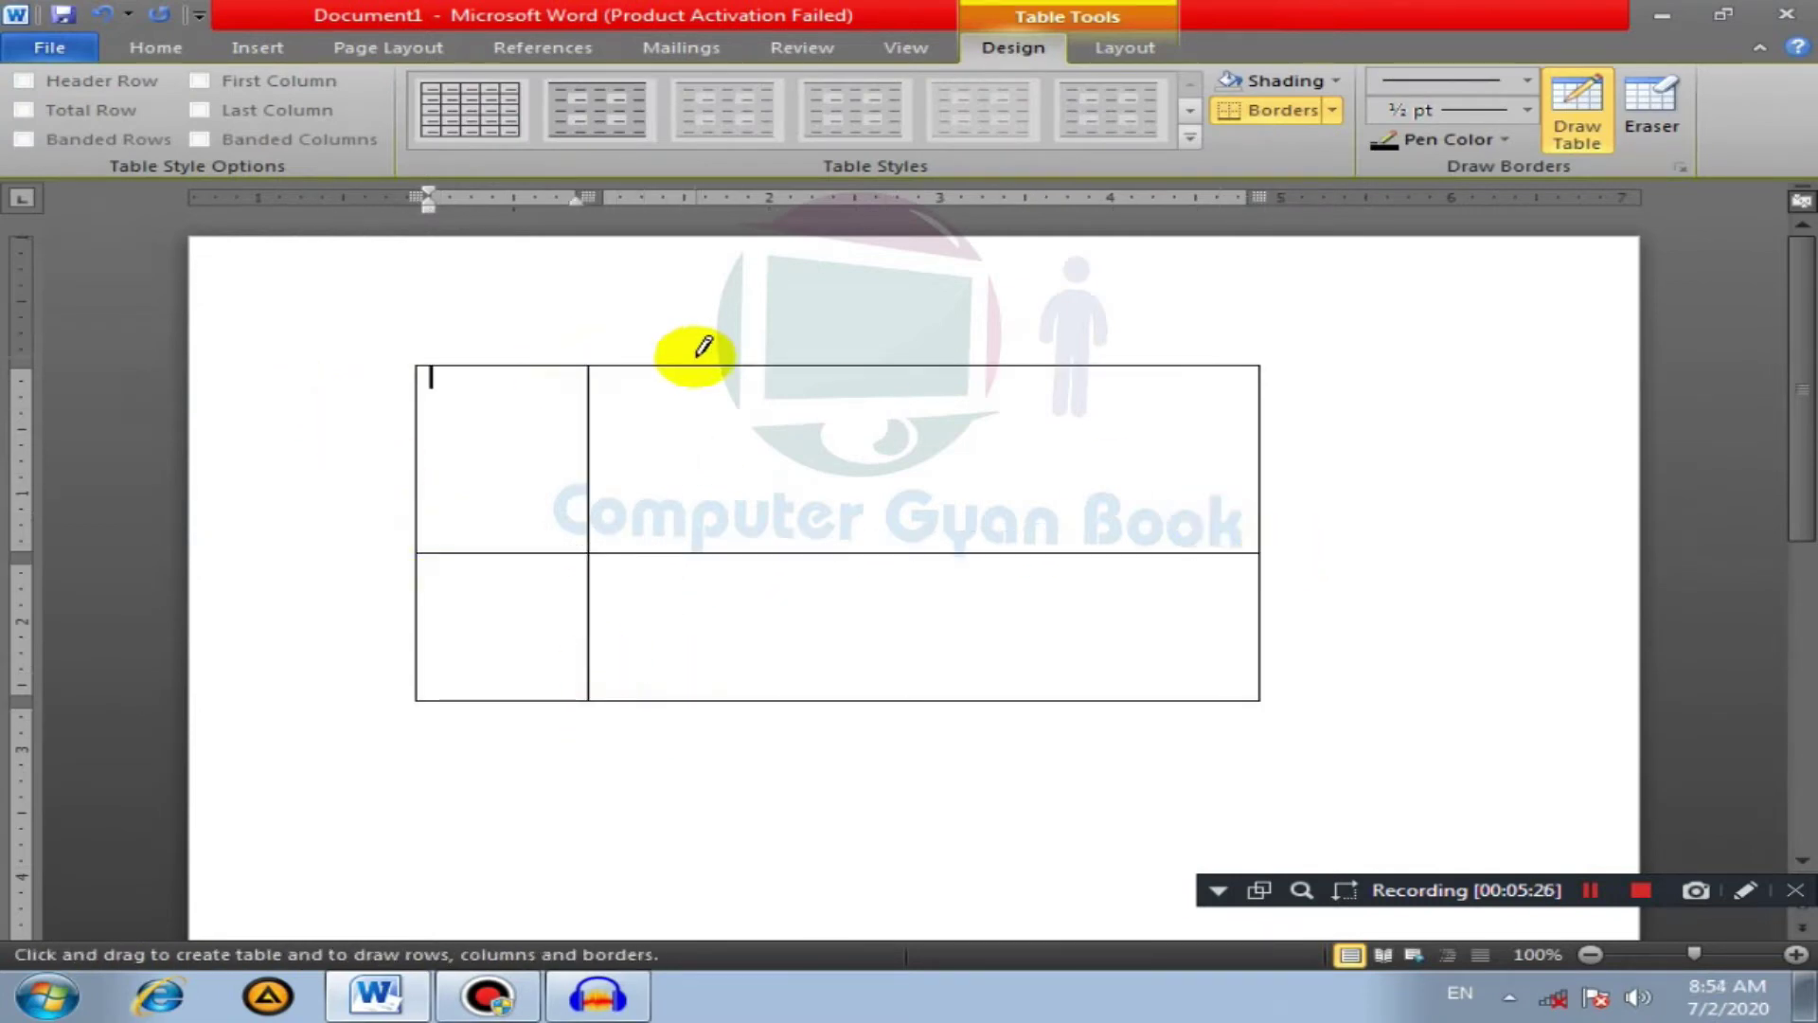
{"action": "mouse_move", "coordinate": [678, 366]}
{"action": "left_mouse_down"}
{"action": "mouse_move", "coordinate": [690, 520]}
{"action": "mouse_move", "coordinate": [674, 551]}
{"action": "left_mouse_up"}
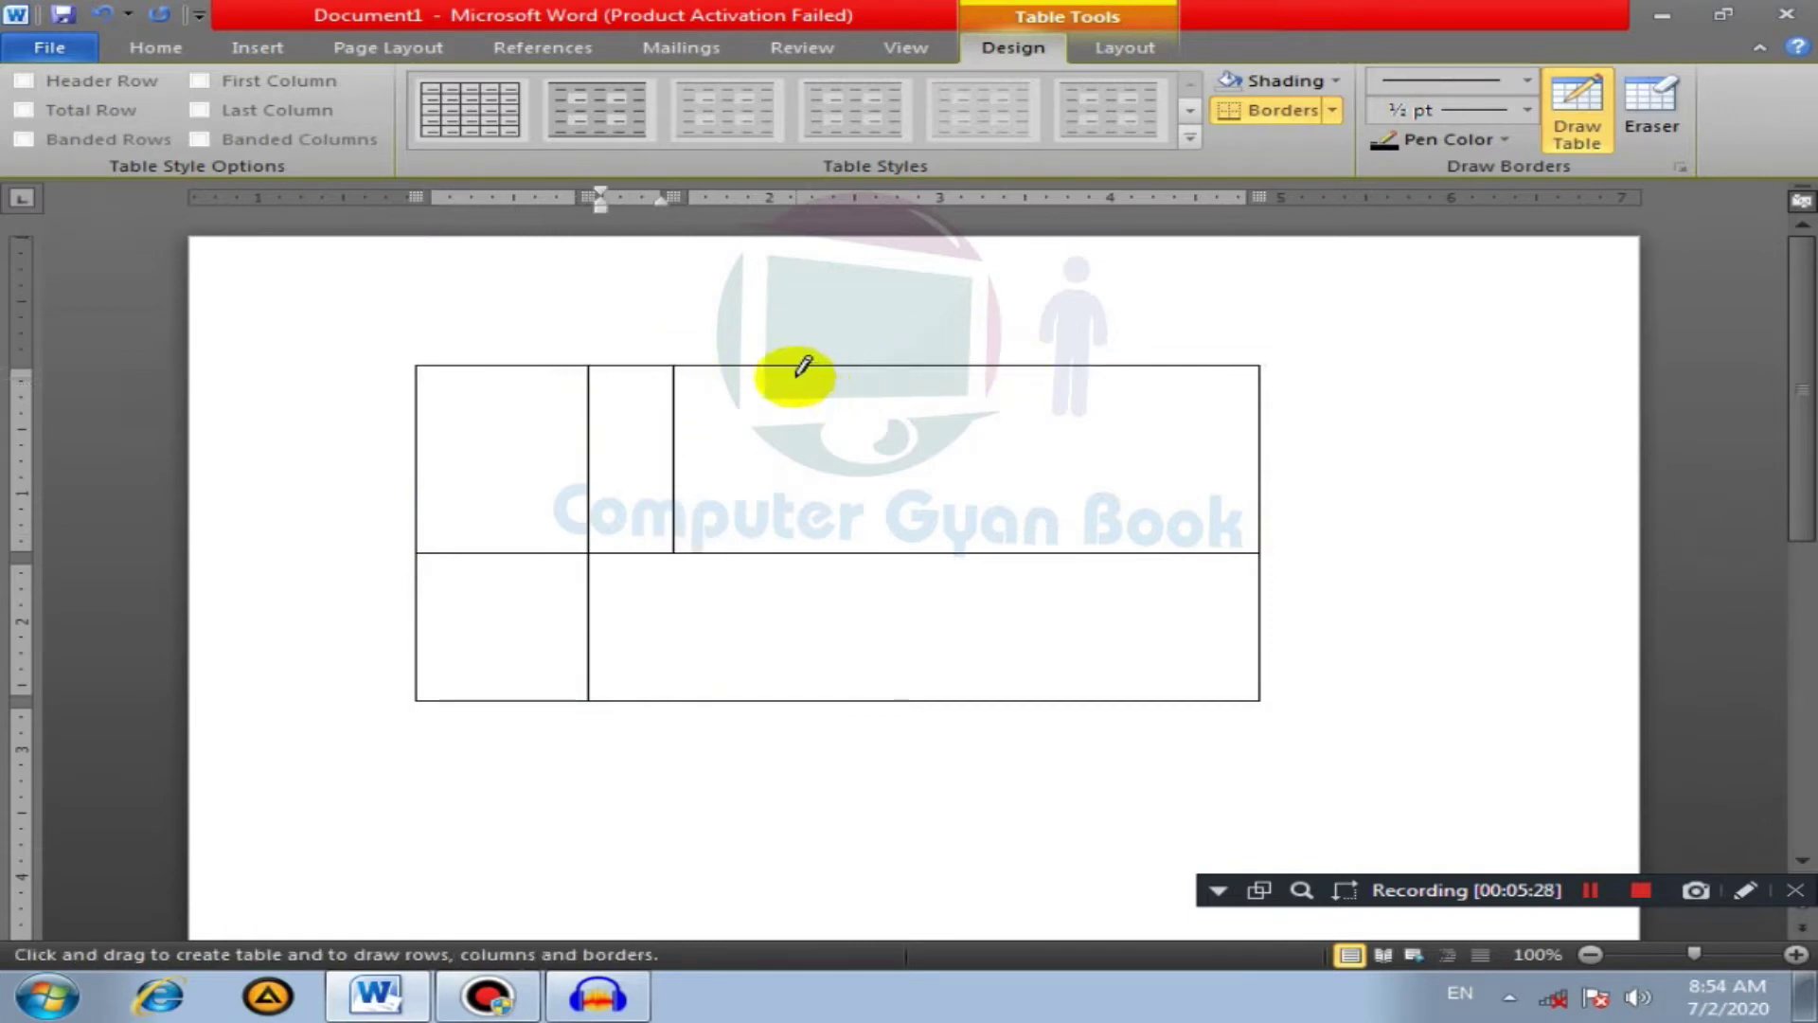
{"action": "left_click_drag", "start_coordinate": [783, 355], "coordinate": [784, 537]}
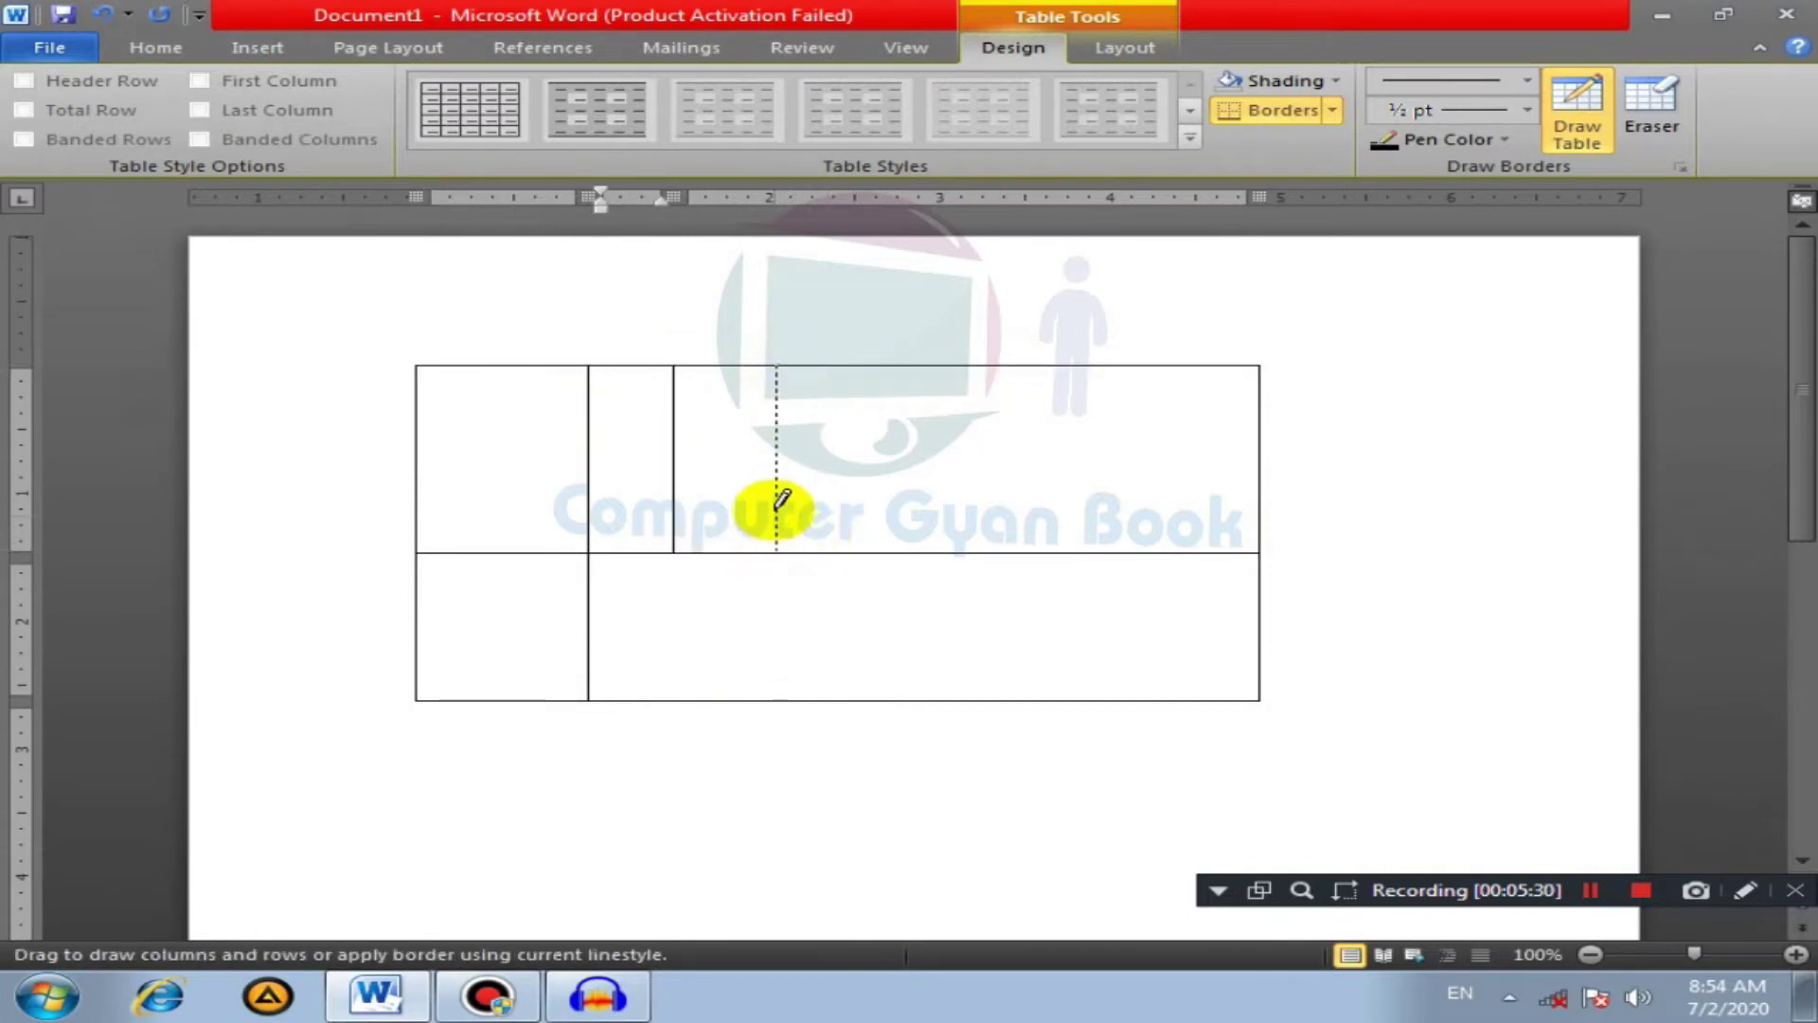
{"action": "left_click_drag", "start_coordinate": [784, 537], "coordinate": [774, 579]}
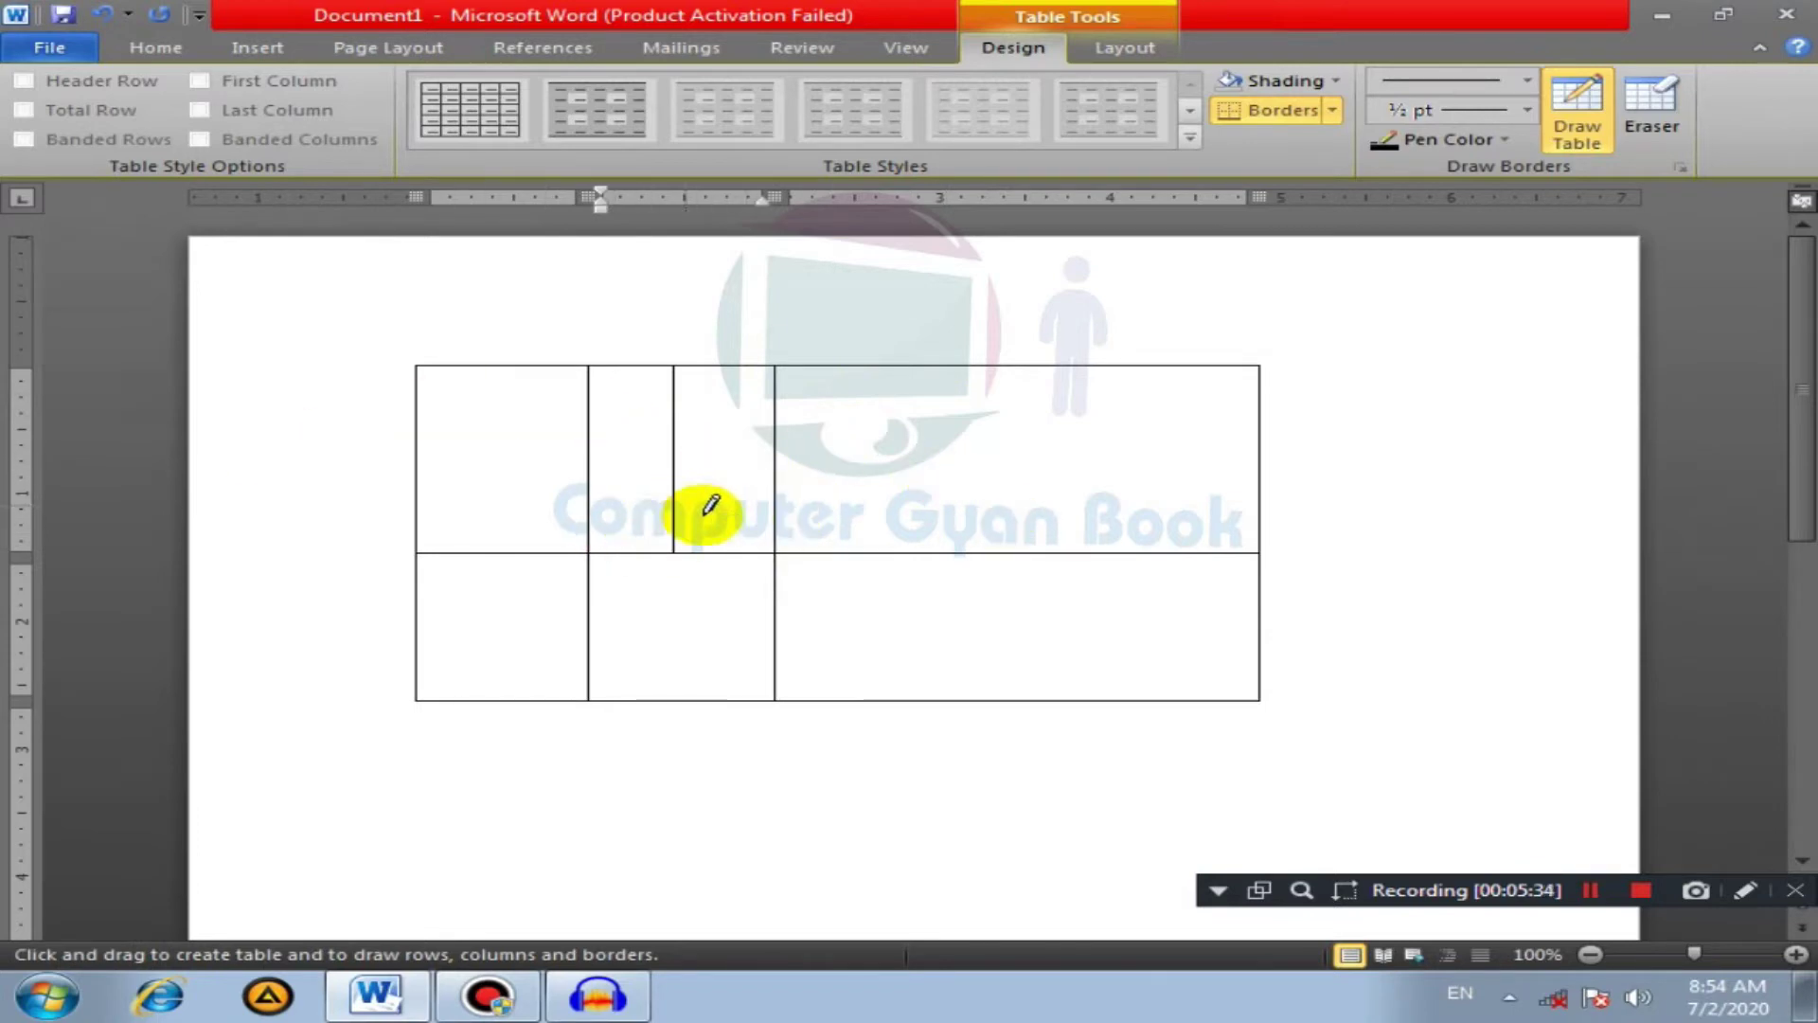
{"action": "left_click", "coordinate": [1652, 109]}
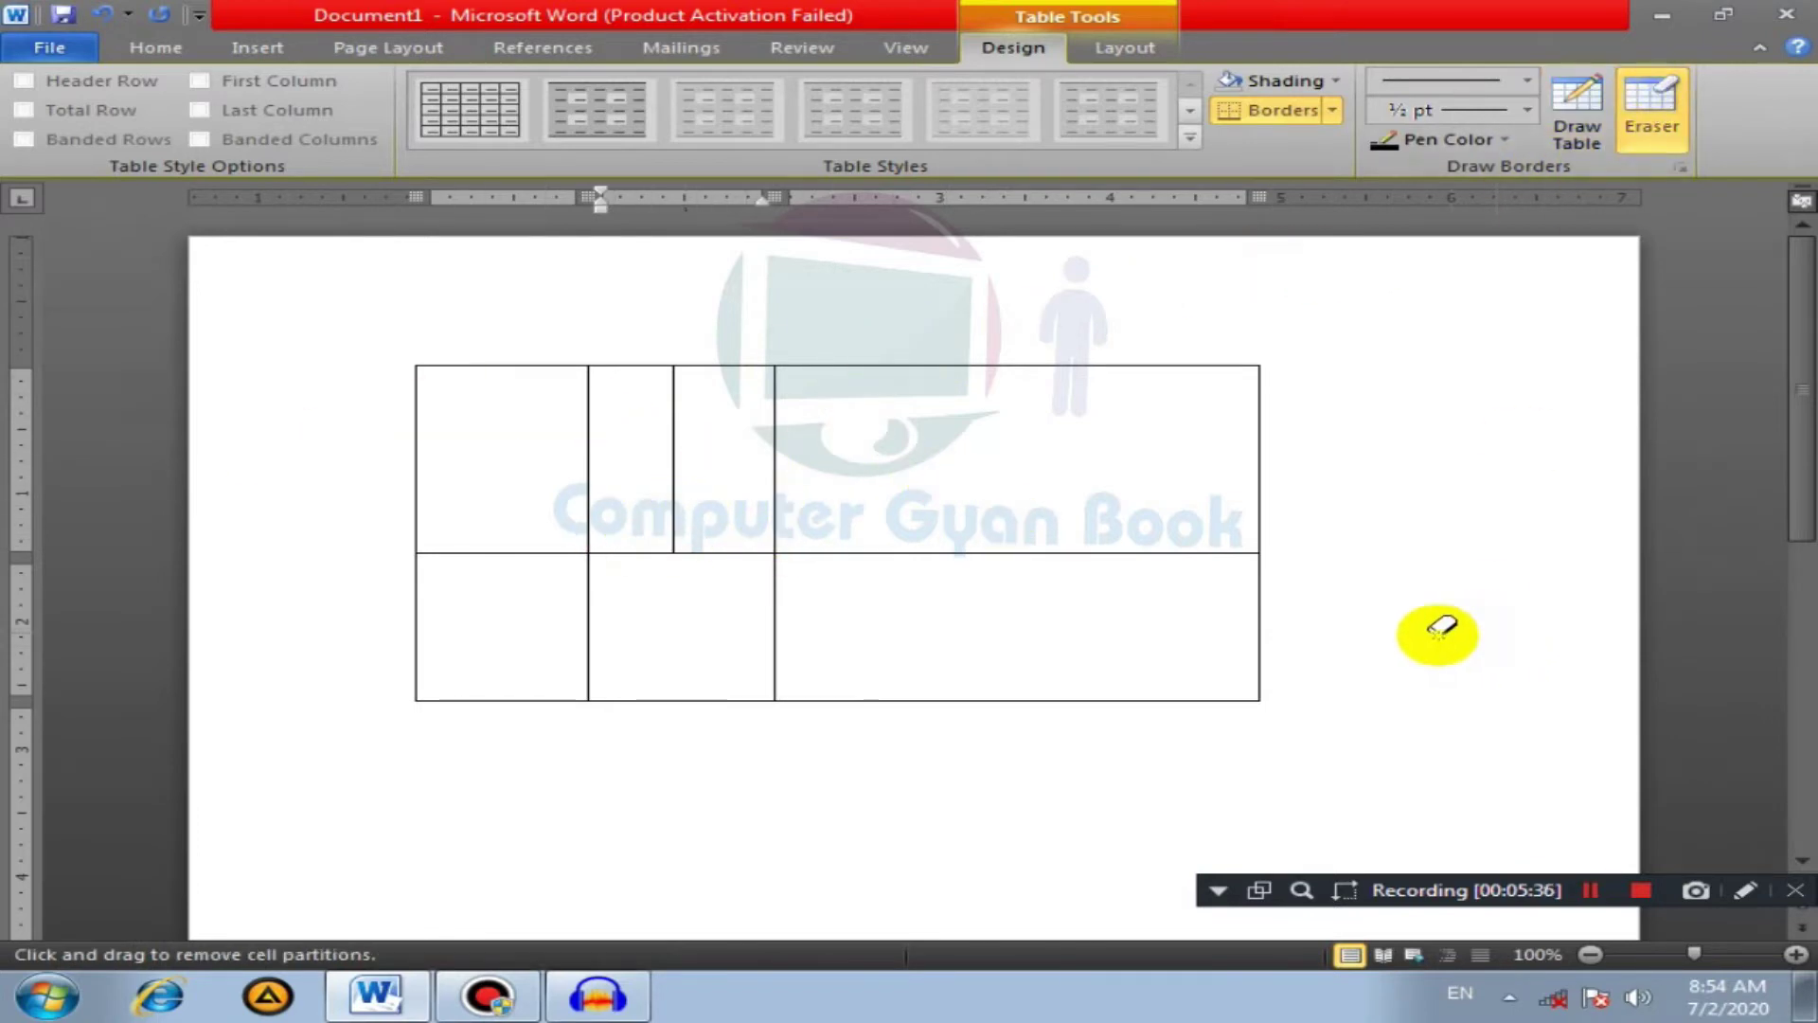
{"action": "key", "text": "ctrl+z"}
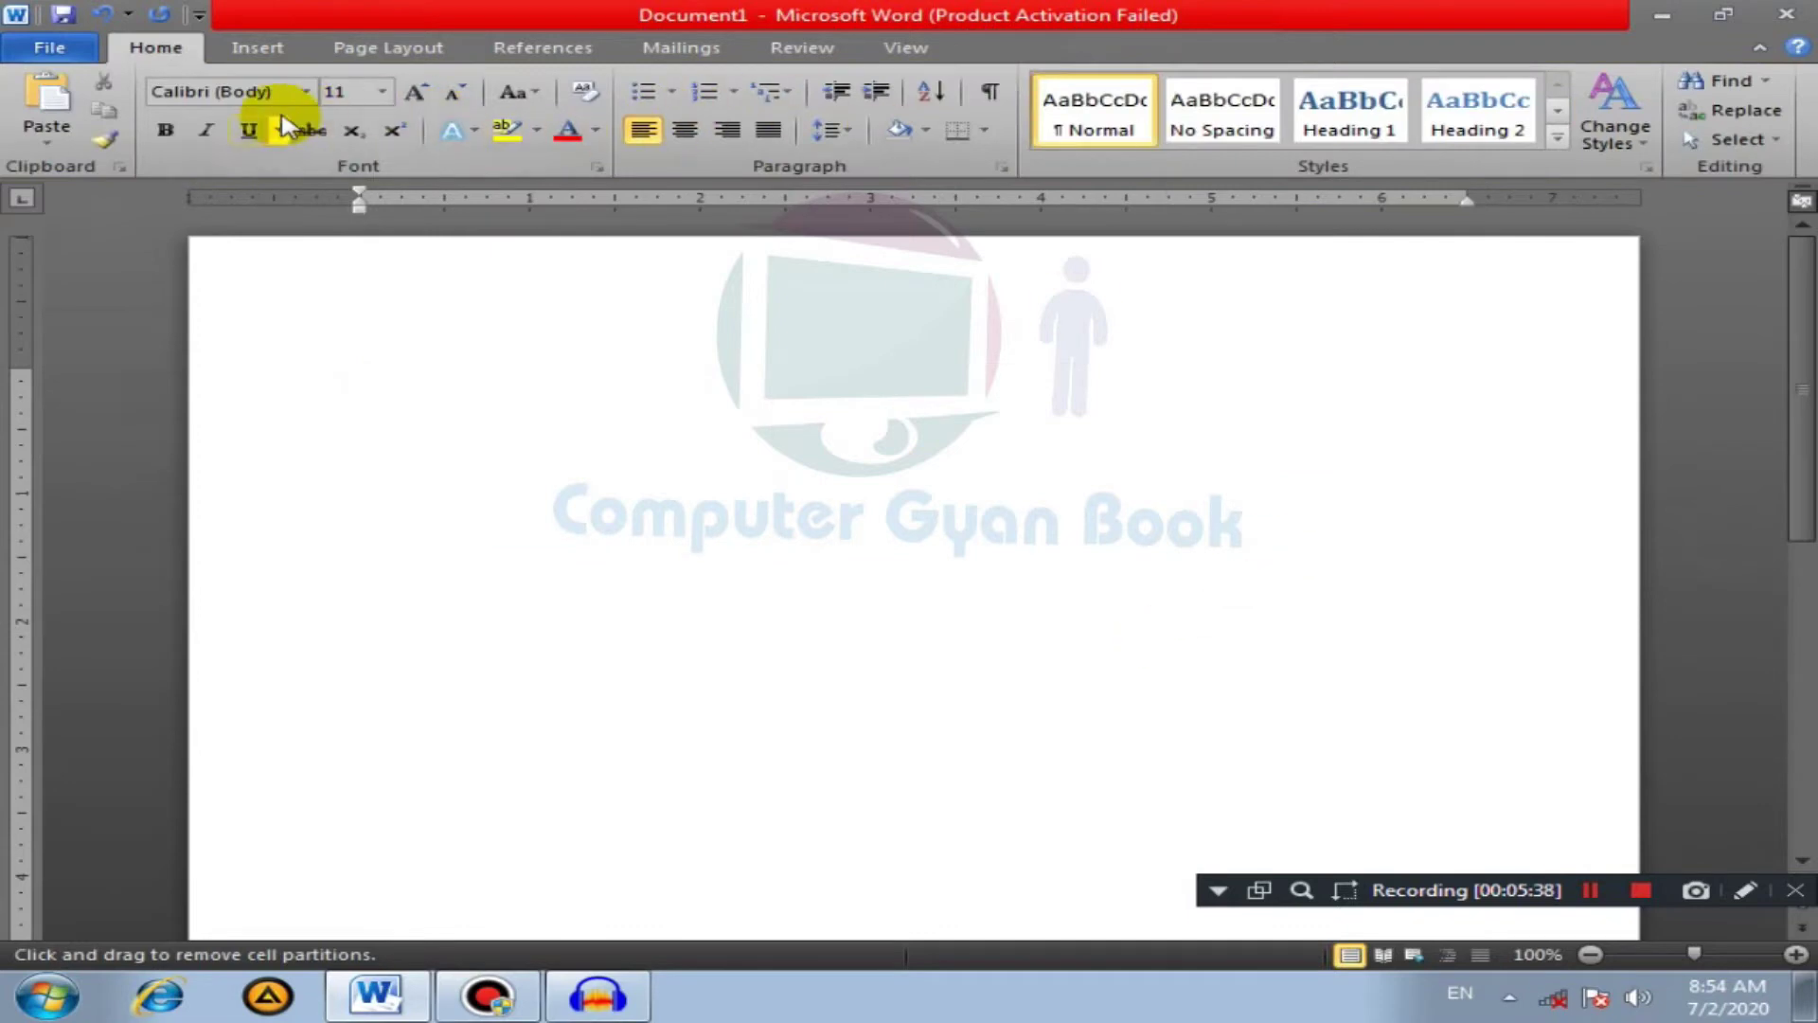
Step: Generate sample paragraphs on the blank page by entering =rand()
{"action": "left_click", "coordinate": [260, 47]}
{"action": "left_click", "coordinate": [222, 107]}
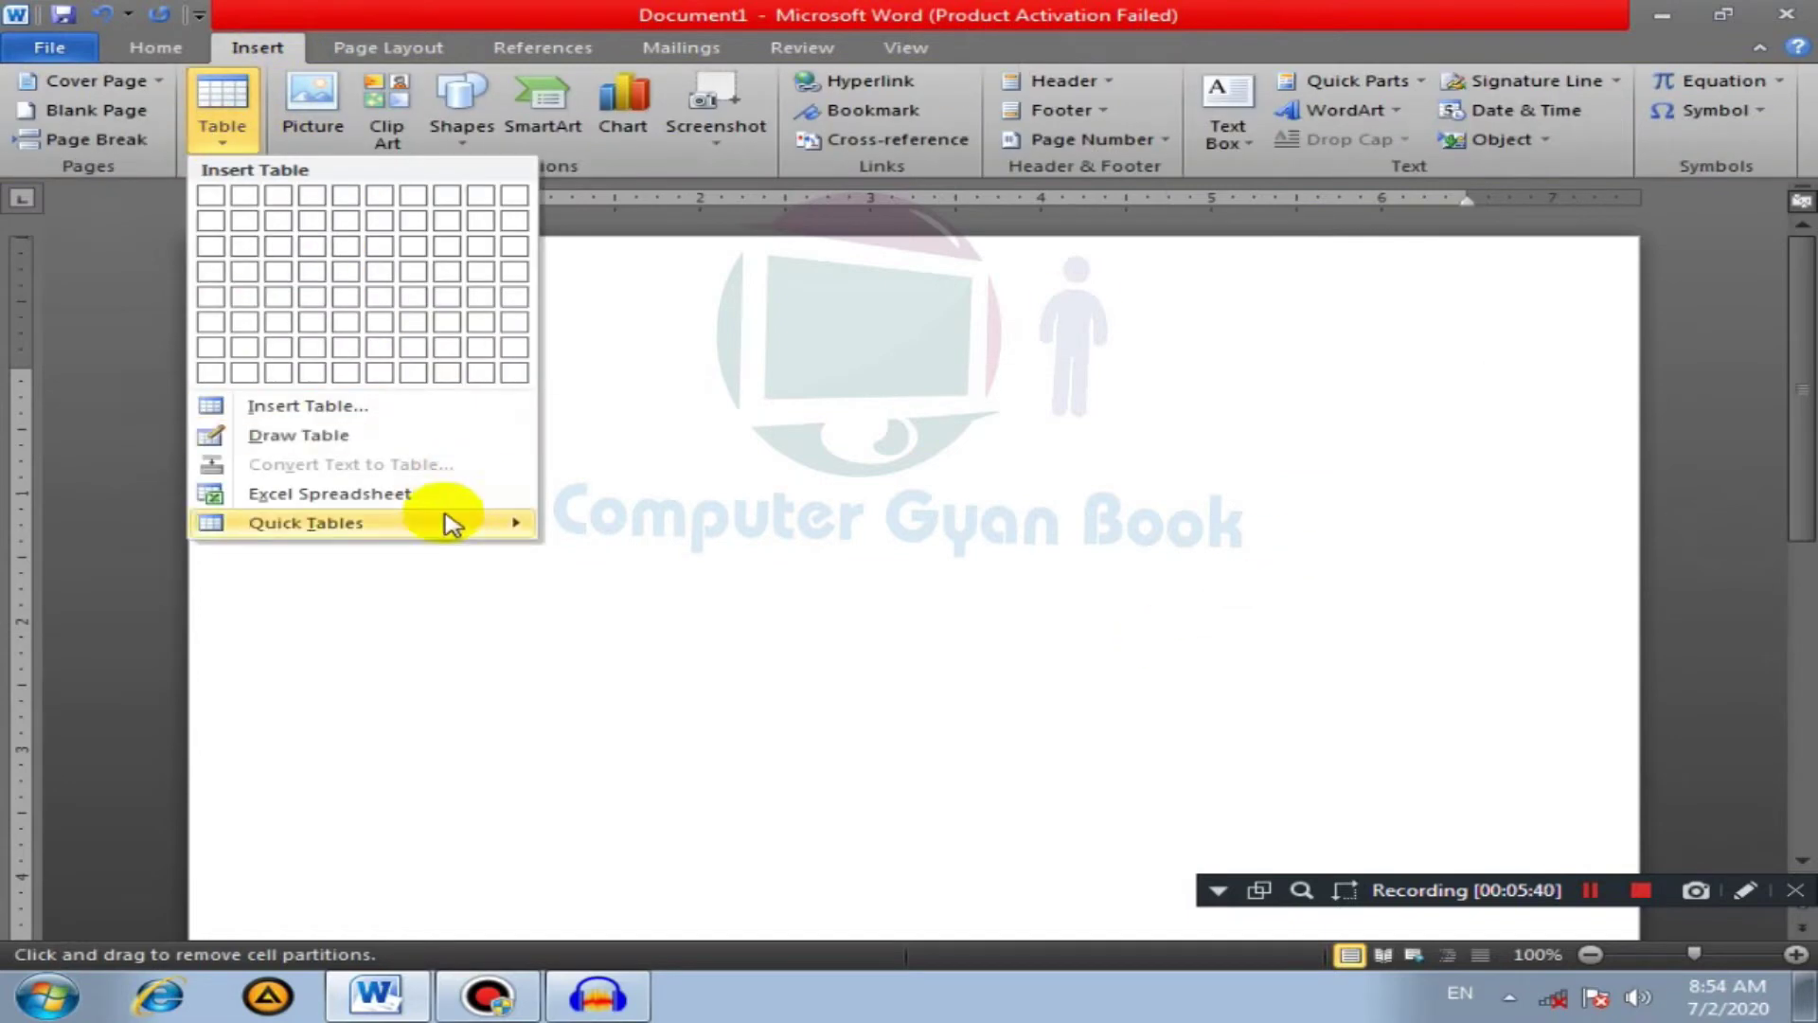
{"action": "left_click", "coordinate": [647, 423]}
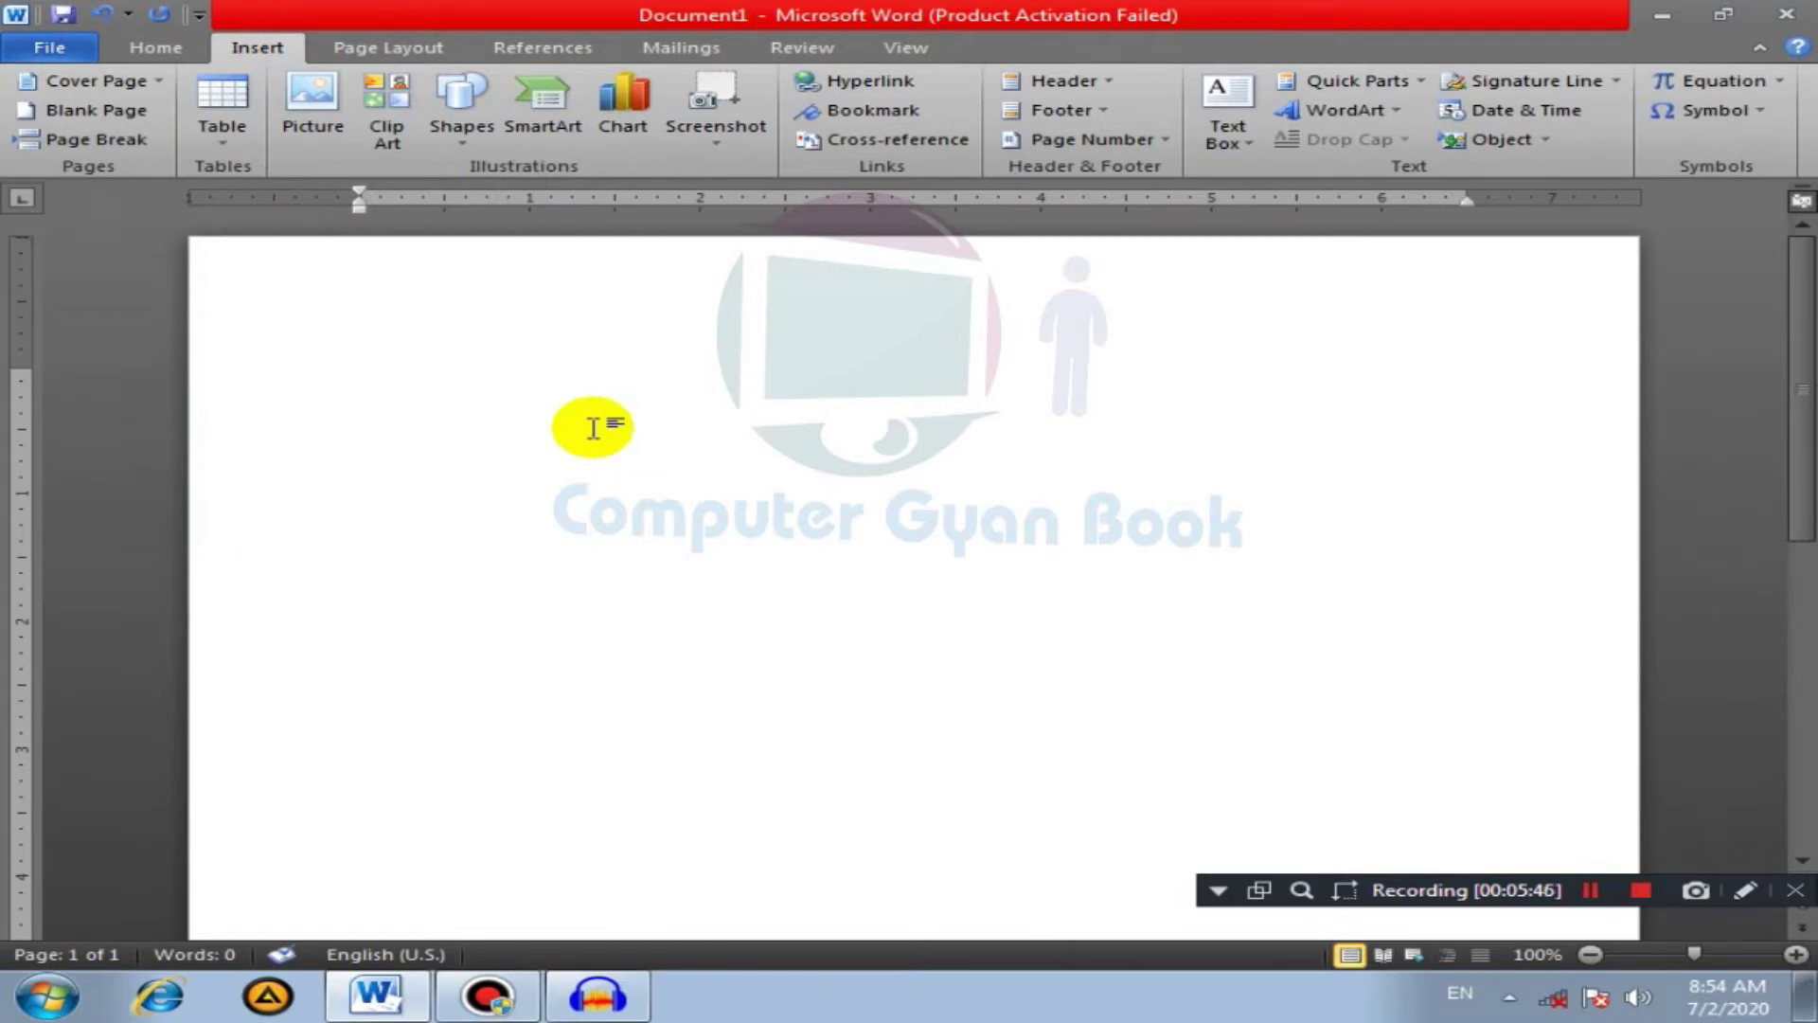
{"action": "type", "text": "=rand("}
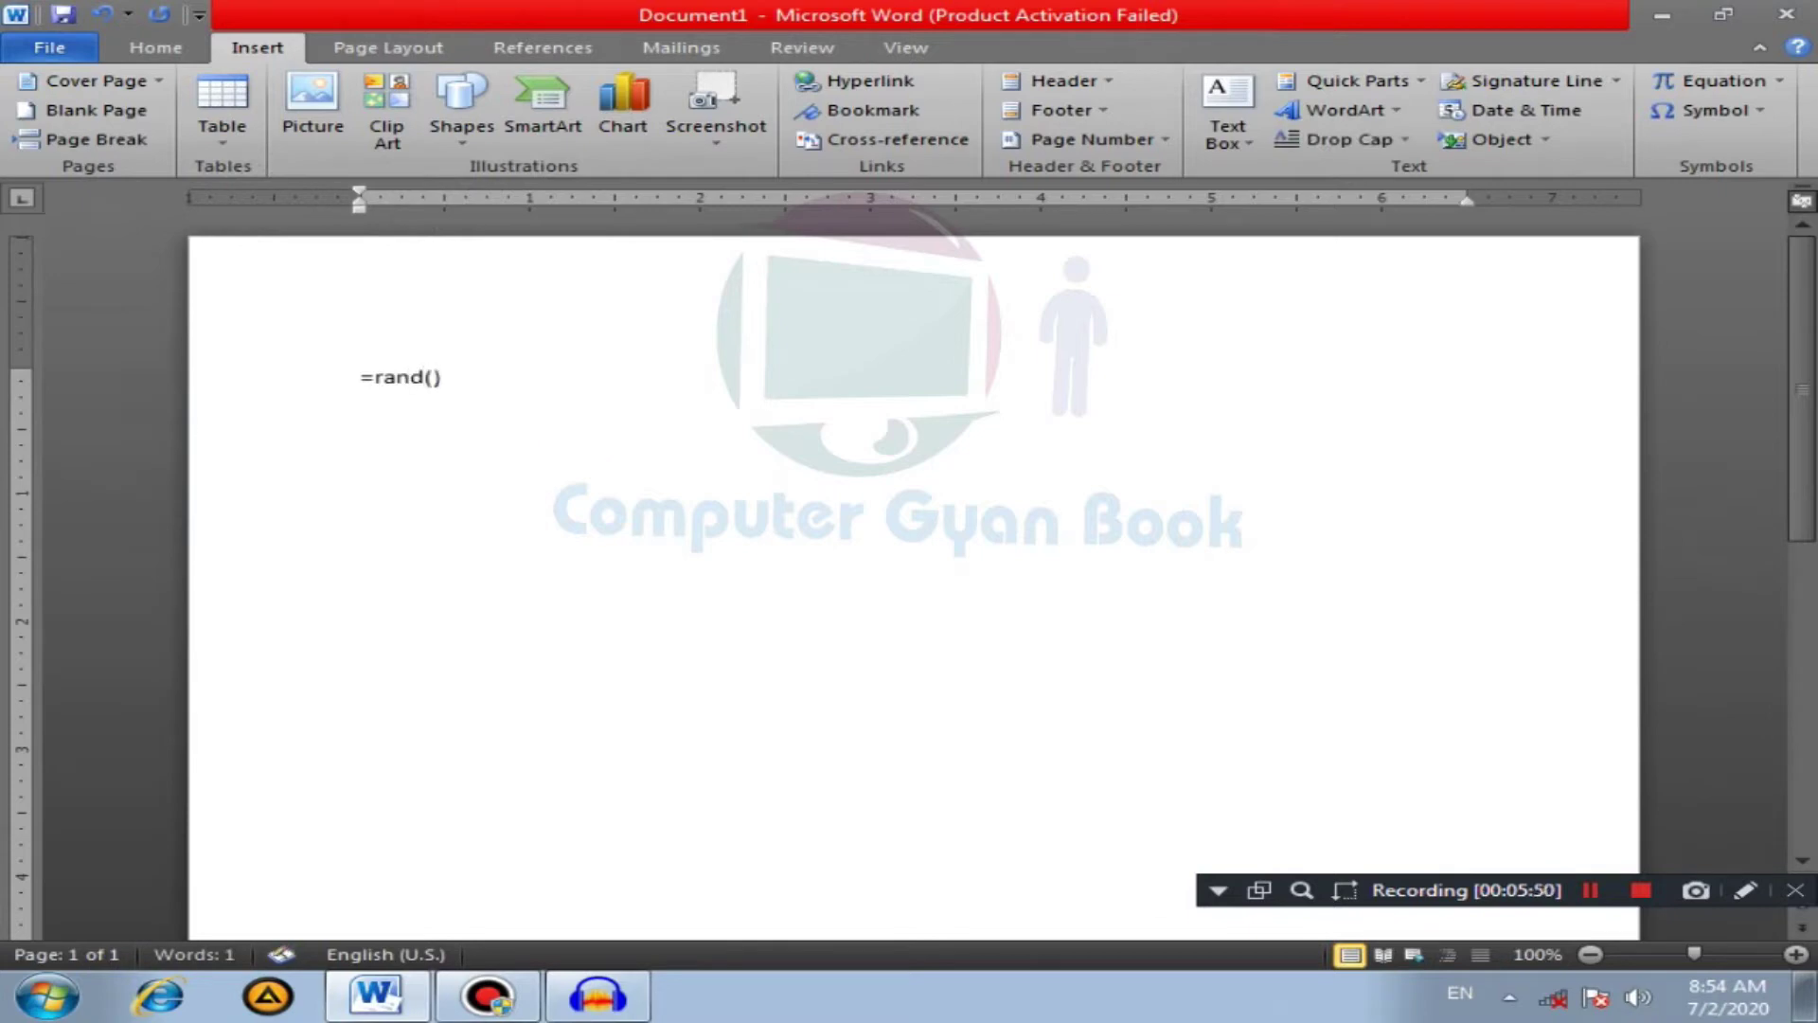
{"action": "key", "text": "Return"}
Step: Select all three sample paragraphs and open the Table choices
{"action": "mouse_move", "coordinate": [1283, 717]}
{"action": "left_mouse_down"}
{"action": "mouse_move", "coordinate": [24, 537]}
{"action": "mouse_move", "coordinate": [73, 292]}
{"action": "left_mouse_up"}
{"action": "left_click", "coordinate": [222, 114]}
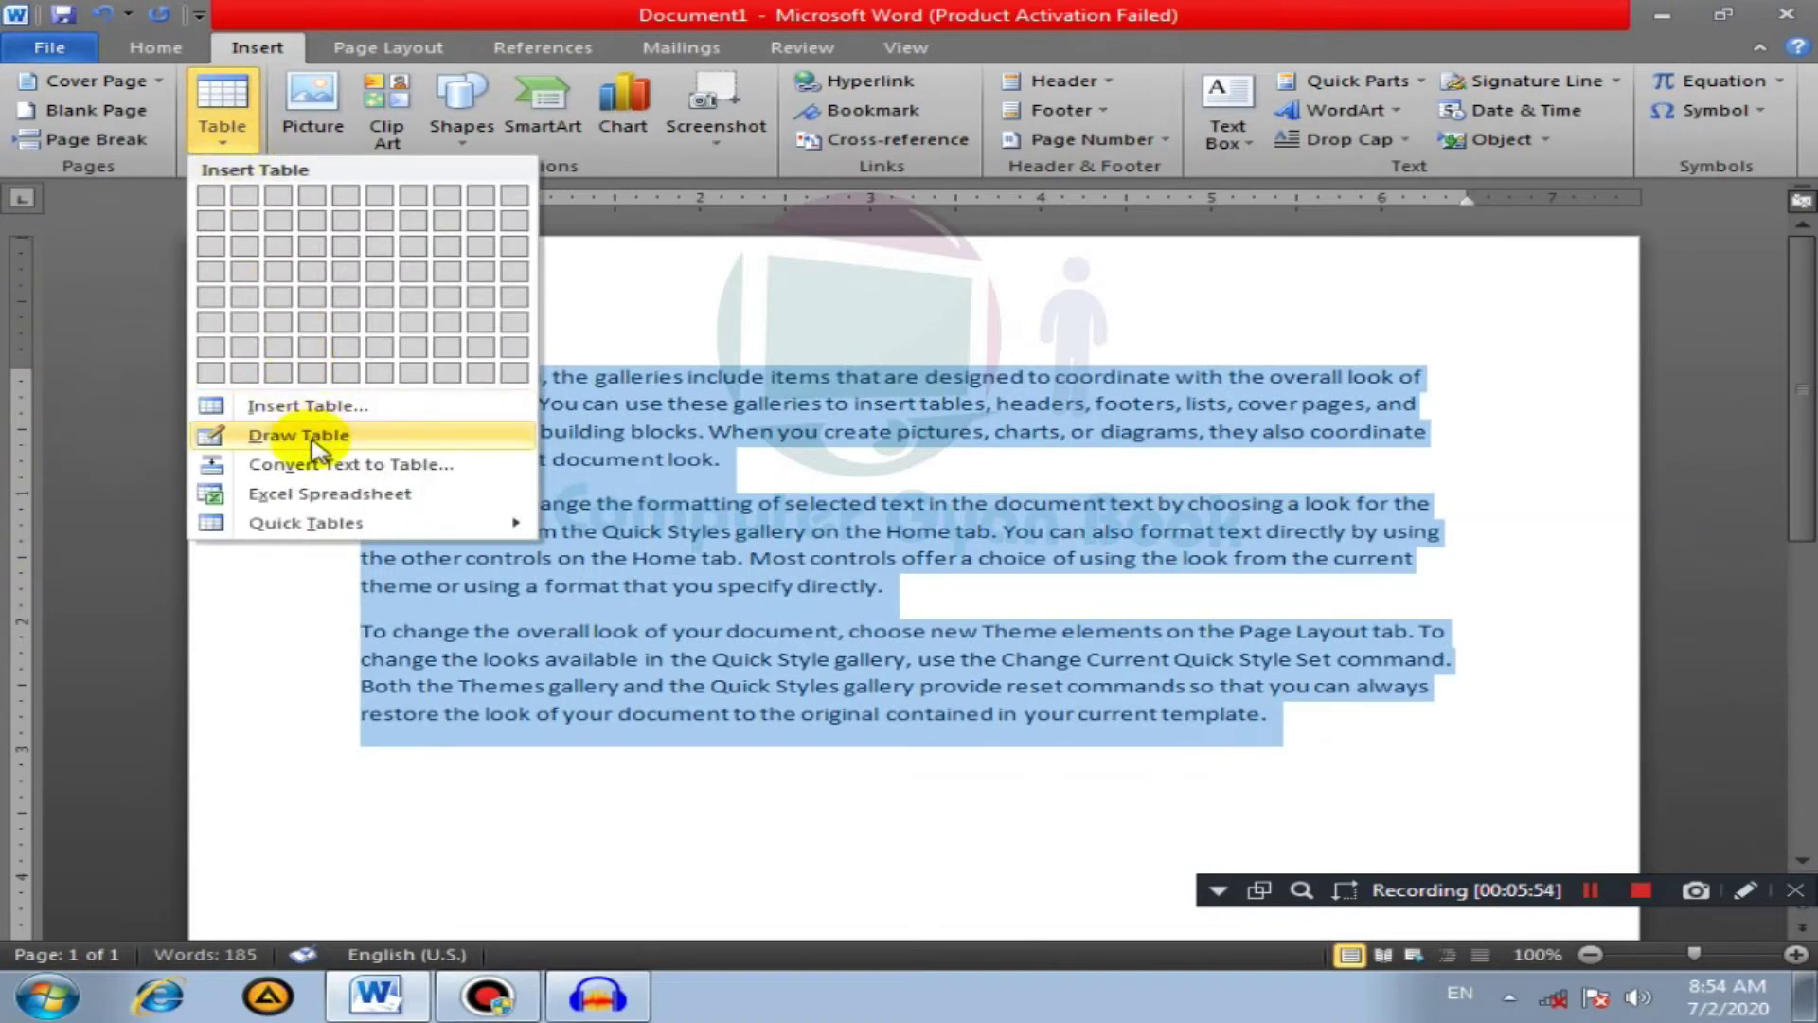
{"action": "left_click", "coordinate": [1068, 815]}
{"action": "left_click", "coordinate": [630, 715]}
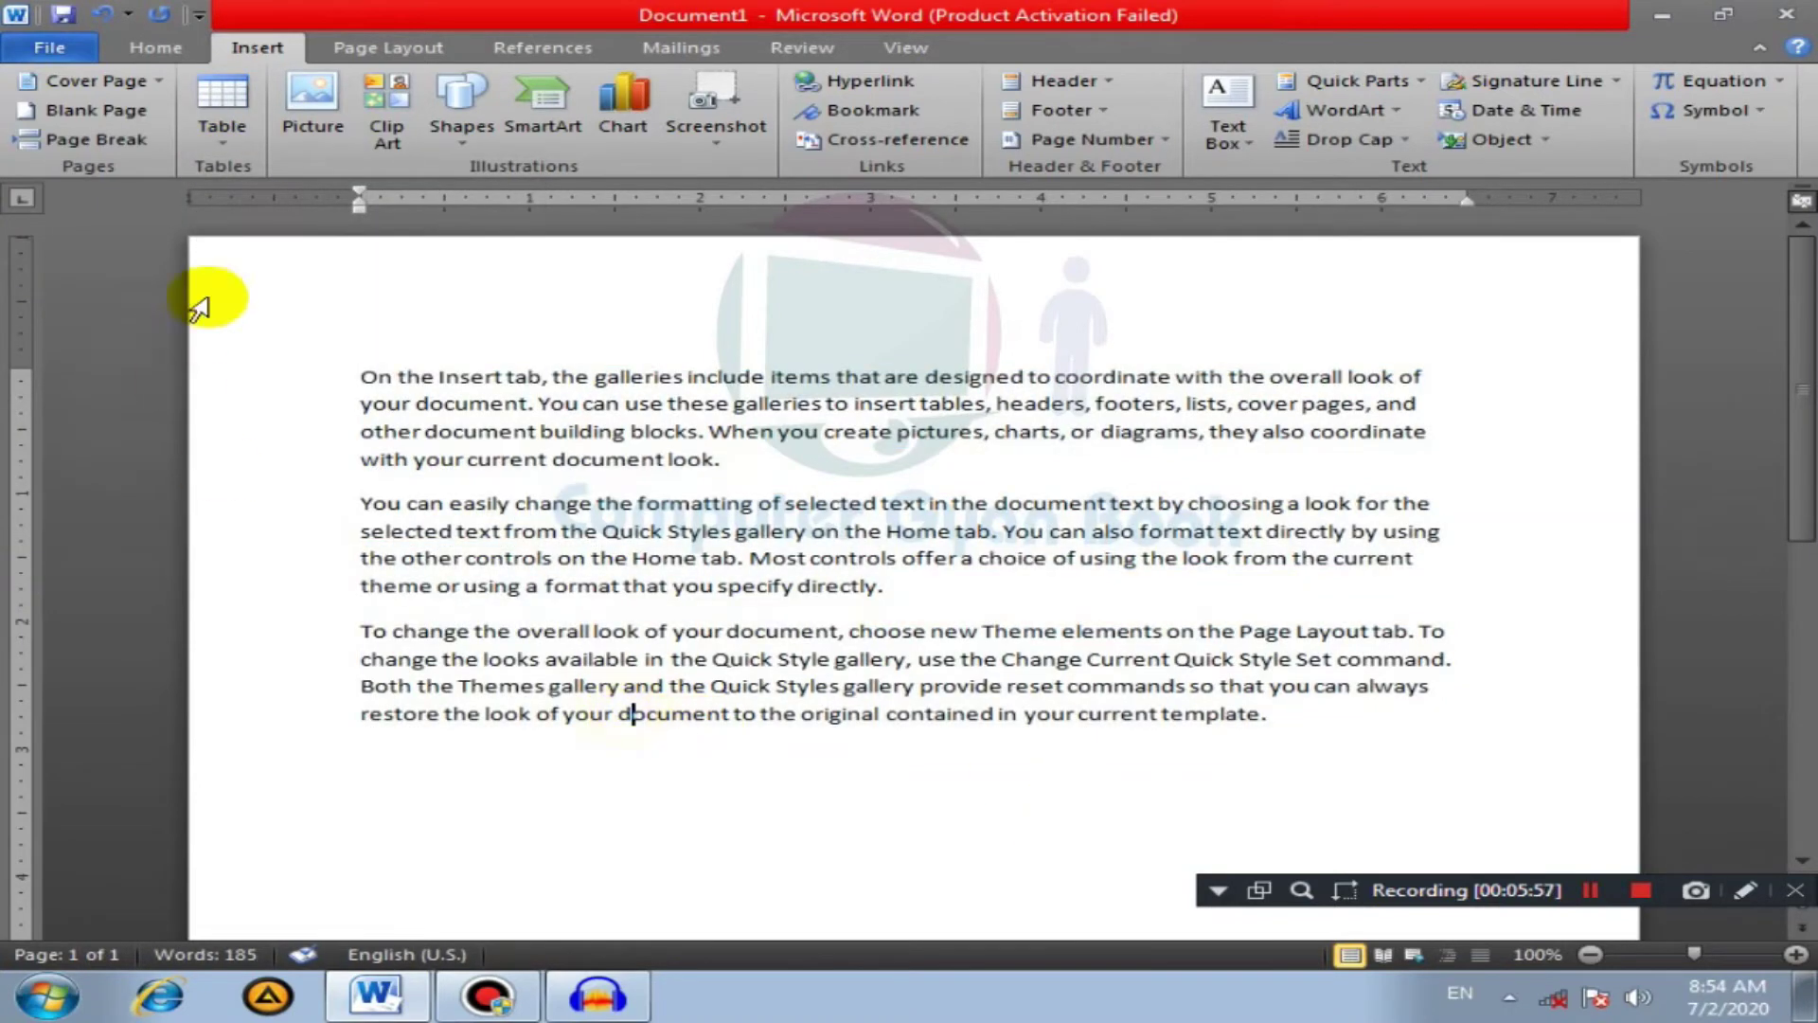
{"action": "left_click", "coordinate": [255, 142]}
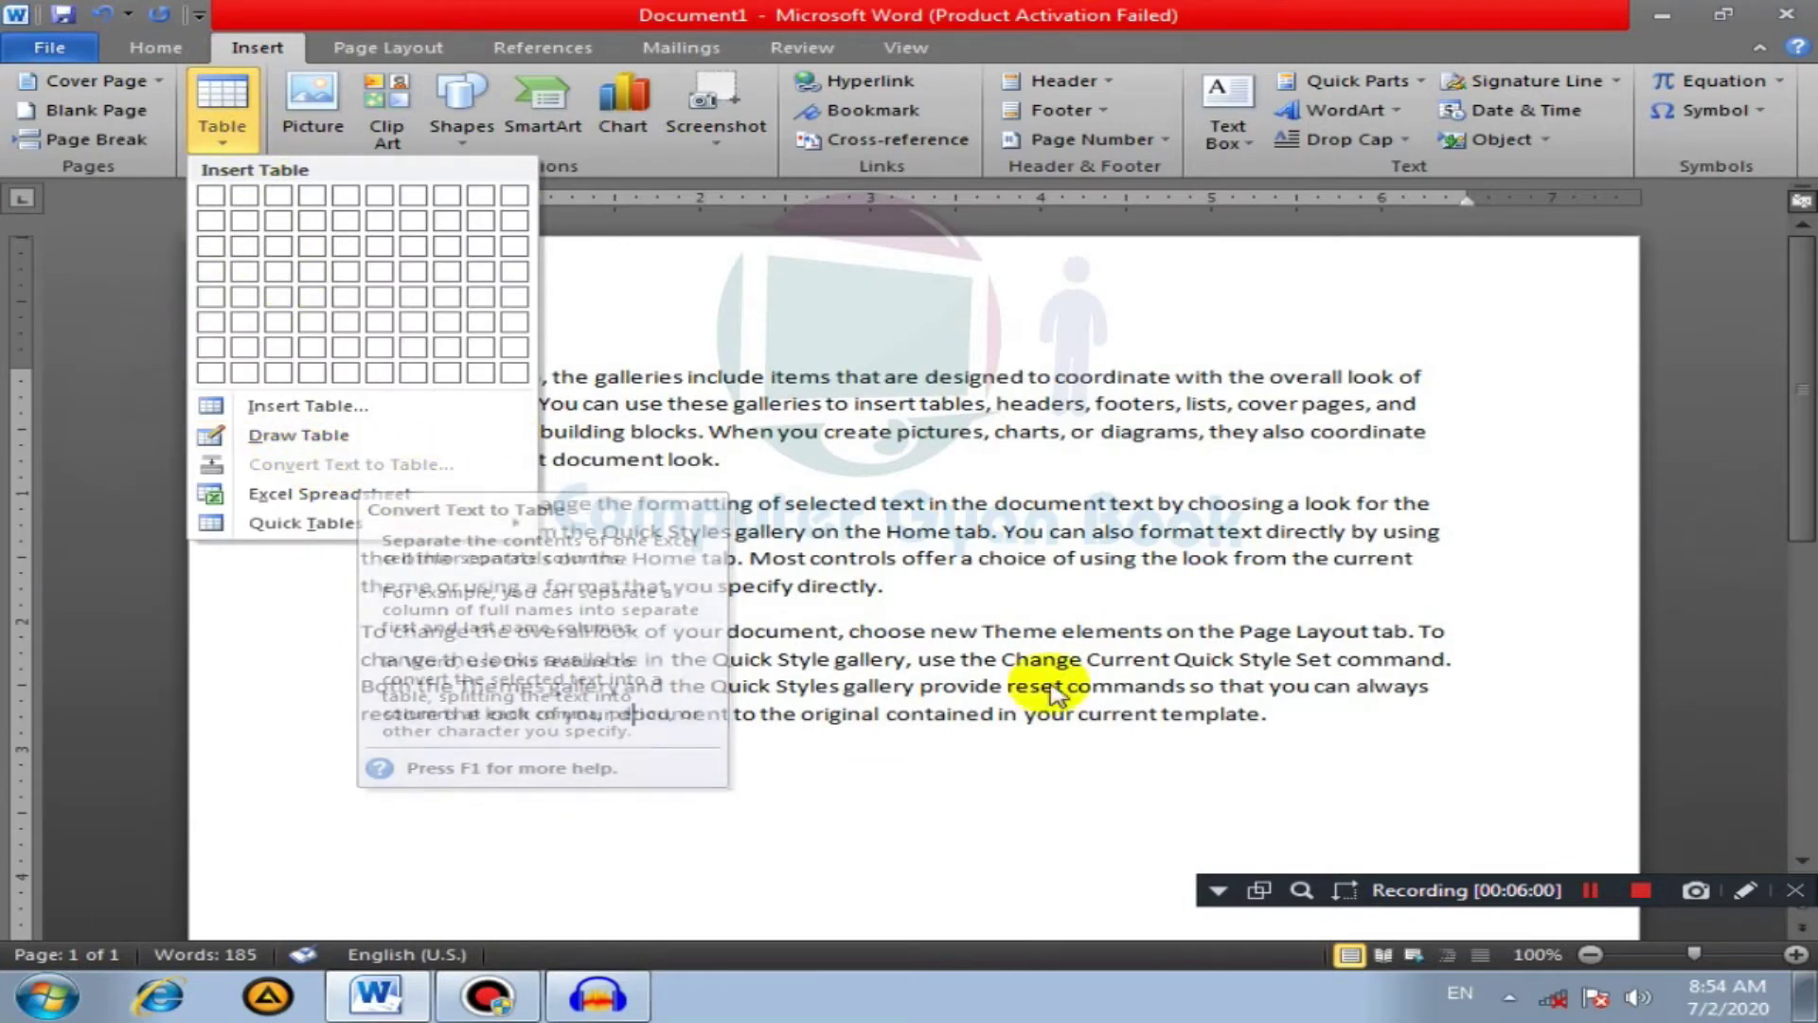
{"action": "left_click", "coordinate": [1307, 731]}
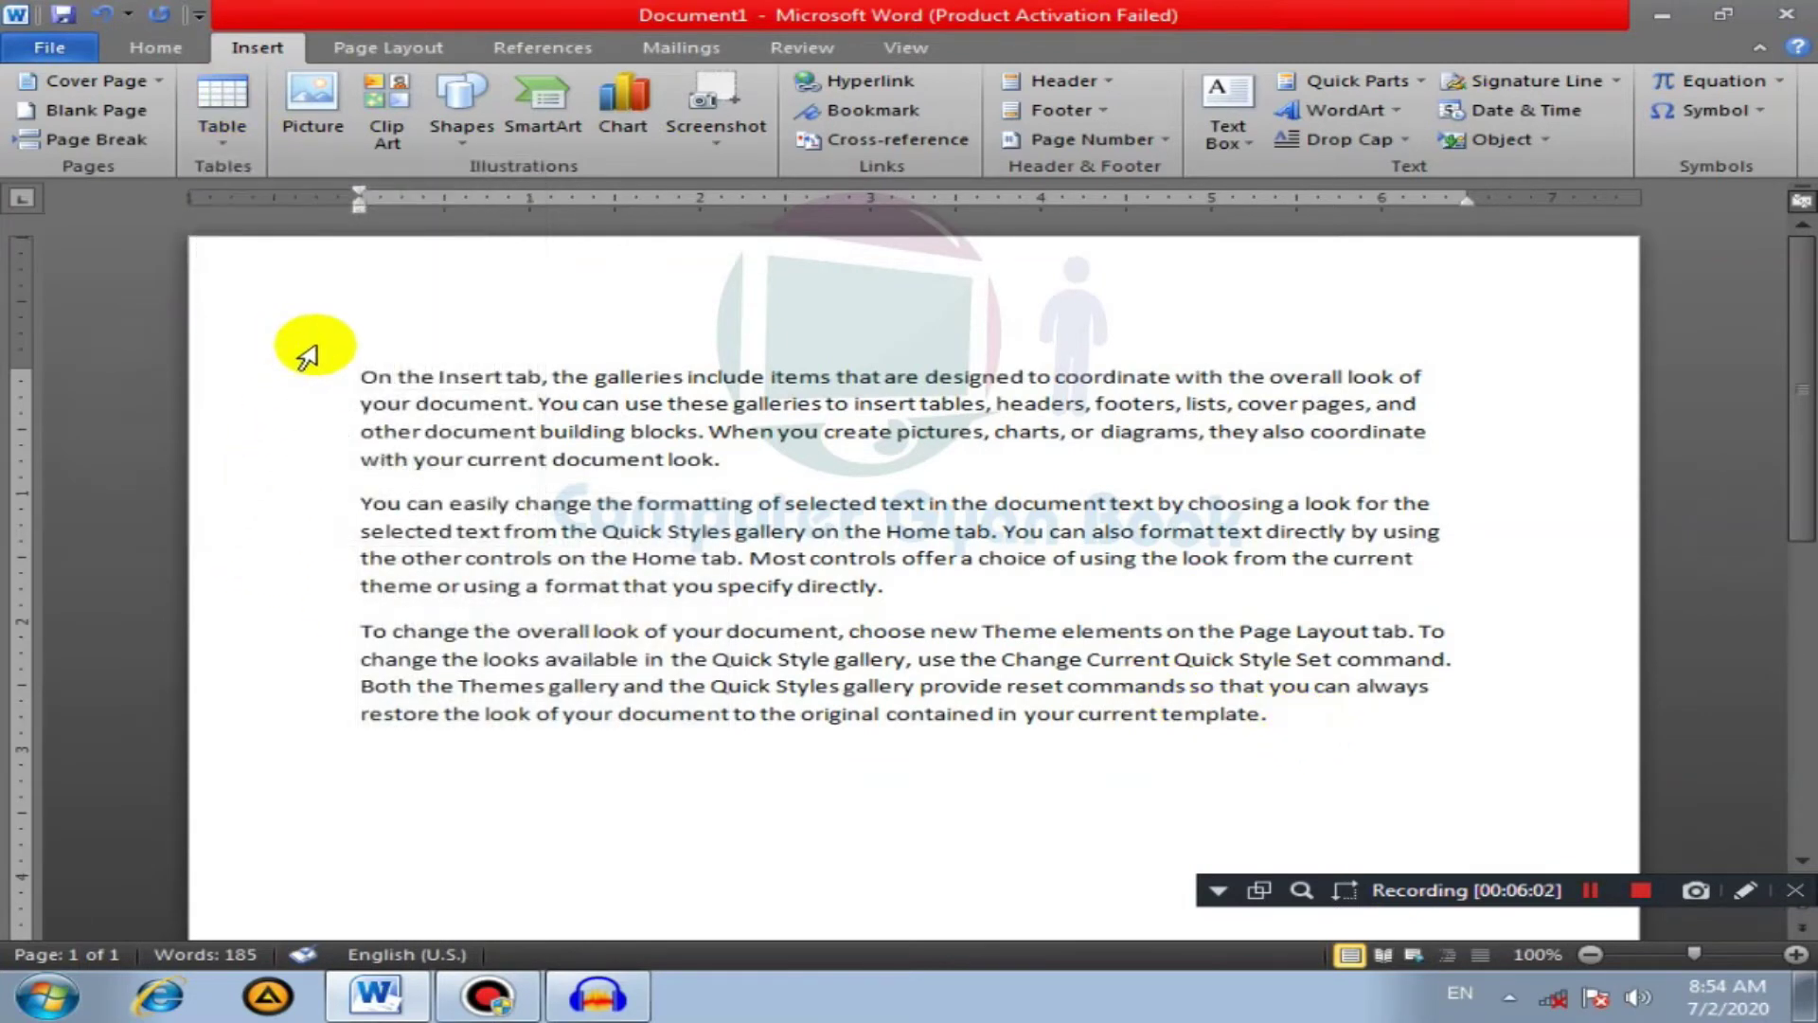
{"action": "left_click_drag", "start_coordinate": [360, 376], "coordinate": [1345, 720]}
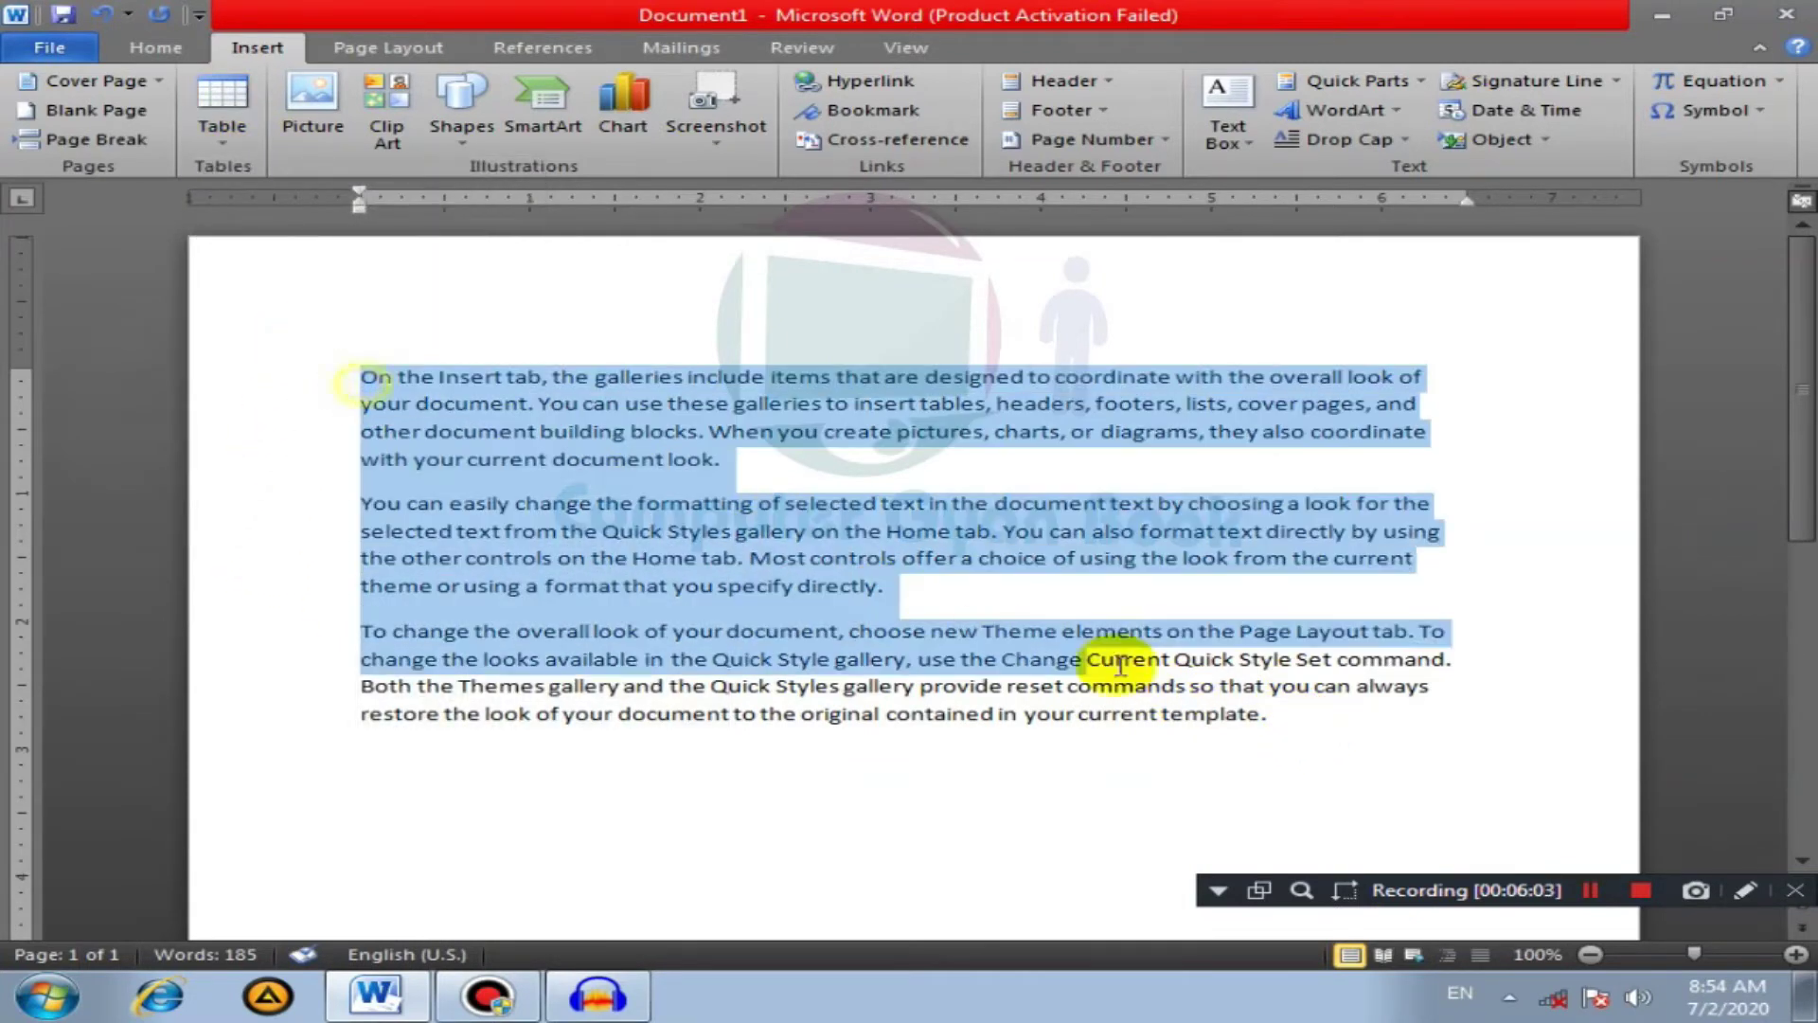
{"action": "left_click", "coordinate": [218, 138]}
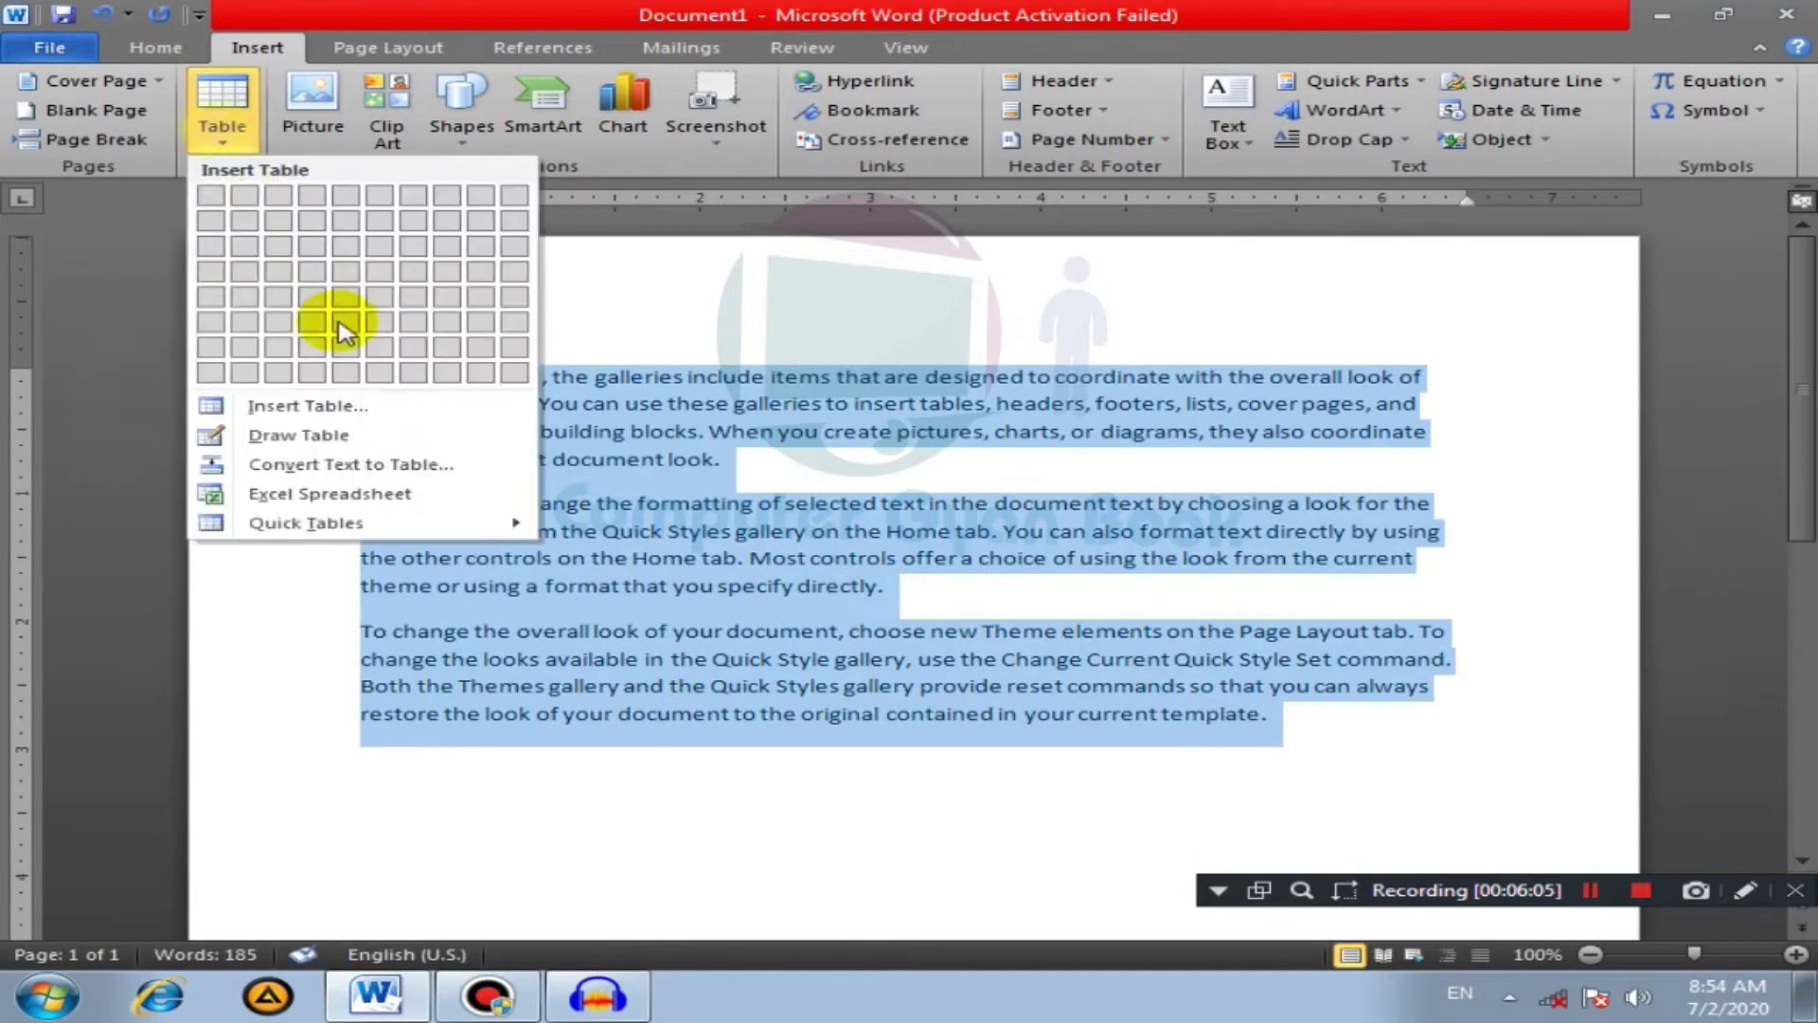
{"action": "left_click", "coordinate": [369, 466]}
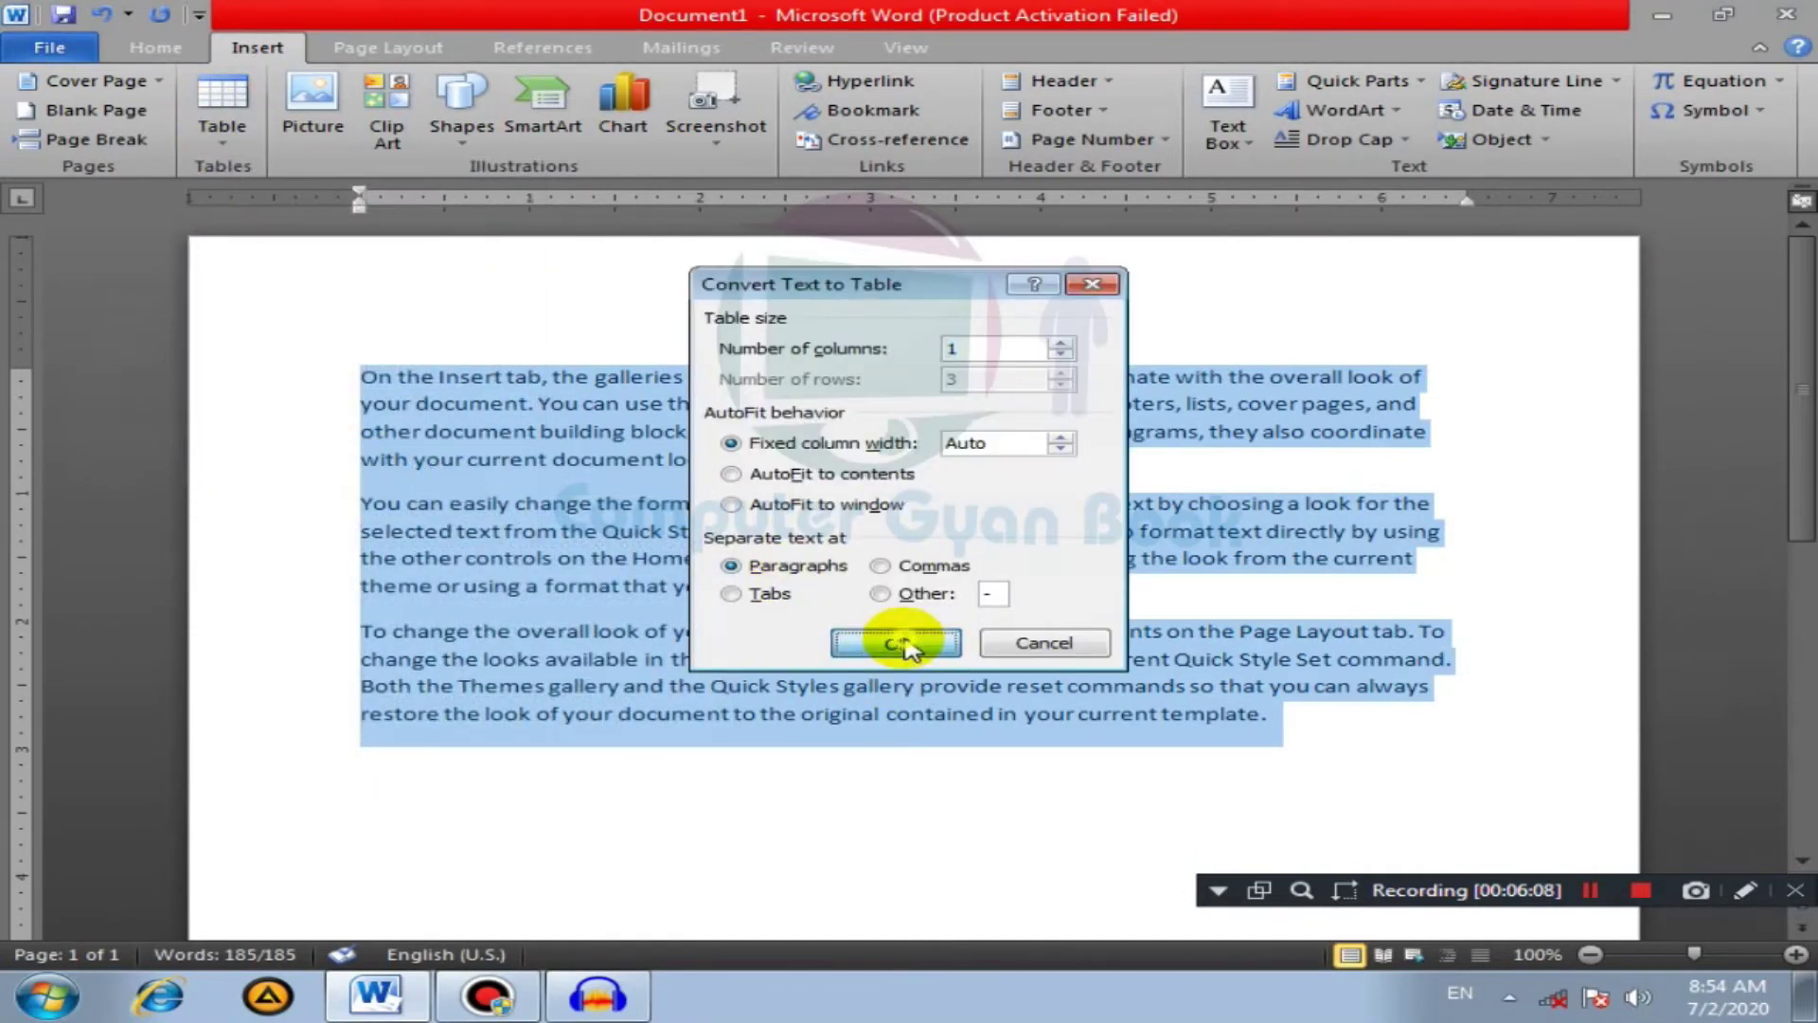
{"action": "left_click", "coordinate": [848, 641]}
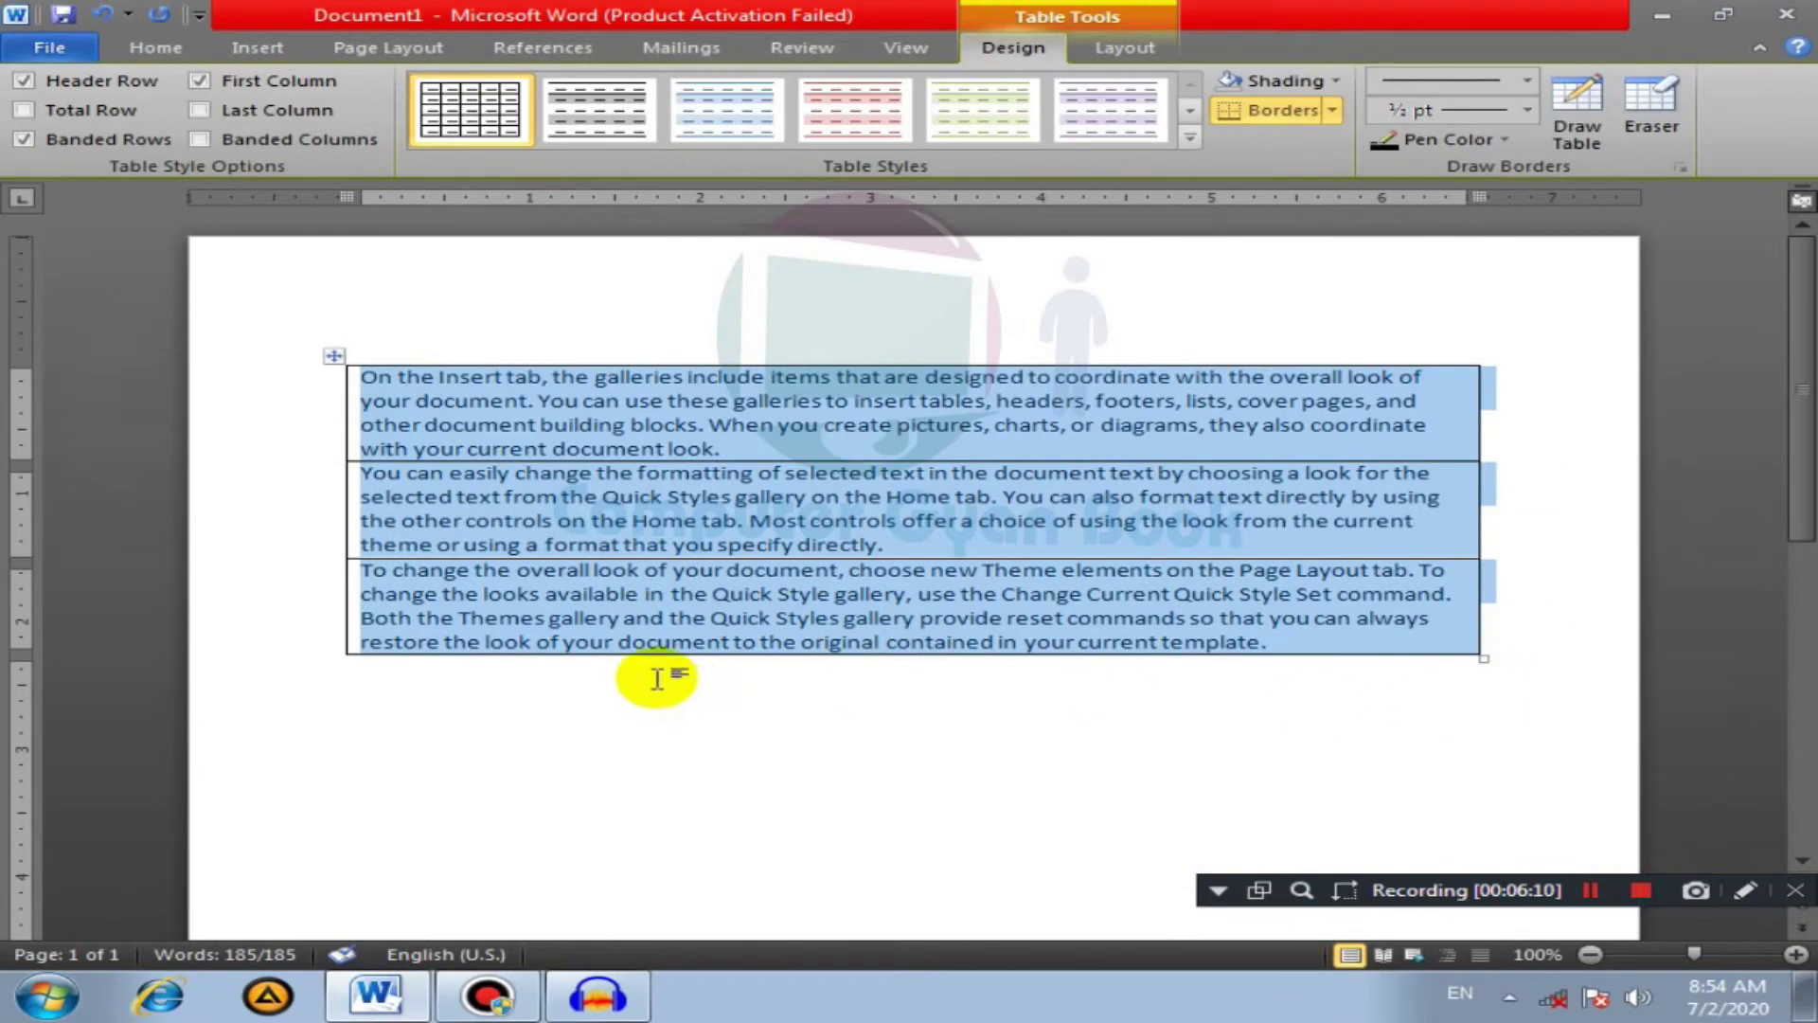
{"action": "mouse_move", "coordinate": [443, 301]}
{"action": "key", "text": "ctrl+z"}
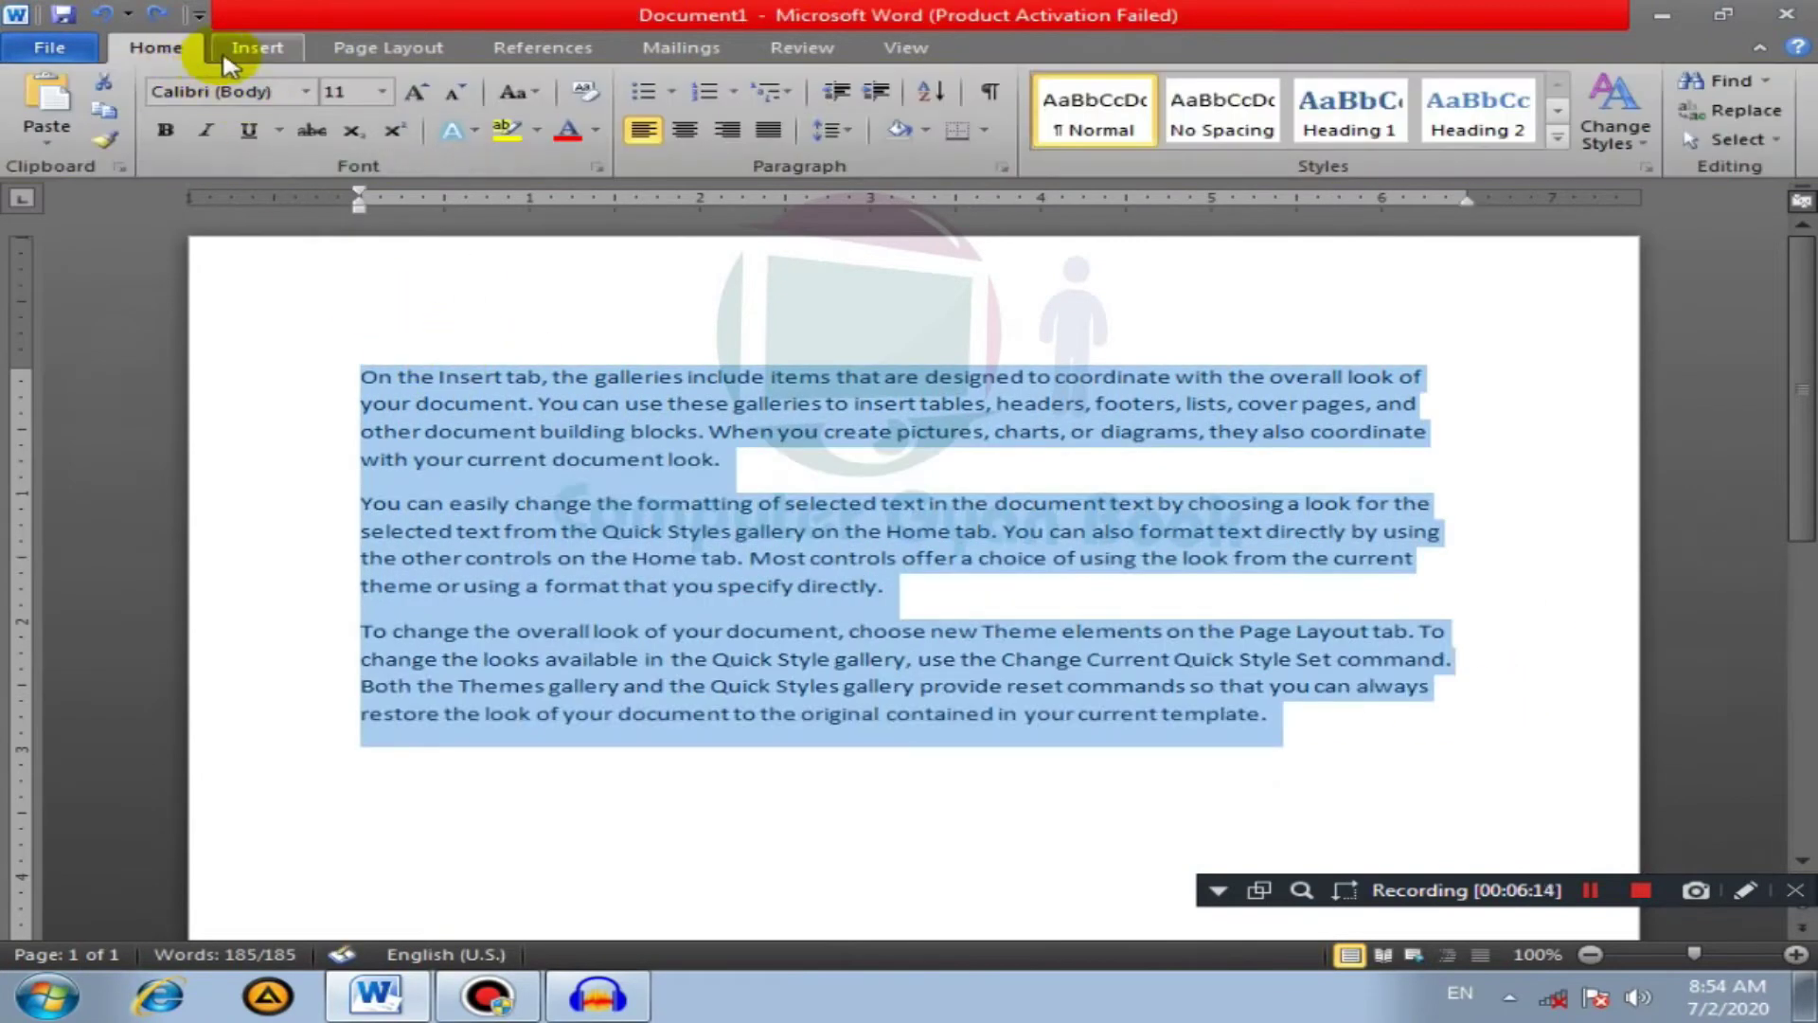
{"action": "left_click", "coordinate": [256, 48]}
{"action": "left_click", "coordinate": [223, 150]}
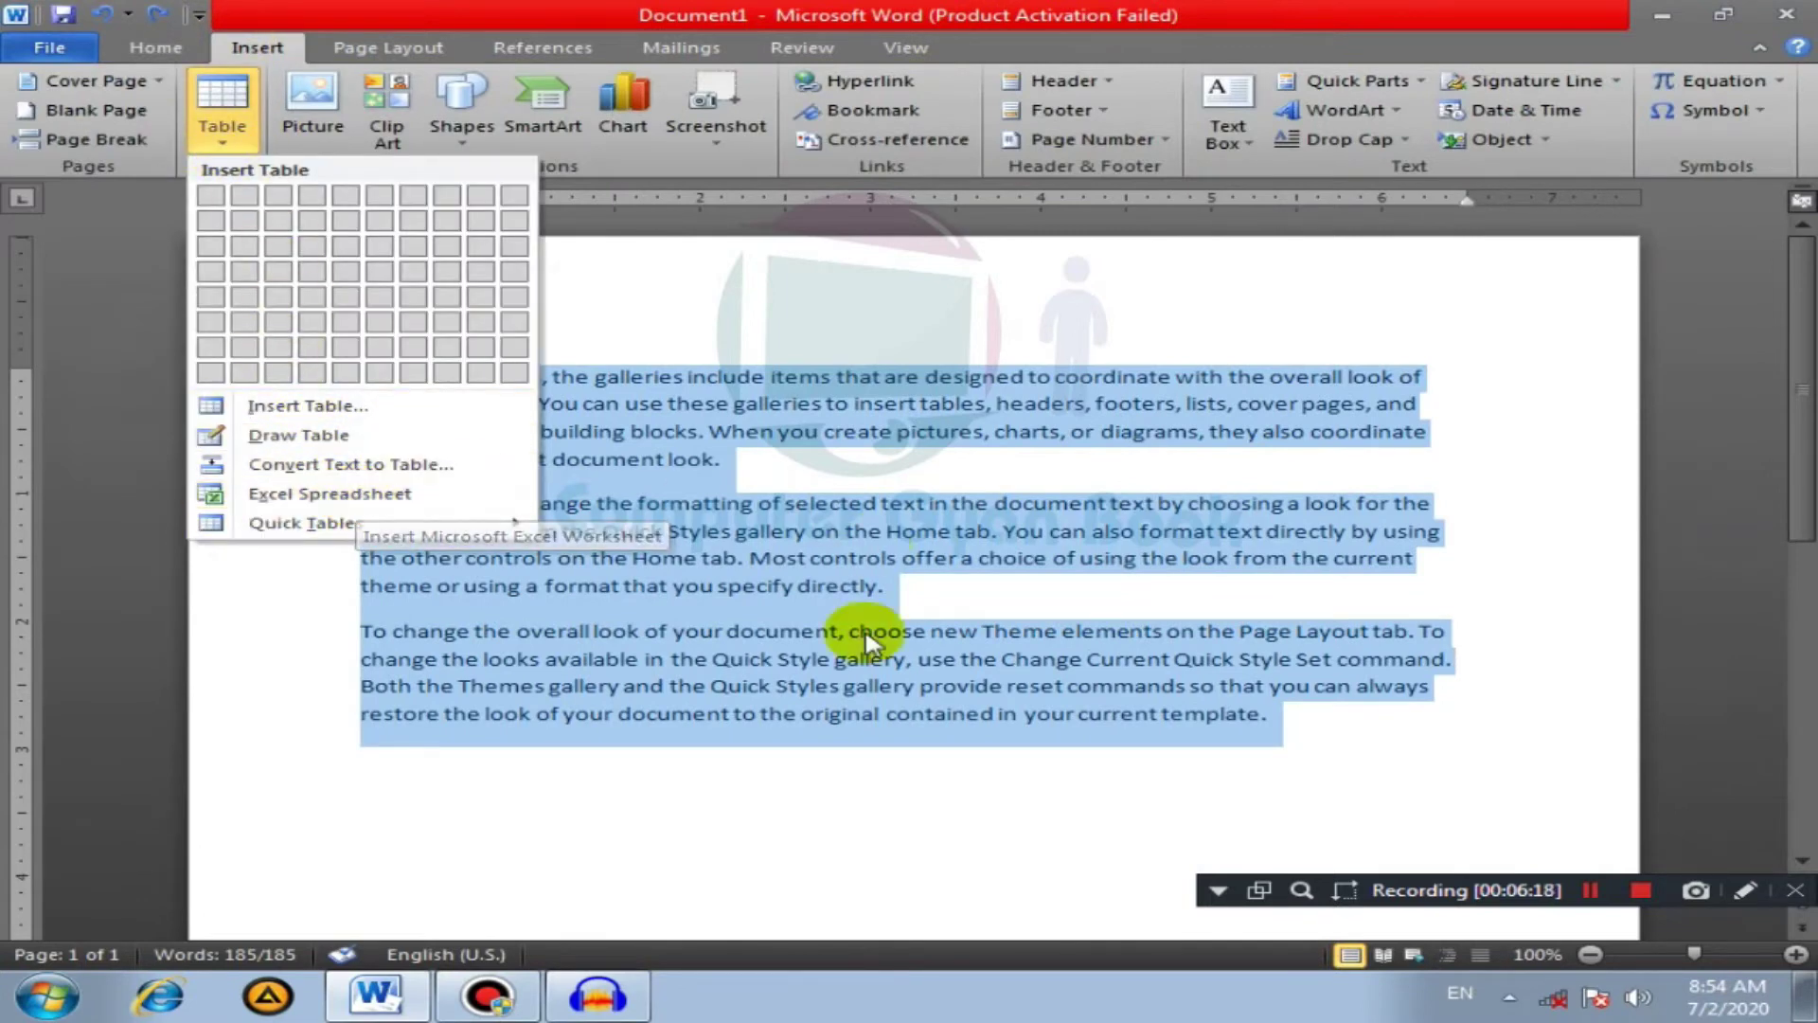
Step: Delete the text's first character and embed an Excel spreadsheet at the start of the text
{"action": "left_click", "coordinate": [1297, 757]}
{"action": "key", "text": "Left"}
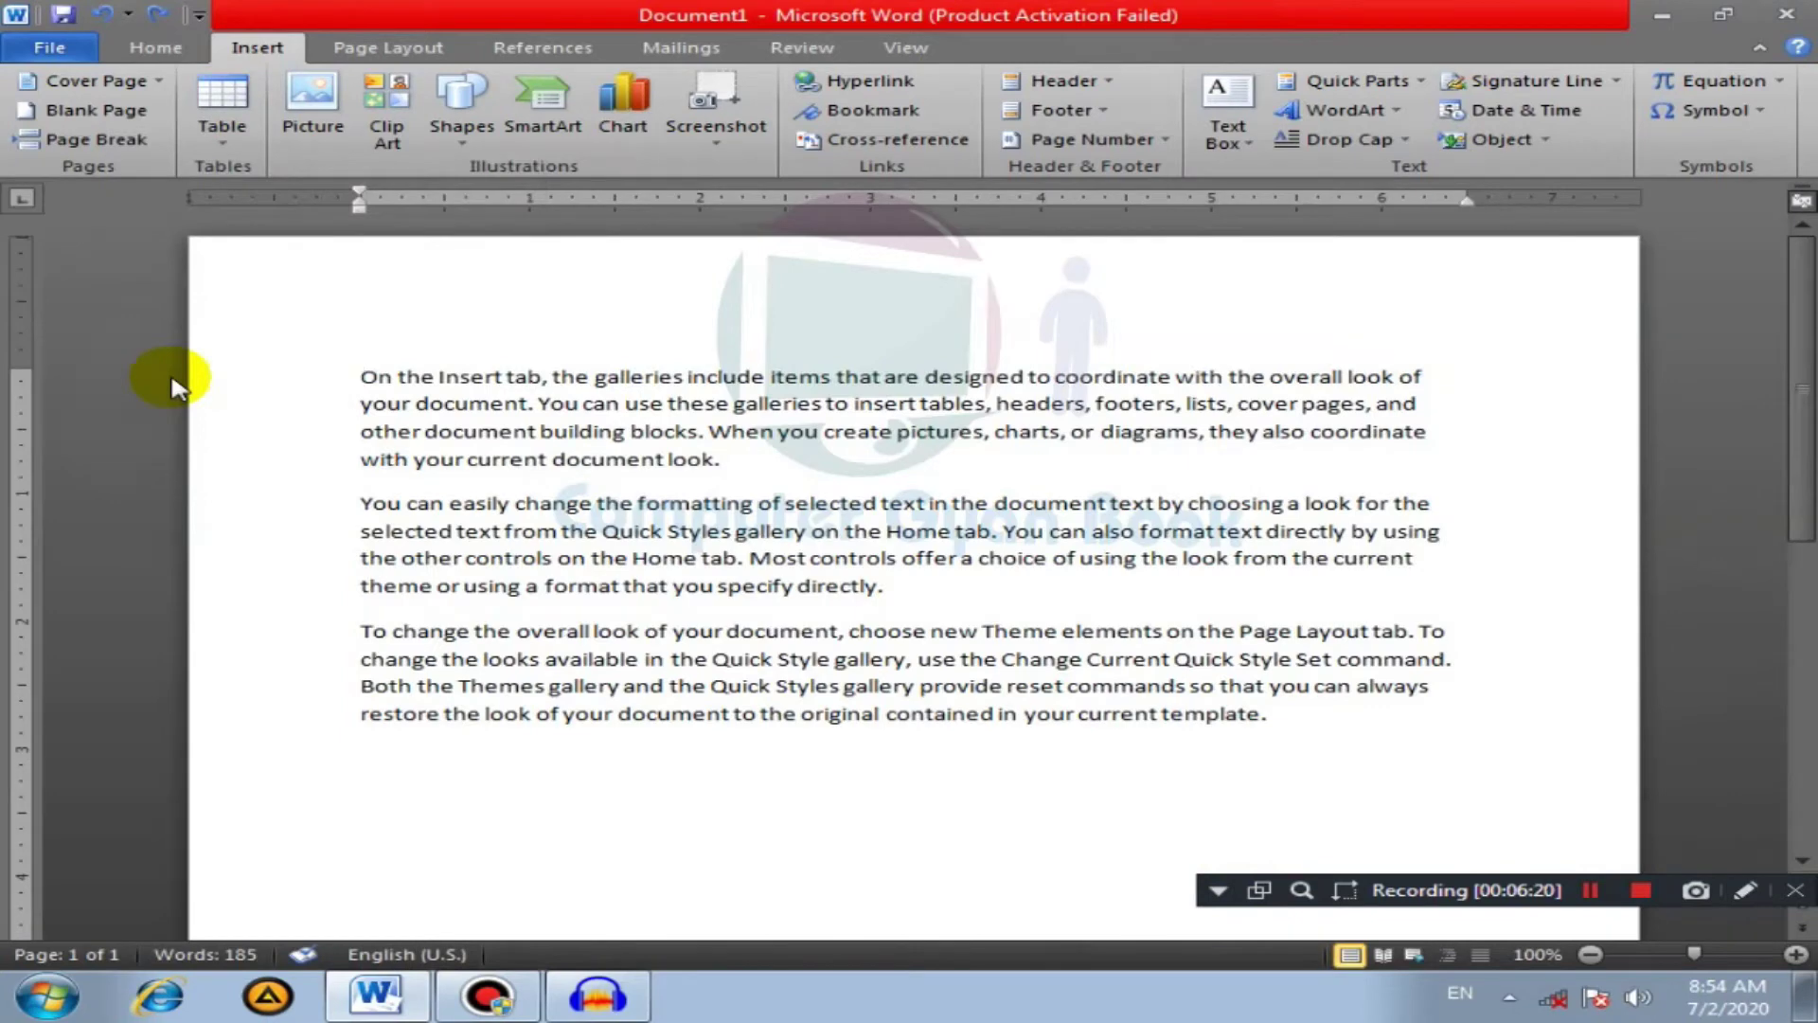
{"action": "key", "text": "Delete"}
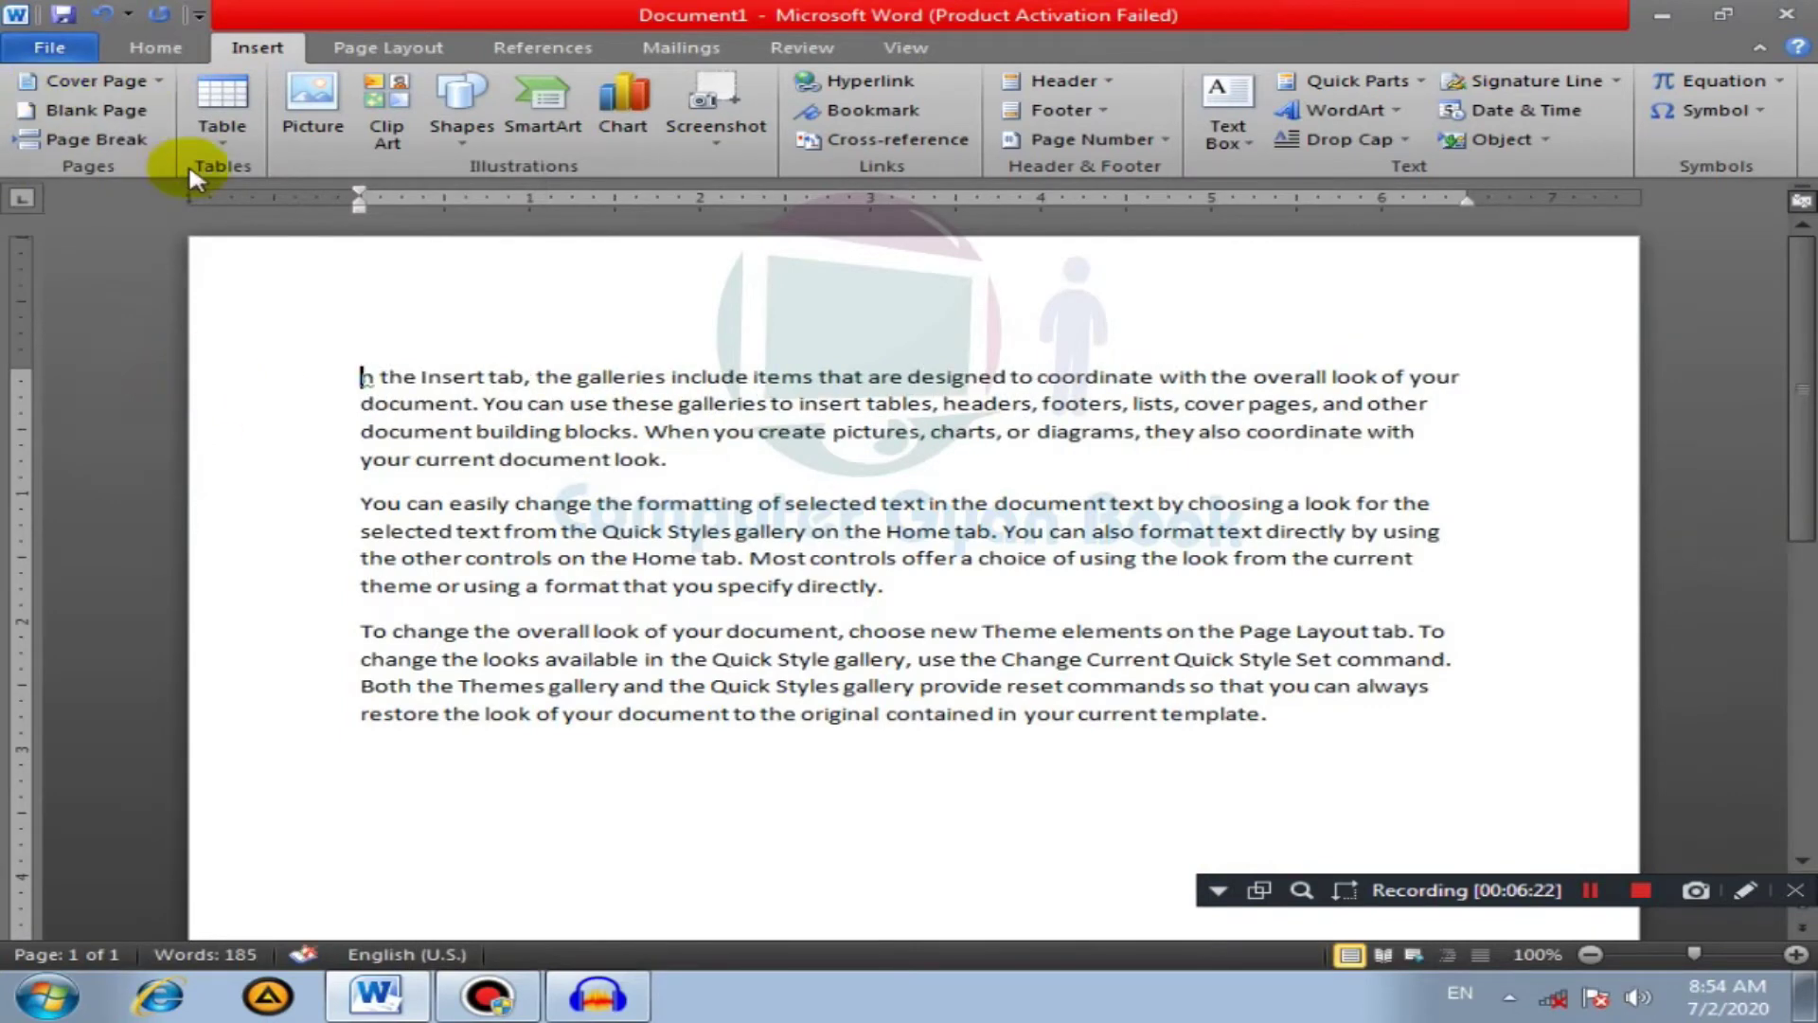
{"action": "left_click", "coordinate": [216, 112]}
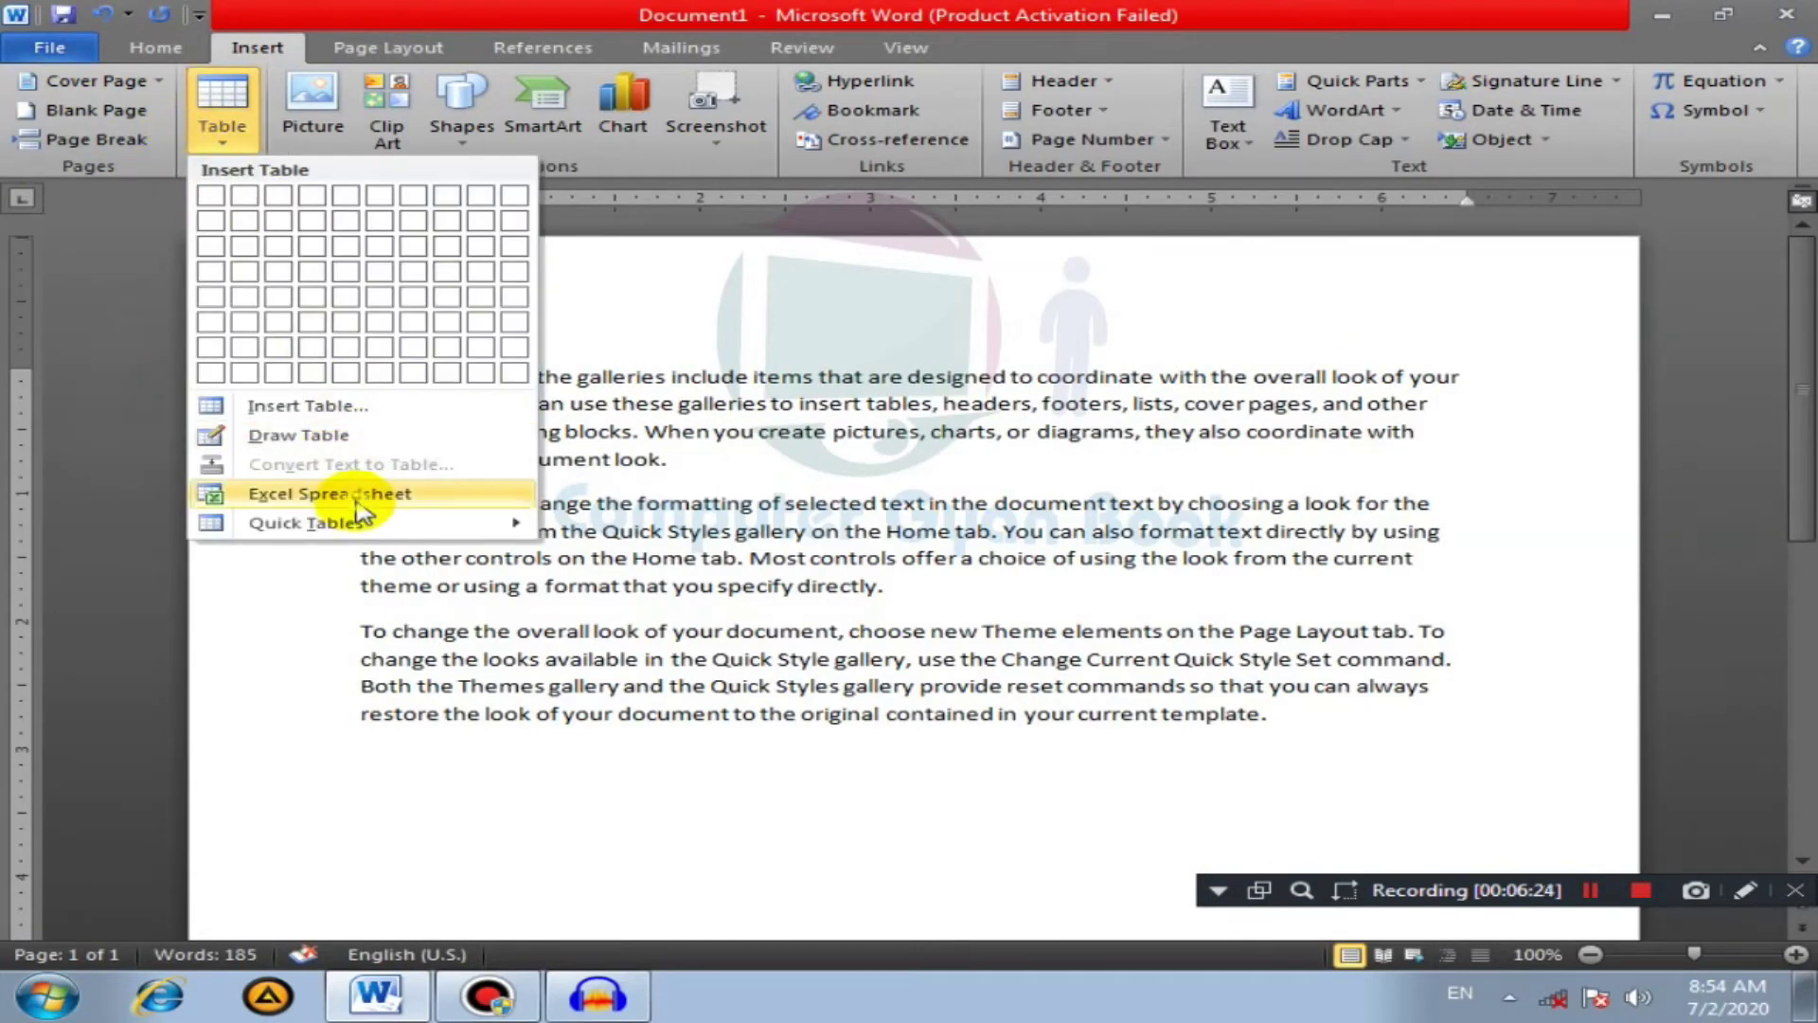
{"action": "left_click", "coordinate": [627, 494]}
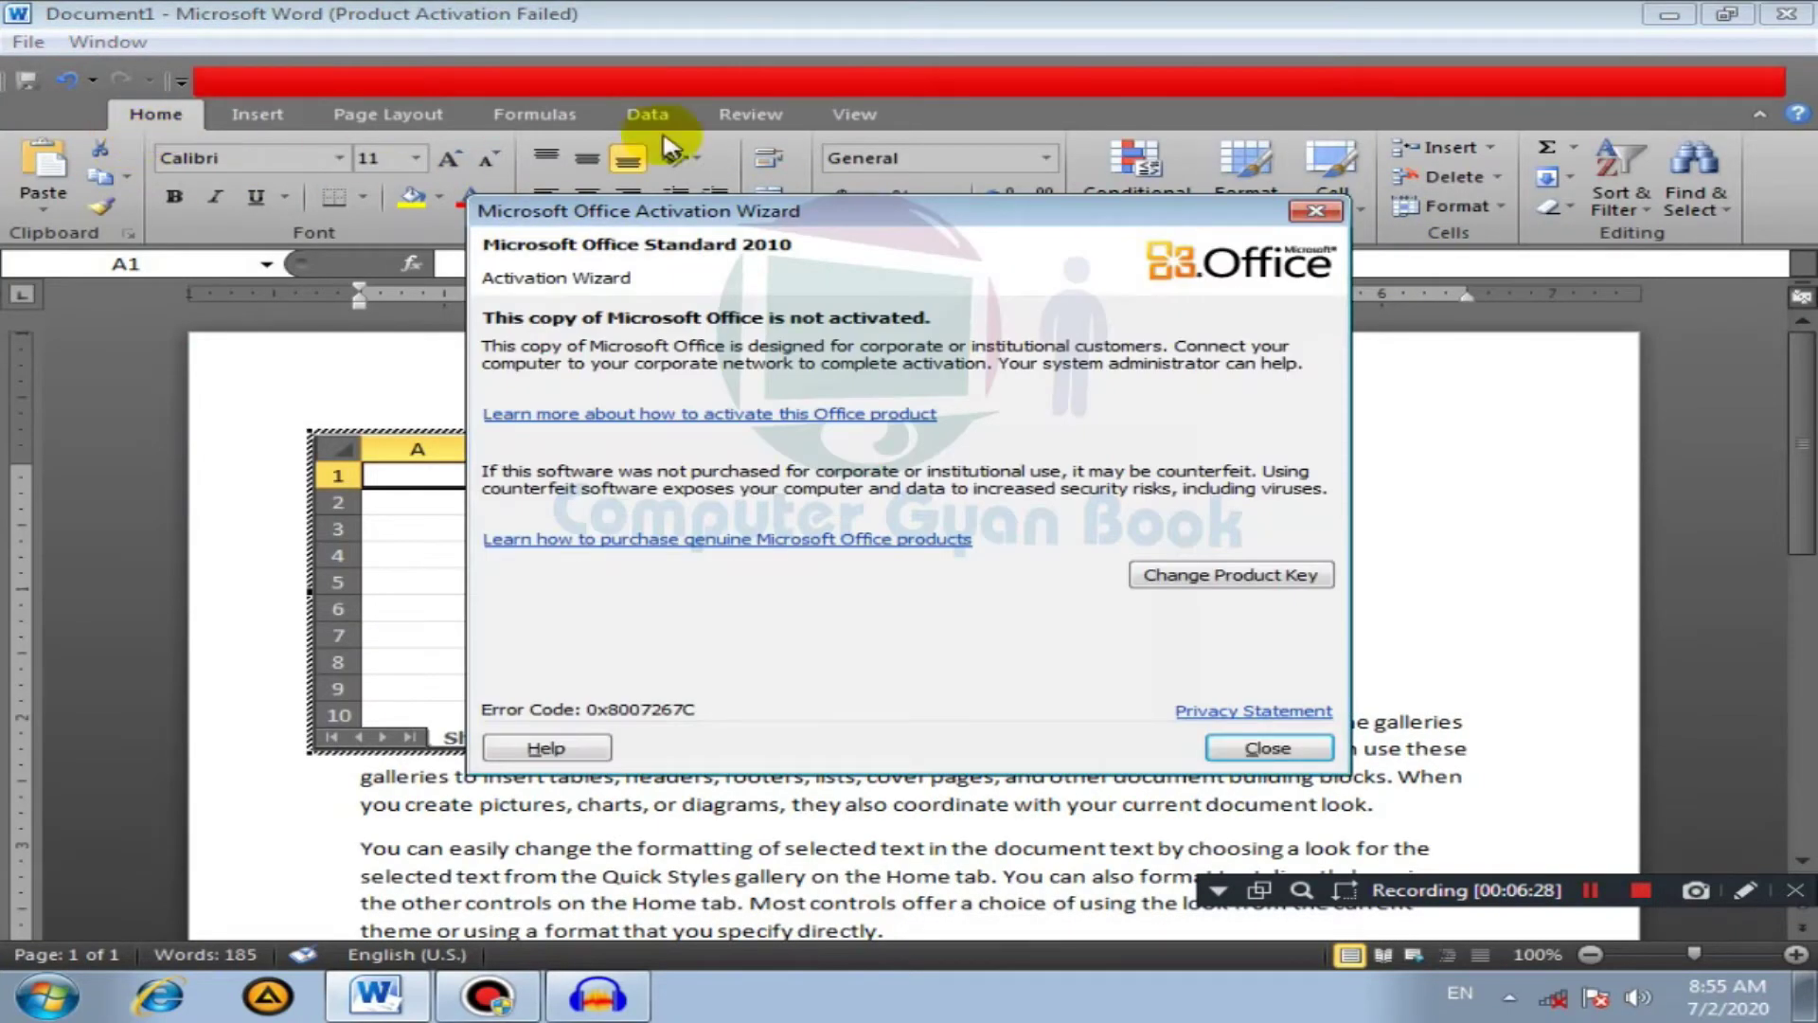
Step: Dismiss the activation warning and browse the embedded sheet's Insert, Page Layout, Formulas and Data tabs
{"action": "left_click", "coordinate": [1316, 213]}
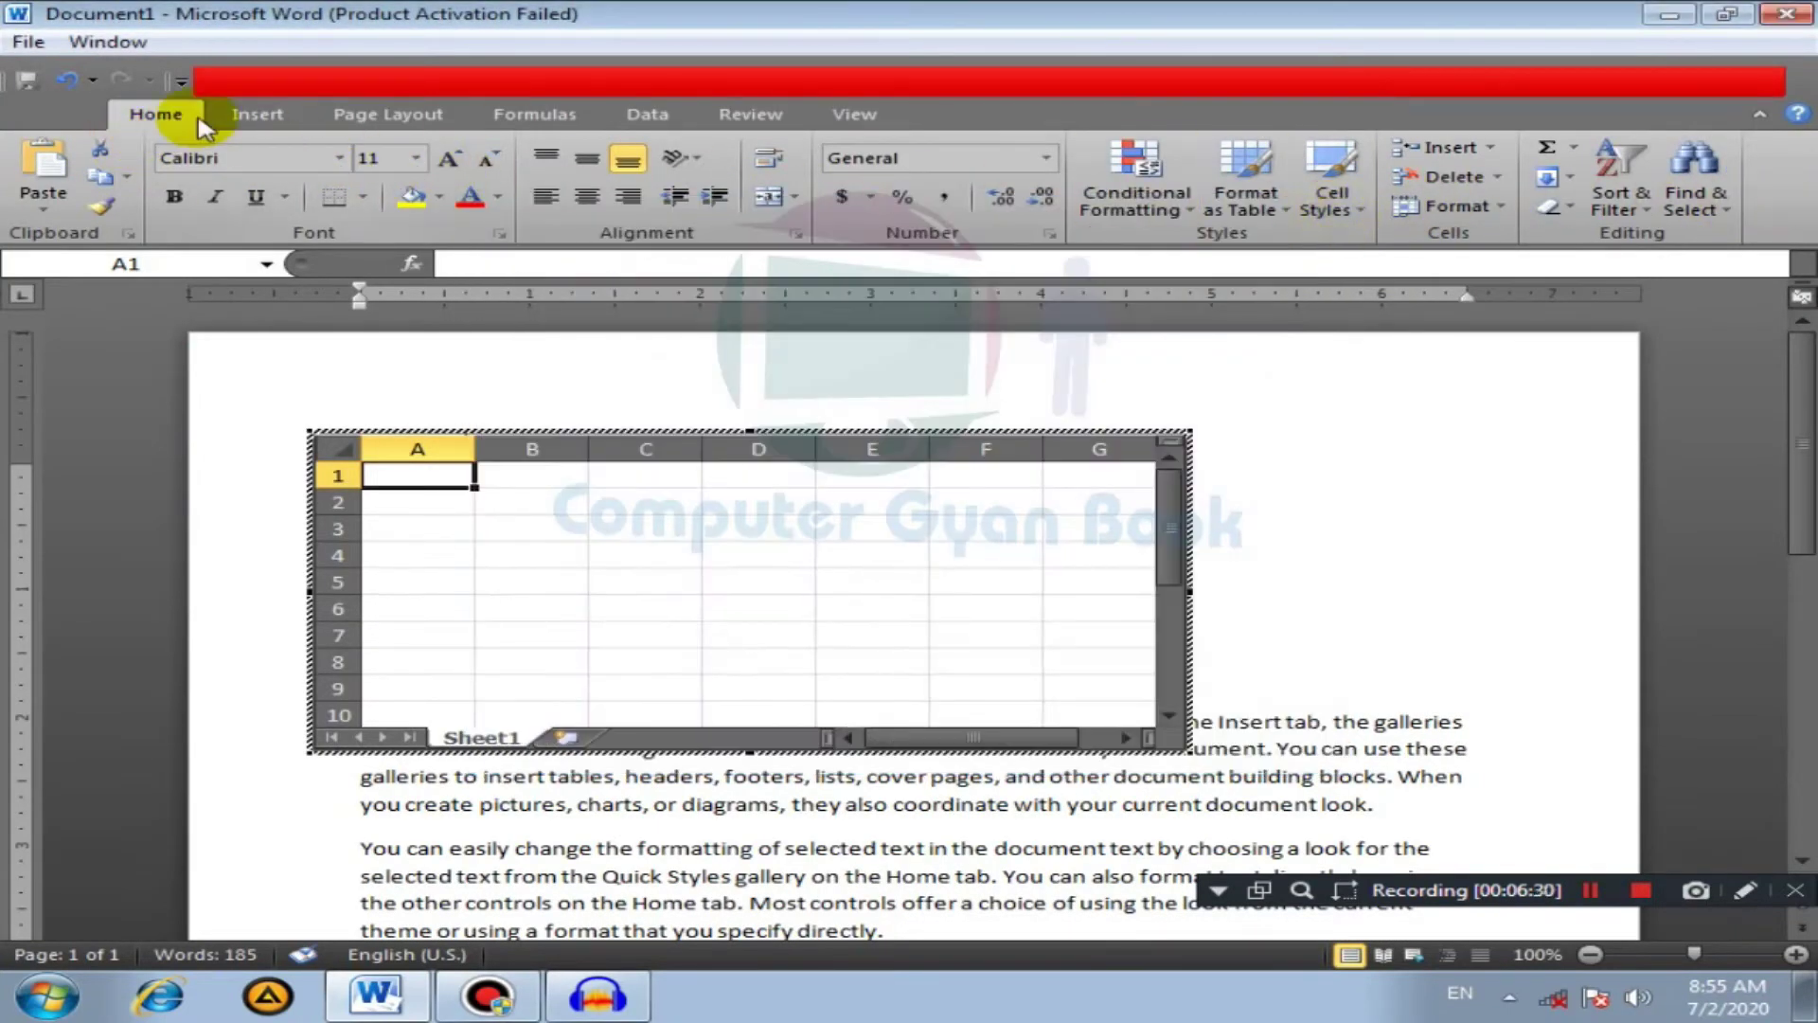
{"action": "left_click", "coordinate": [253, 113]}
{"action": "left_click", "coordinate": [348, 121]}
{"action": "left_click", "coordinate": [540, 114]}
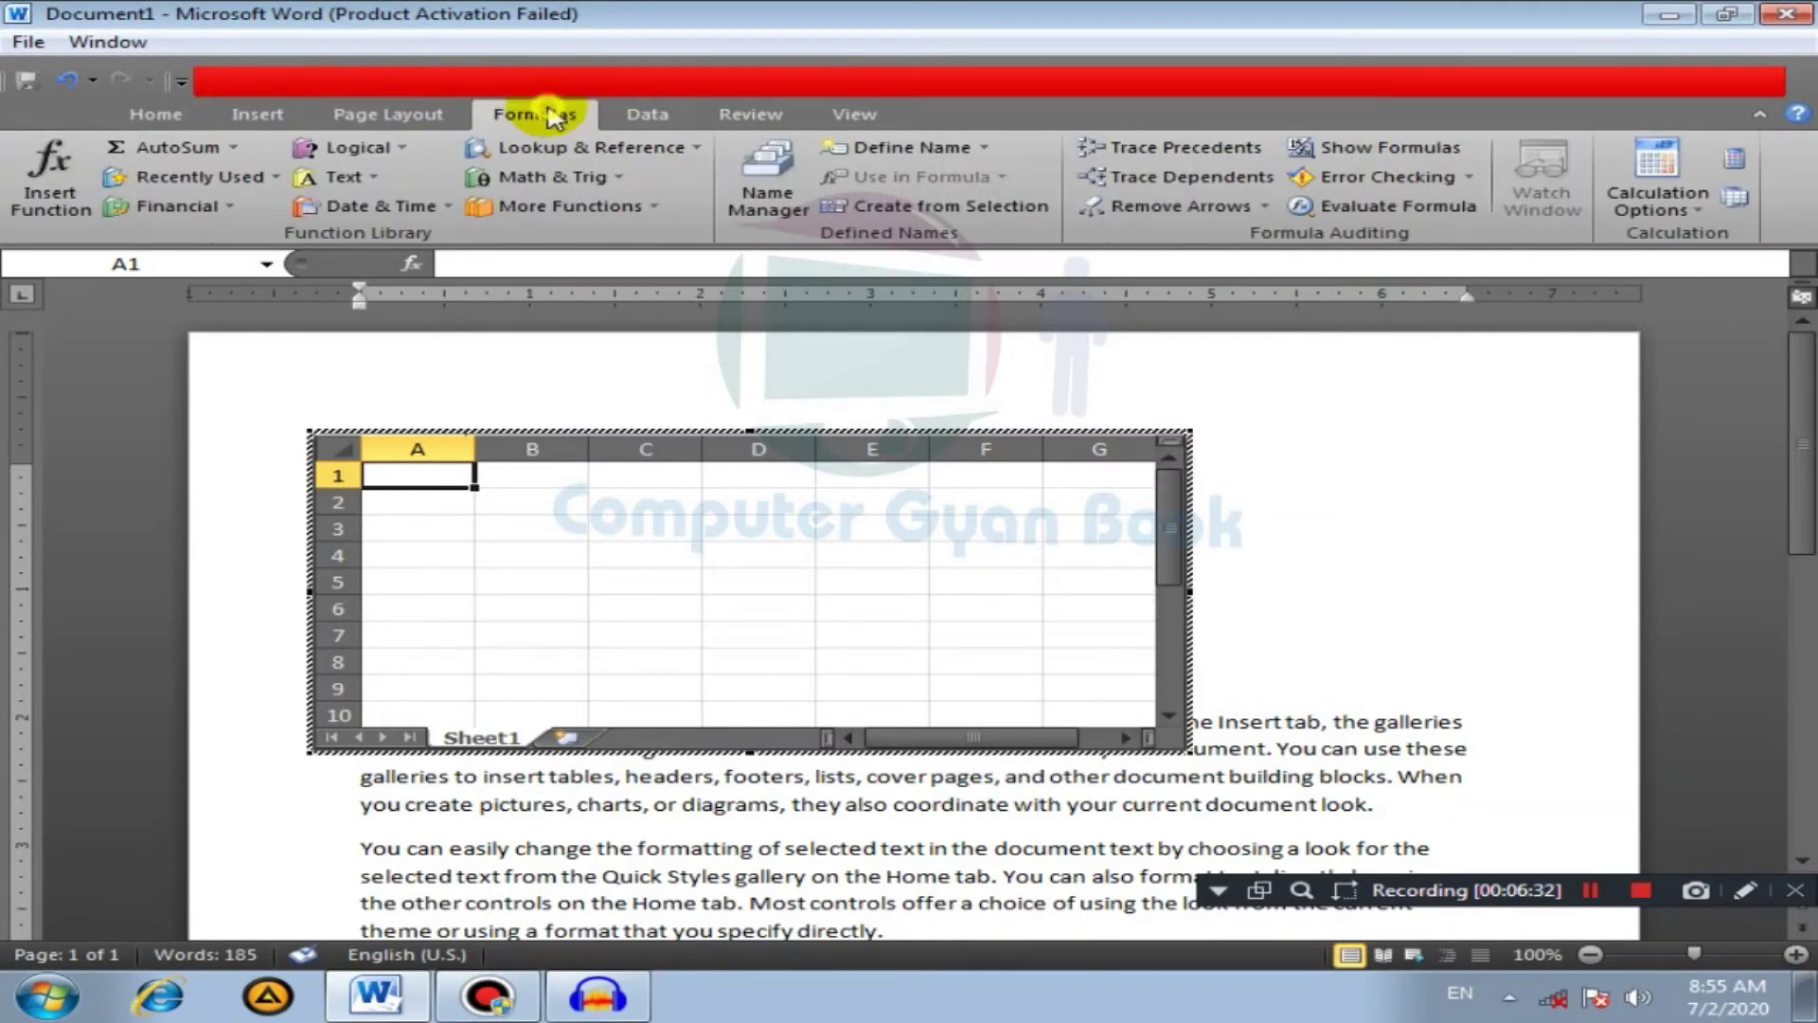
{"action": "left_click", "coordinate": [630, 114]}
{"action": "left_click", "coordinate": [199, 122]}
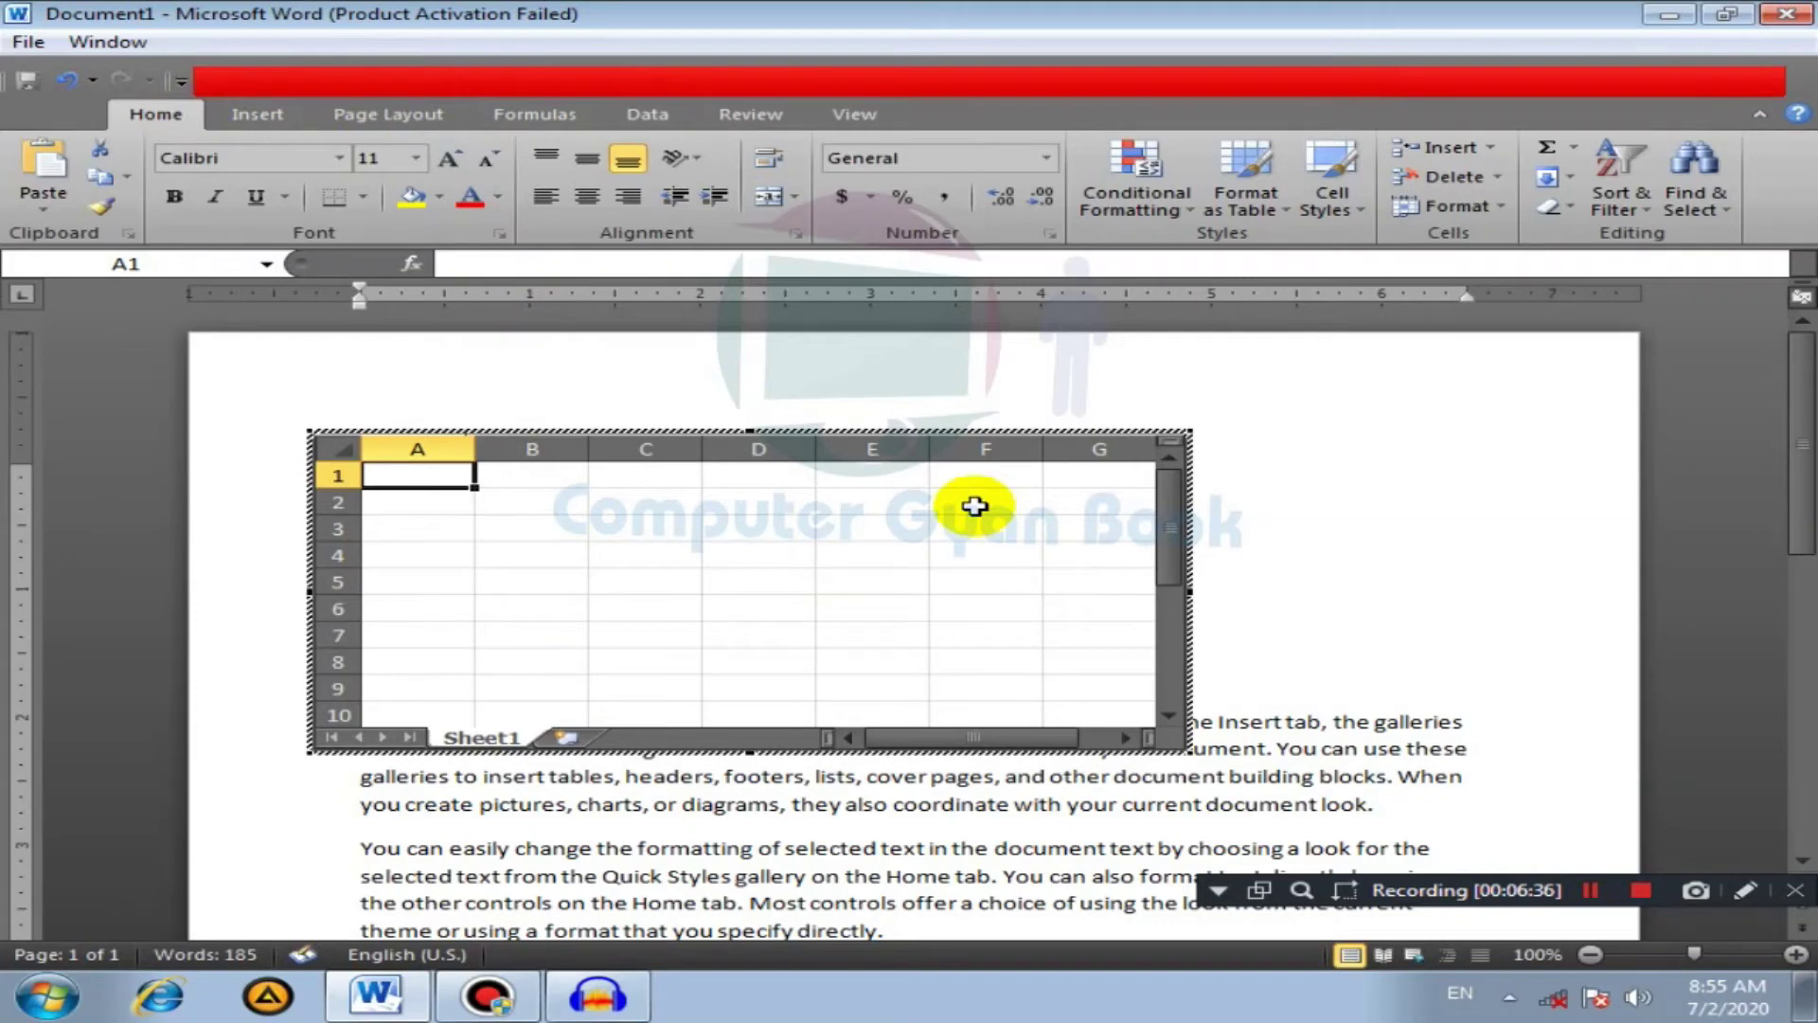
Step: Fill the worksheet with two names, 6000 in B1 and 7800 in B2
{"action": "type", "text": "ram"}
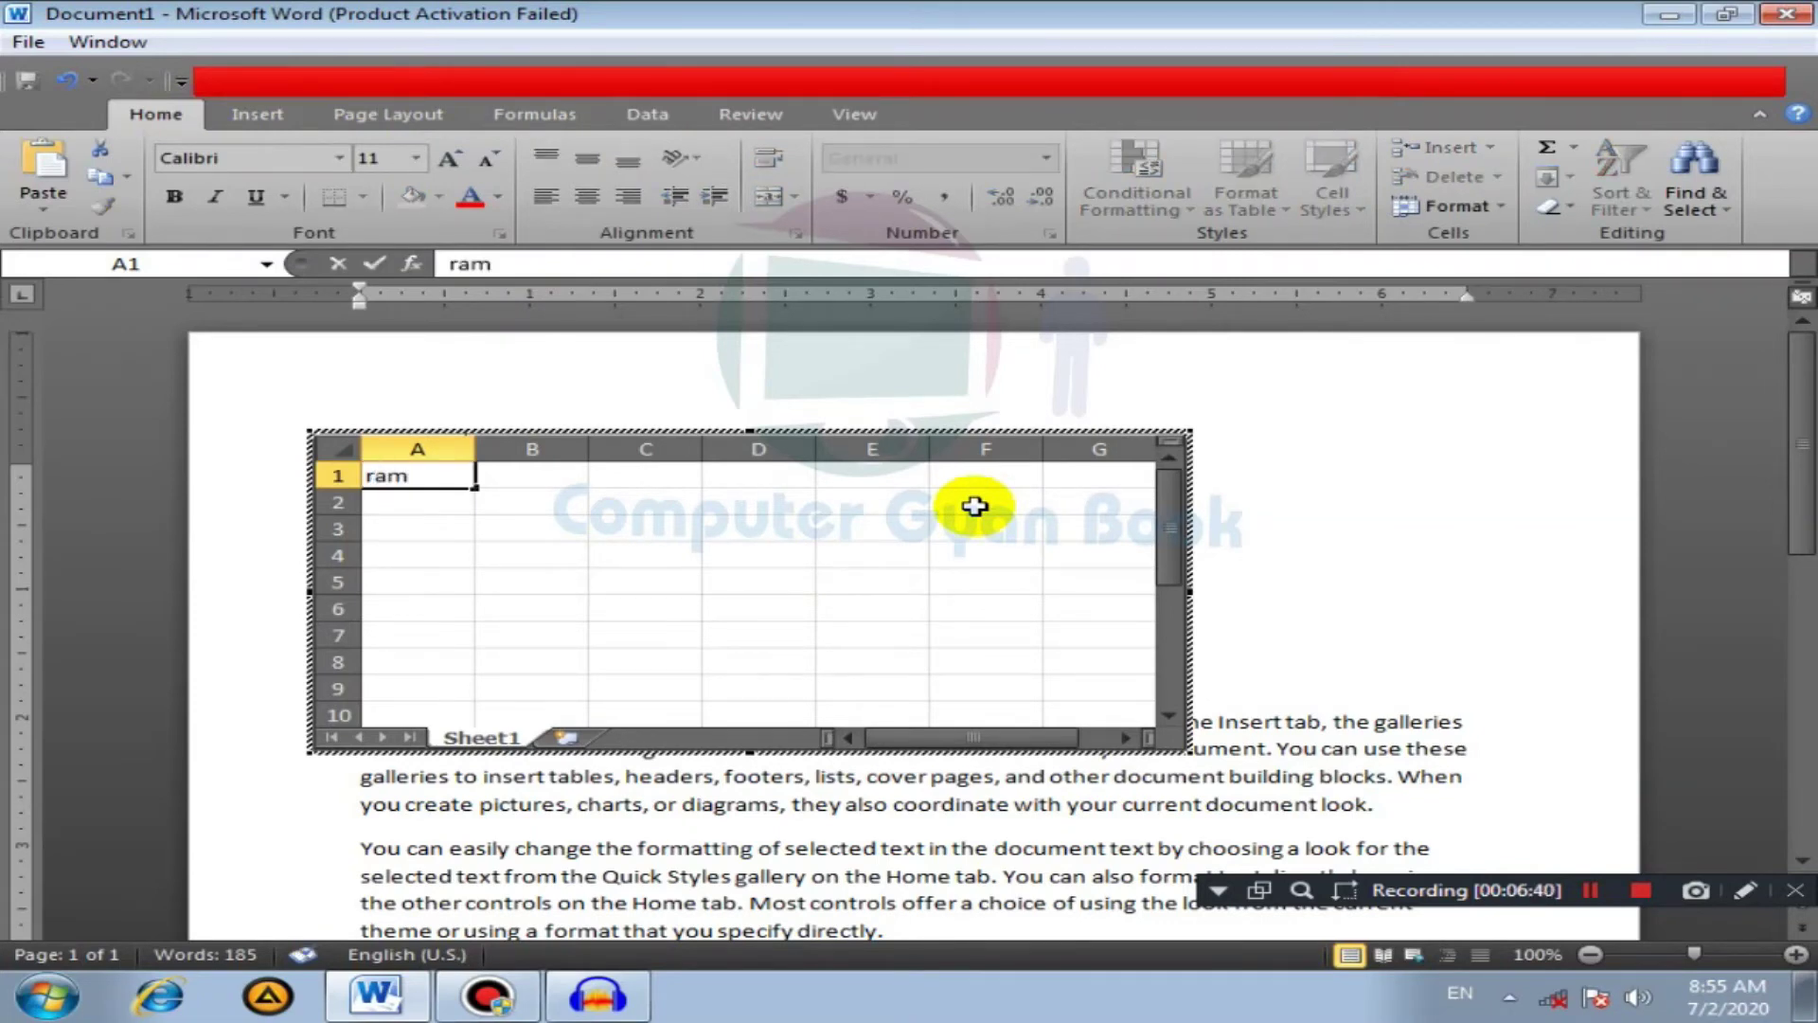
{"action": "key", "text": "Tab"}
{"action": "type", "text": "60"}
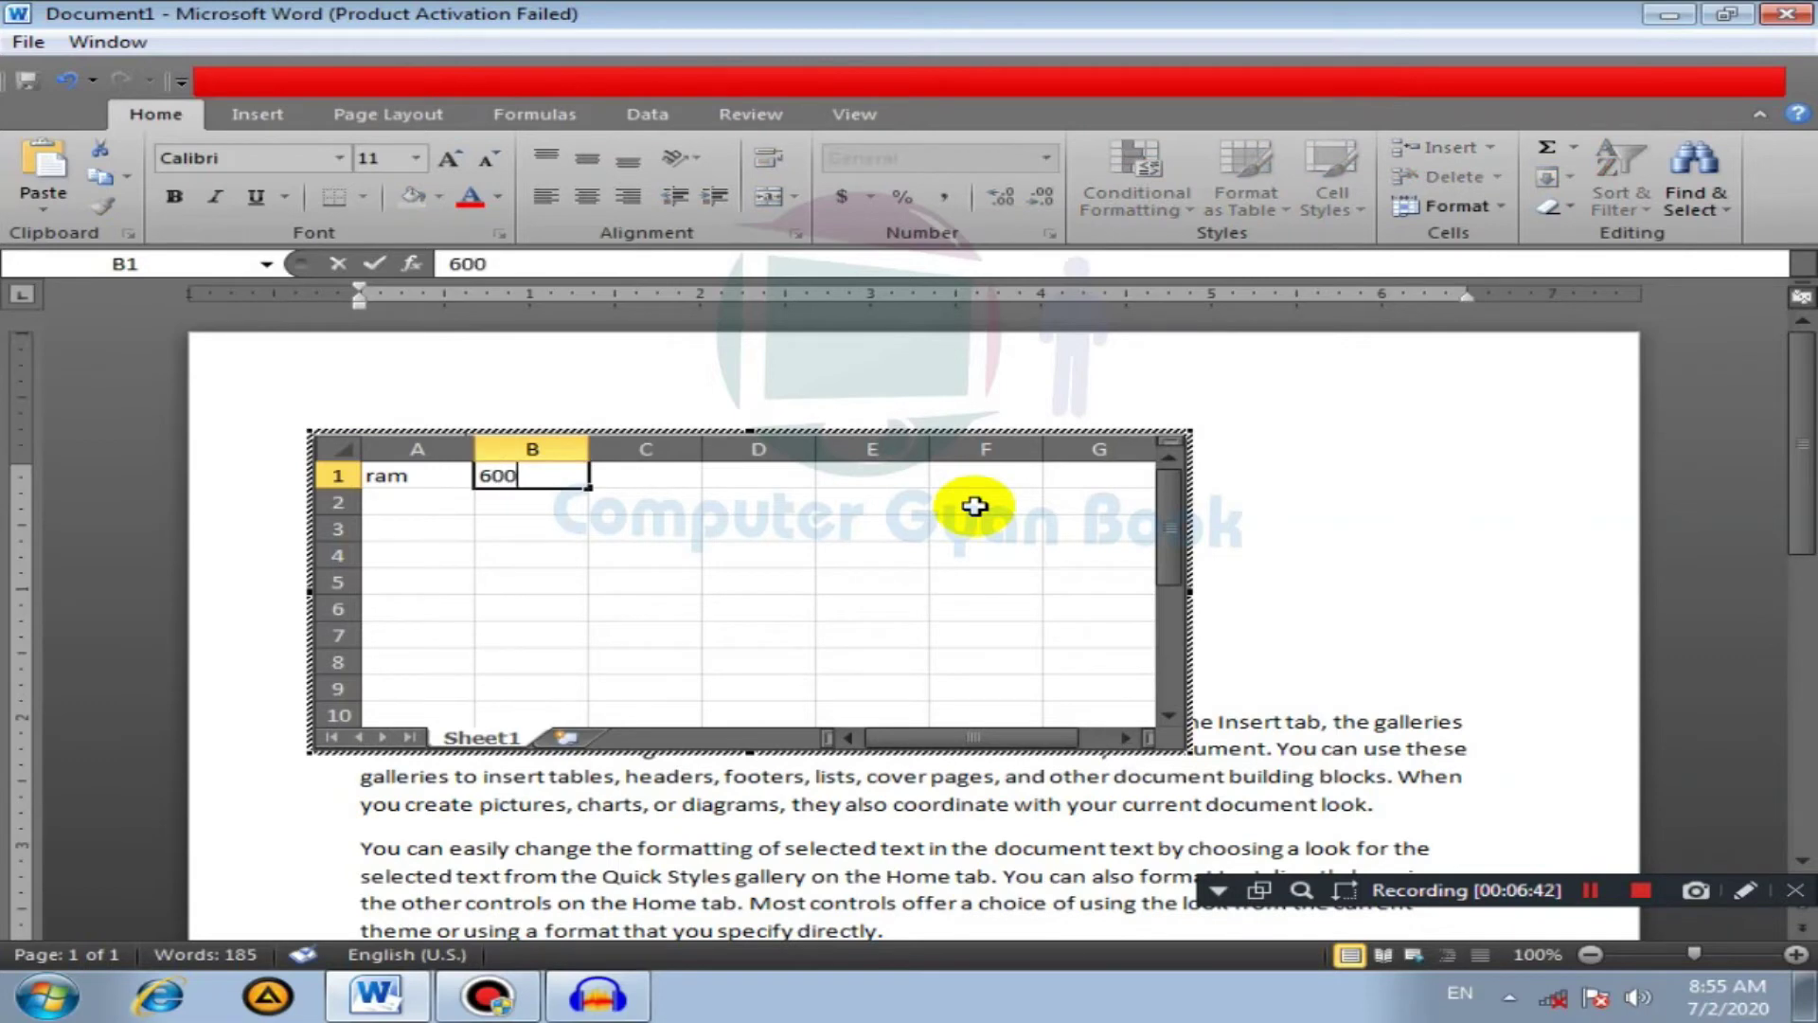
{"action": "key", "text": "Tab"}
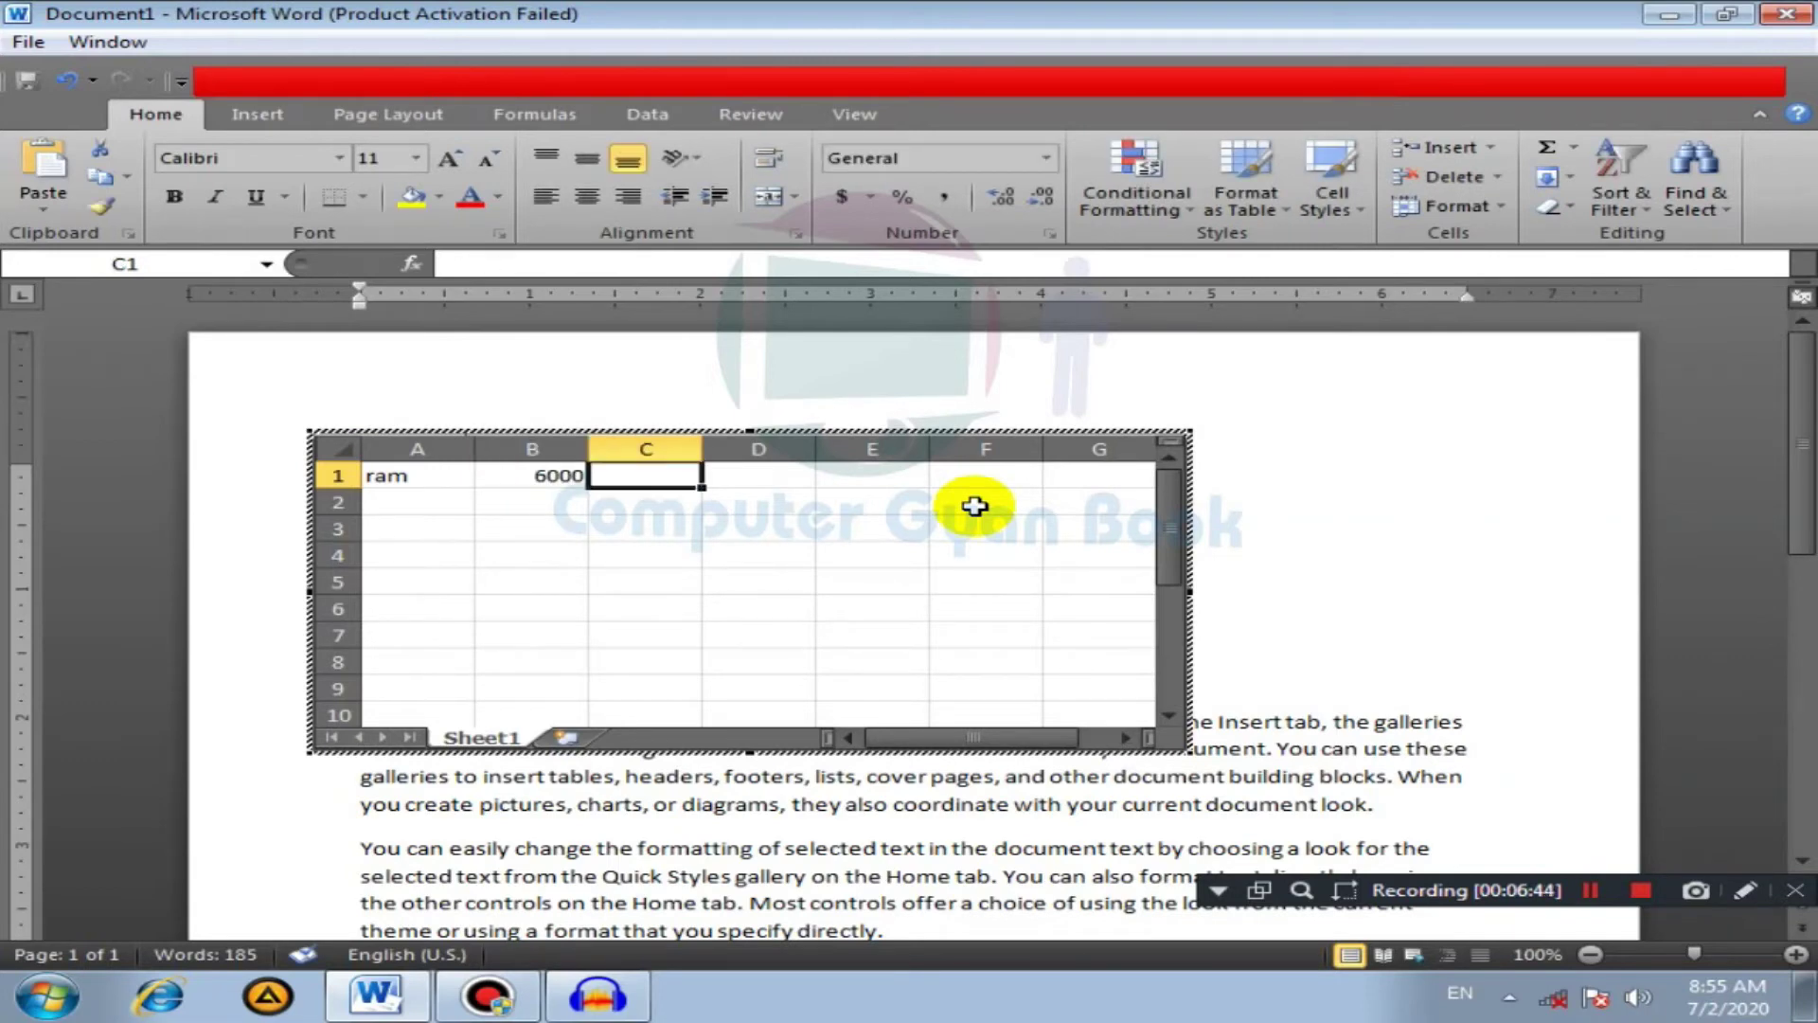
{"action": "key", "text": "Down"}
{"action": "key", "text": "Left"}
{"action": "key", "text": "Left"}
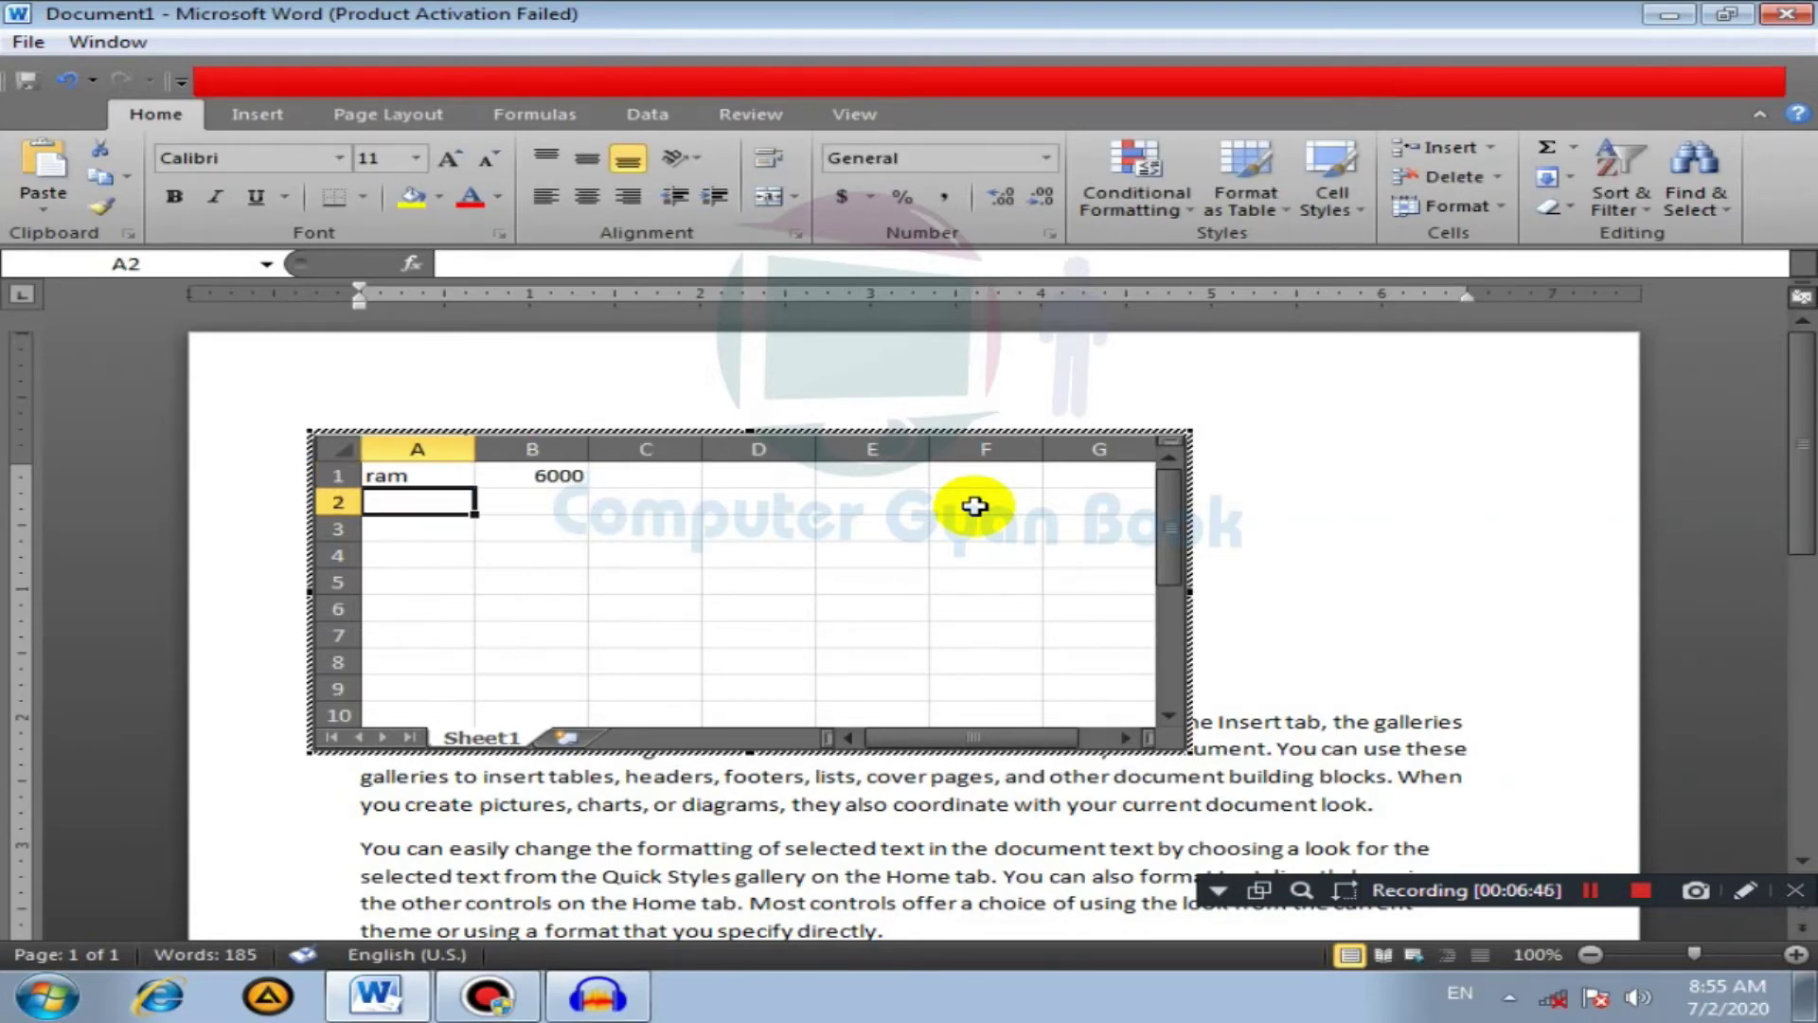
{"action": "type", "text": "syam"}
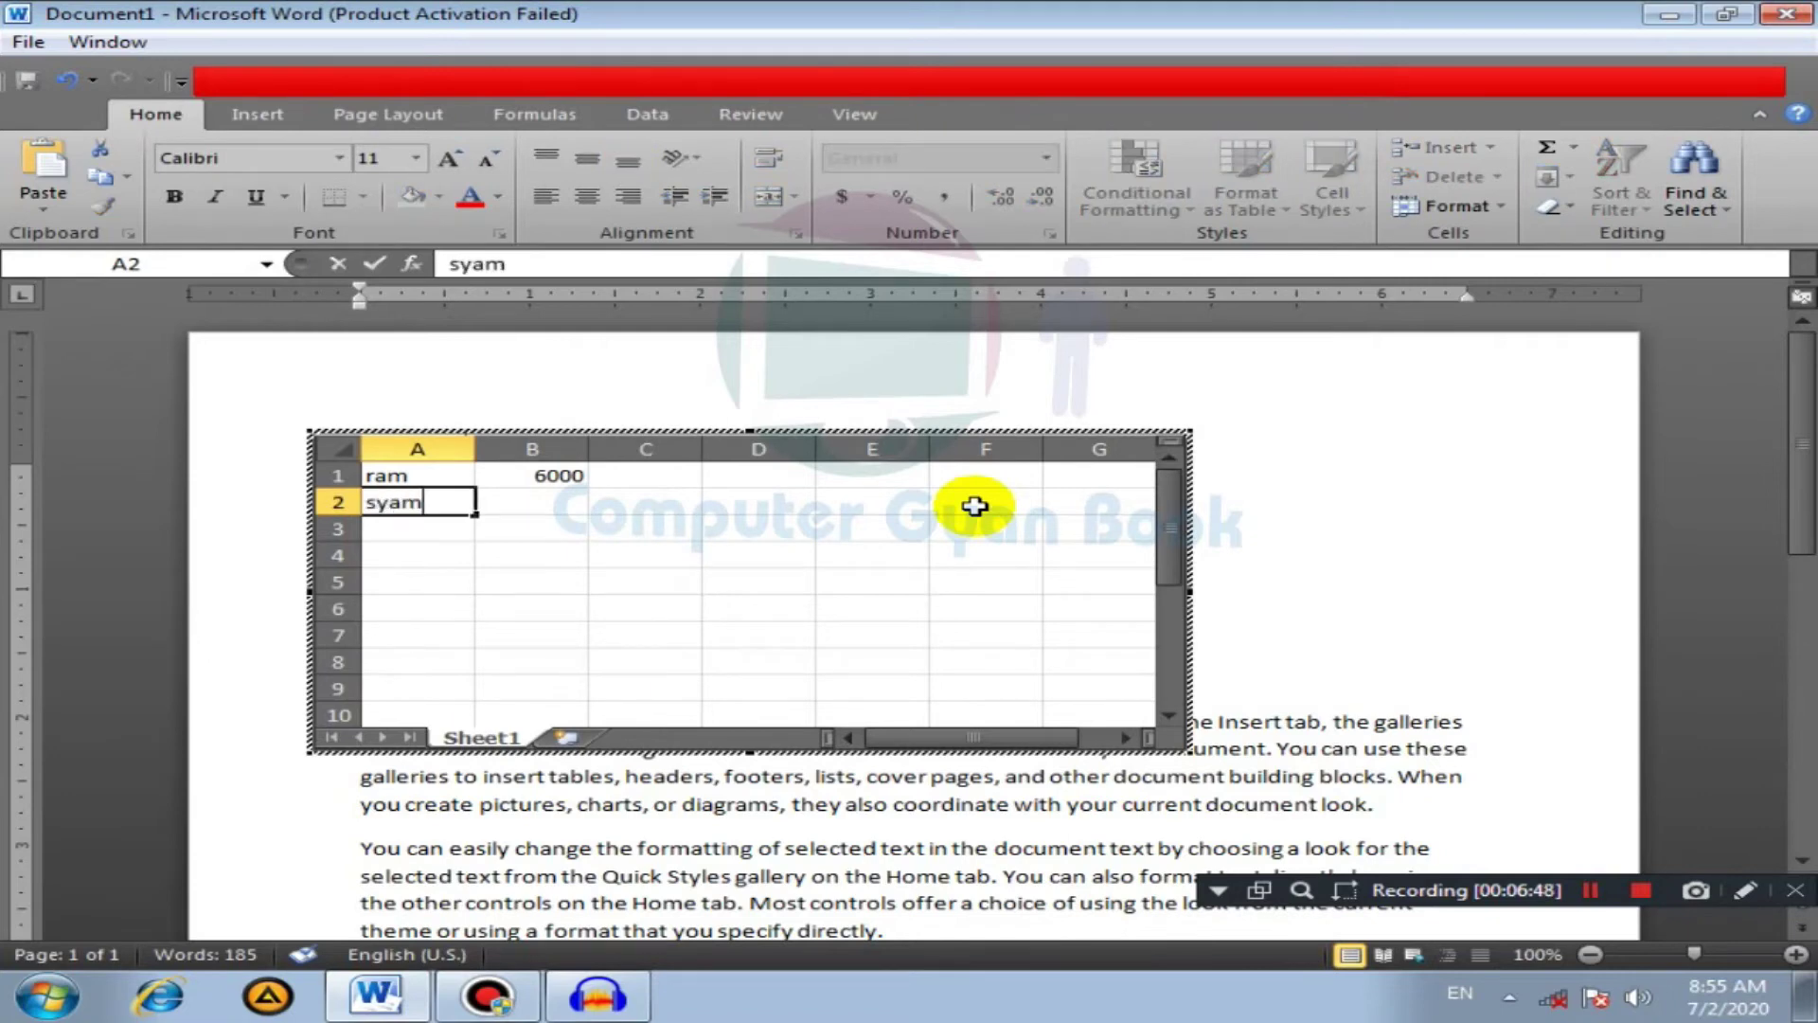
{"action": "key", "text": "Tab"}
{"action": "type", "text": "78"}
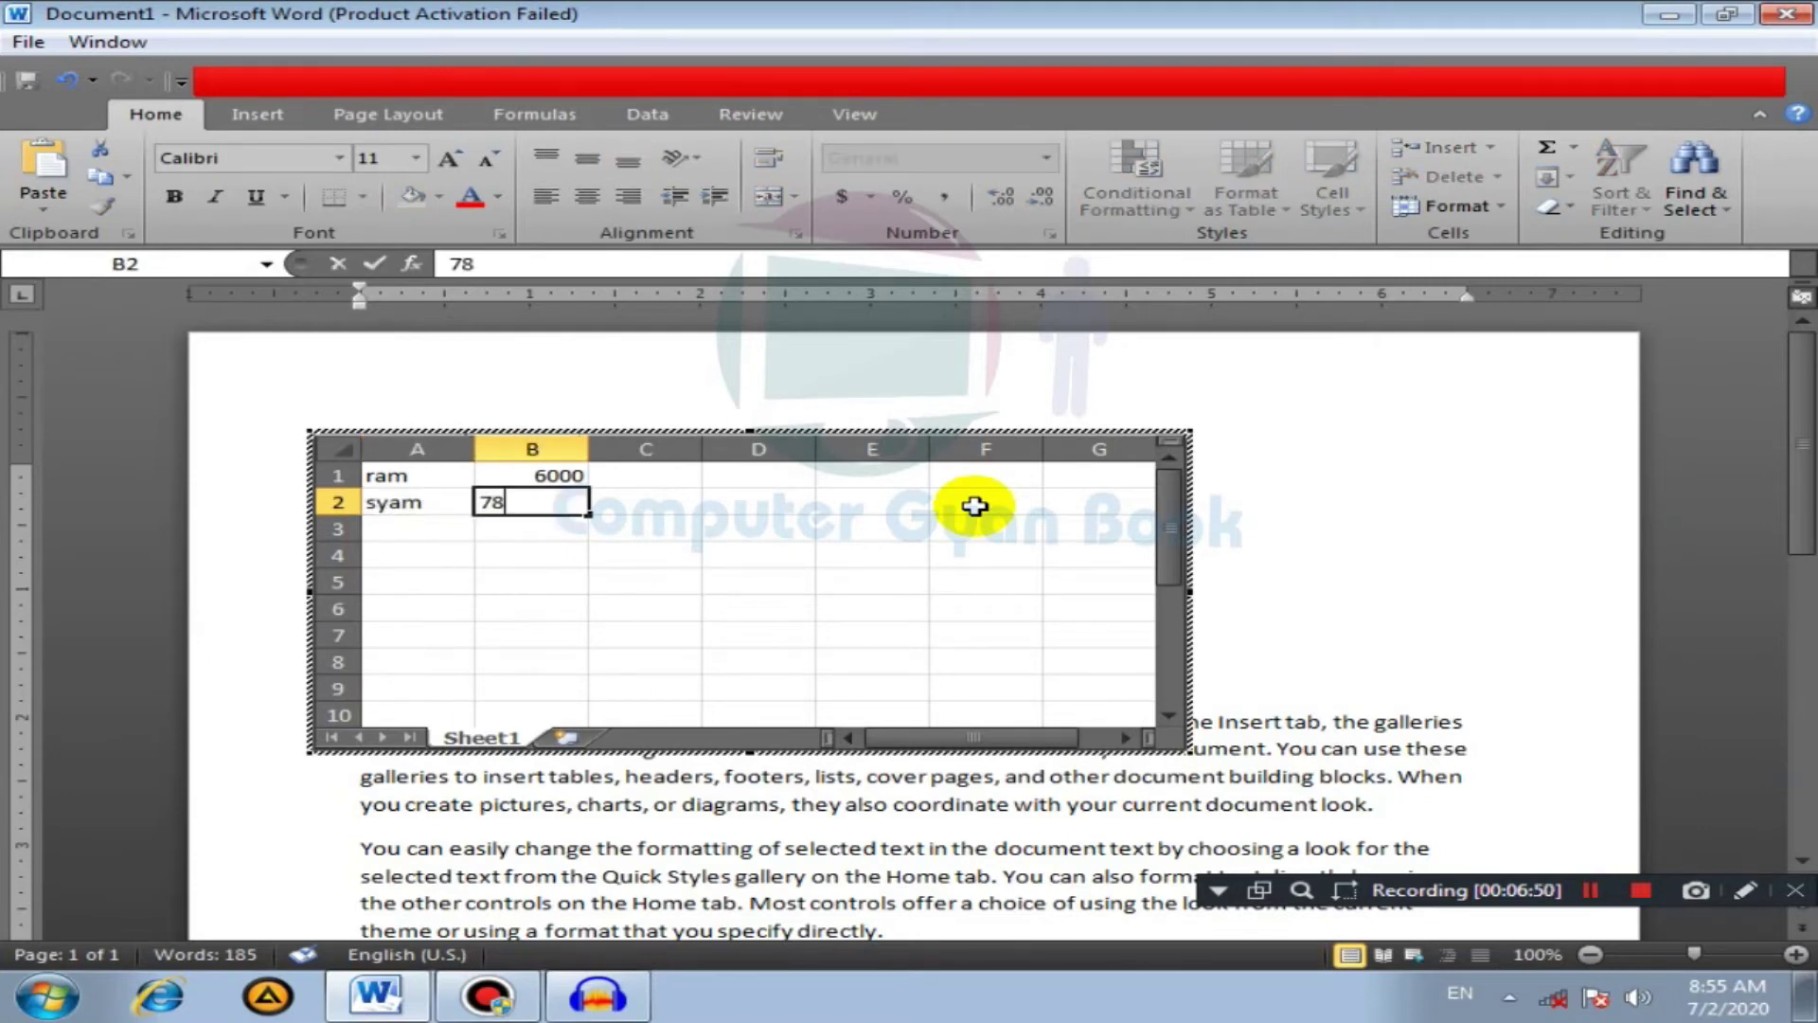
{"action": "left_click", "coordinate": [872, 512]}
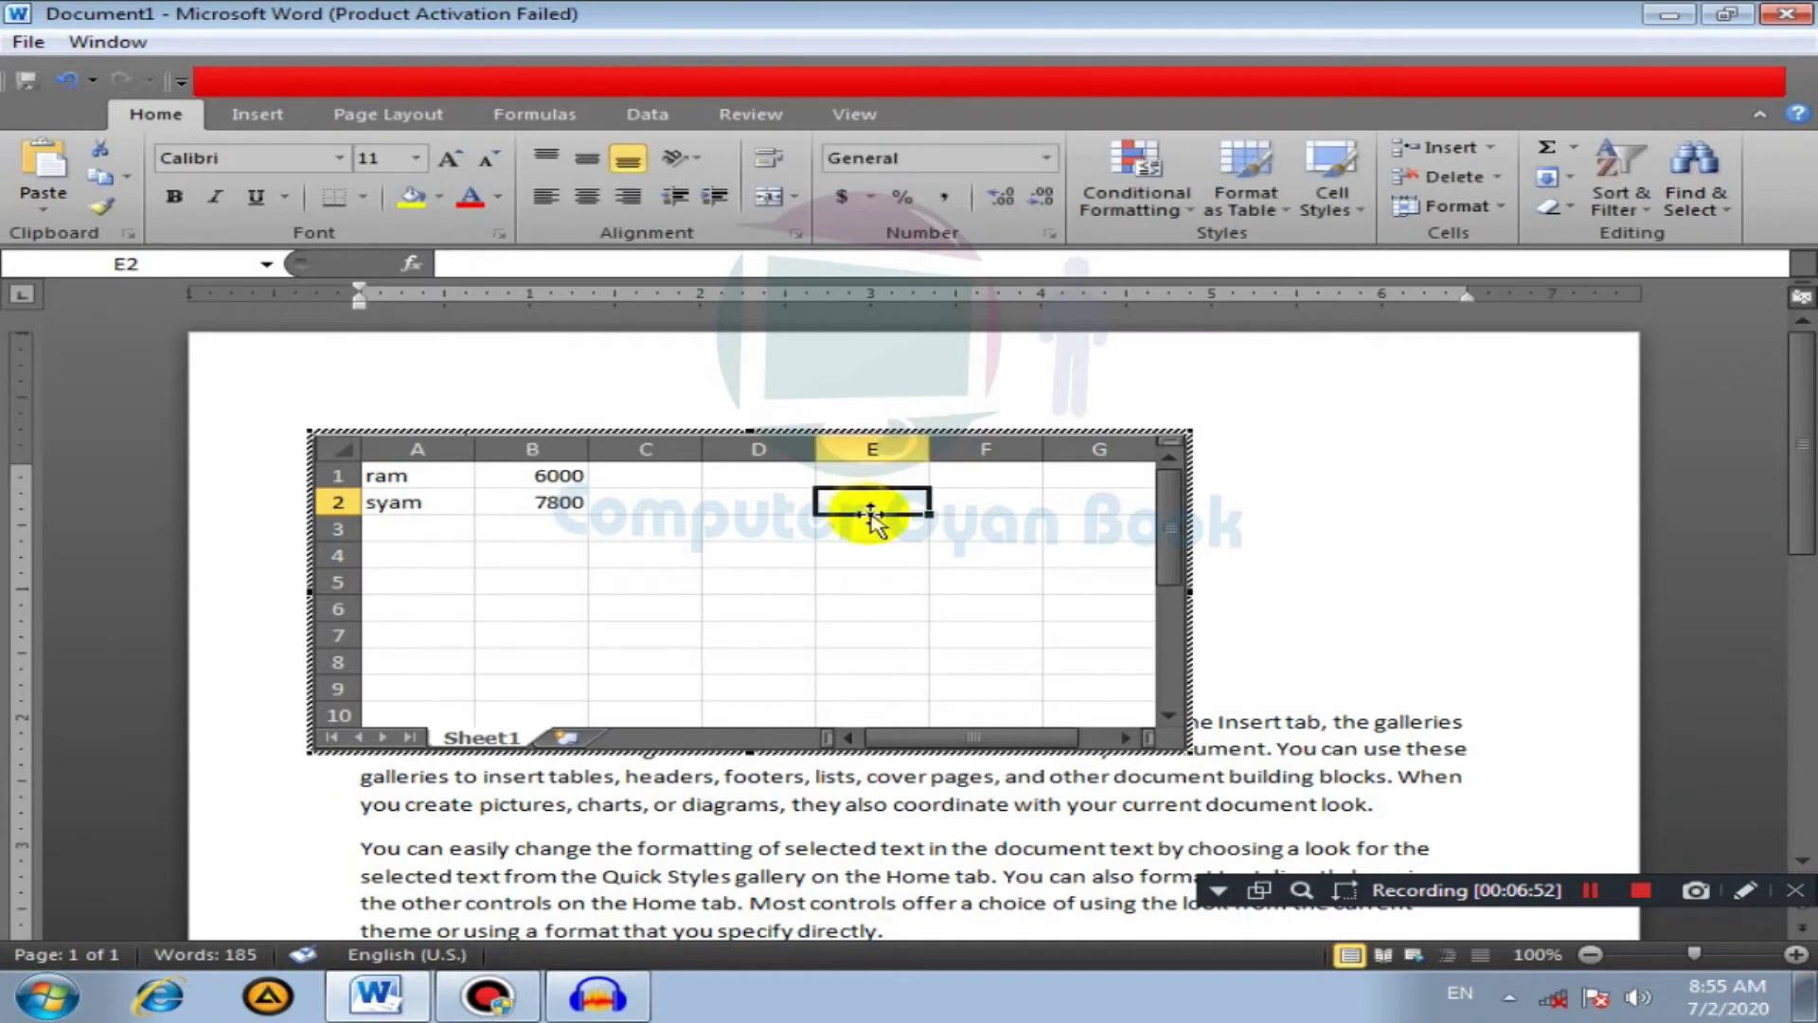
Step: Exit the embedded sheet, reopen it briefly, then select the spreadsheet object
{"action": "left_click", "coordinate": [1294, 510]}
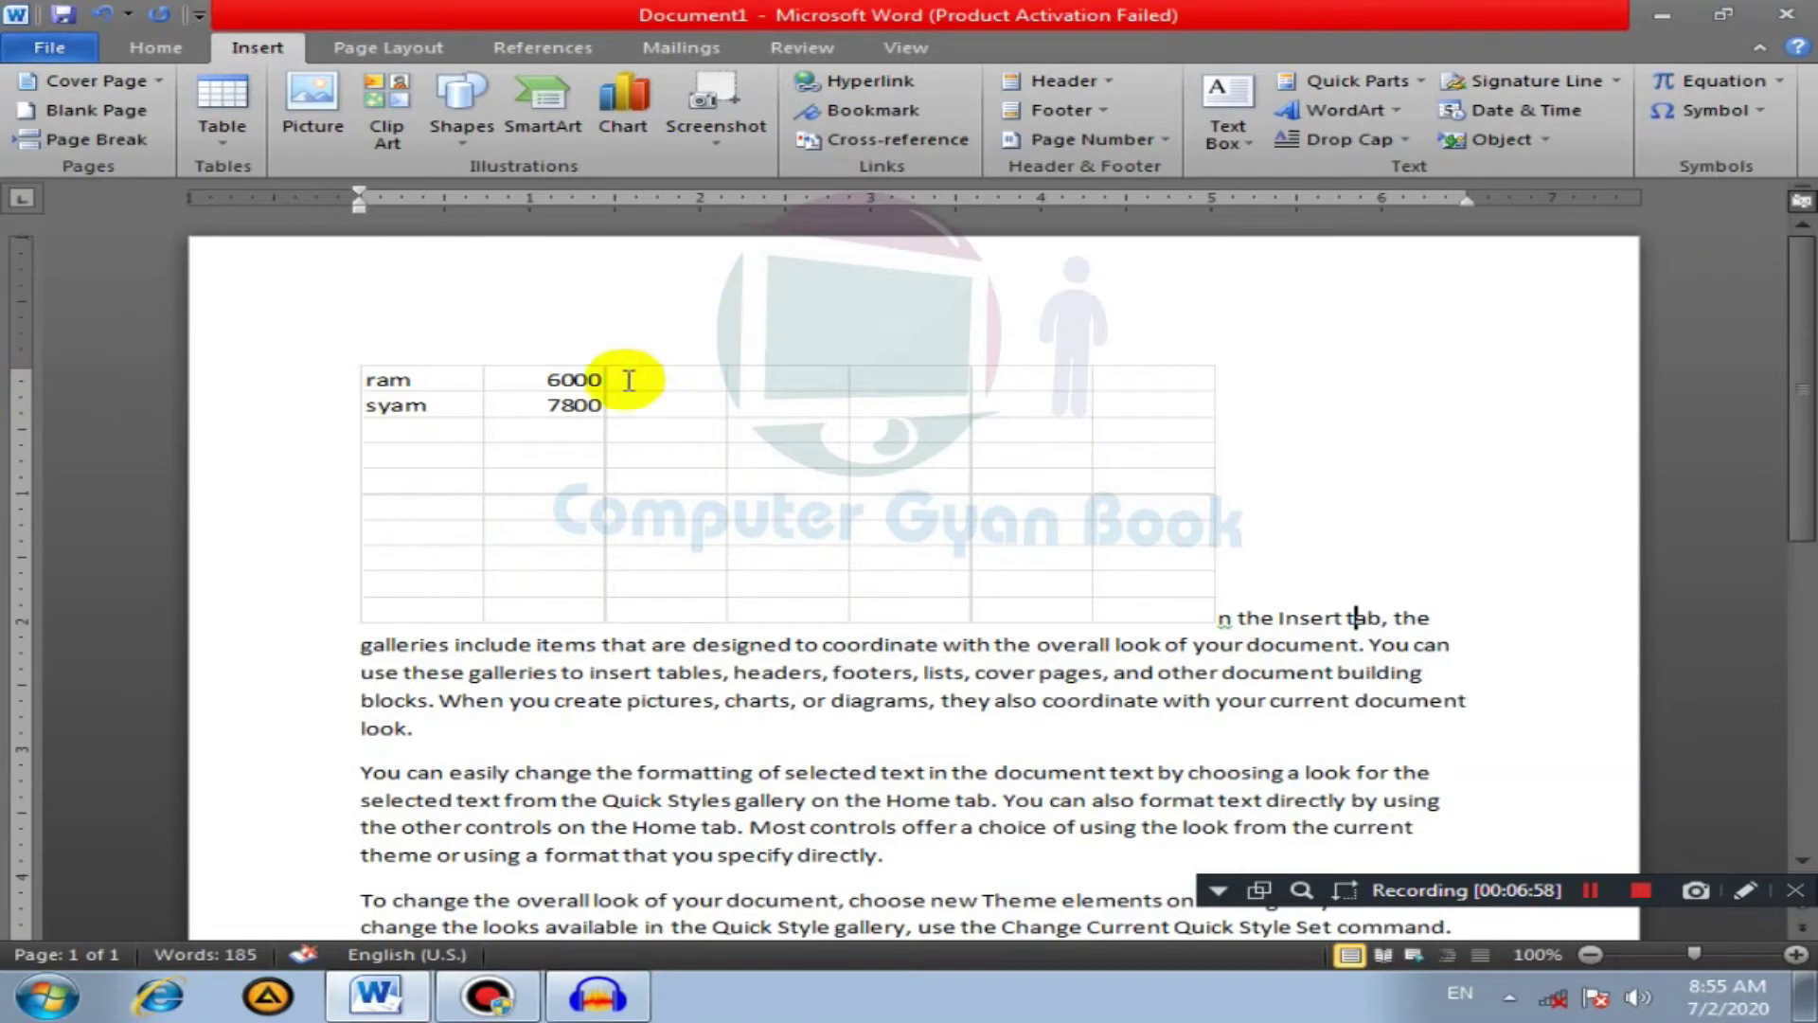
{"action": "double_click", "coordinate": [666, 420]}
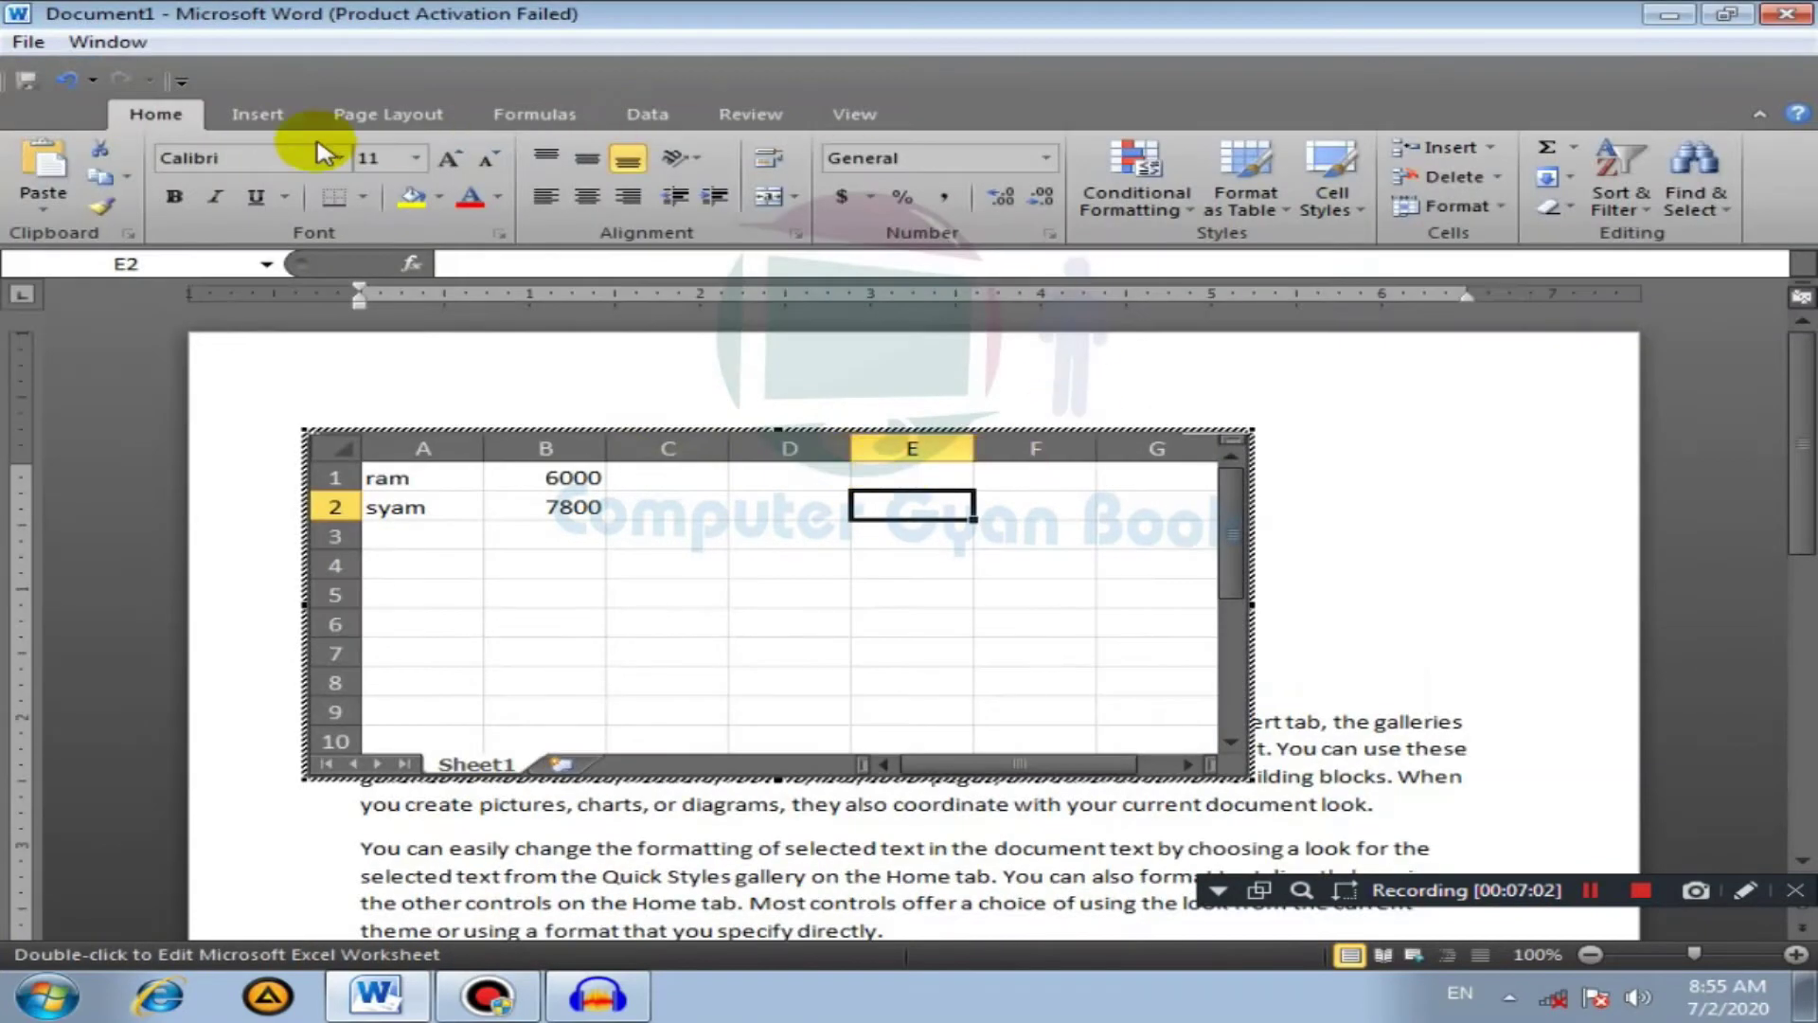
{"action": "left_click", "coordinate": [1474, 473]}
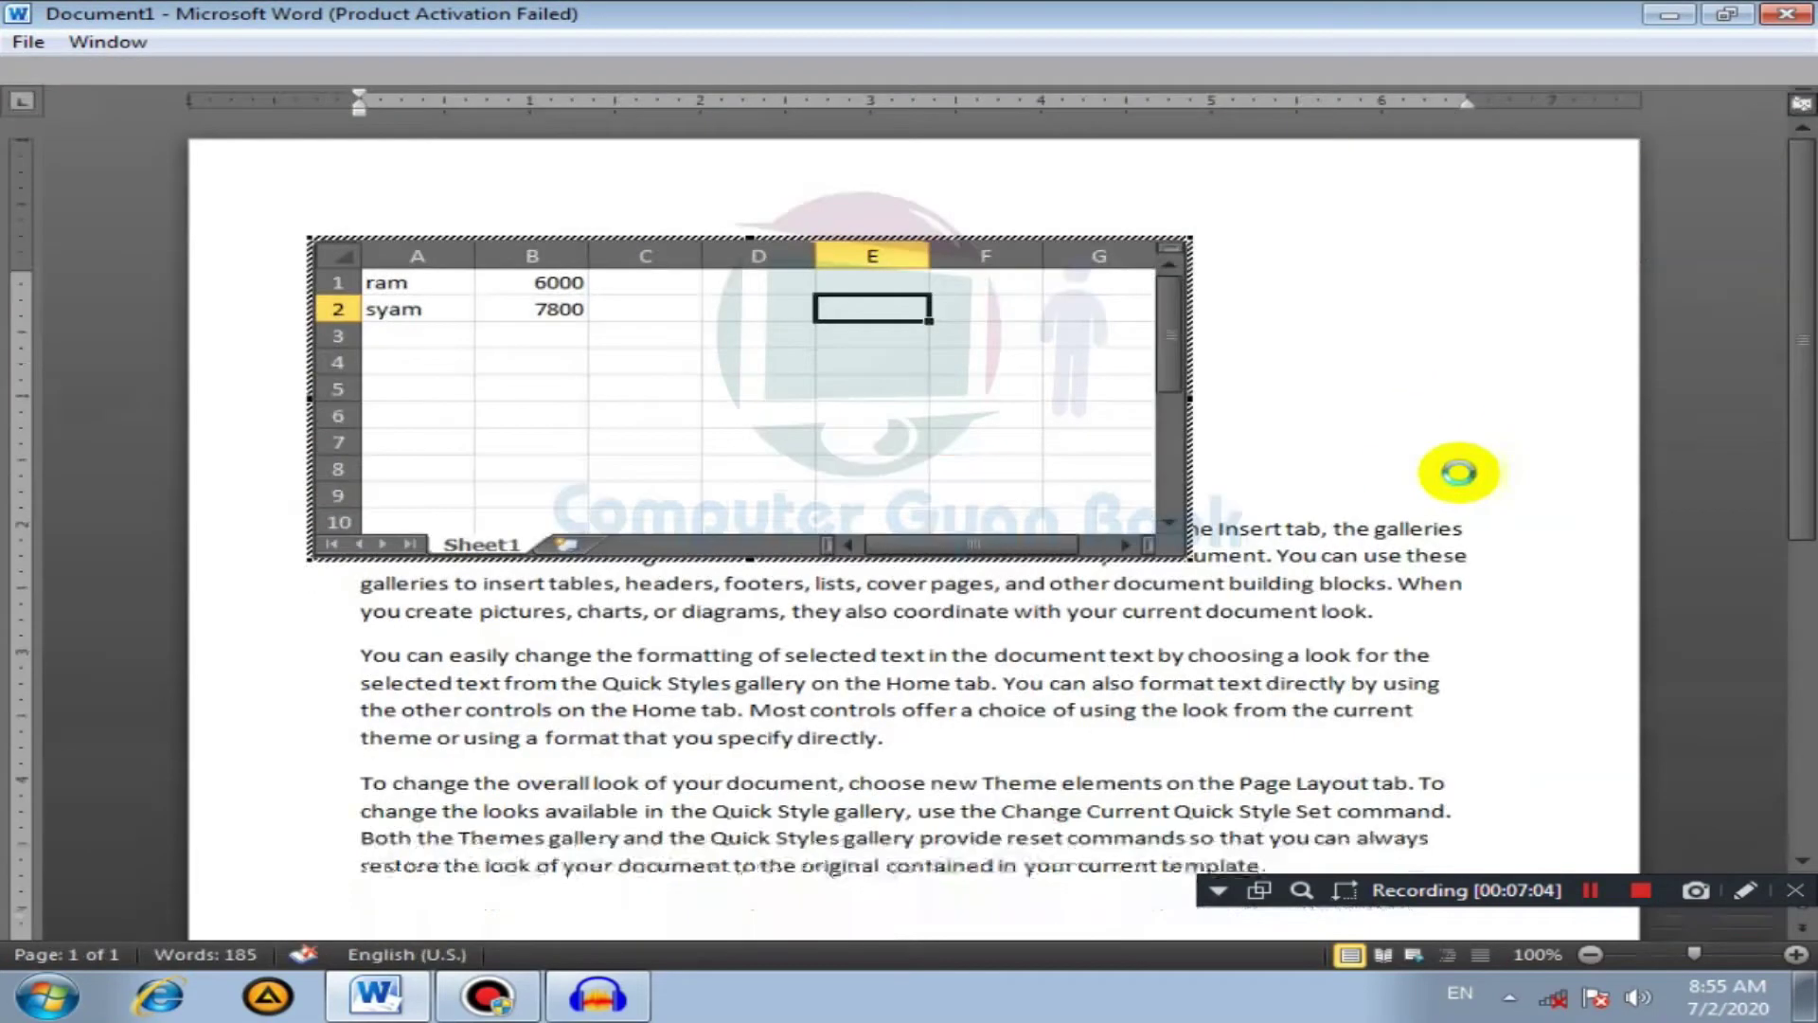
{"action": "left_click", "coordinate": [1193, 404]}
{"action": "key", "text": "Delete"}
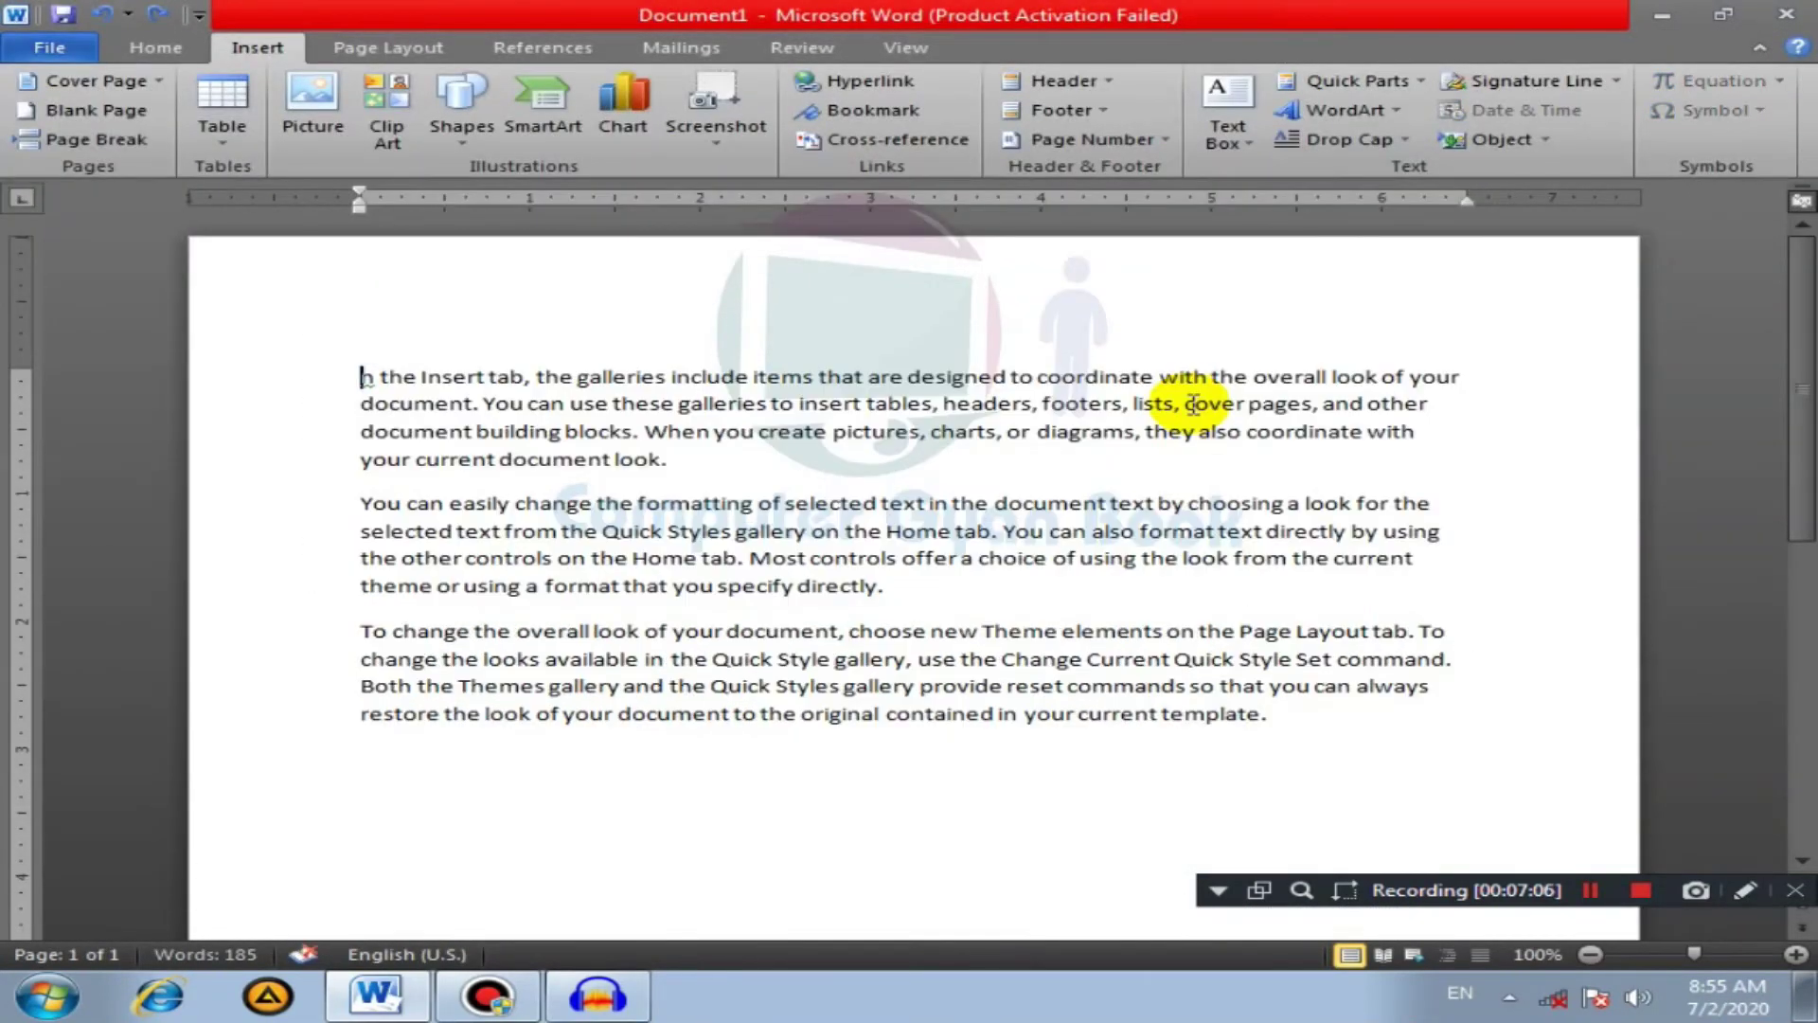
{"action": "left_click", "coordinate": [222, 106]}
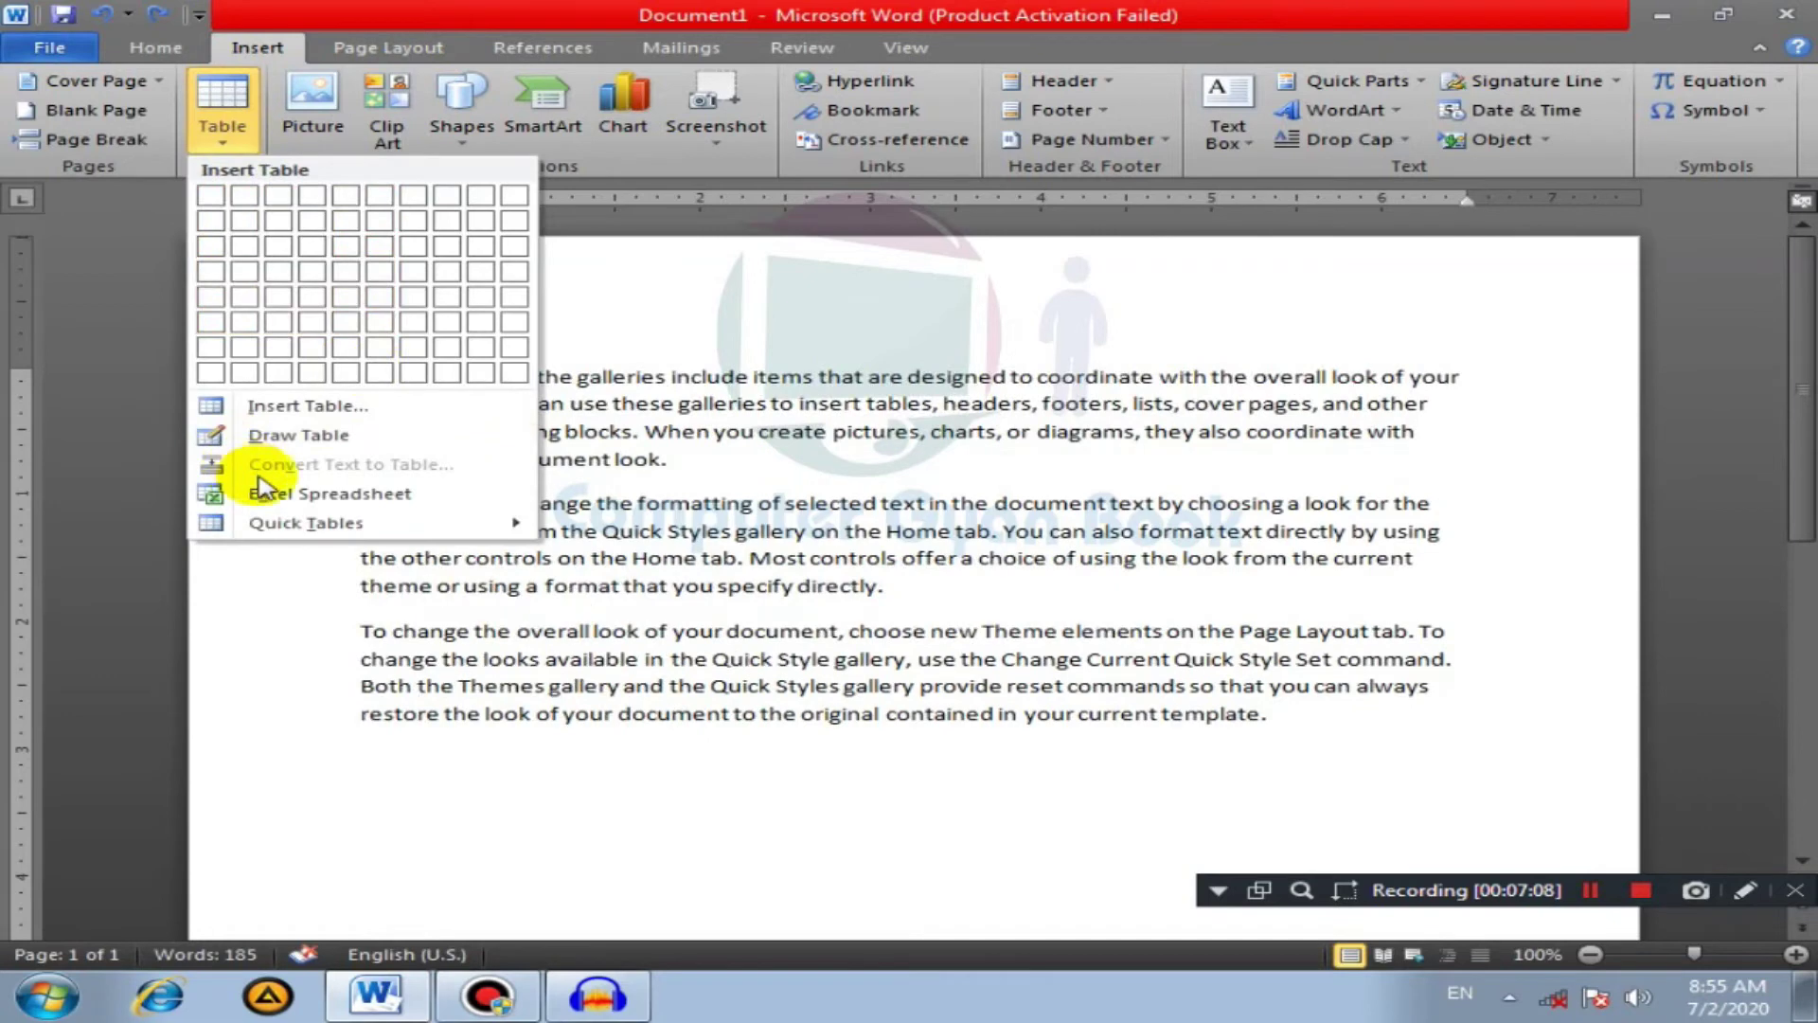
{"action": "mouse_move", "coordinate": [305, 522]}
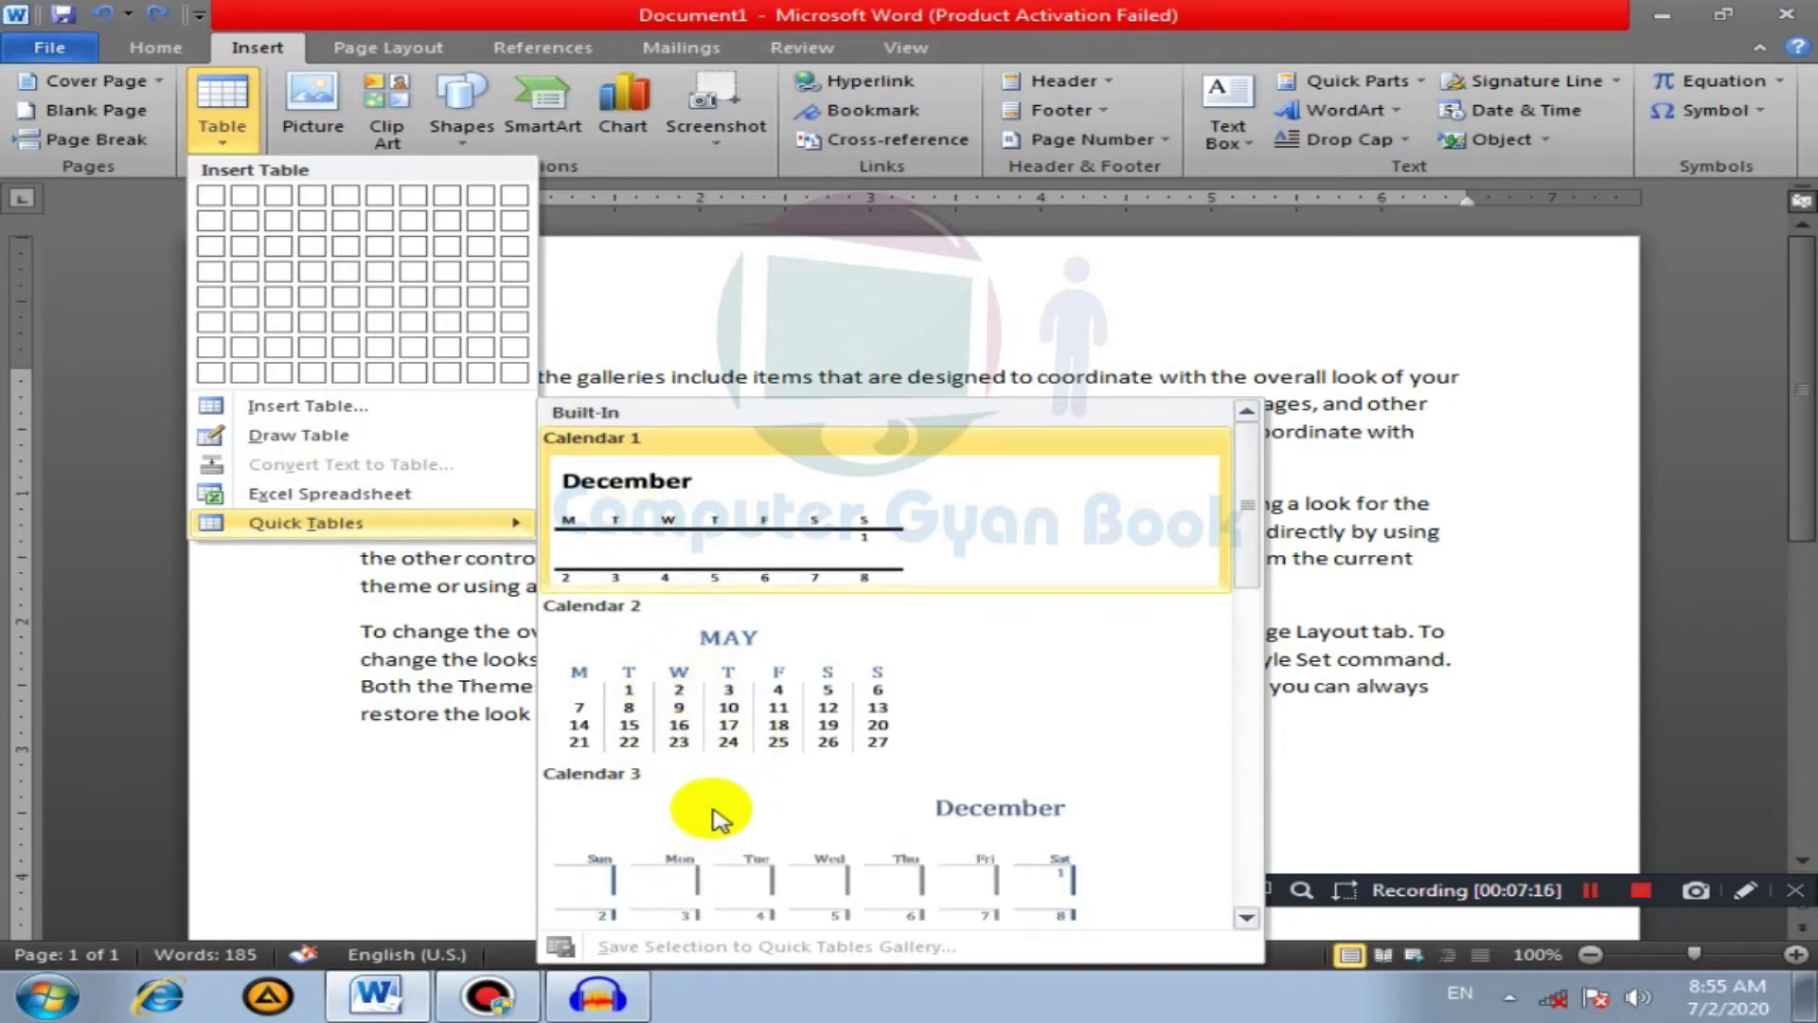
{"action": "left_click", "coordinate": [689, 660]}
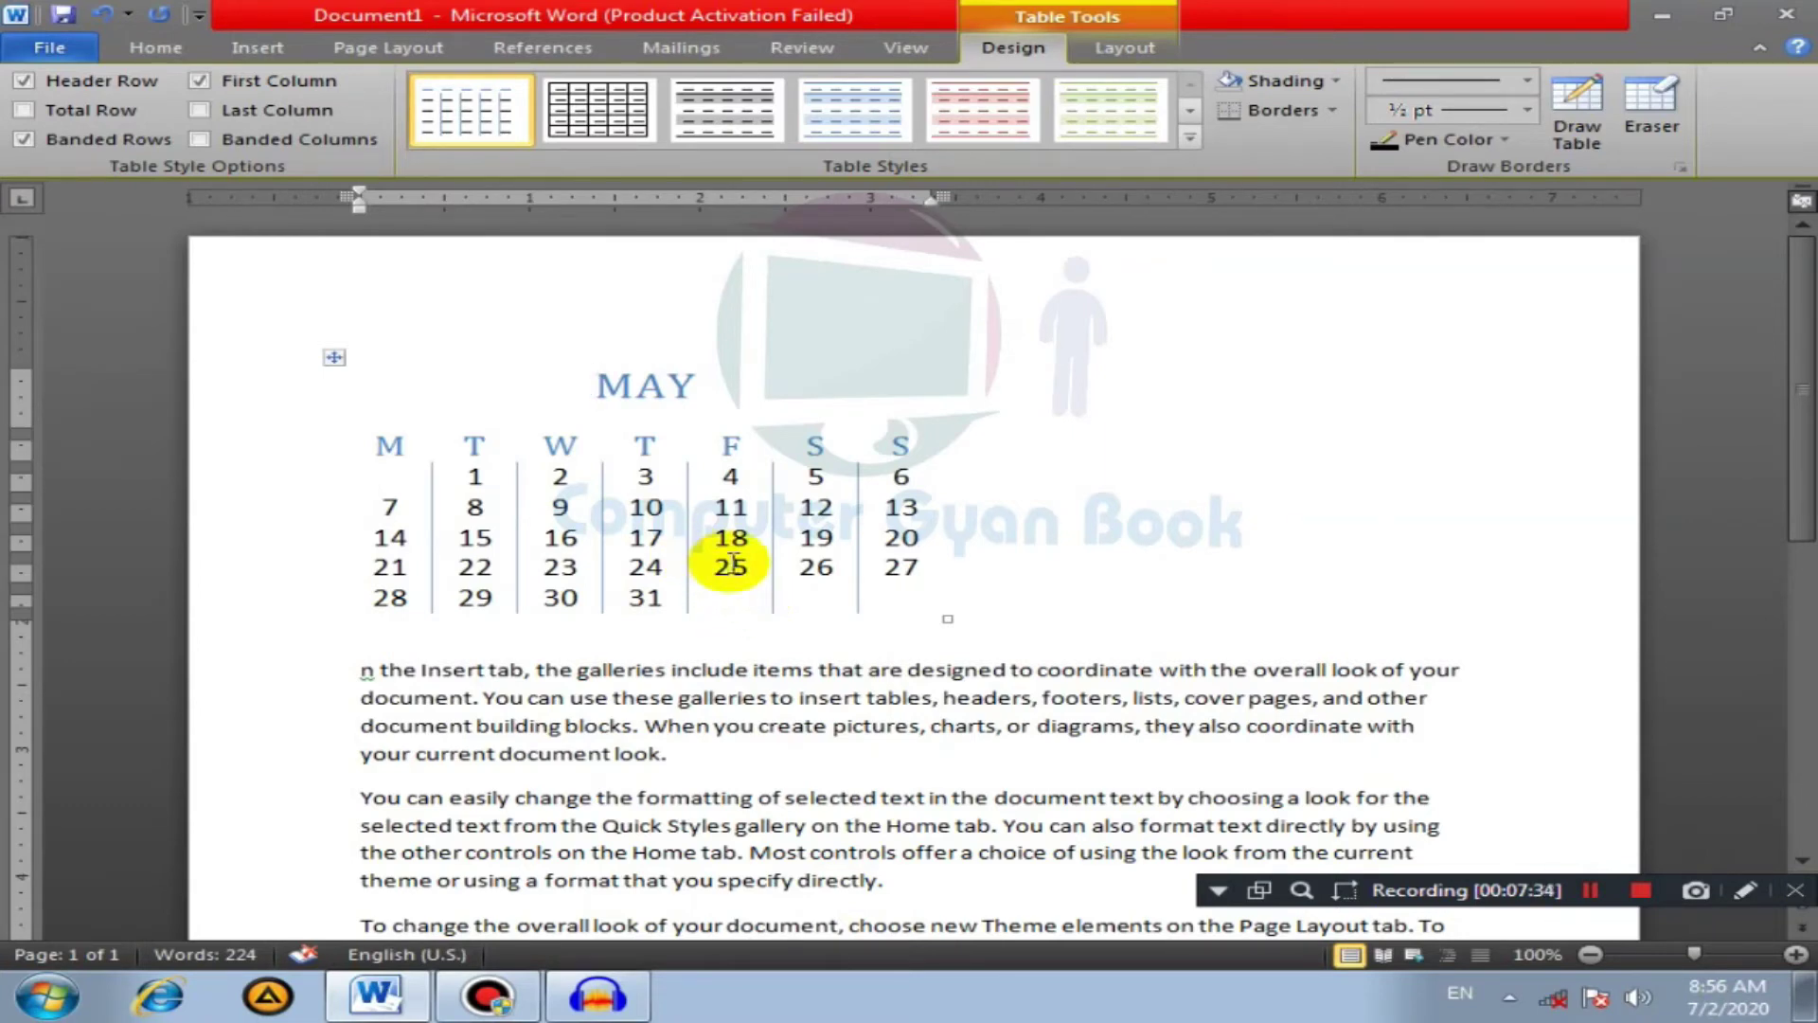
{"action": "double_click", "coordinate": [717, 568]}
{"action": "left_click", "coordinate": [153, 47]}
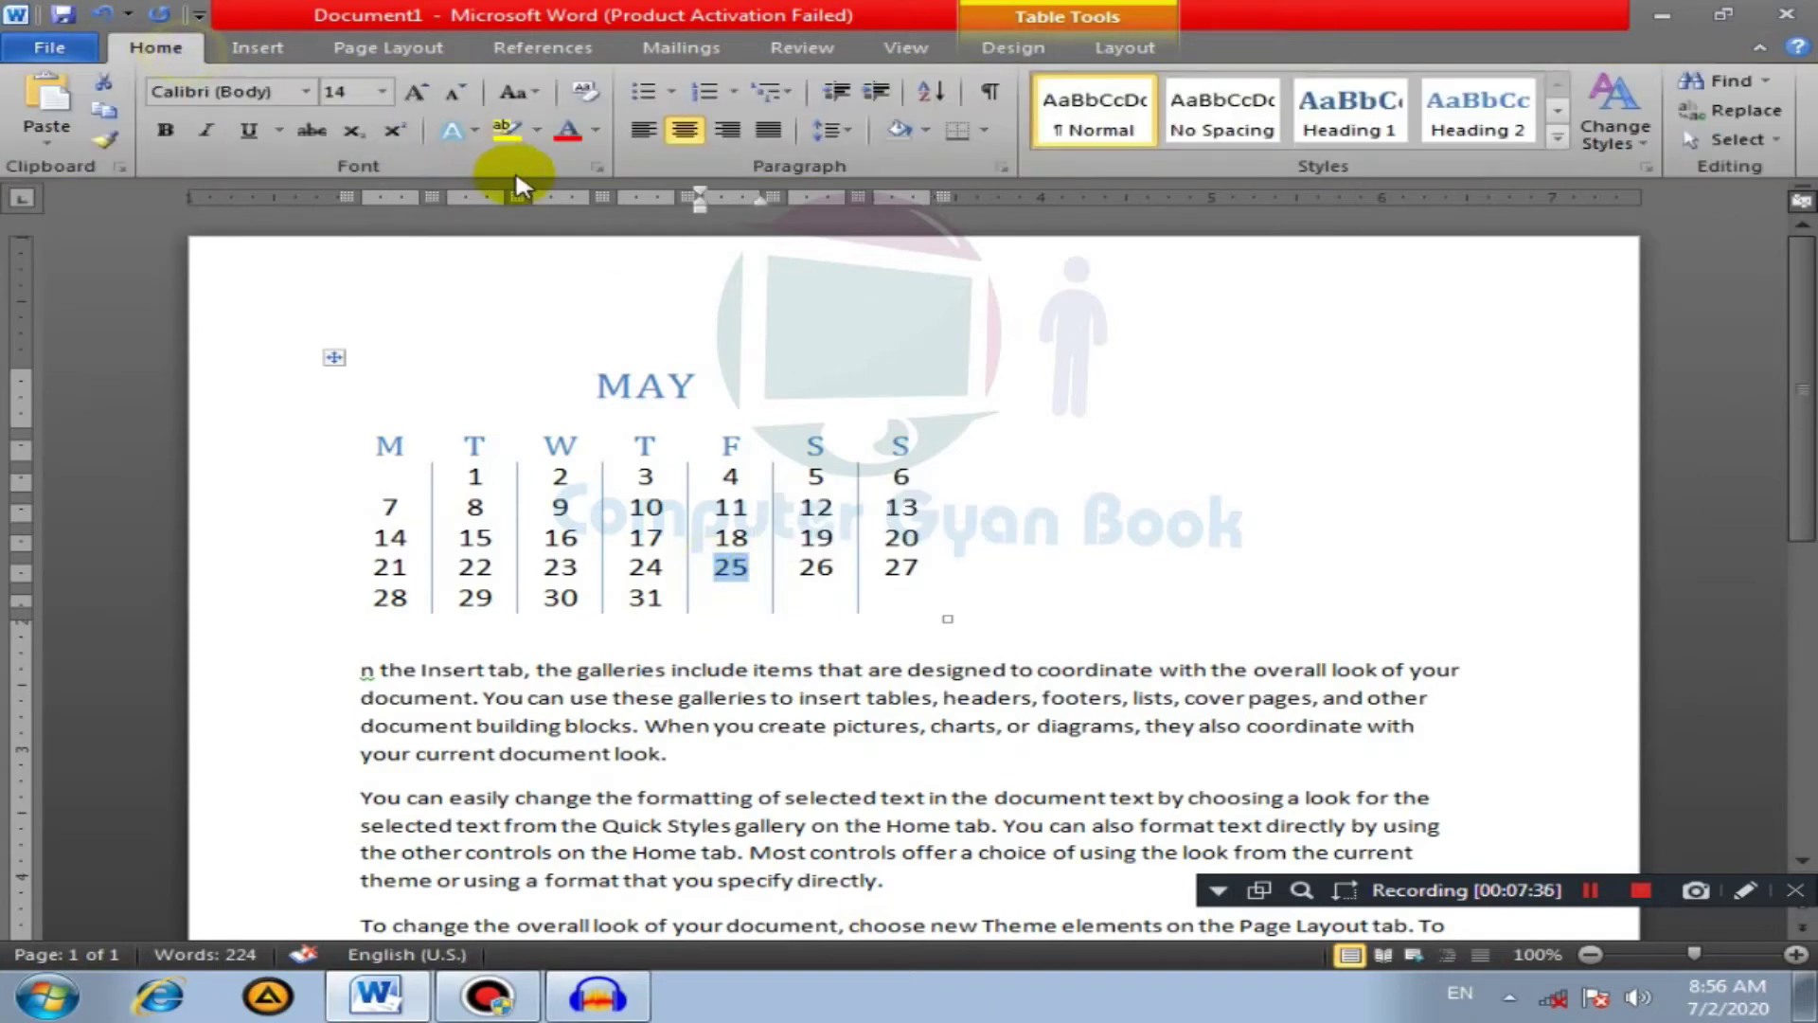
{"action": "left_click", "coordinate": [507, 131]}
{"action": "left_click", "coordinate": [779, 561]}
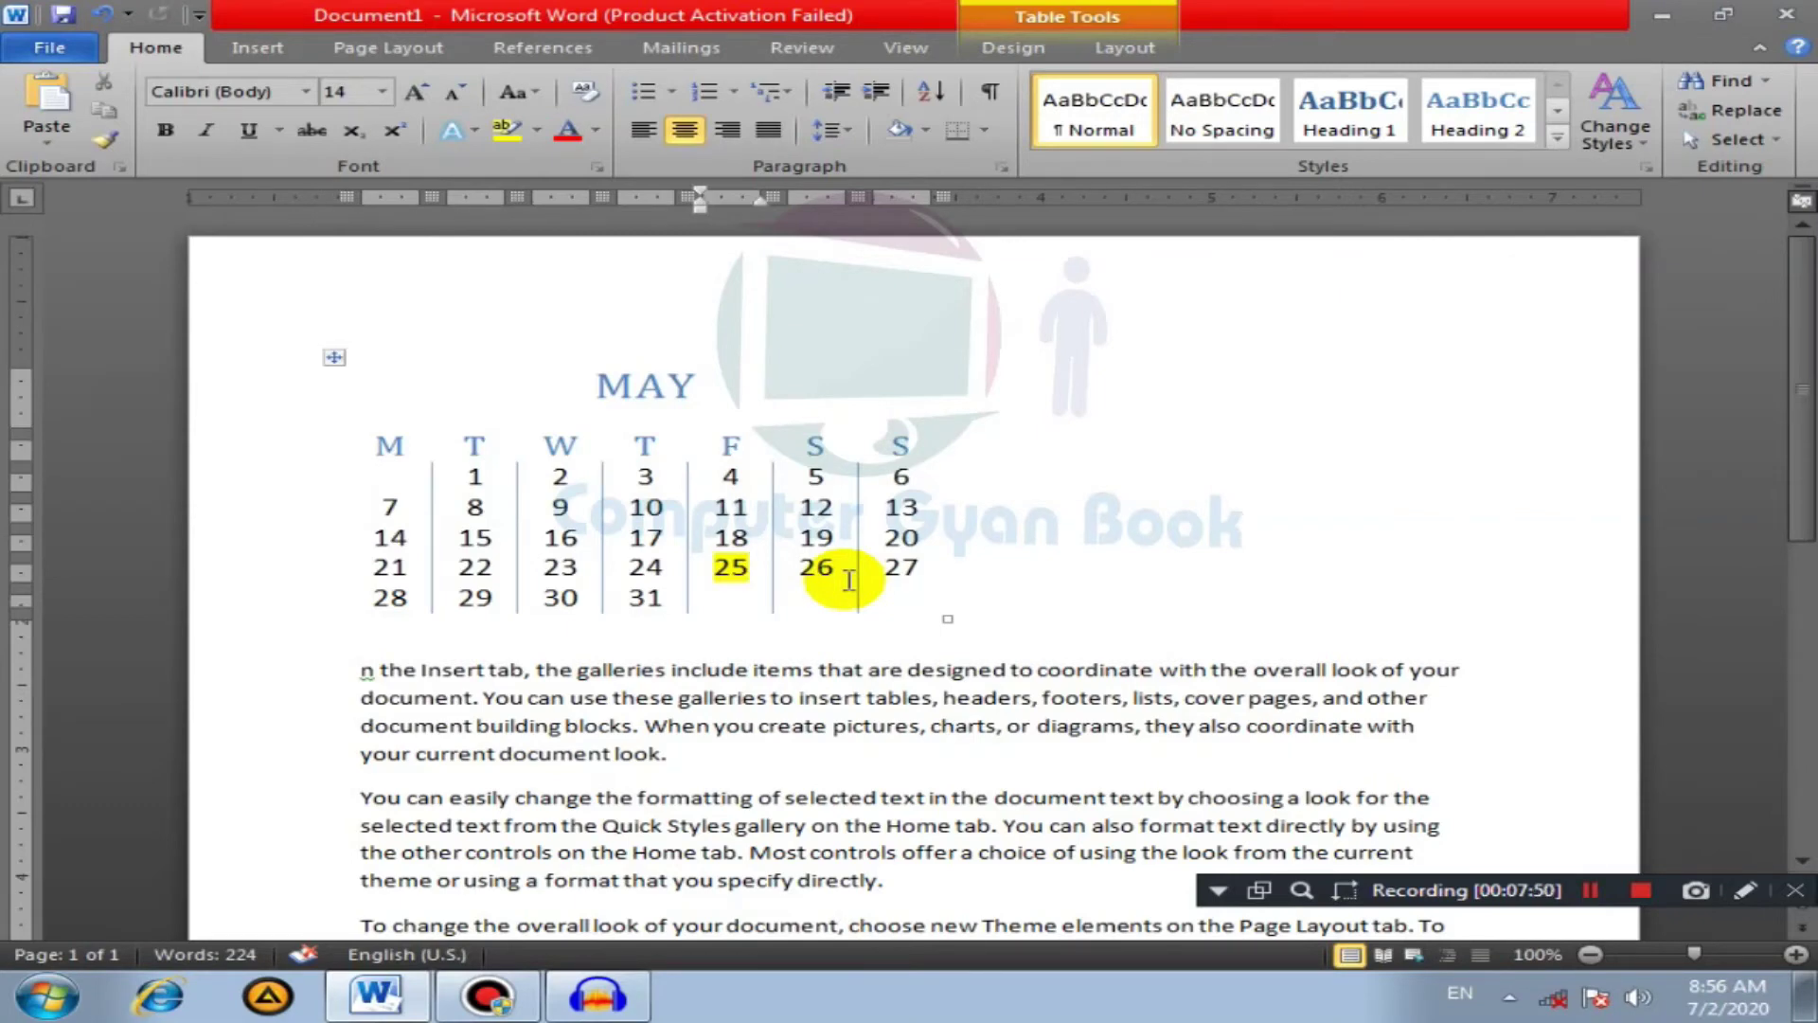
{"action": "key", "text": "ctrl+z"}
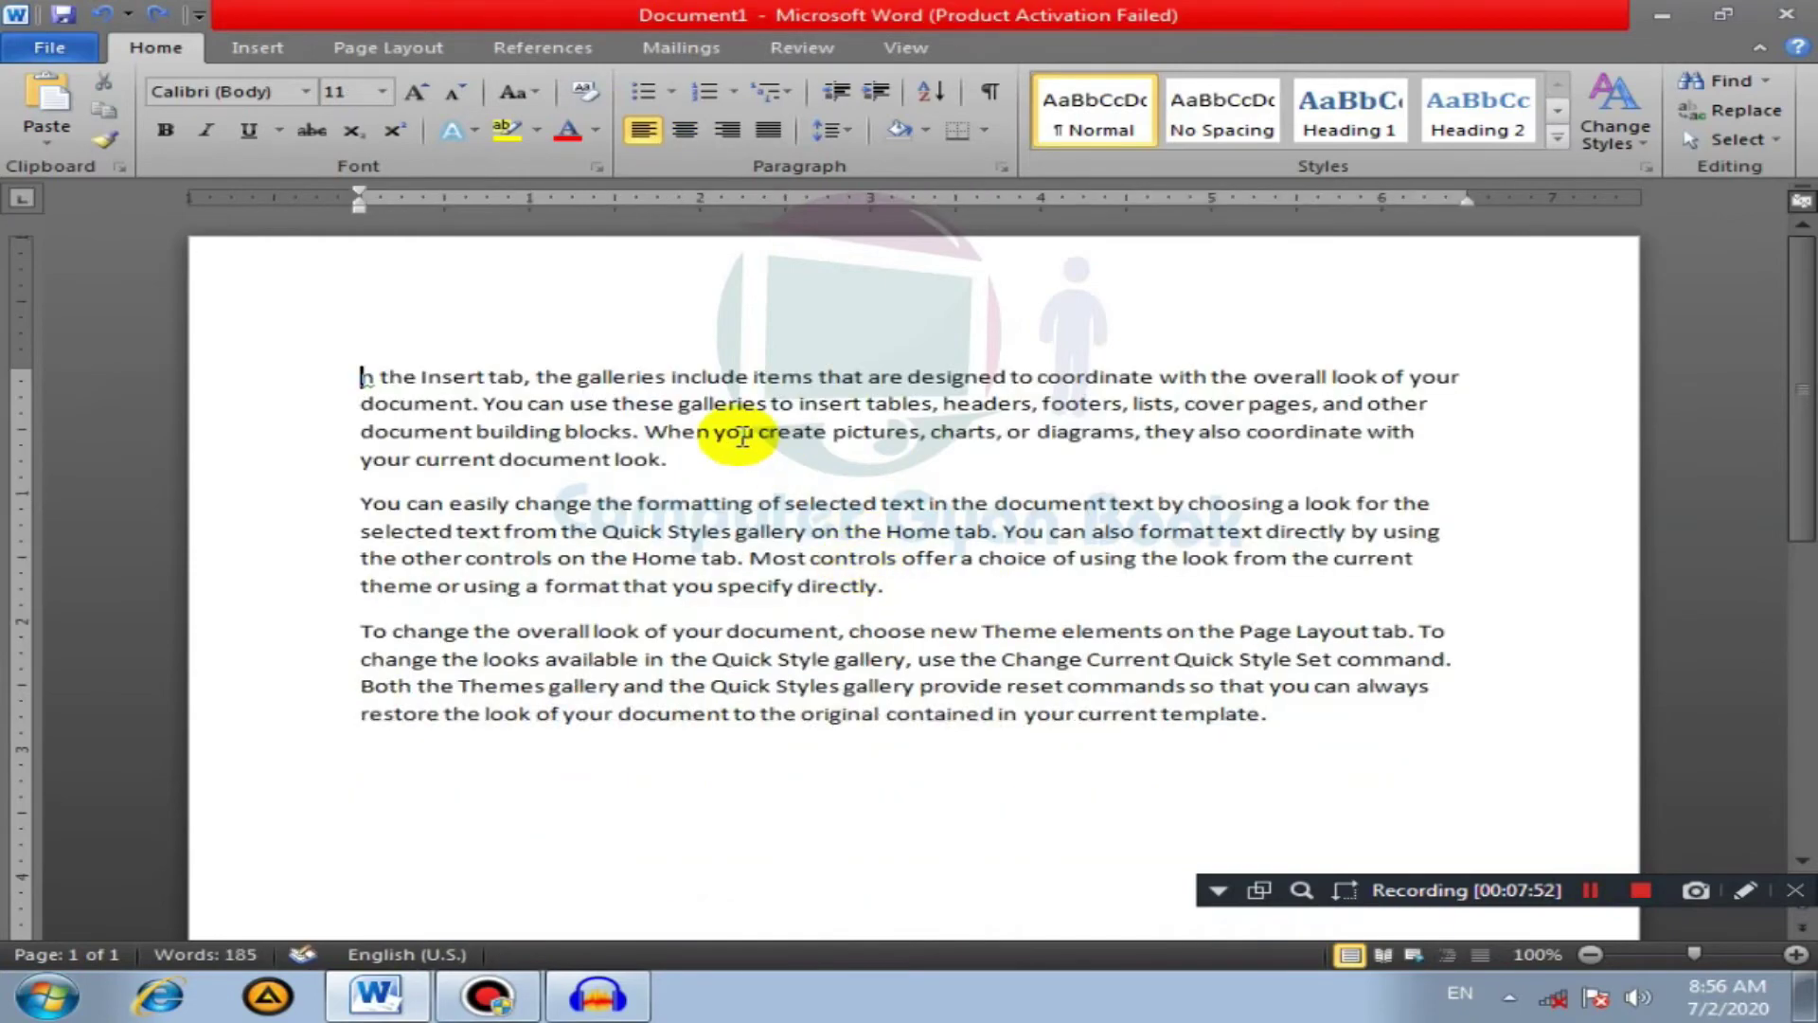
Step: Select all three sample paragraphs and delete them, leaving the page empty
{"action": "left_click", "coordinate": [254, 49]}
{"action": "left_click", "coordinate": [227, 123]}
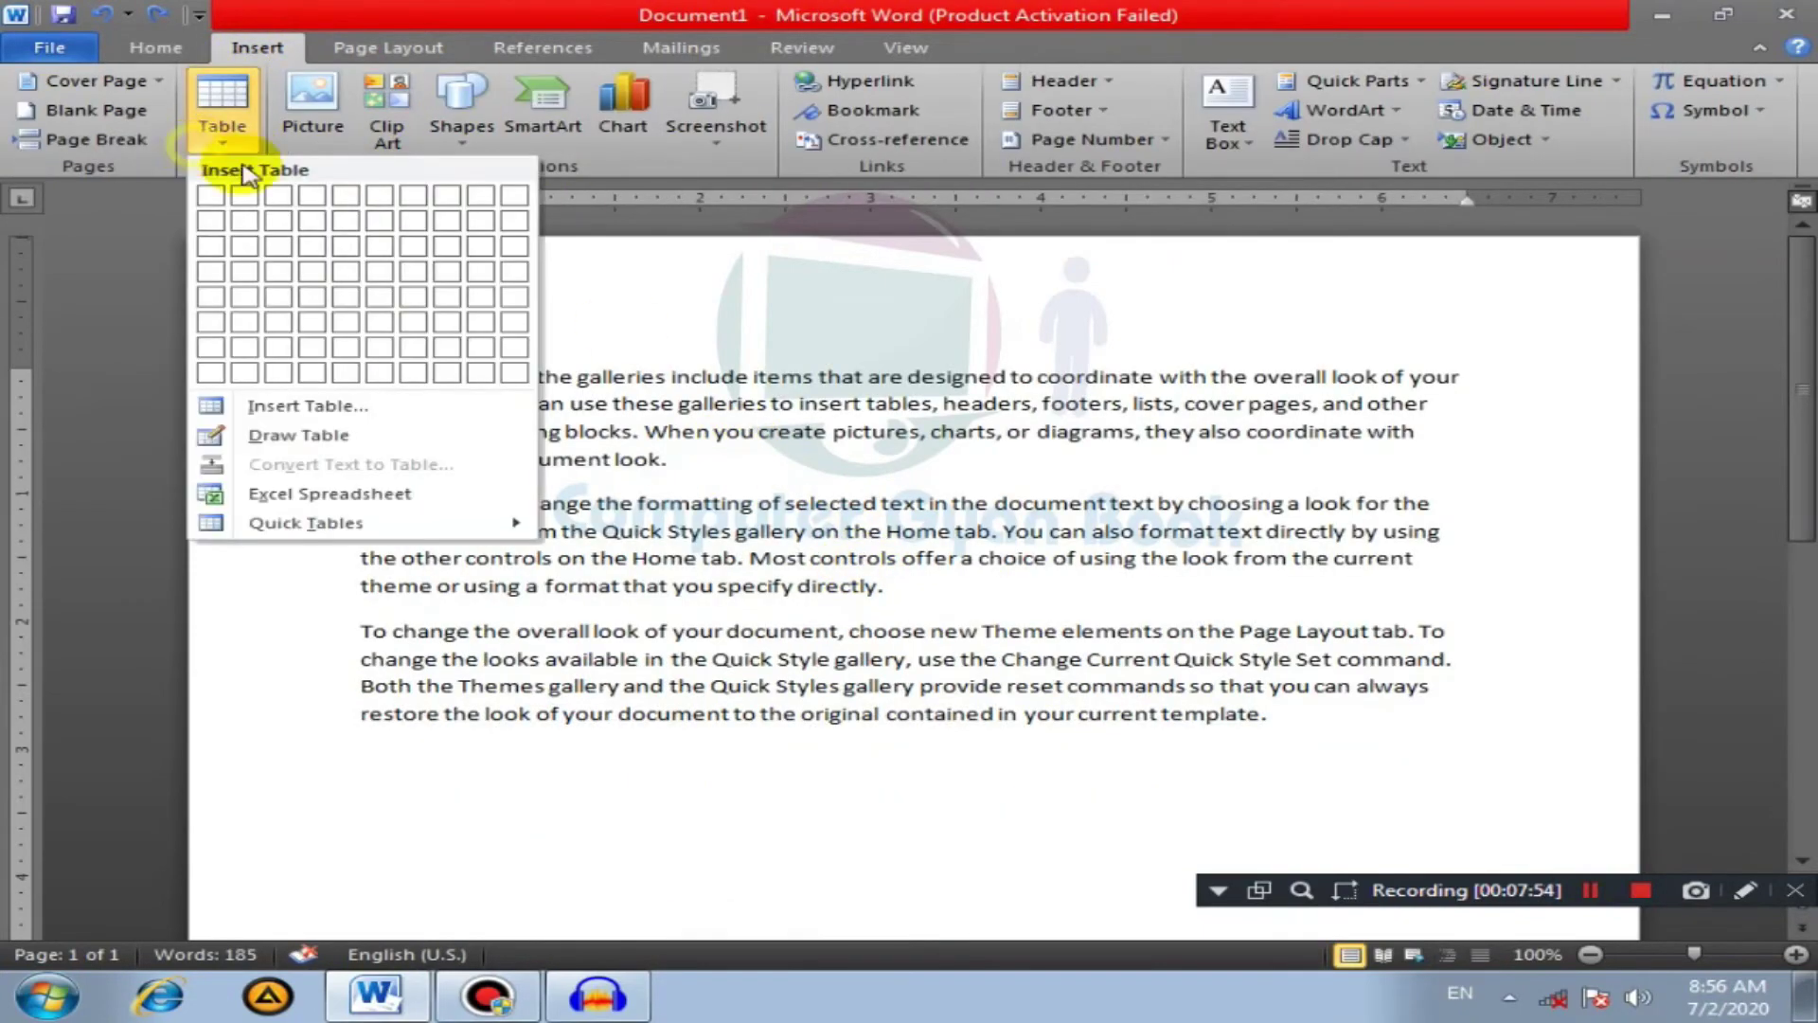
{"action": "left_click", "coordinate": [690, 284]}
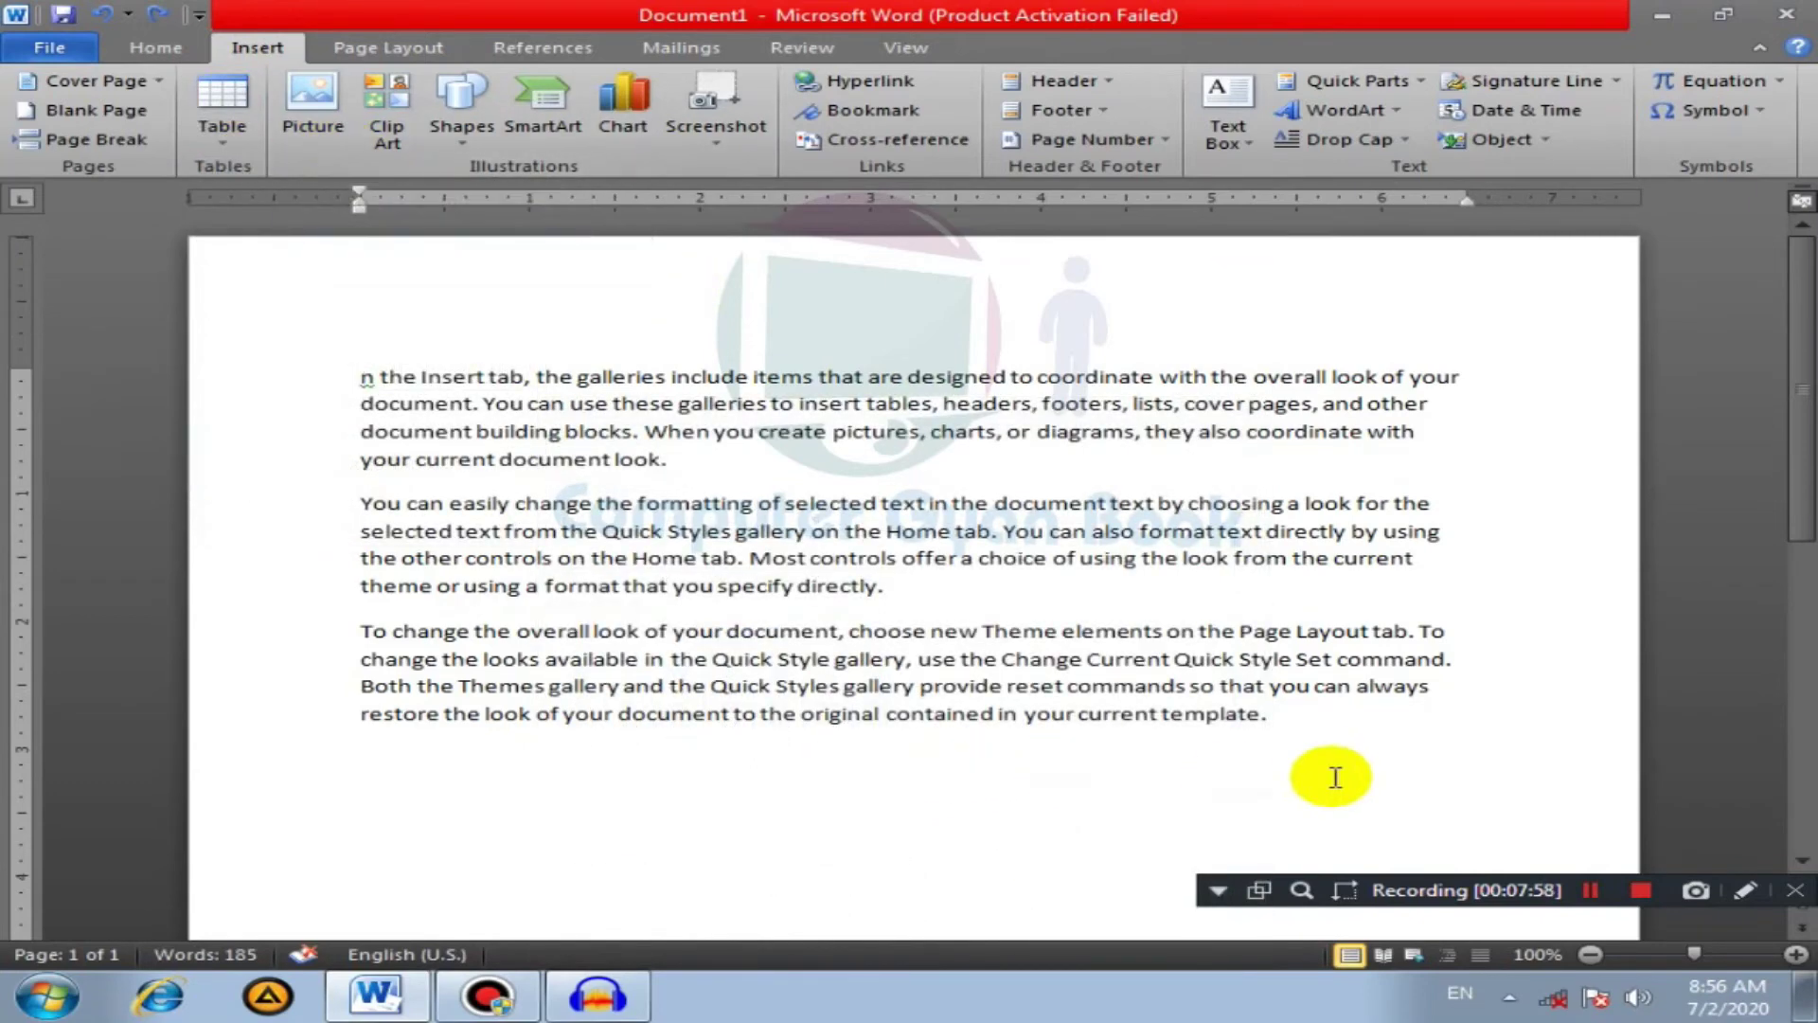
{"action": "left_click_drag", "start_coordinate": [1331, 772], "coordinate": [21, 360]}
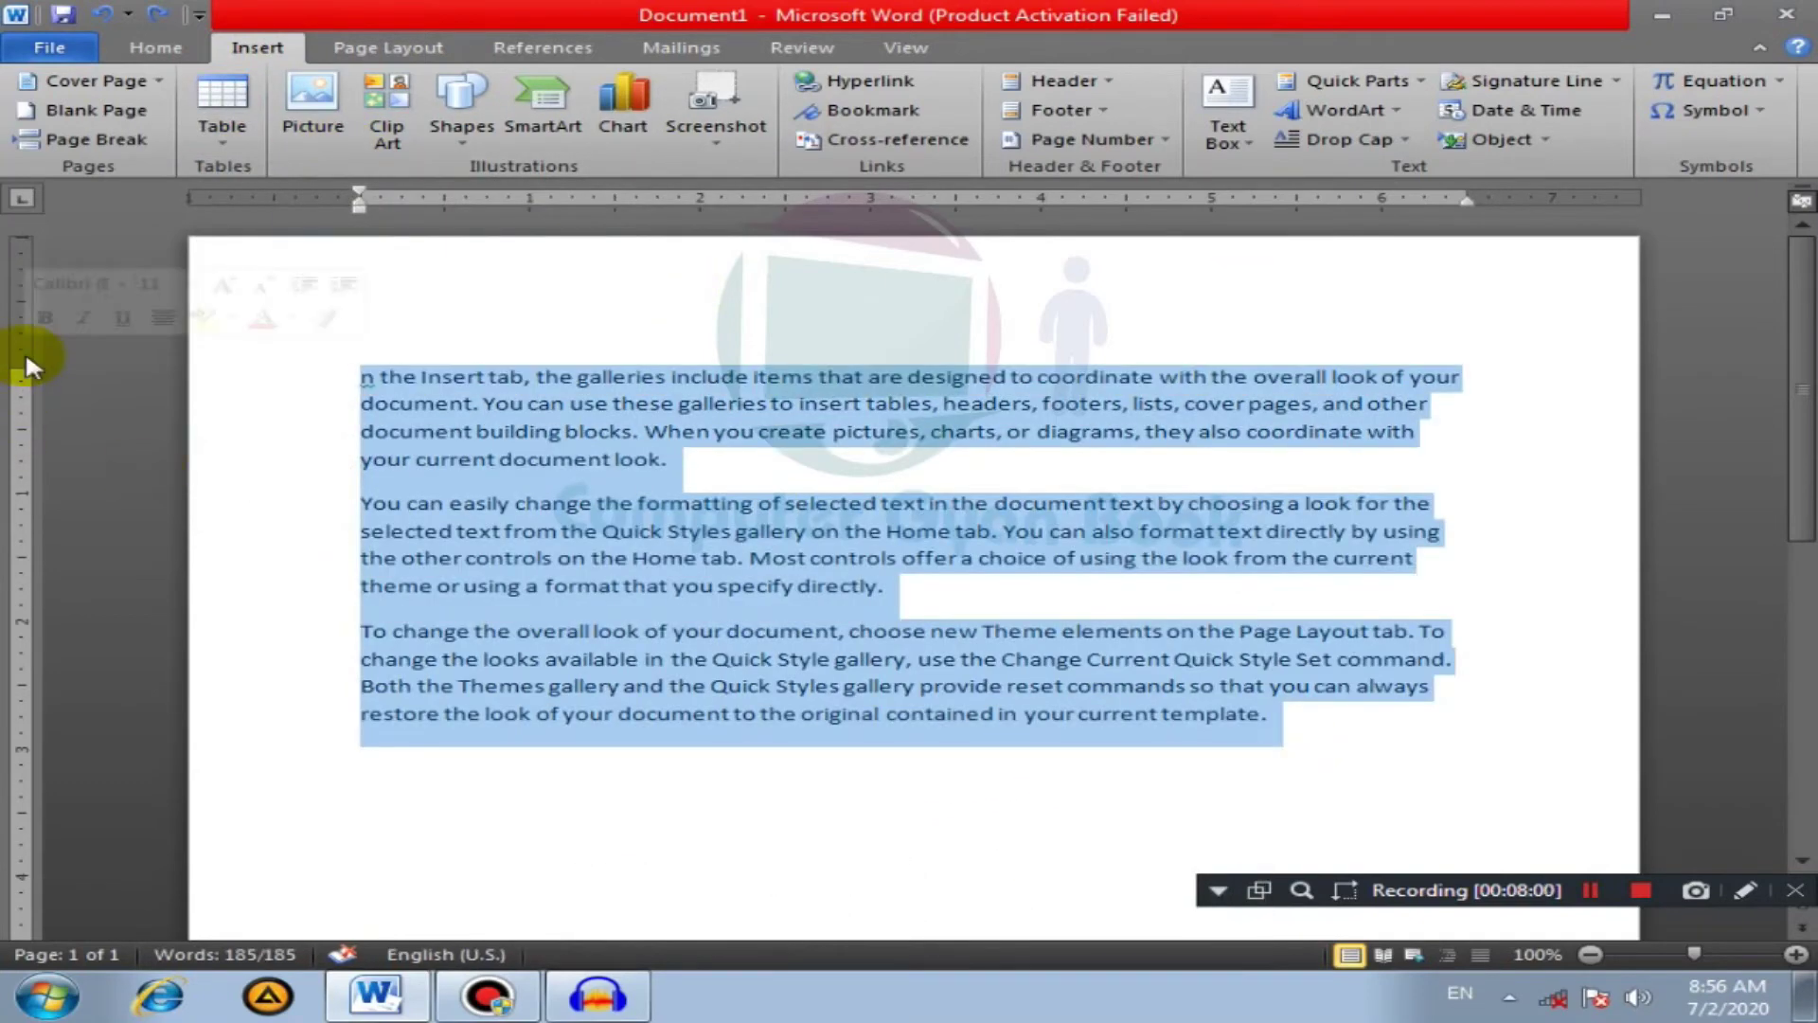
{"action": "key", "text": "Delete"}
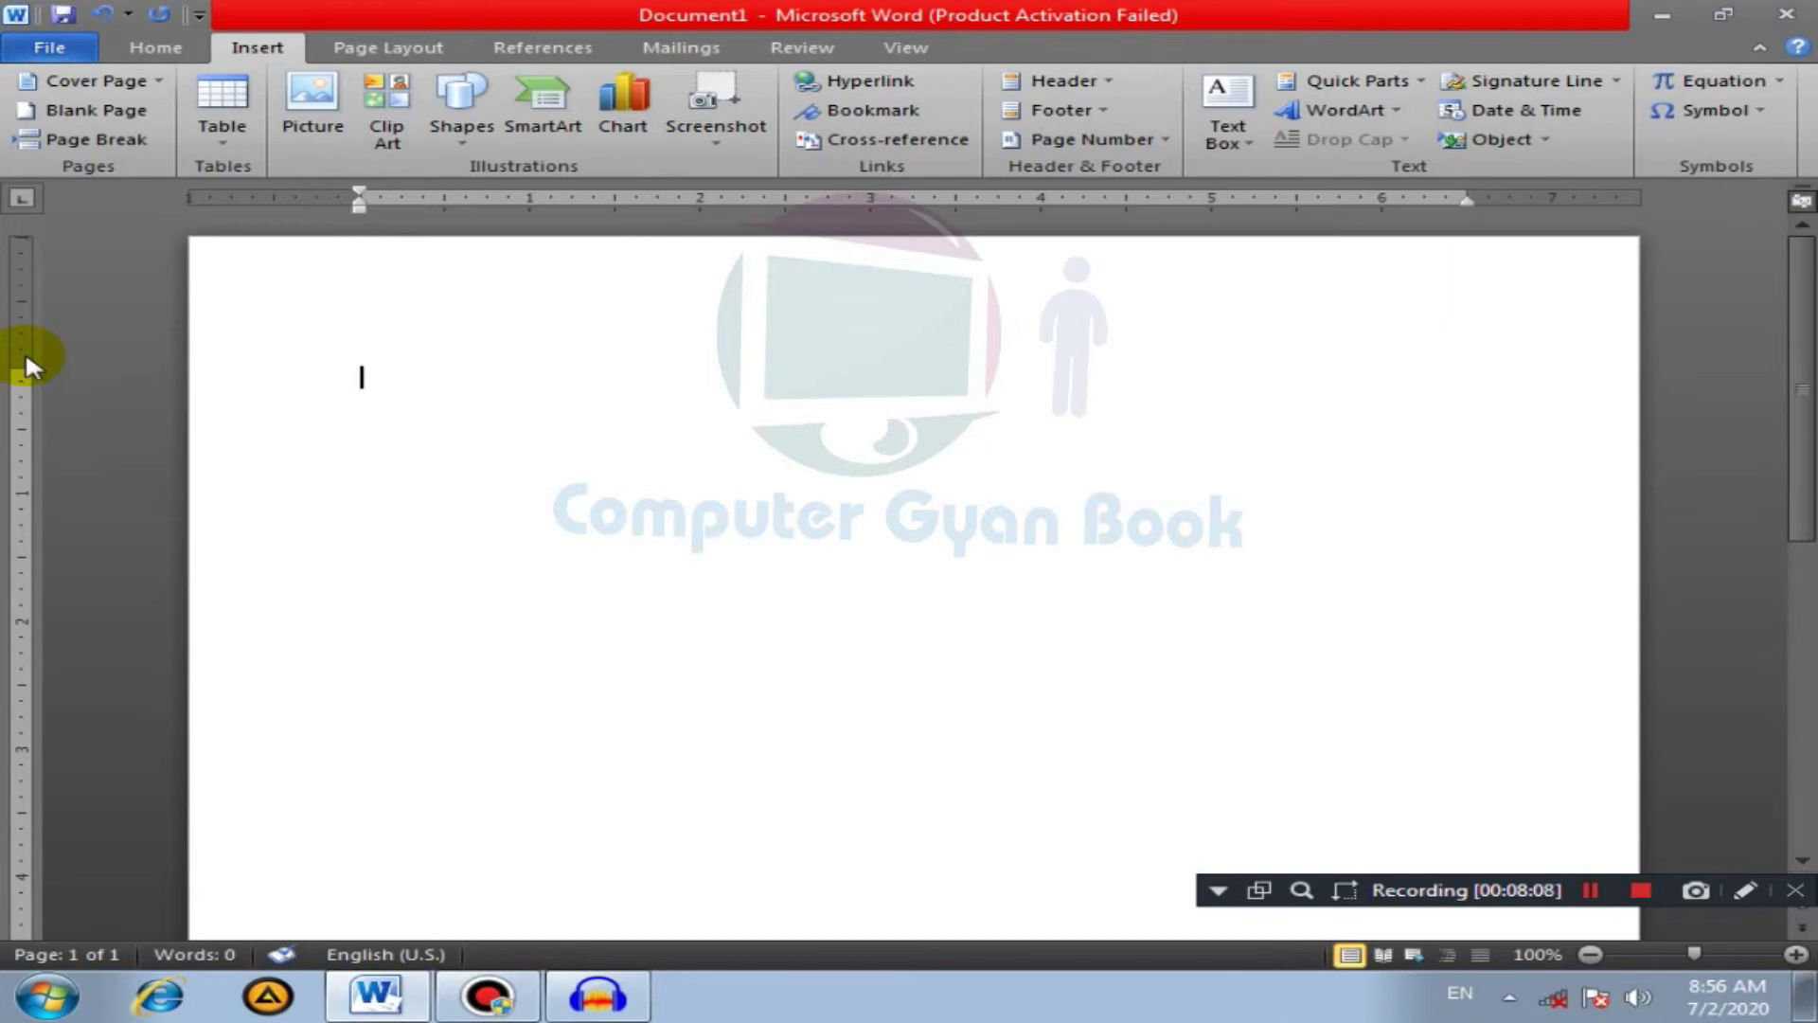
Step: Insert the photo 20190913_154303 from the Desktop's pixelLab folder
{"action": "left_click", "coordinate": [312, 105]}
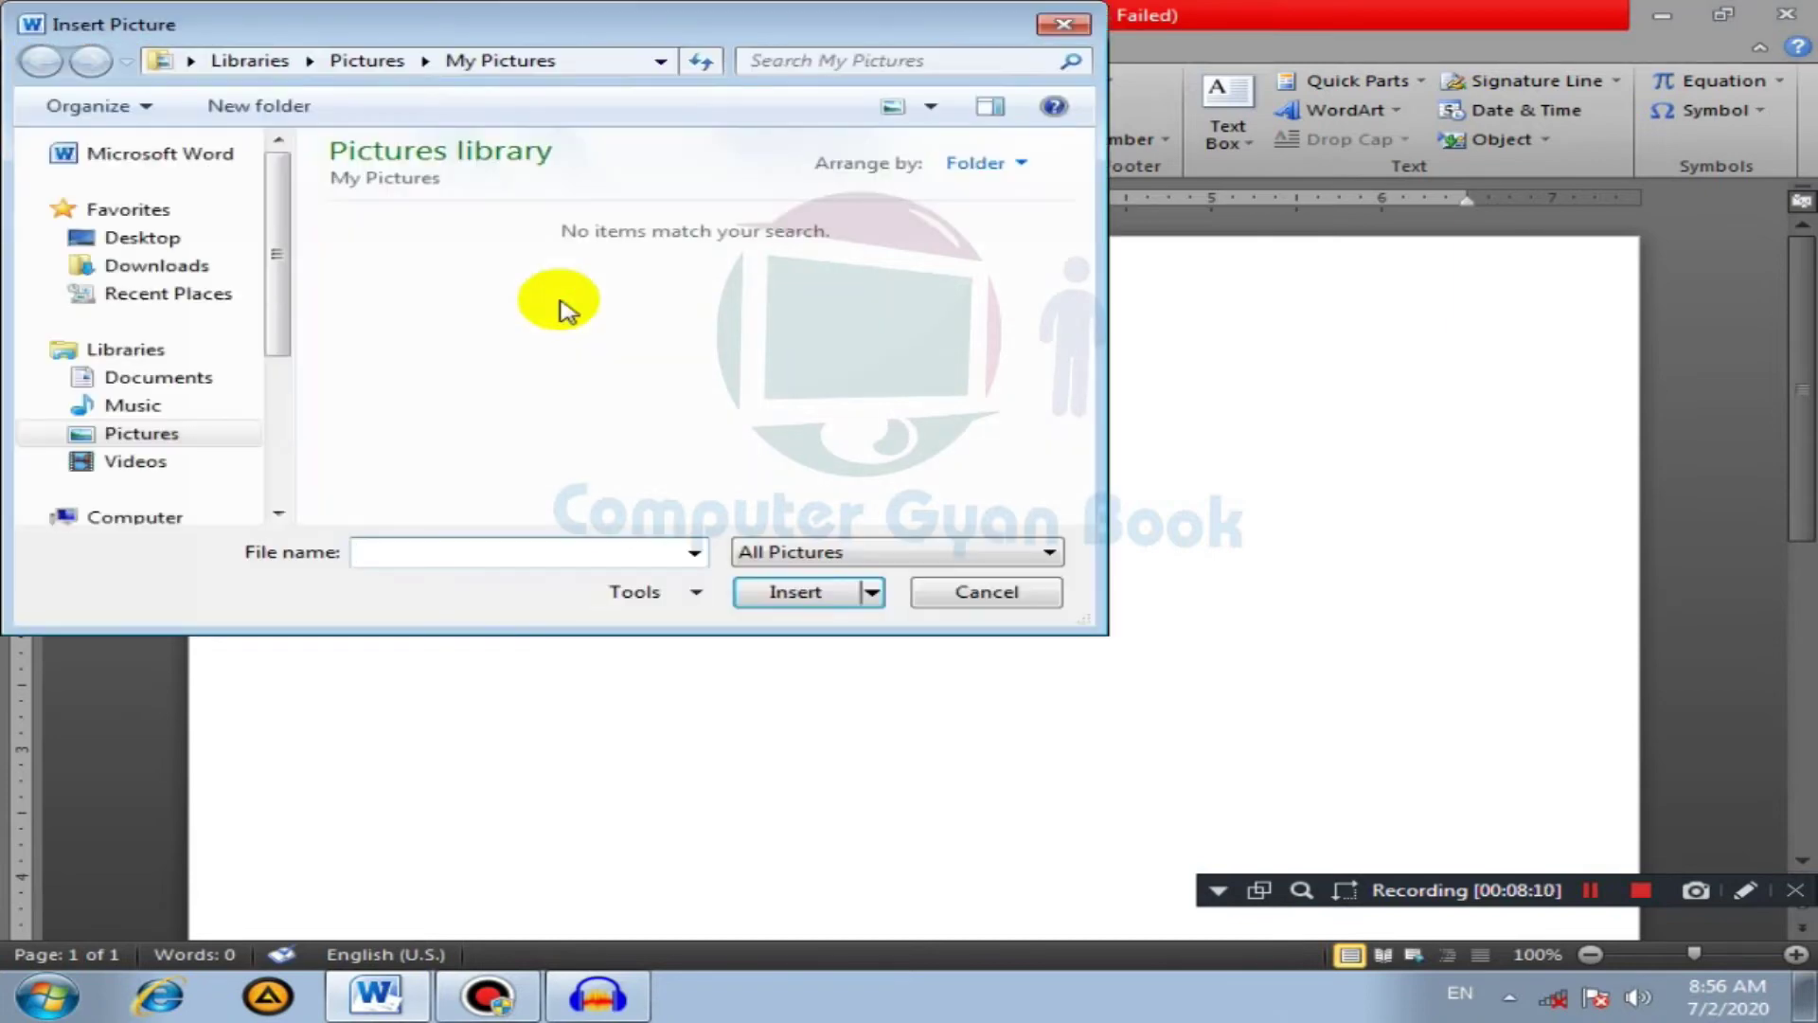
{"action": "left_click", "coordinate": [188, 249]}
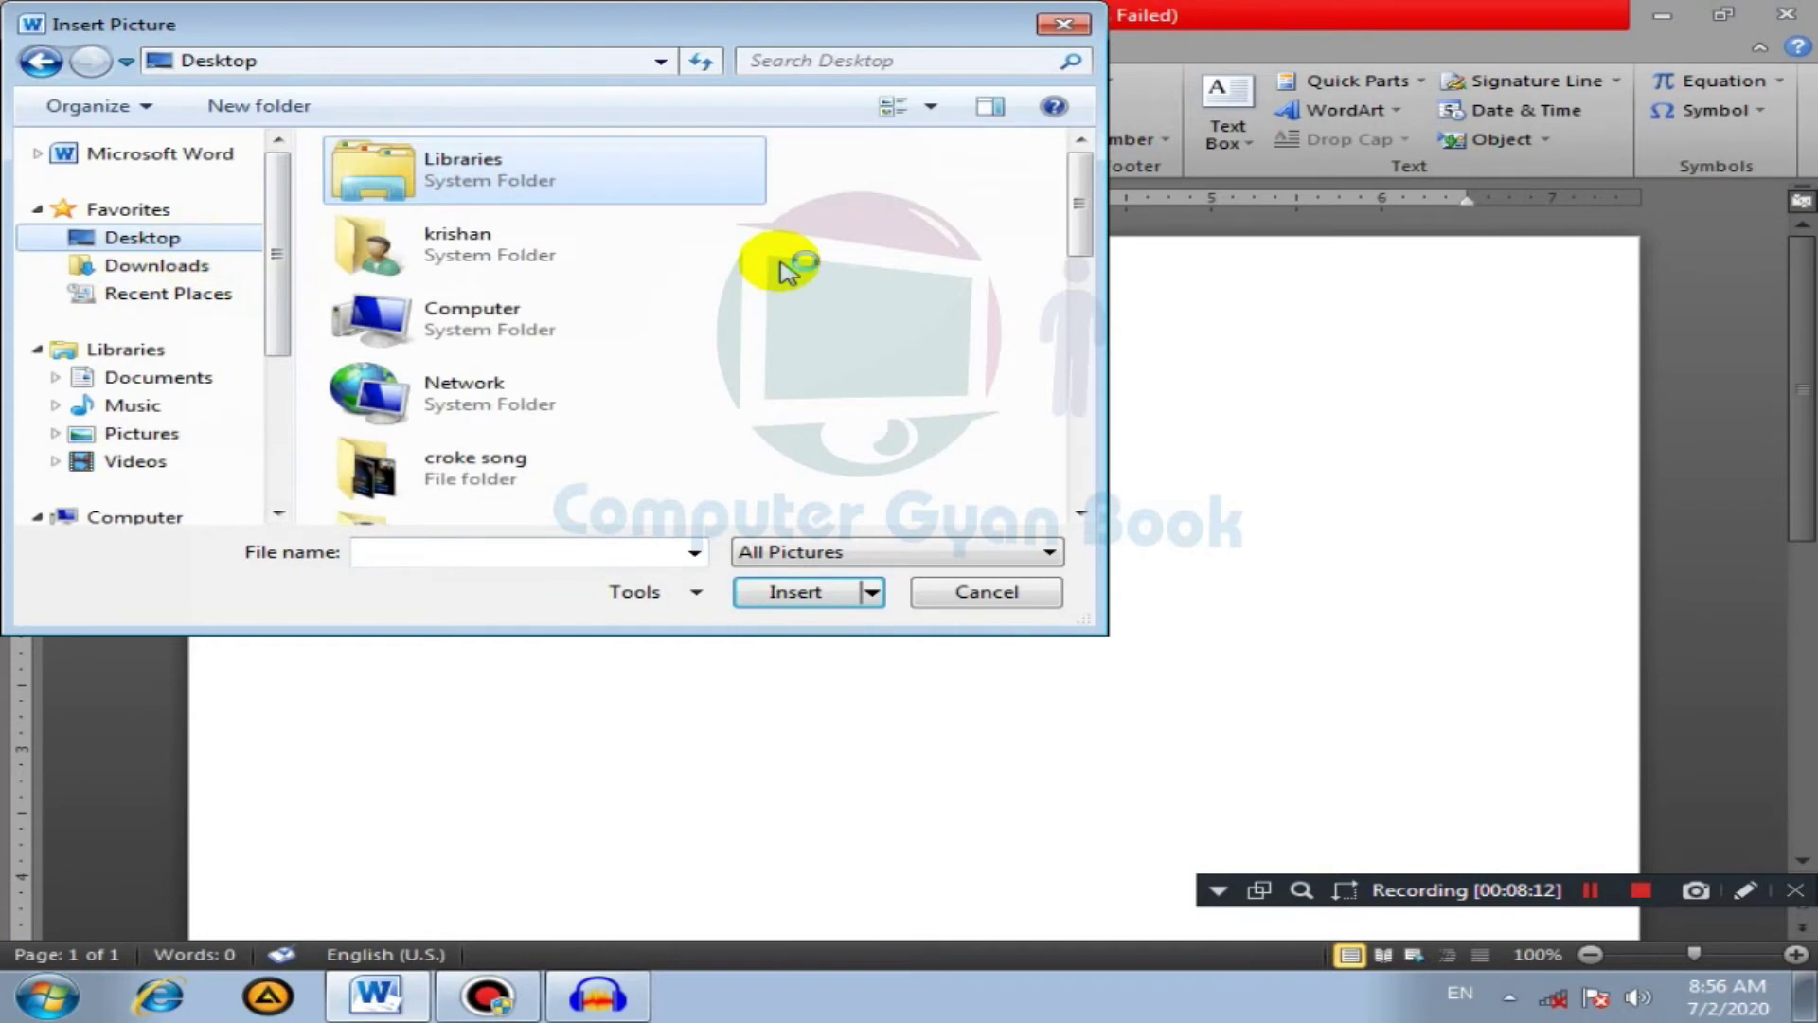
{"action": "left_click_drag", "start_coordinate": [1077, 203], "coordinate": [1104, 357]}
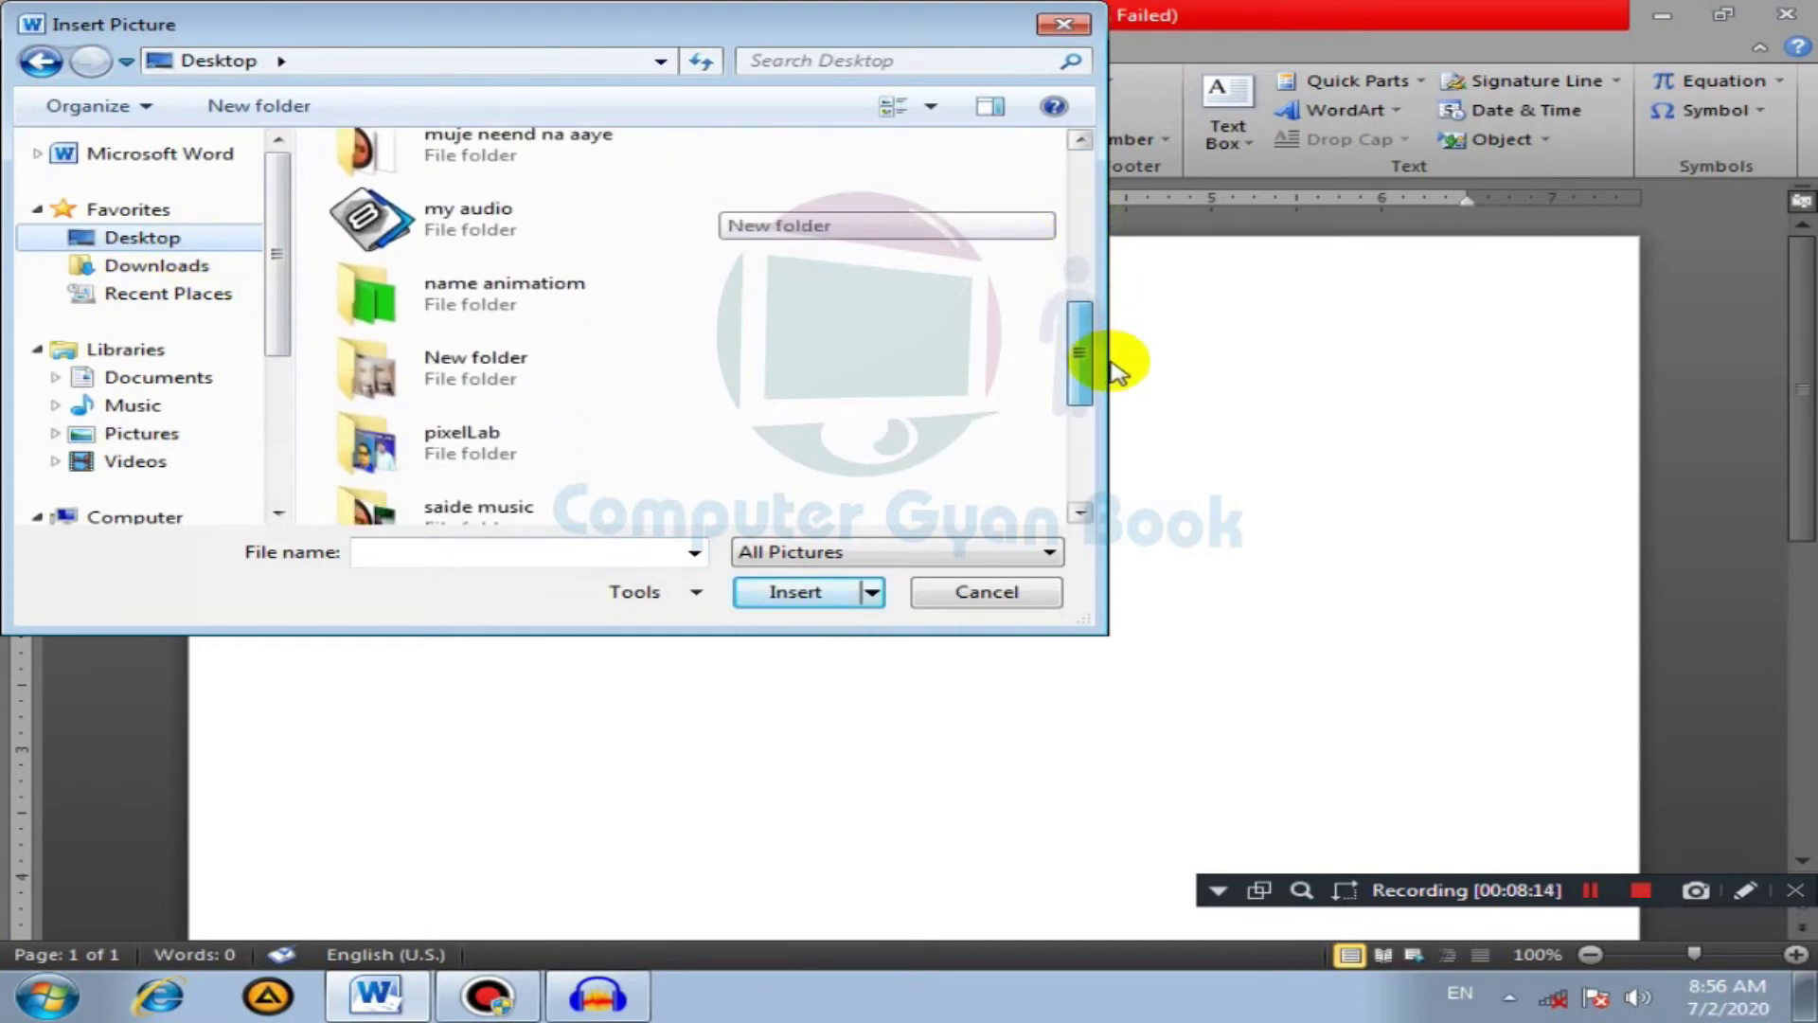
{"action": "double_click", "coordinate": [471, 441]}
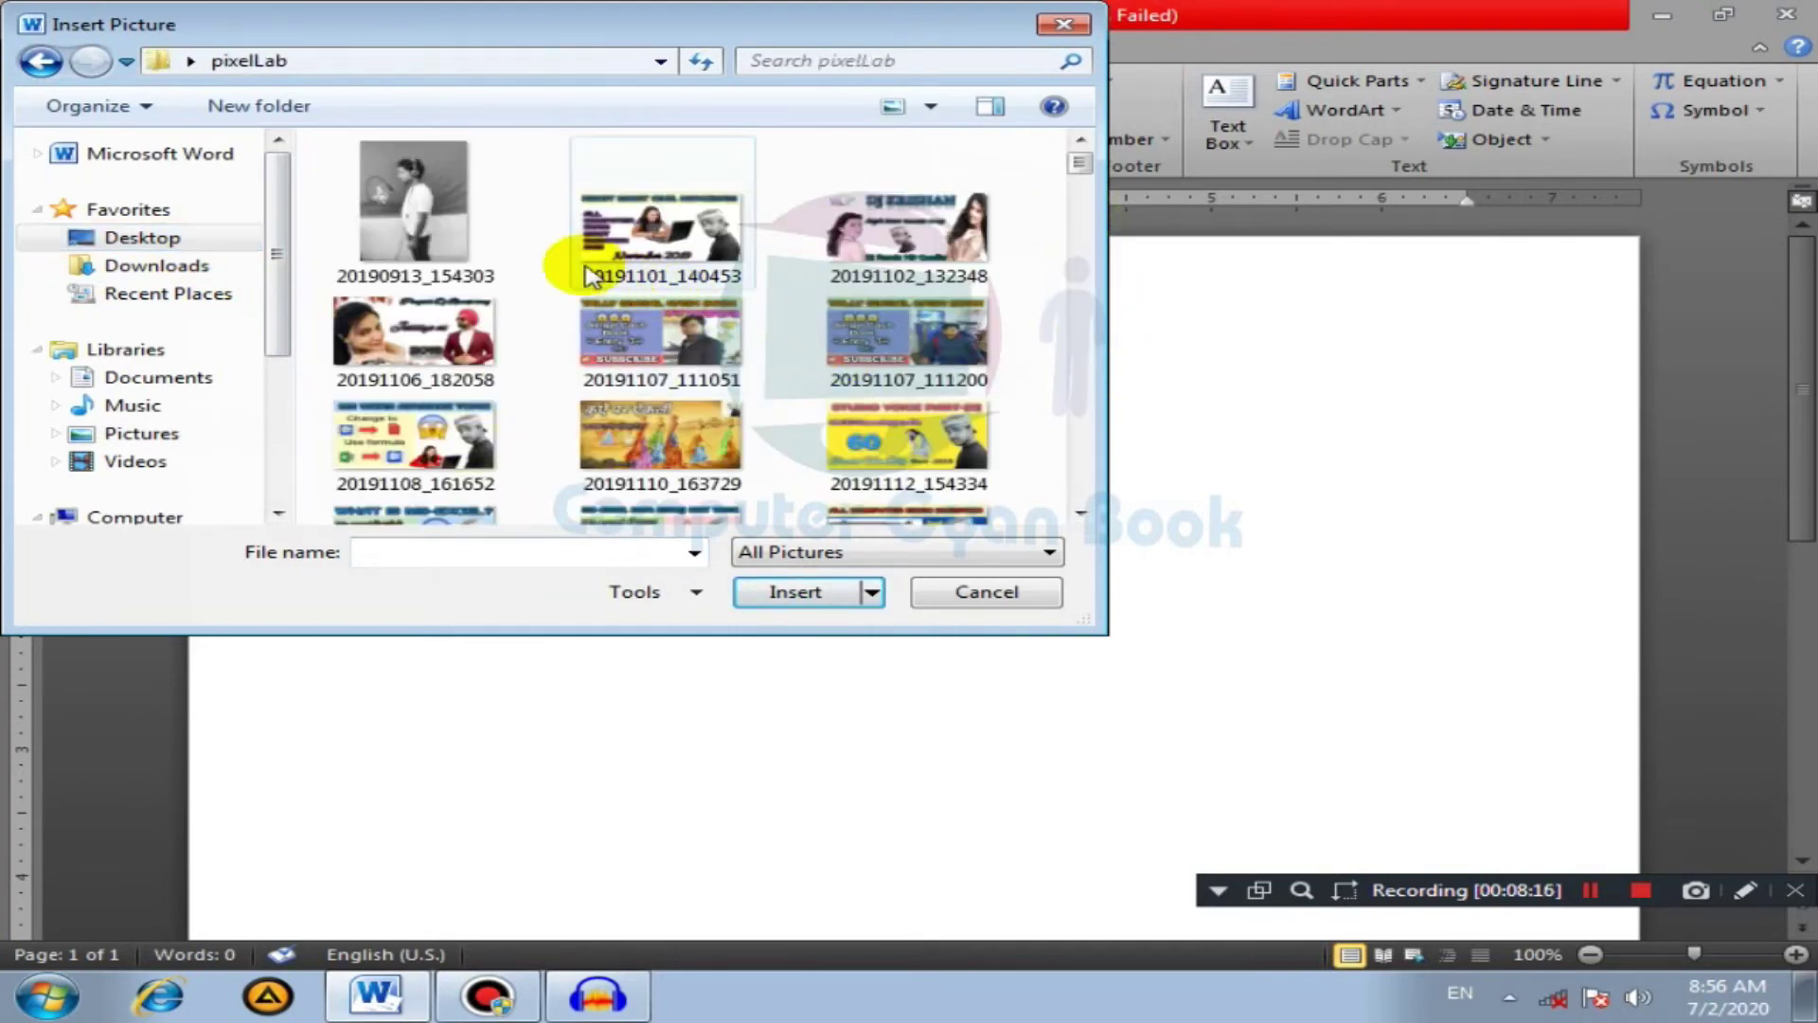
{"action": "left_click", "coordinate": [454, 227]}
{"action": "left_click", "coordinate": [822, 594]}
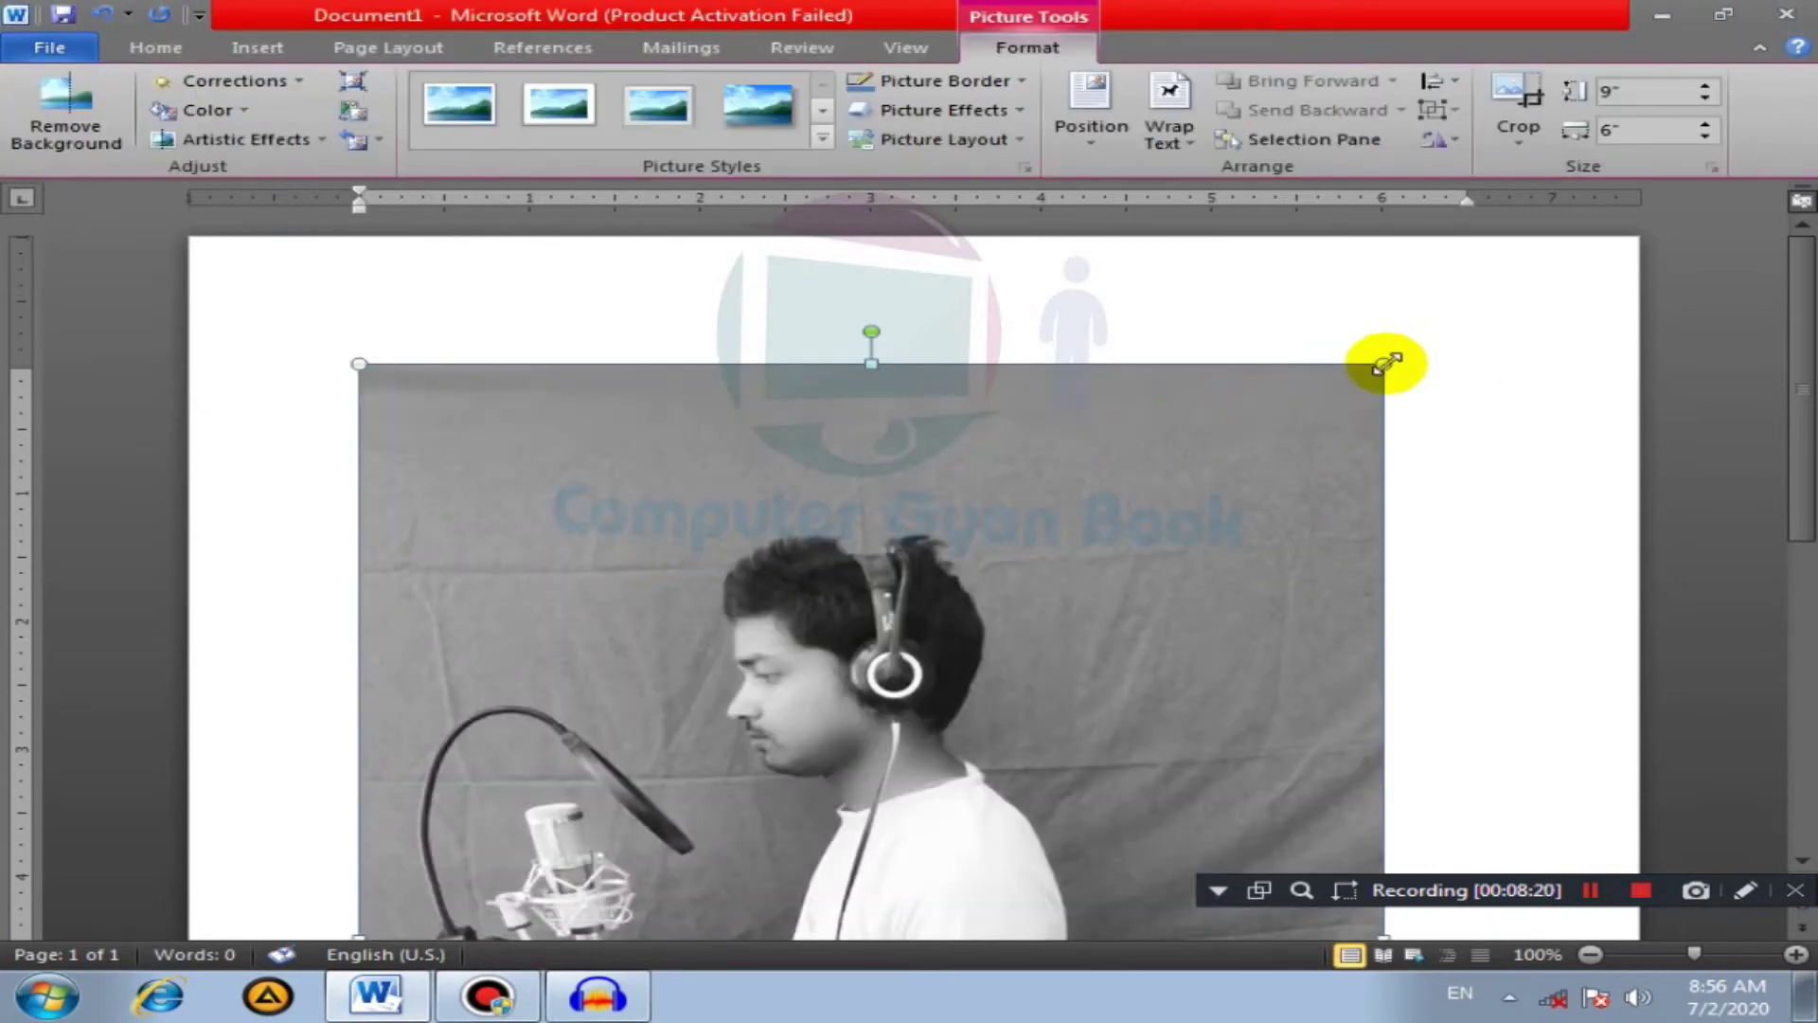
Step: Drag-resize the picture down to about 4.92 by 3.28 inches
{"action": "left_click_drag", "start_coordinate": [1800, 285], "coordinate": [1800, 587]}
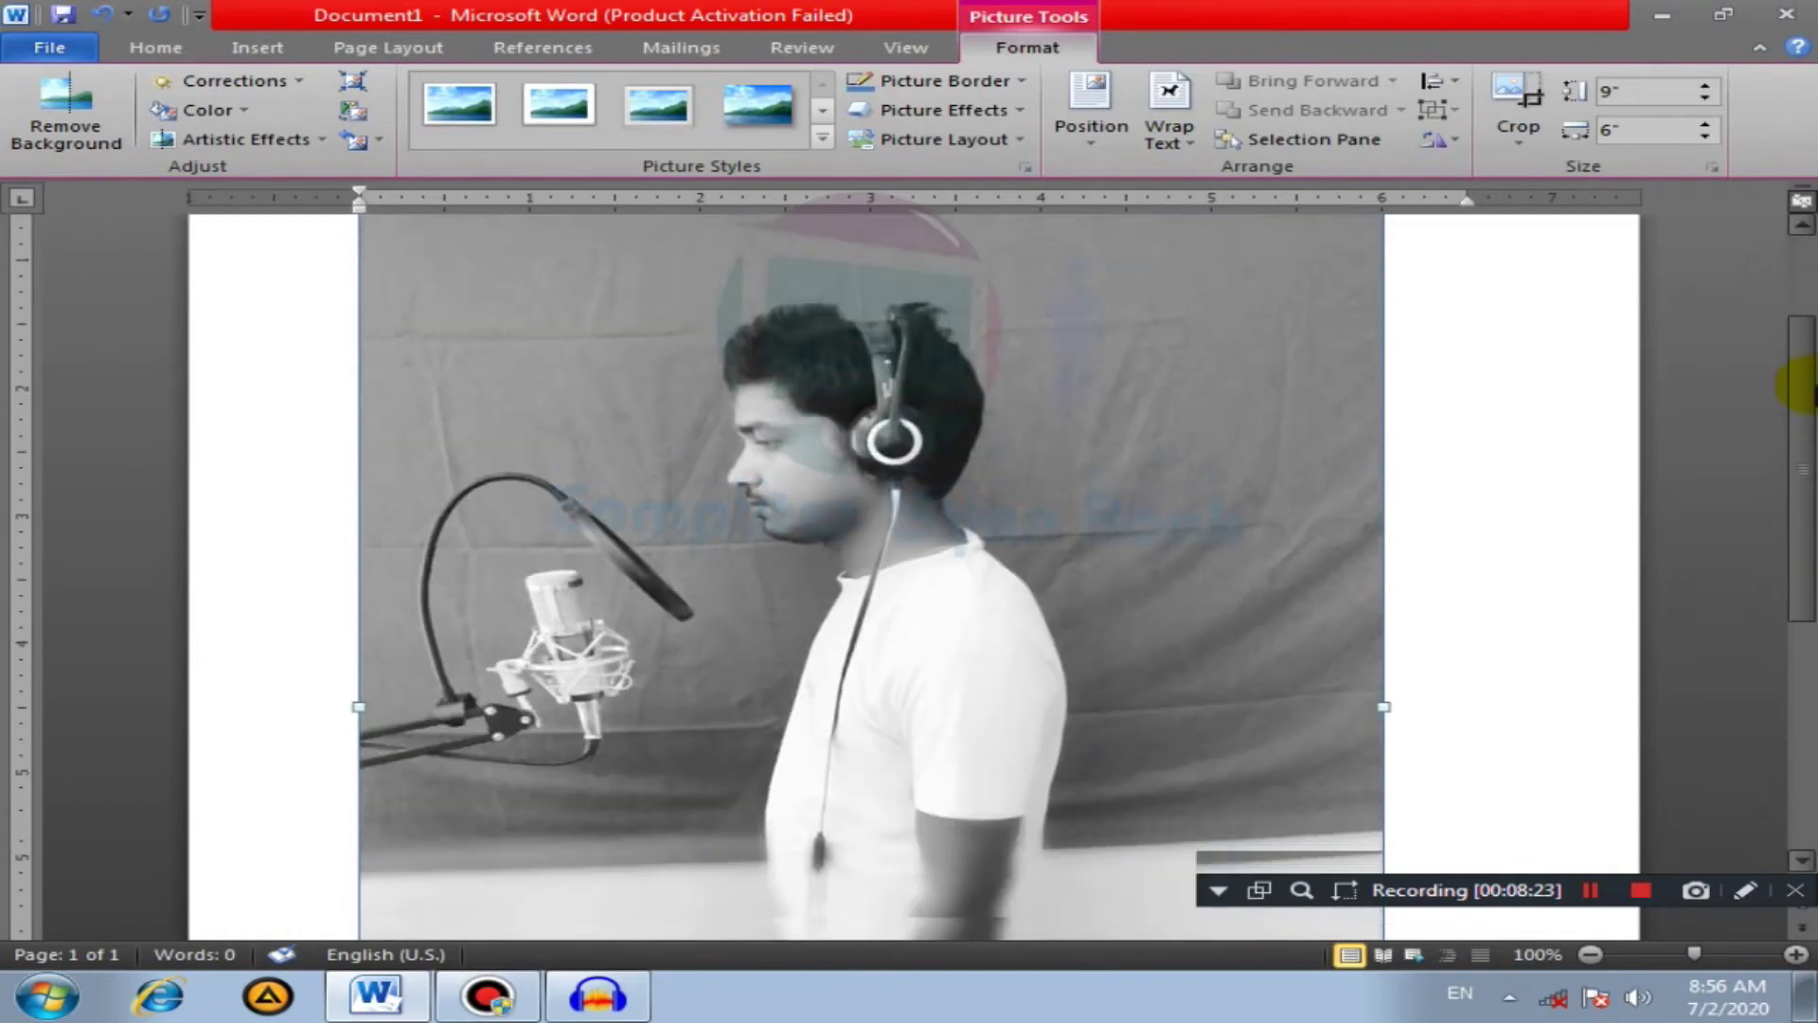
{"action": "mouse_move", "coordinate": [1799, 587]}
{"action": "left_mouse_down"}
{"action": "mouse_move", "coordinate": [1796, 568]}
{"action": "mouse_move", "coordinate": [1794, 597]}
{"action": "left_mouse_up"}
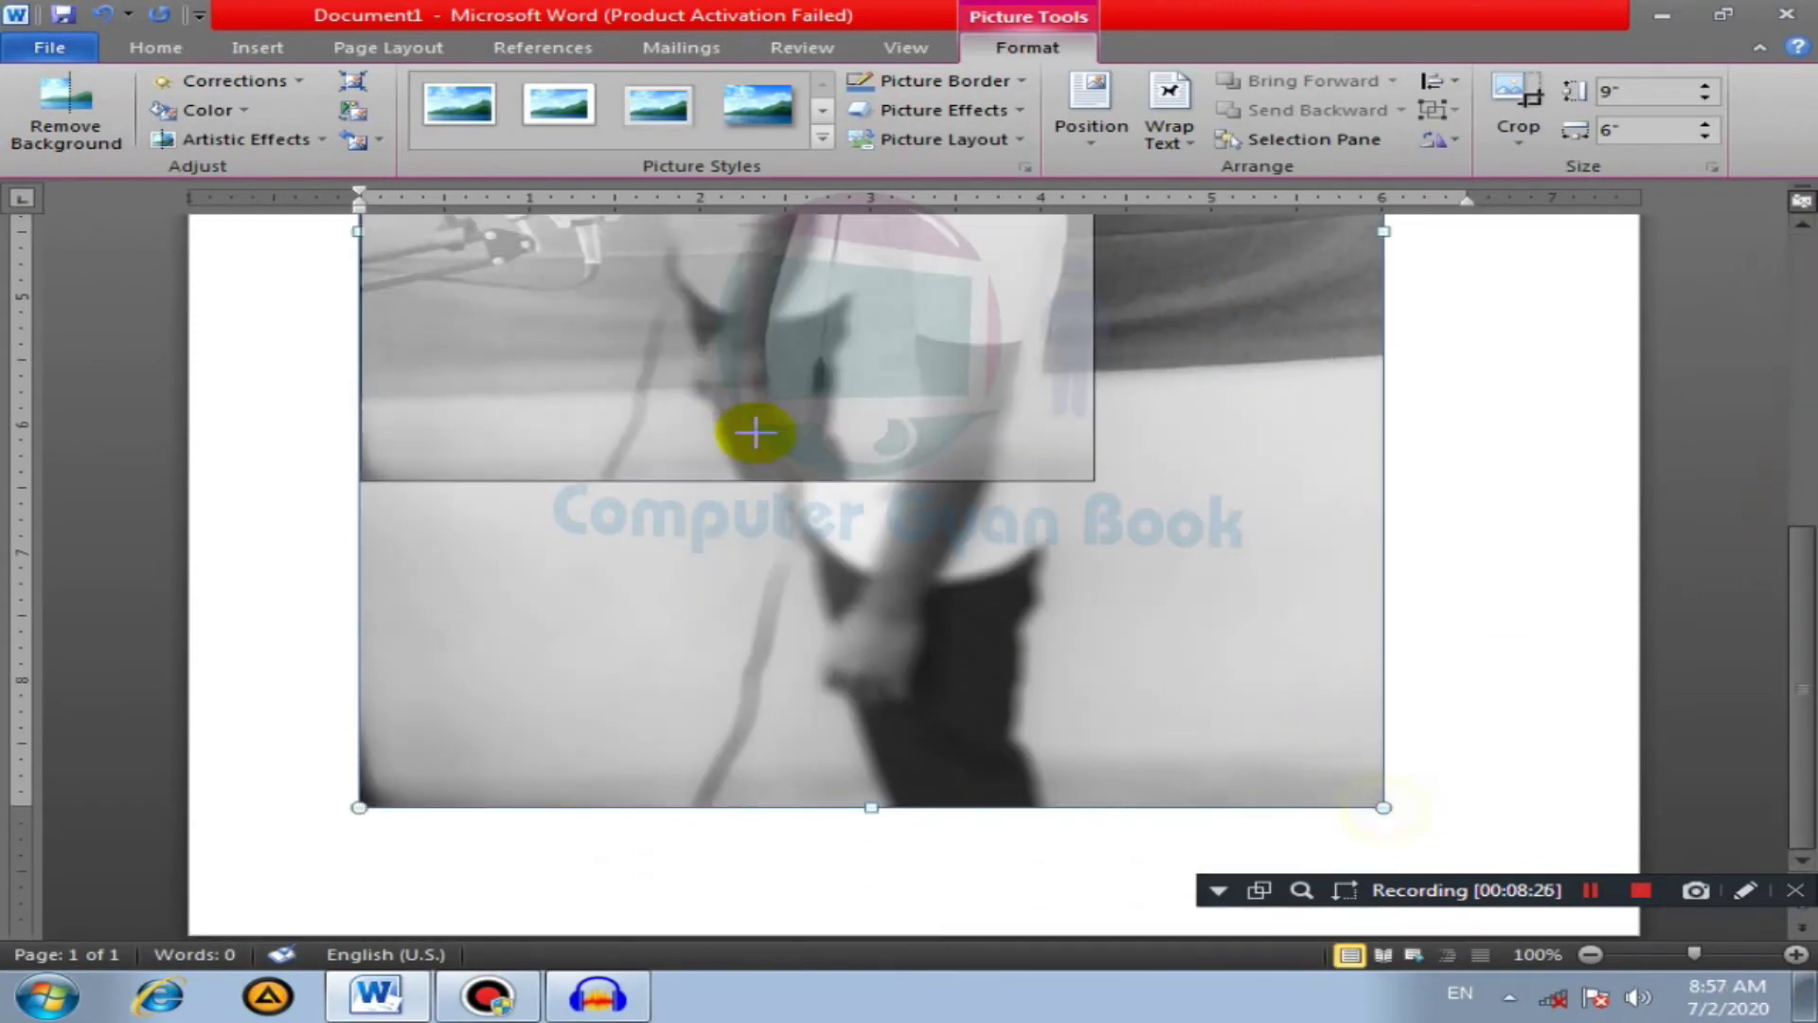
{"action": "left_click_drag", "start_coordinate": [1383, 808], "coordinate": [919, 285]}
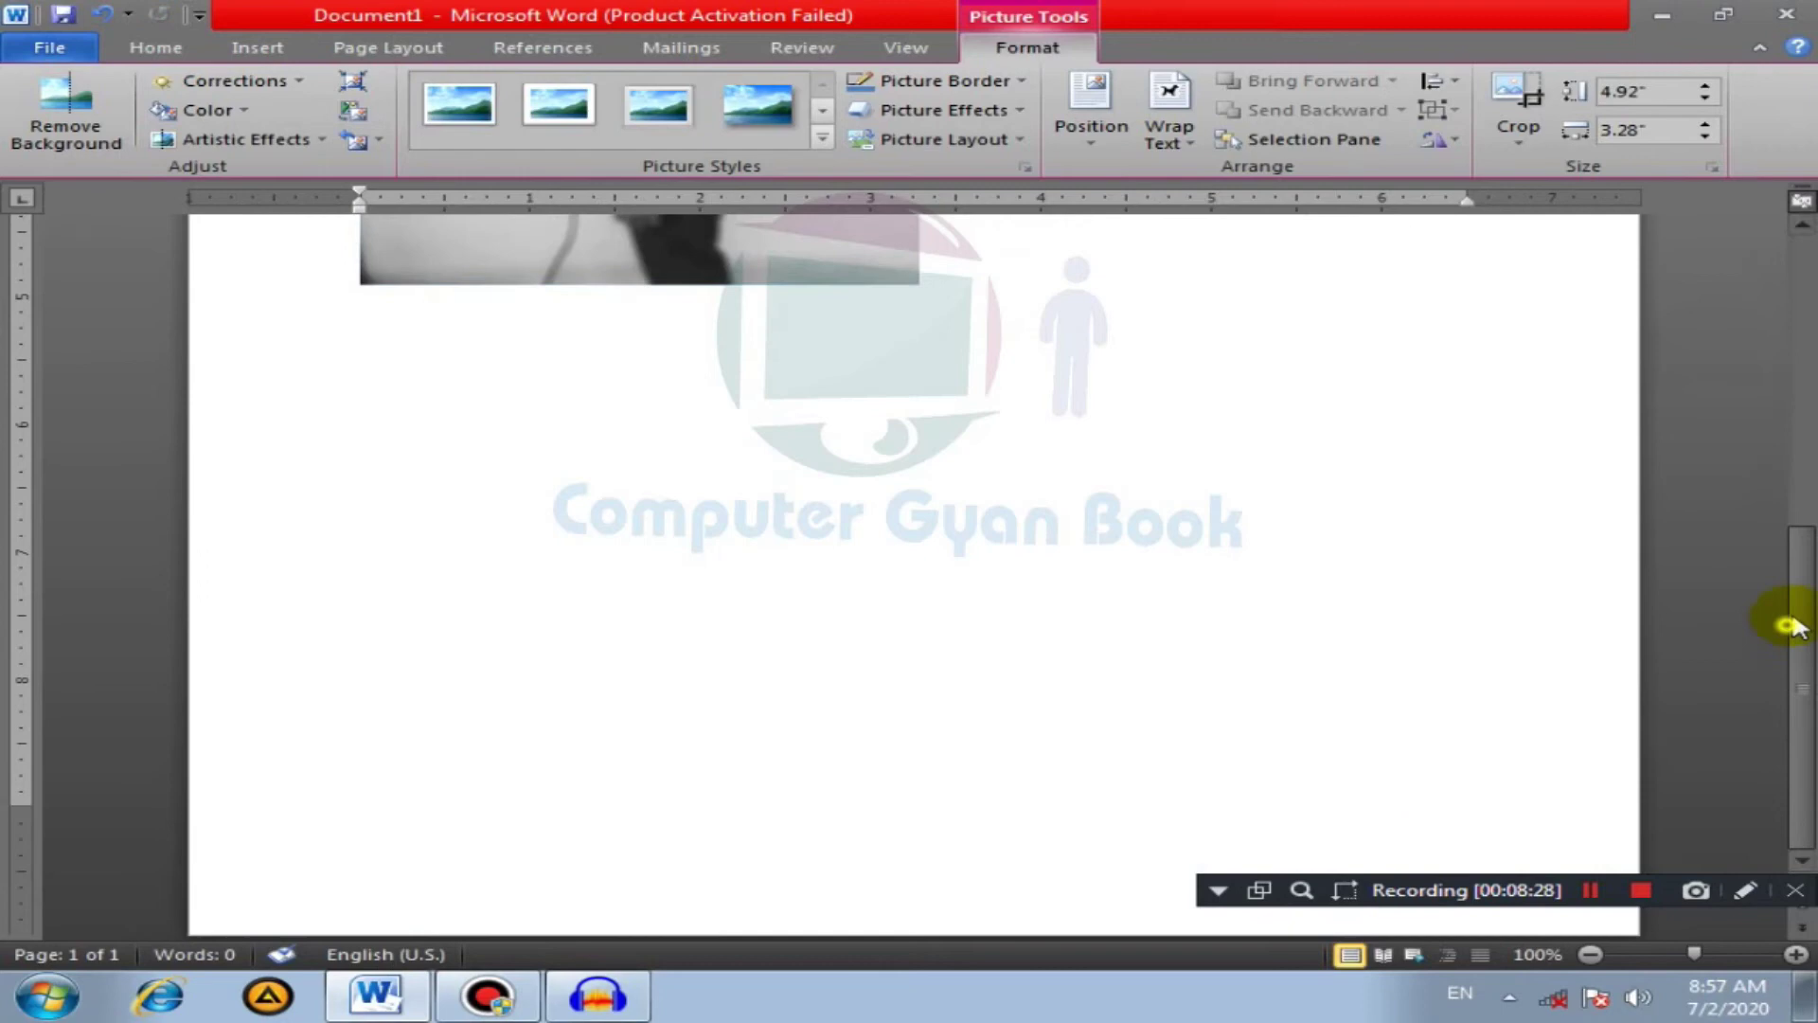
{"action": "left_click_drag", "start_coordinate": [1790, 606], "coordinate": [1797, 303]}
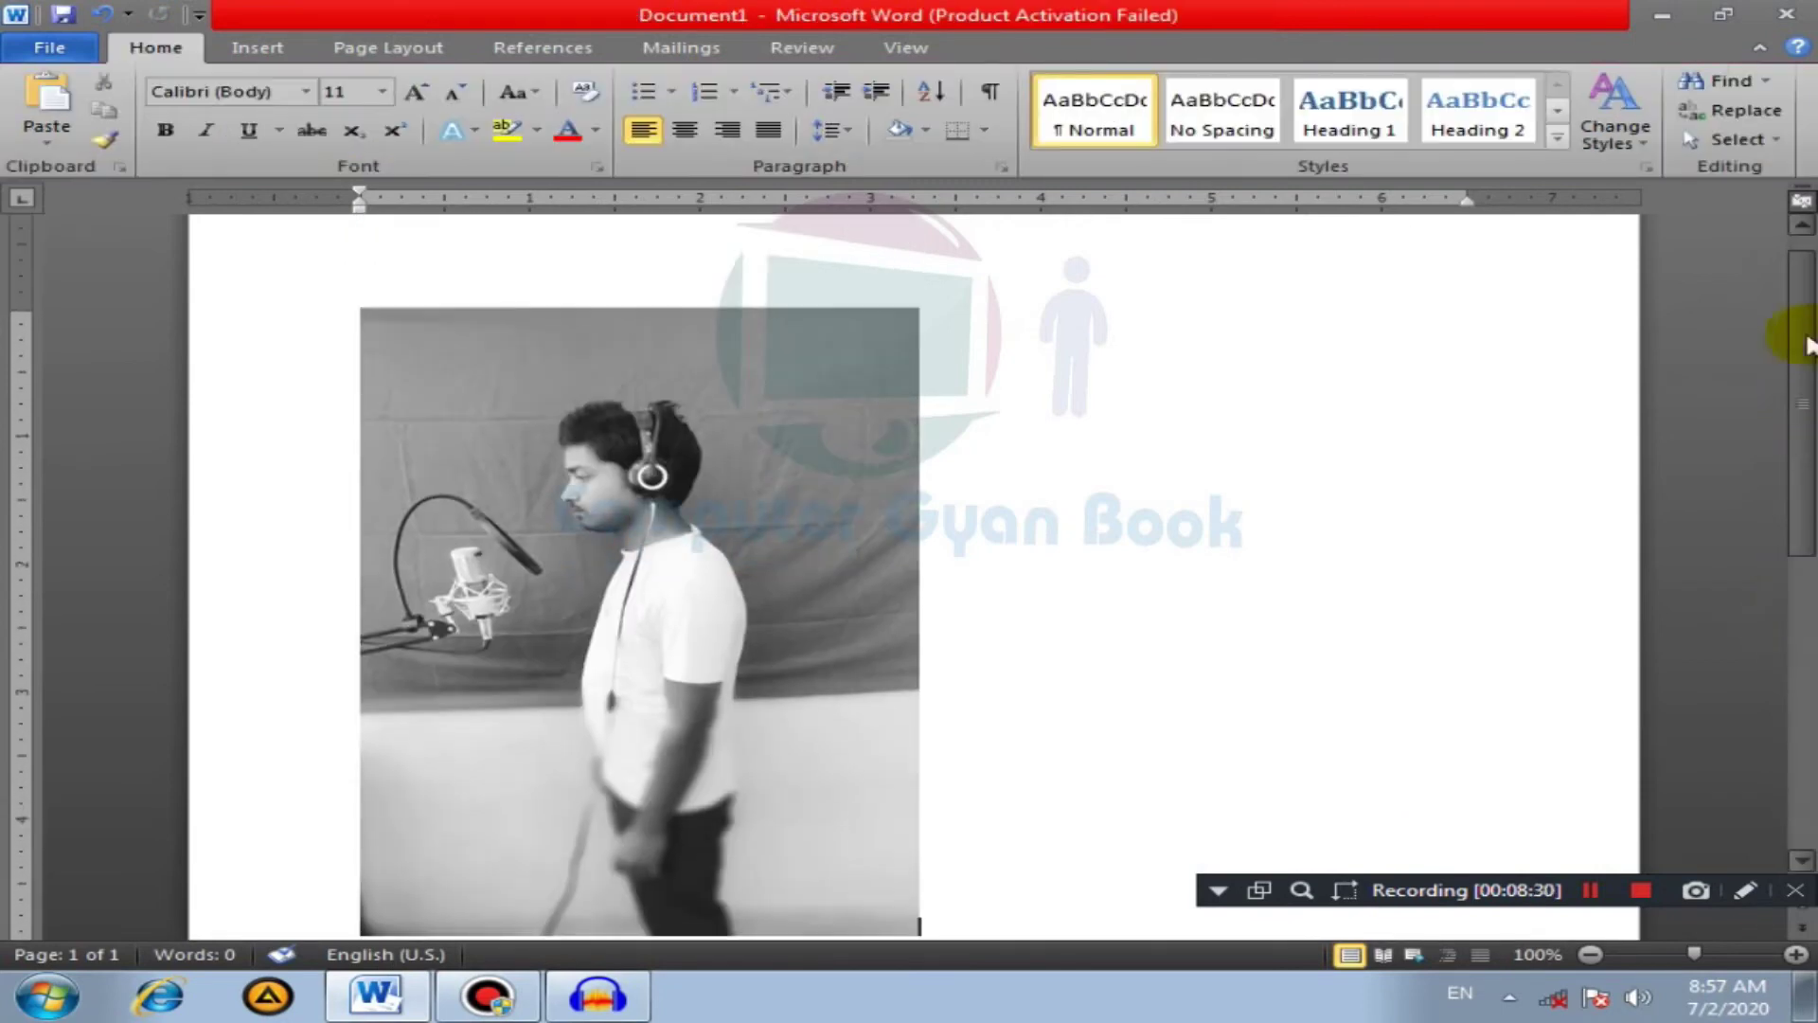
{"action": "left_click", "coordinate": [667, 466]}
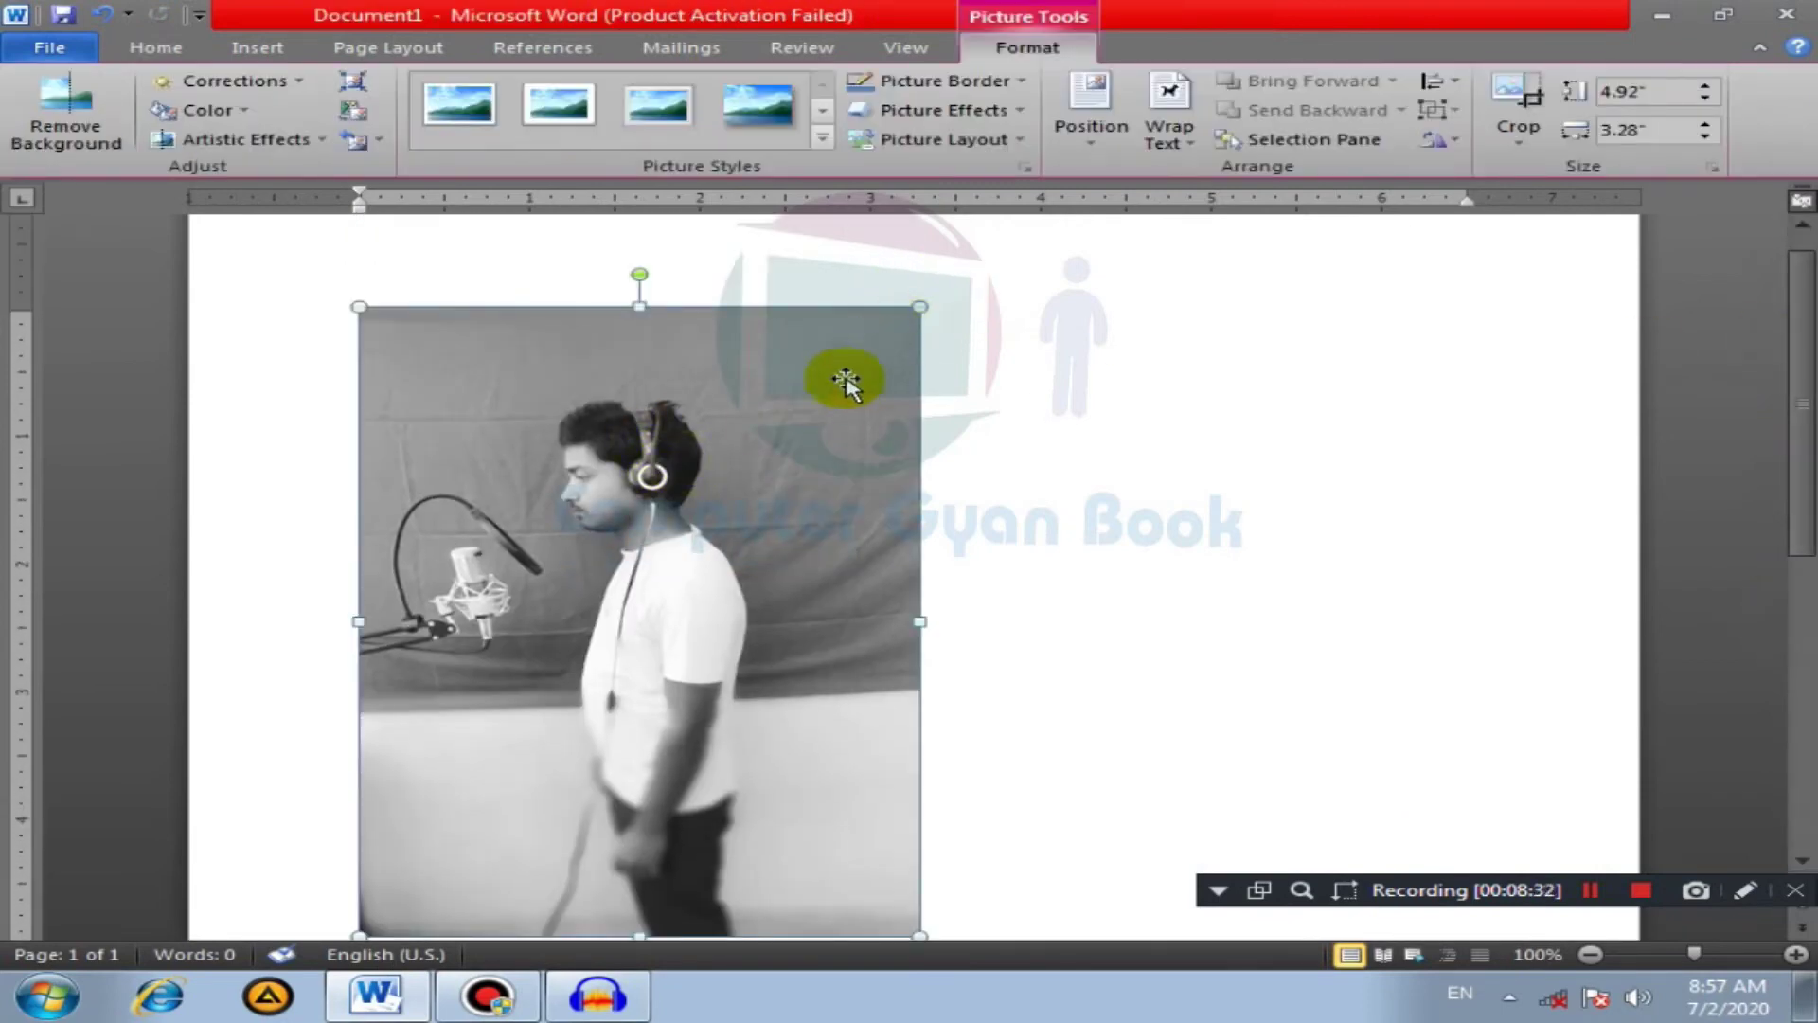
Step: Shrink the picture to 1.6 by 1.07 inches with the Size spinners, then squash its height
{"action": "left_click", "coordinate": [1704, 137]}
{"action": "left_click", "coordinate": [1704, 137]}
{"action": "left_click", "coordinate": [1703, 137]}
{"action": "left_click", "coordinate": [1704, 138]}
{"action": "left_click", "coordinate": [1745, 890]}
{"action": "left_click", "coordinate": [1714, 681]}
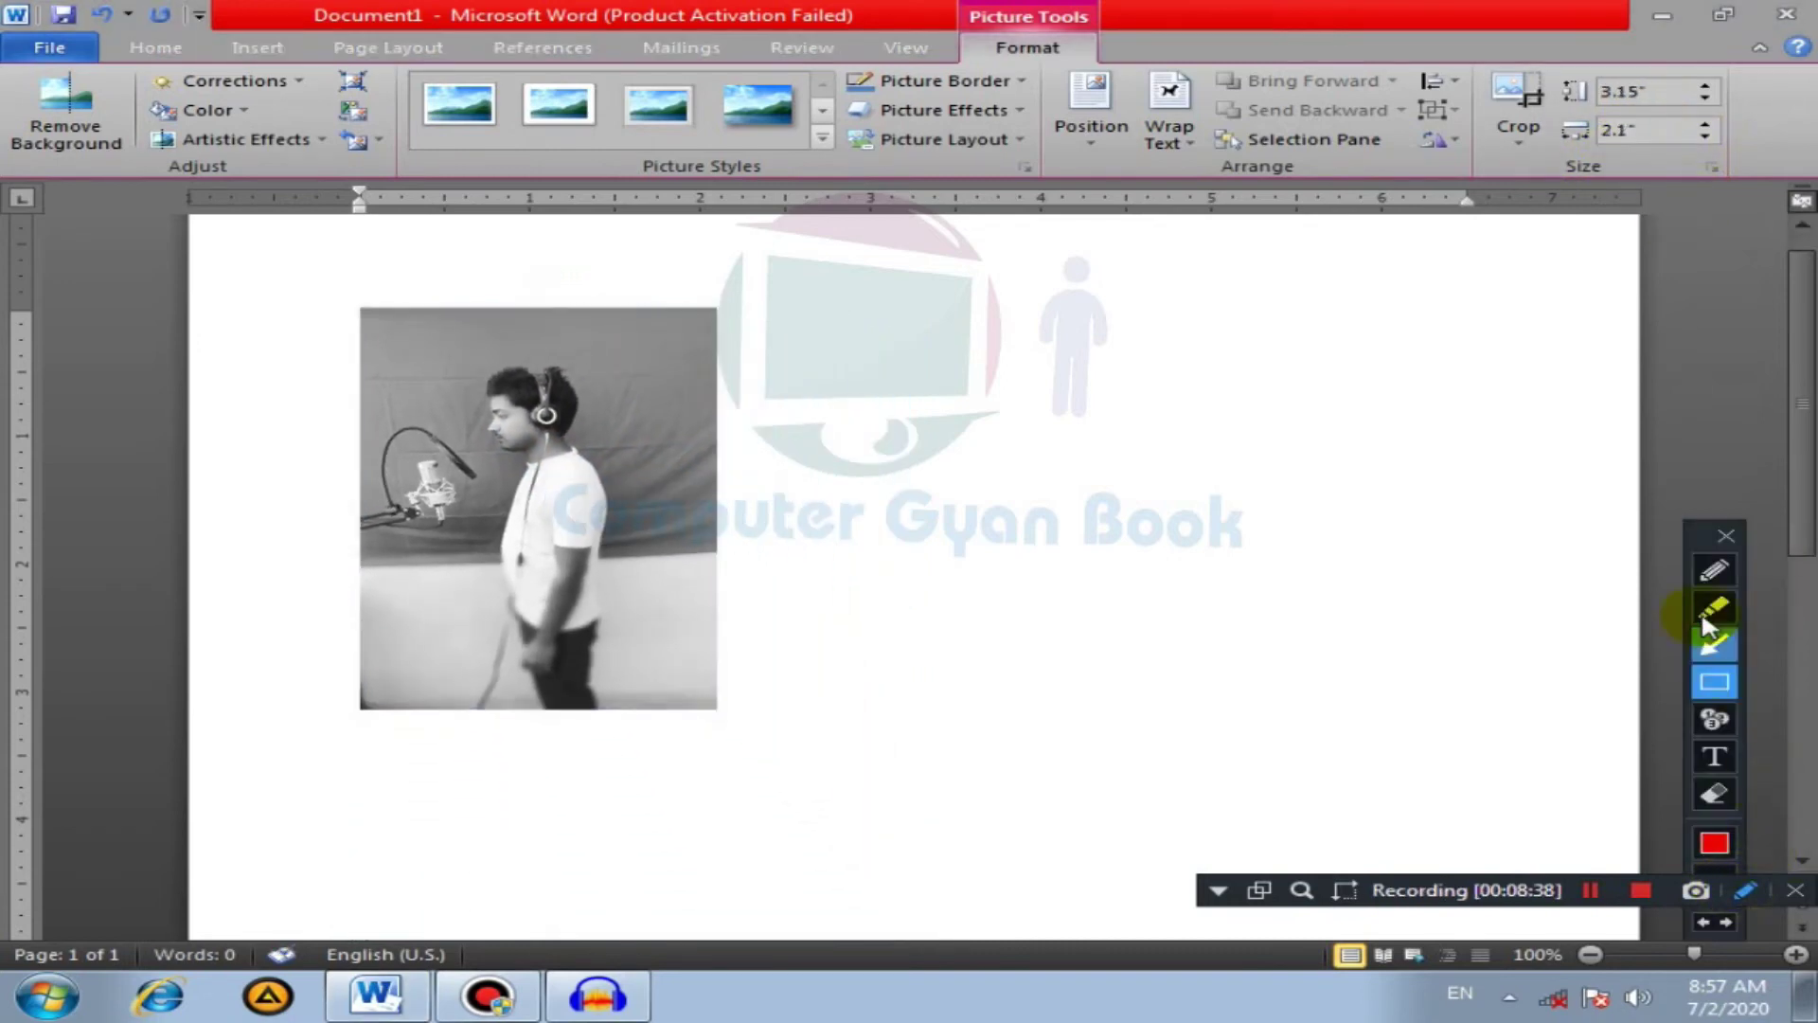
{"action": "left_click_drag", "start_coordinate": [1584, 57], "coordinate": [1745, 178]}
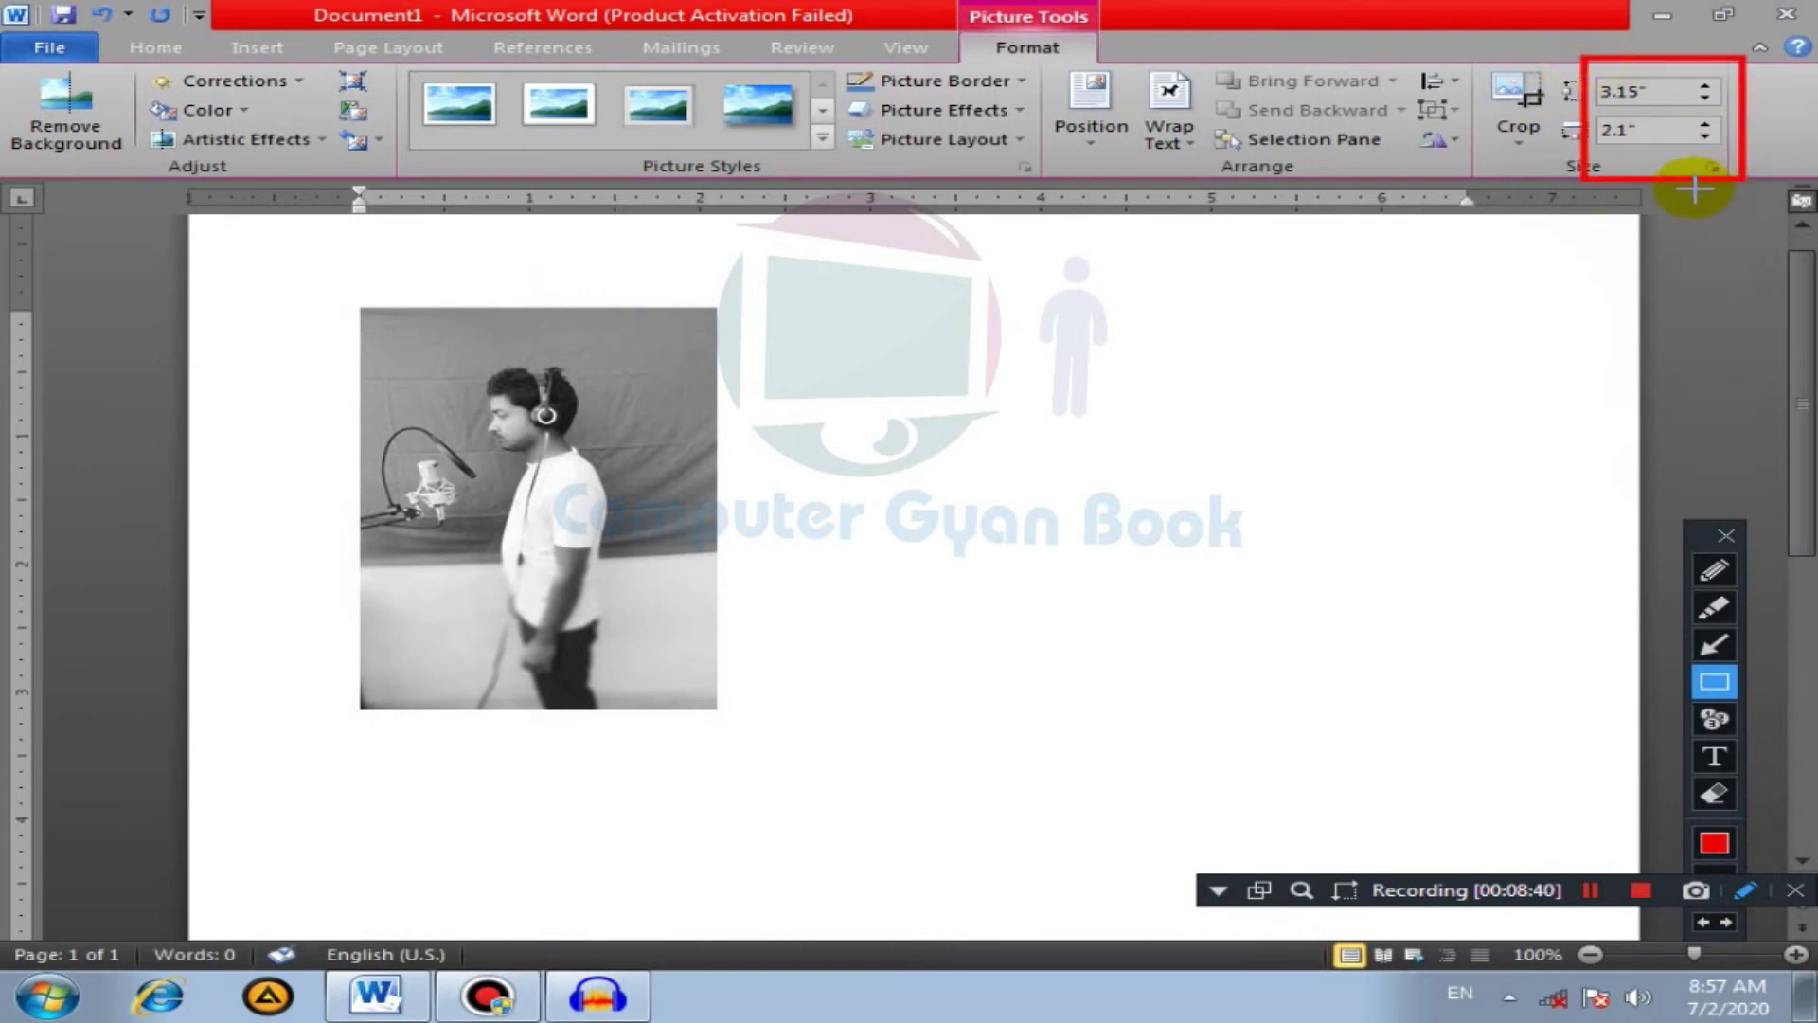
{"action": "left_click", "coordinate": [1726, 536]}
{"action": "left_click", "coordinate": [1705, 137]}
{"action": "left_click", "coordinate": [1704, 137]}
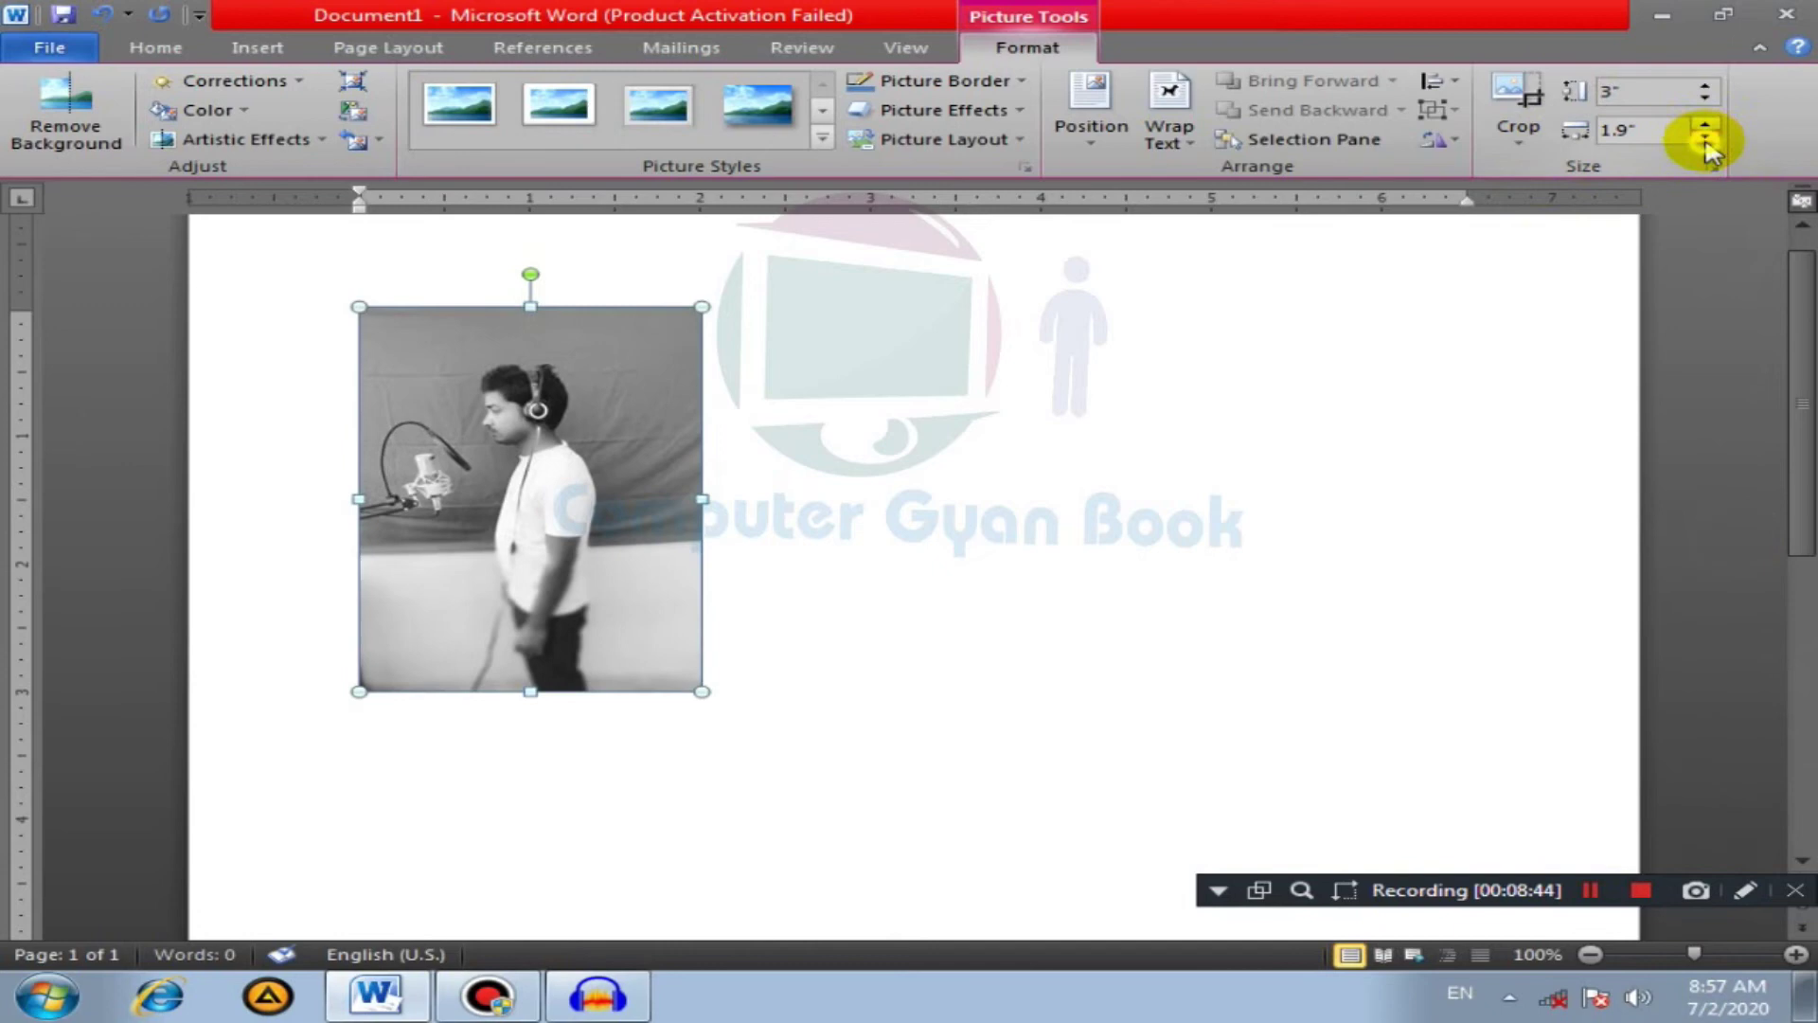
{"action": "left_click", "coordinate": [1705, 137]}
{"action": "left_click", "coordinate": [1705, 138]}
{"action": "left_click", "coordinate": [1705, 137]}
{"action": "left_click", "coordinate": [1705, 139]}
{"action": "left_click", "coordinate": [1704, 139]}
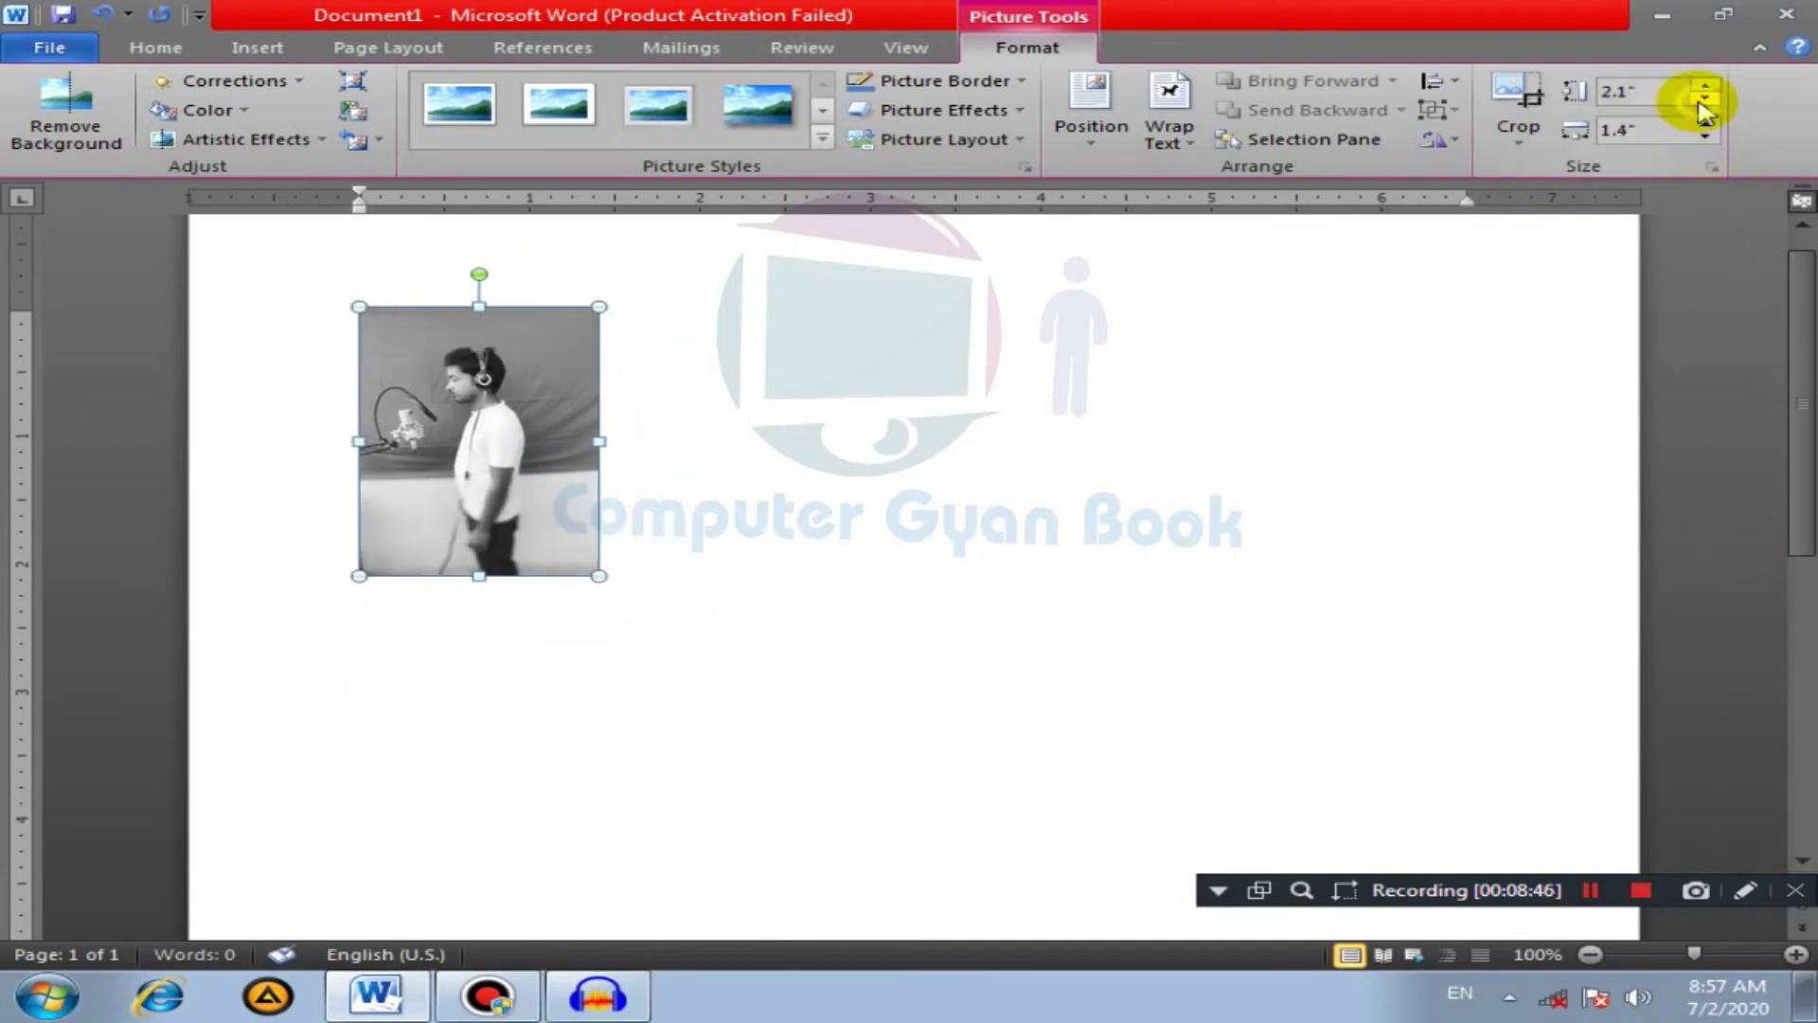
{"action": "left_click", "coordinate": [1705, 98]}
{"action": "left_click", "coordinate": [1705, 99]}
{"action": "left_click", "coordinate": [1705, 98]}
{"action": "left_click", "coordinate": [1704, 98]}
{"action": "left_click", "coordinate": [1704, 98]}
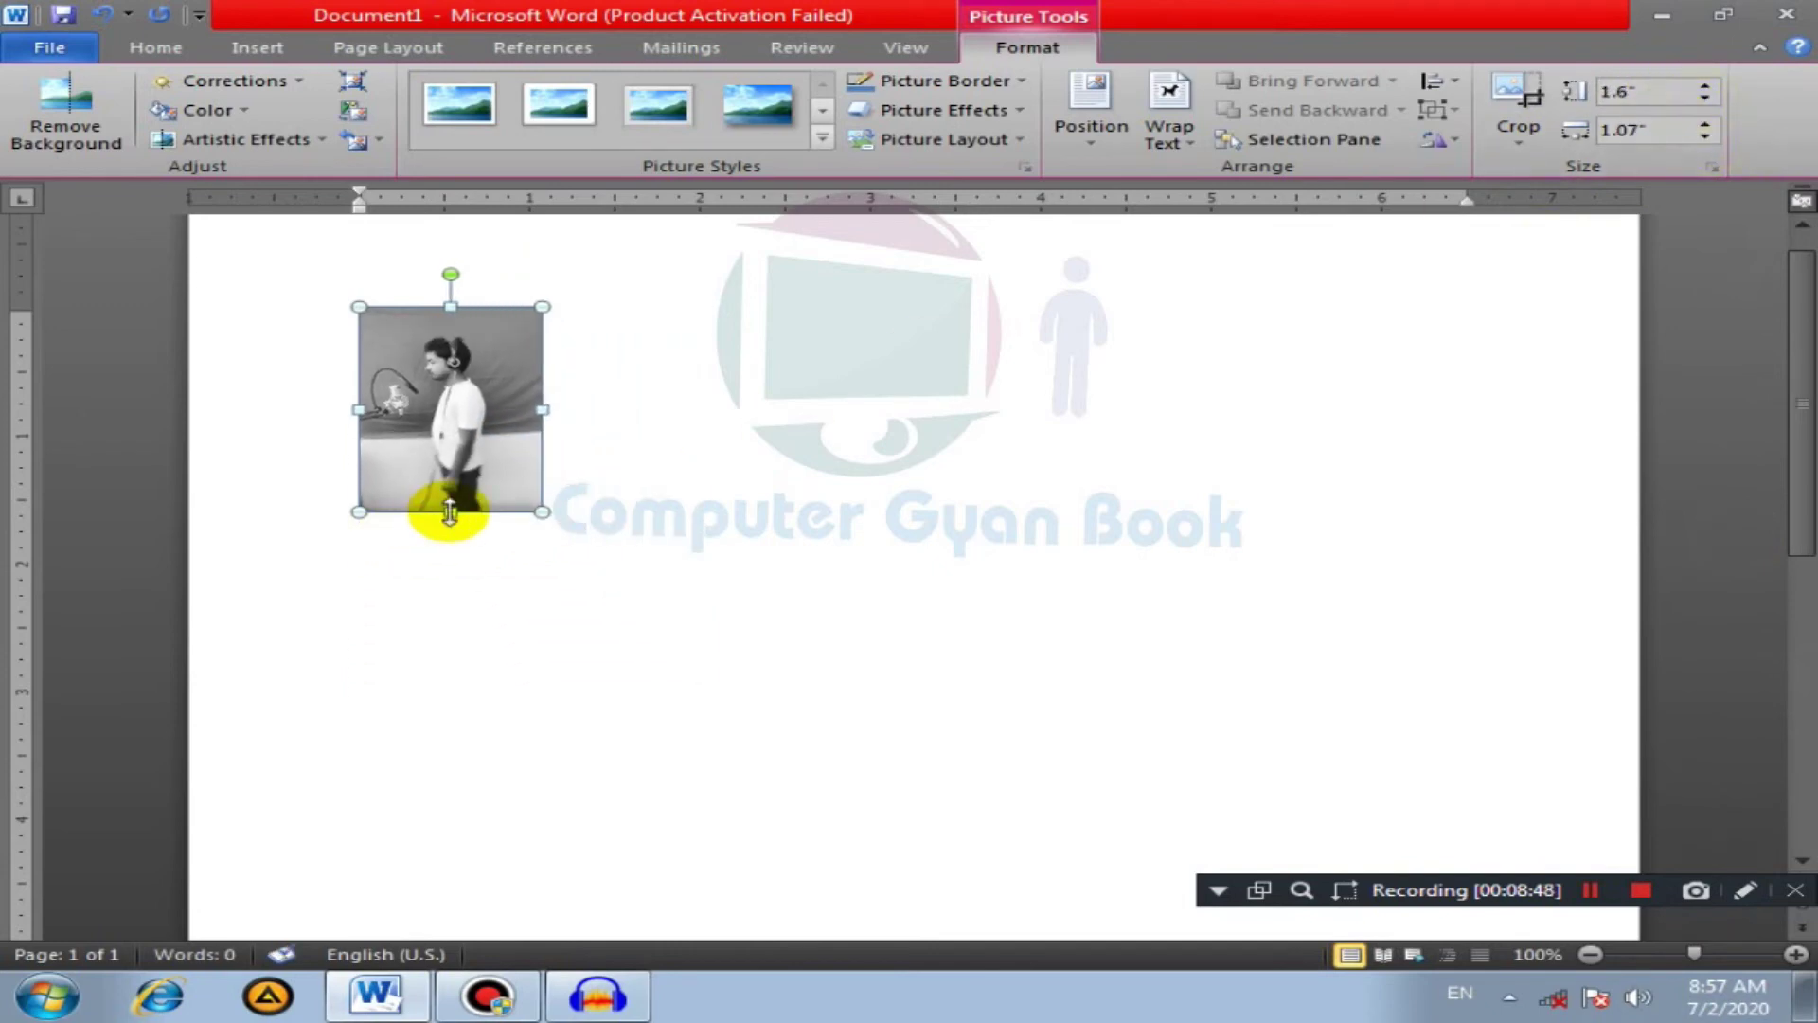
{"action": "left_click_drag", "start_coordinate": [450, 511], "coordinate": [453, 402]}
{"action": "left_click", "coordinate": [914, 398]}
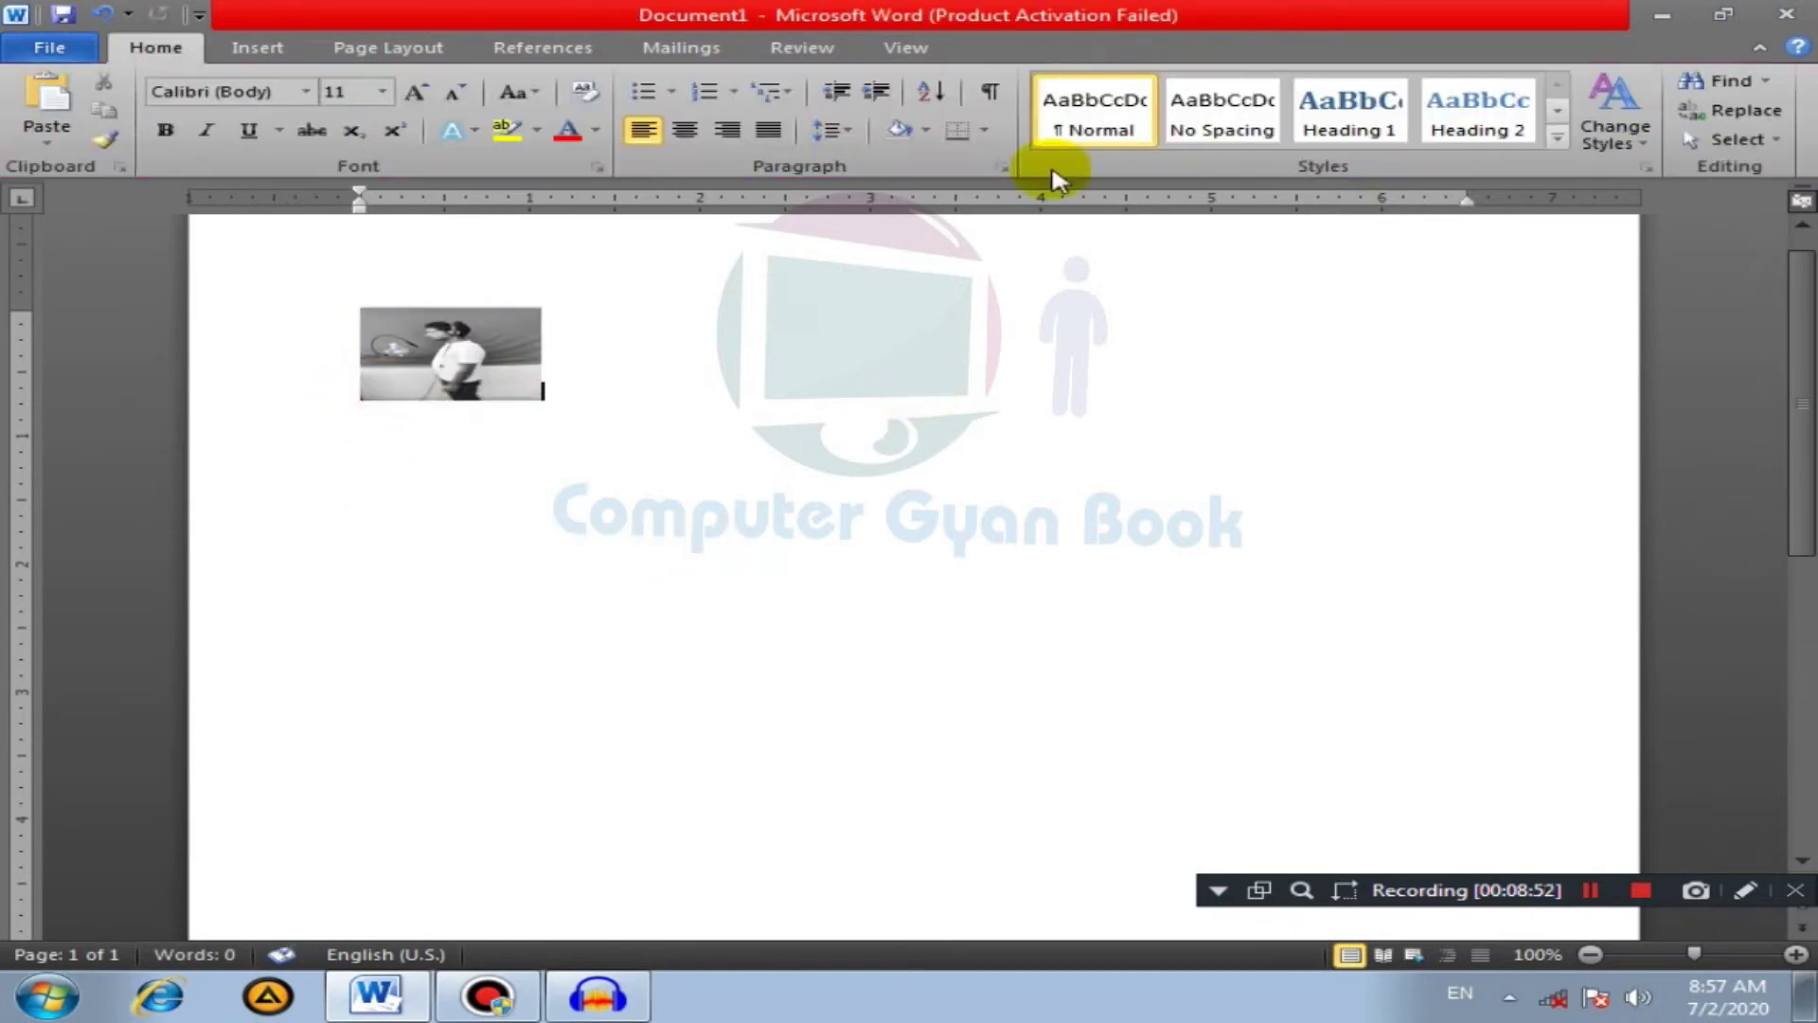
Step: Search the Clip Art pane for 'girl'
{"action": "left_click", "coordinate": [274, 50]}
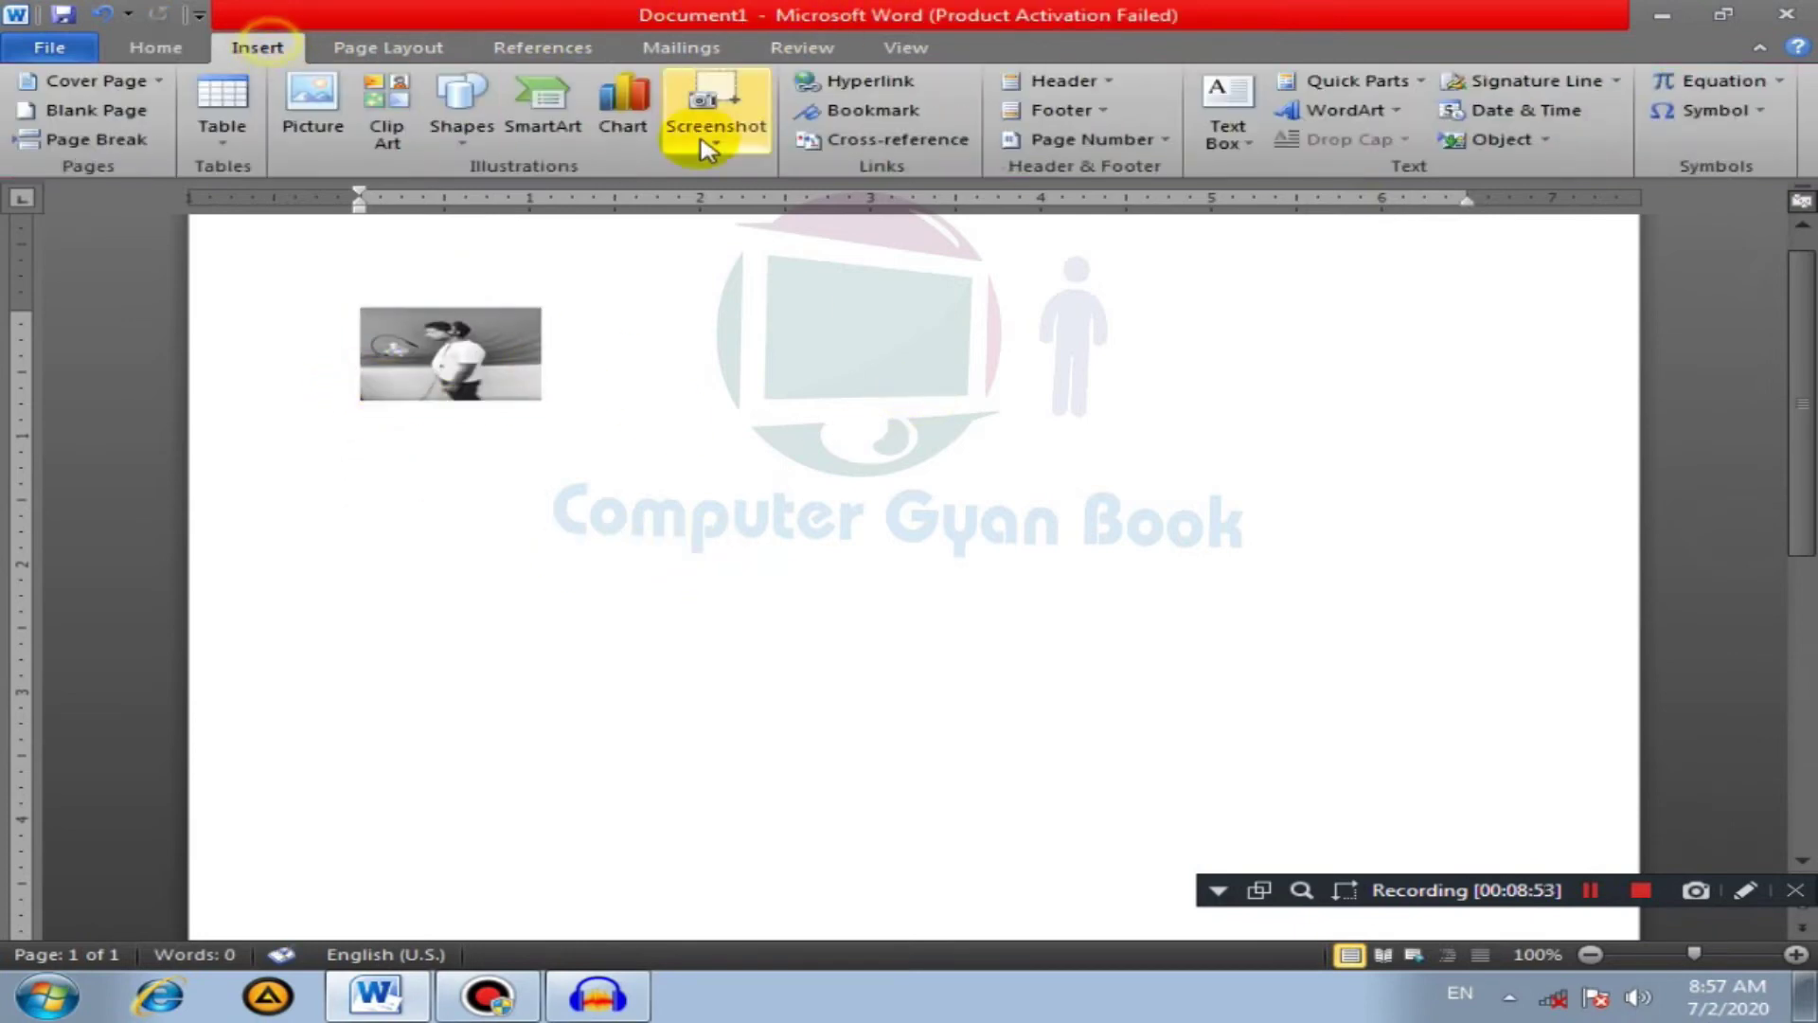
{"action": "left_click", "coordinate": [421, 159]}
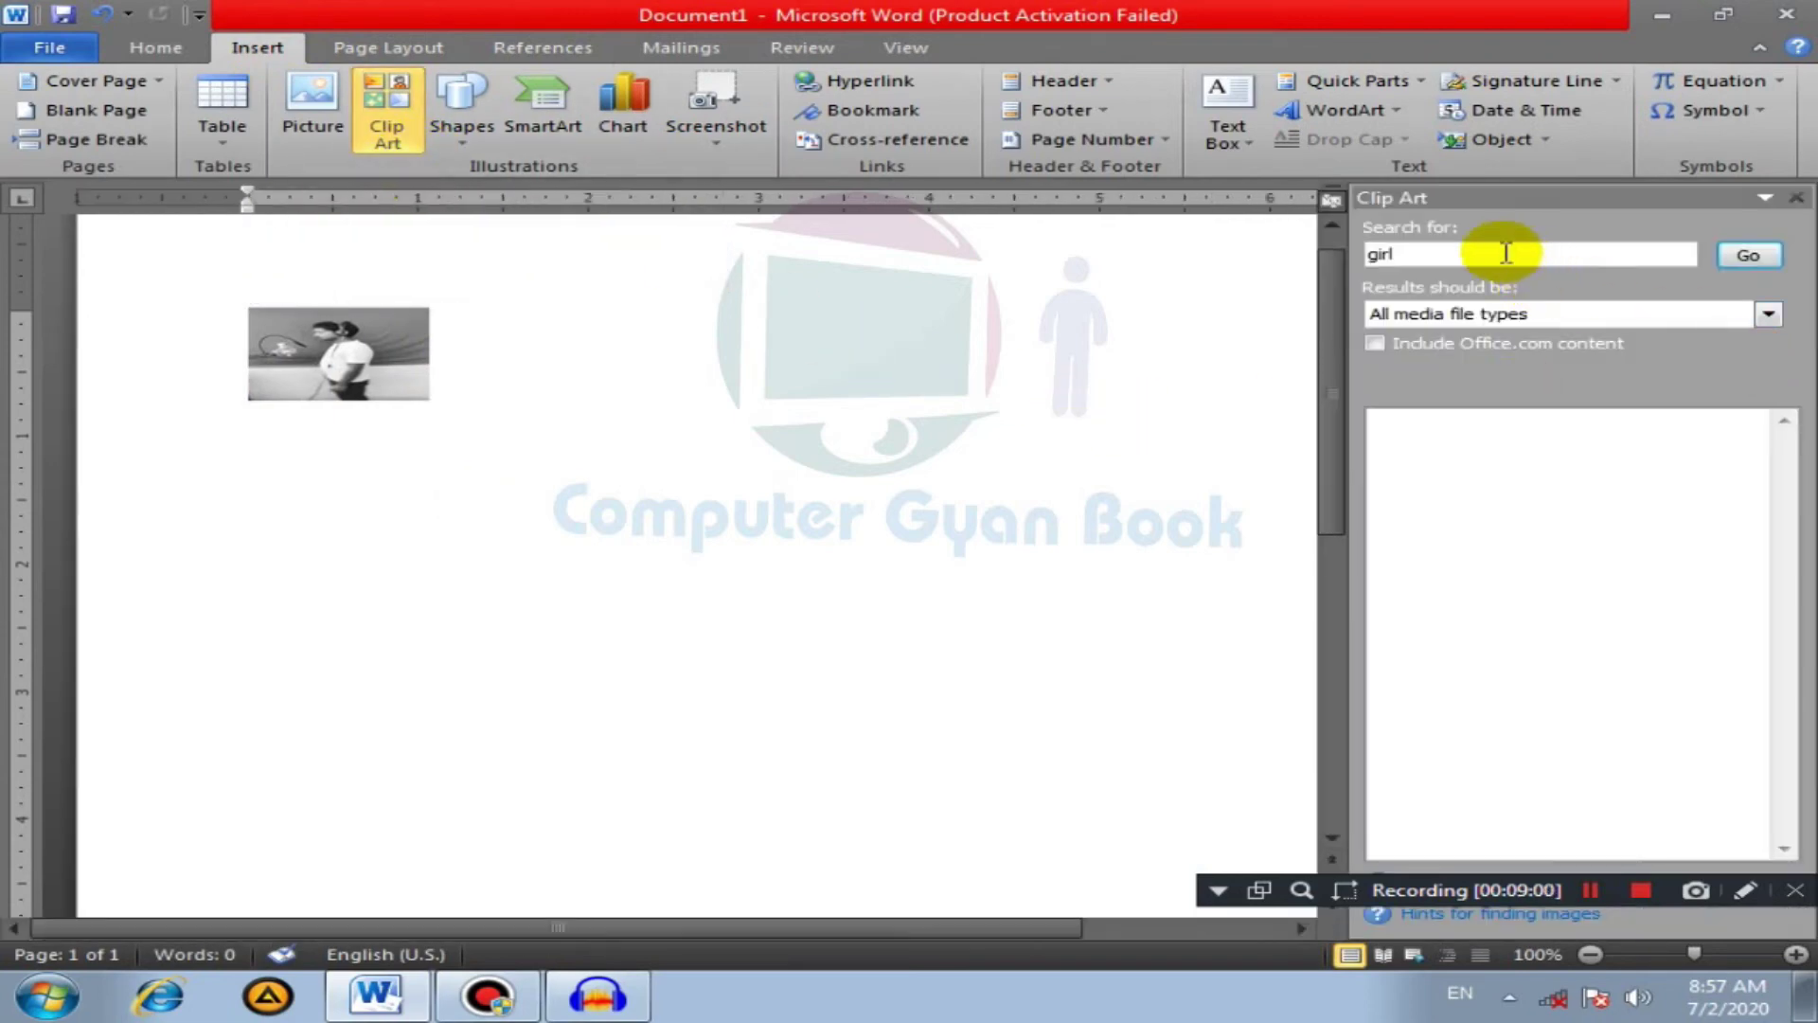
{"action": "double_click", "coordinate": [1416, 250]}
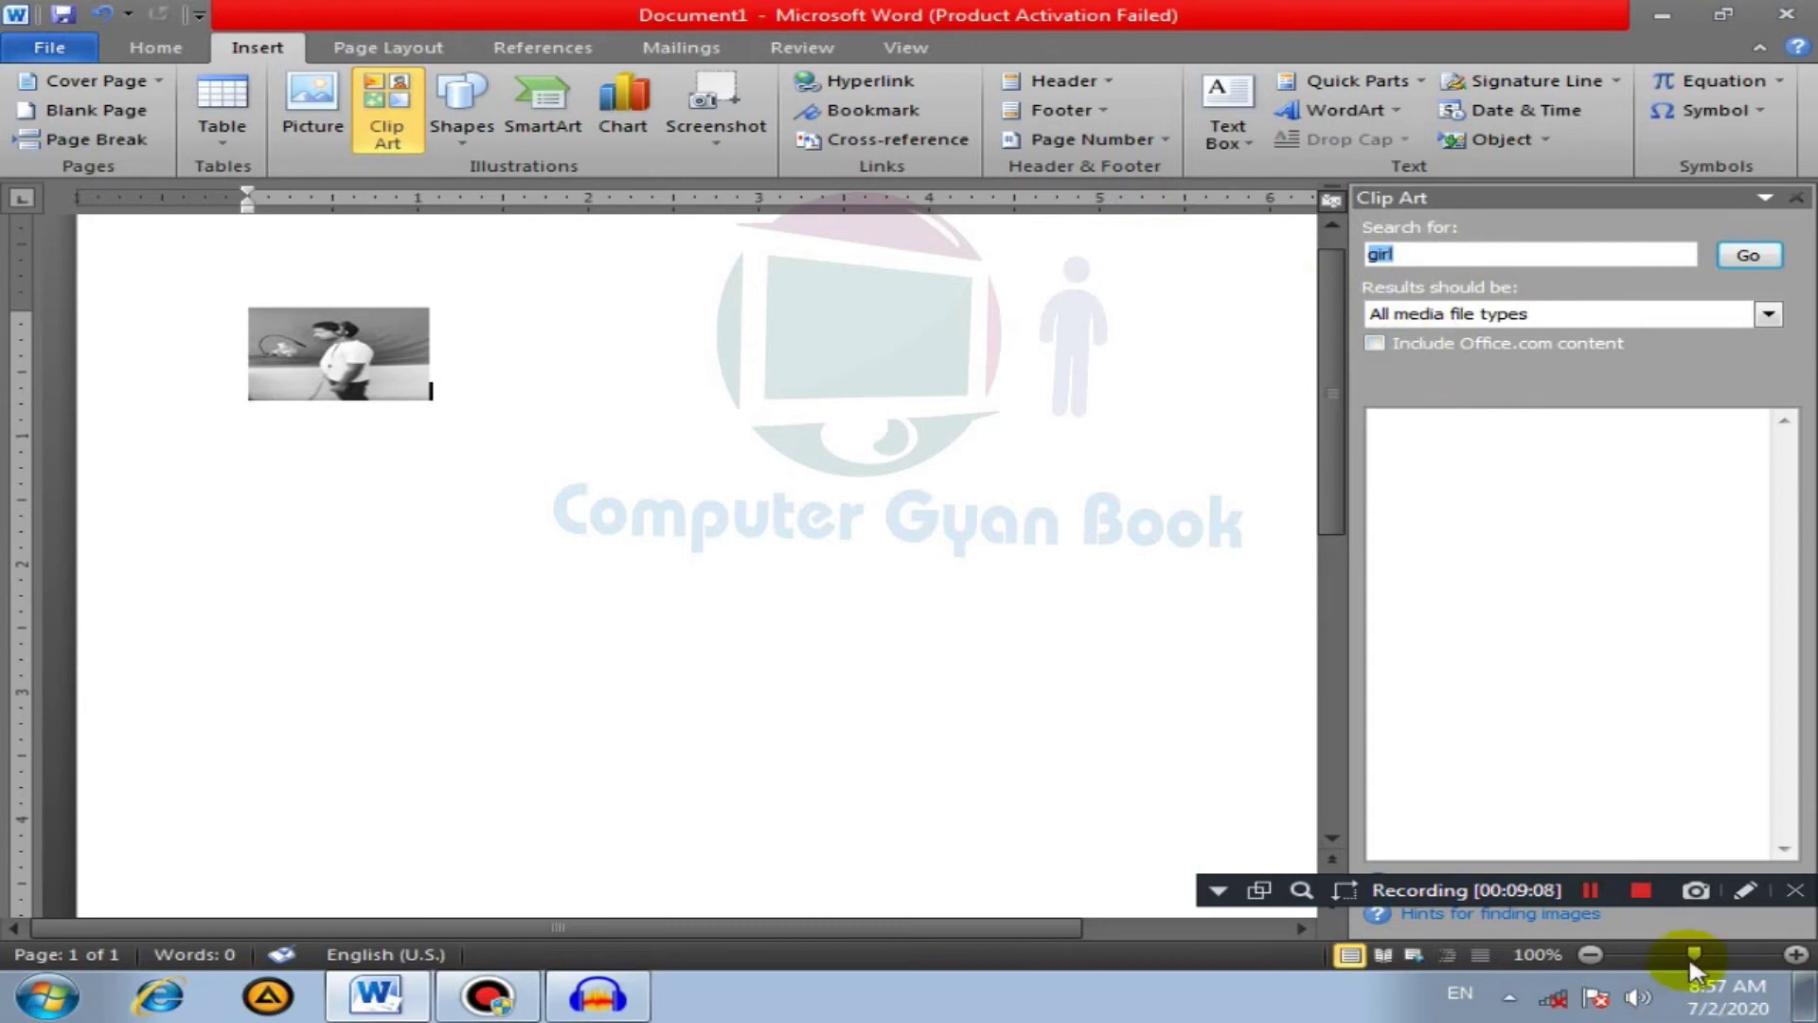
{"action": "left_click", "coordinate": [1745, 890]}
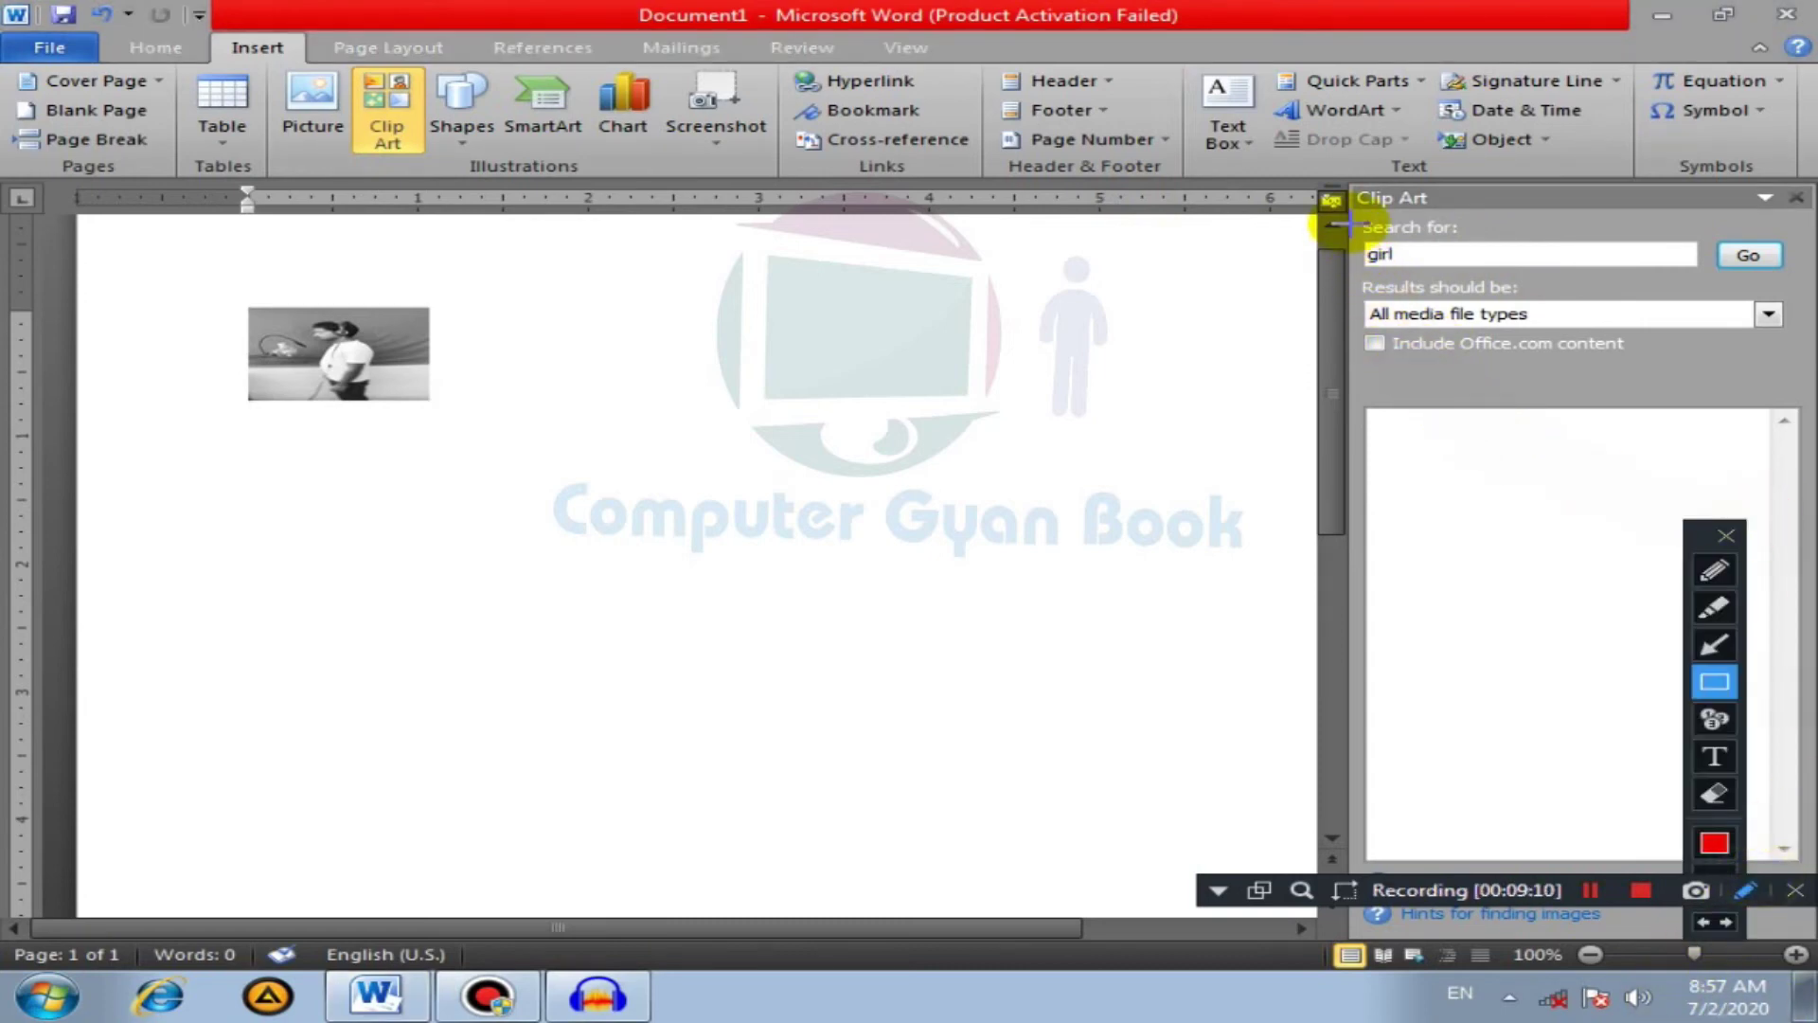
{"action": "left_click_drag", "start_coordinate": [1352, 218], "coordinate": [1803, 282]}
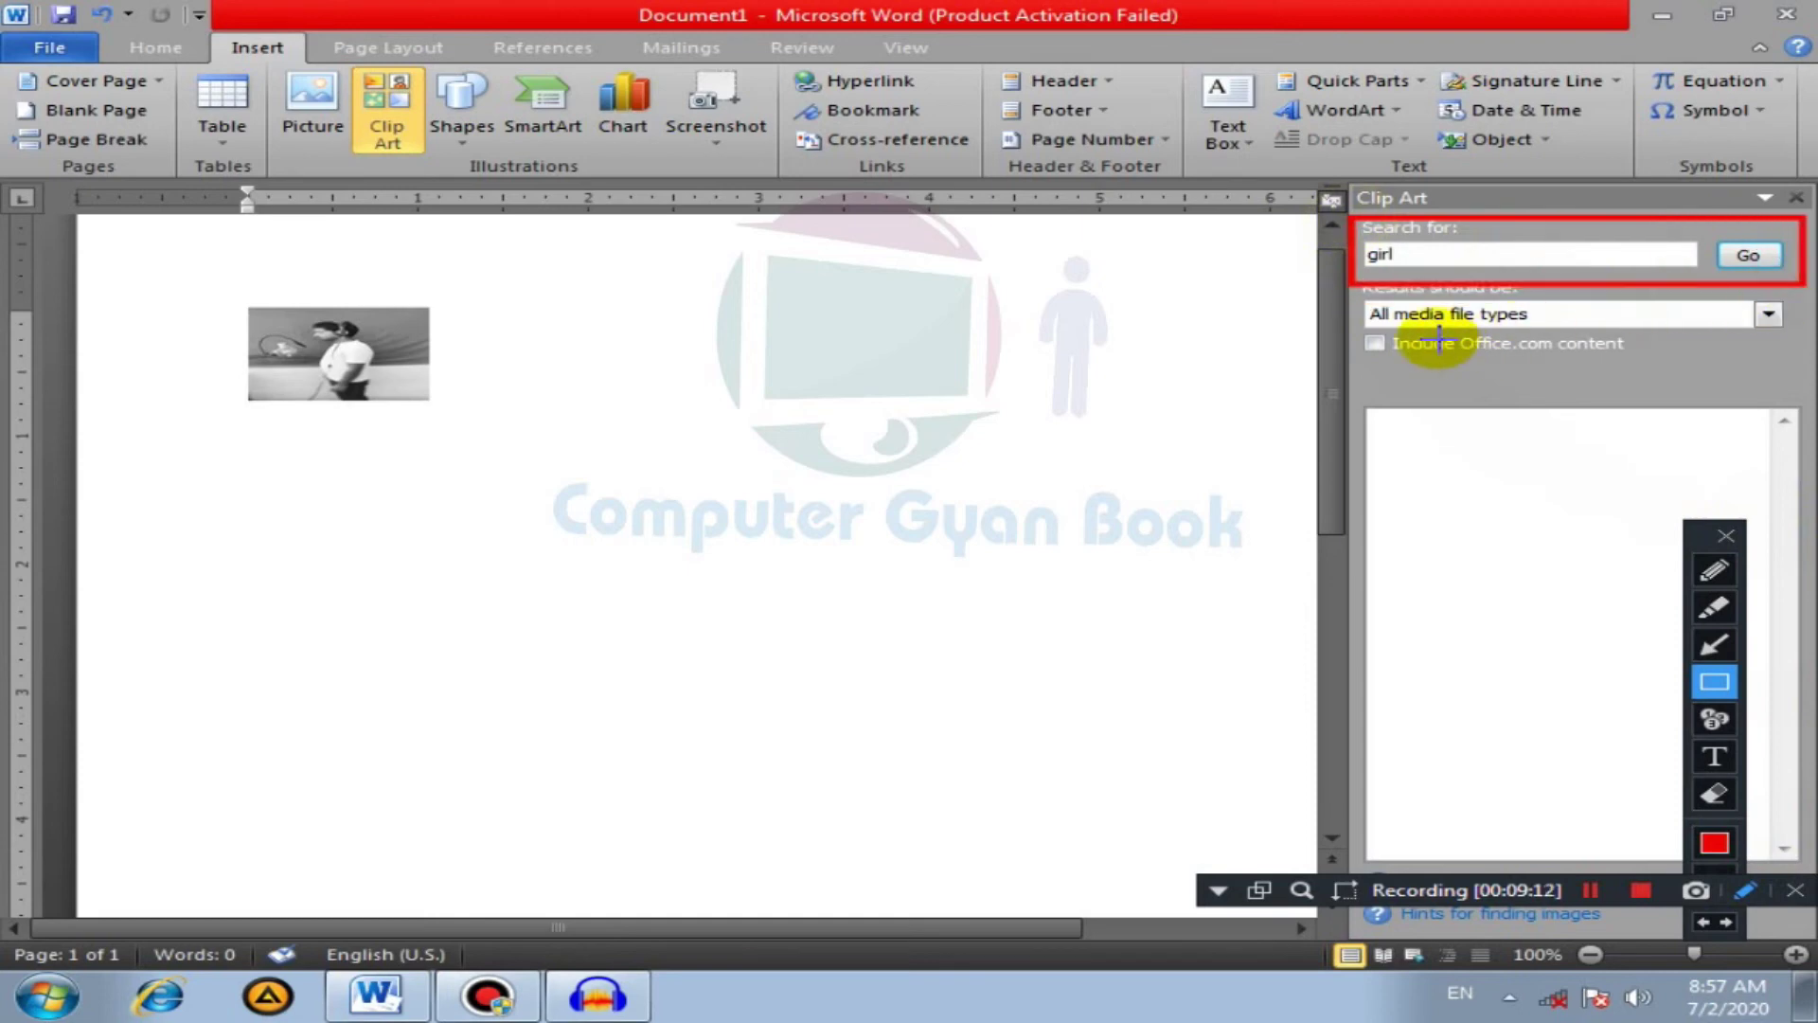
{"action": "left_click", "coordinate": [1726, 535]}
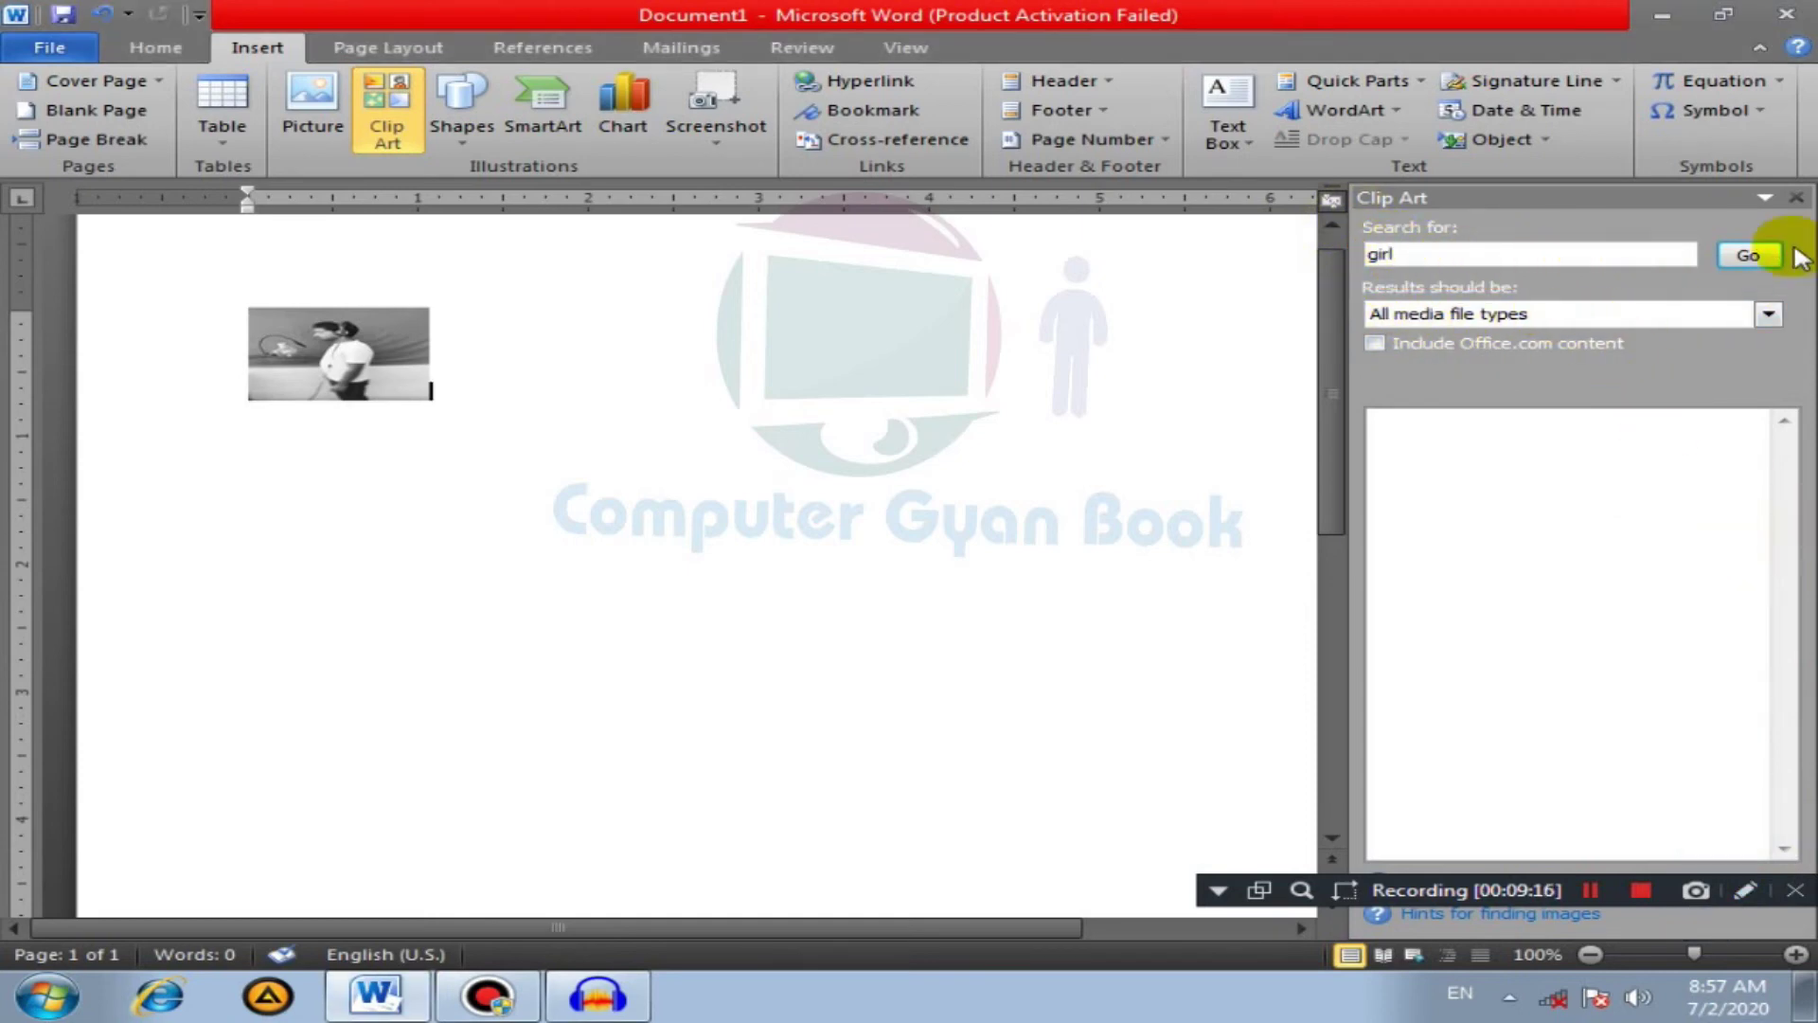
{"action": "left_click", "coordinate": [1754, 258]}
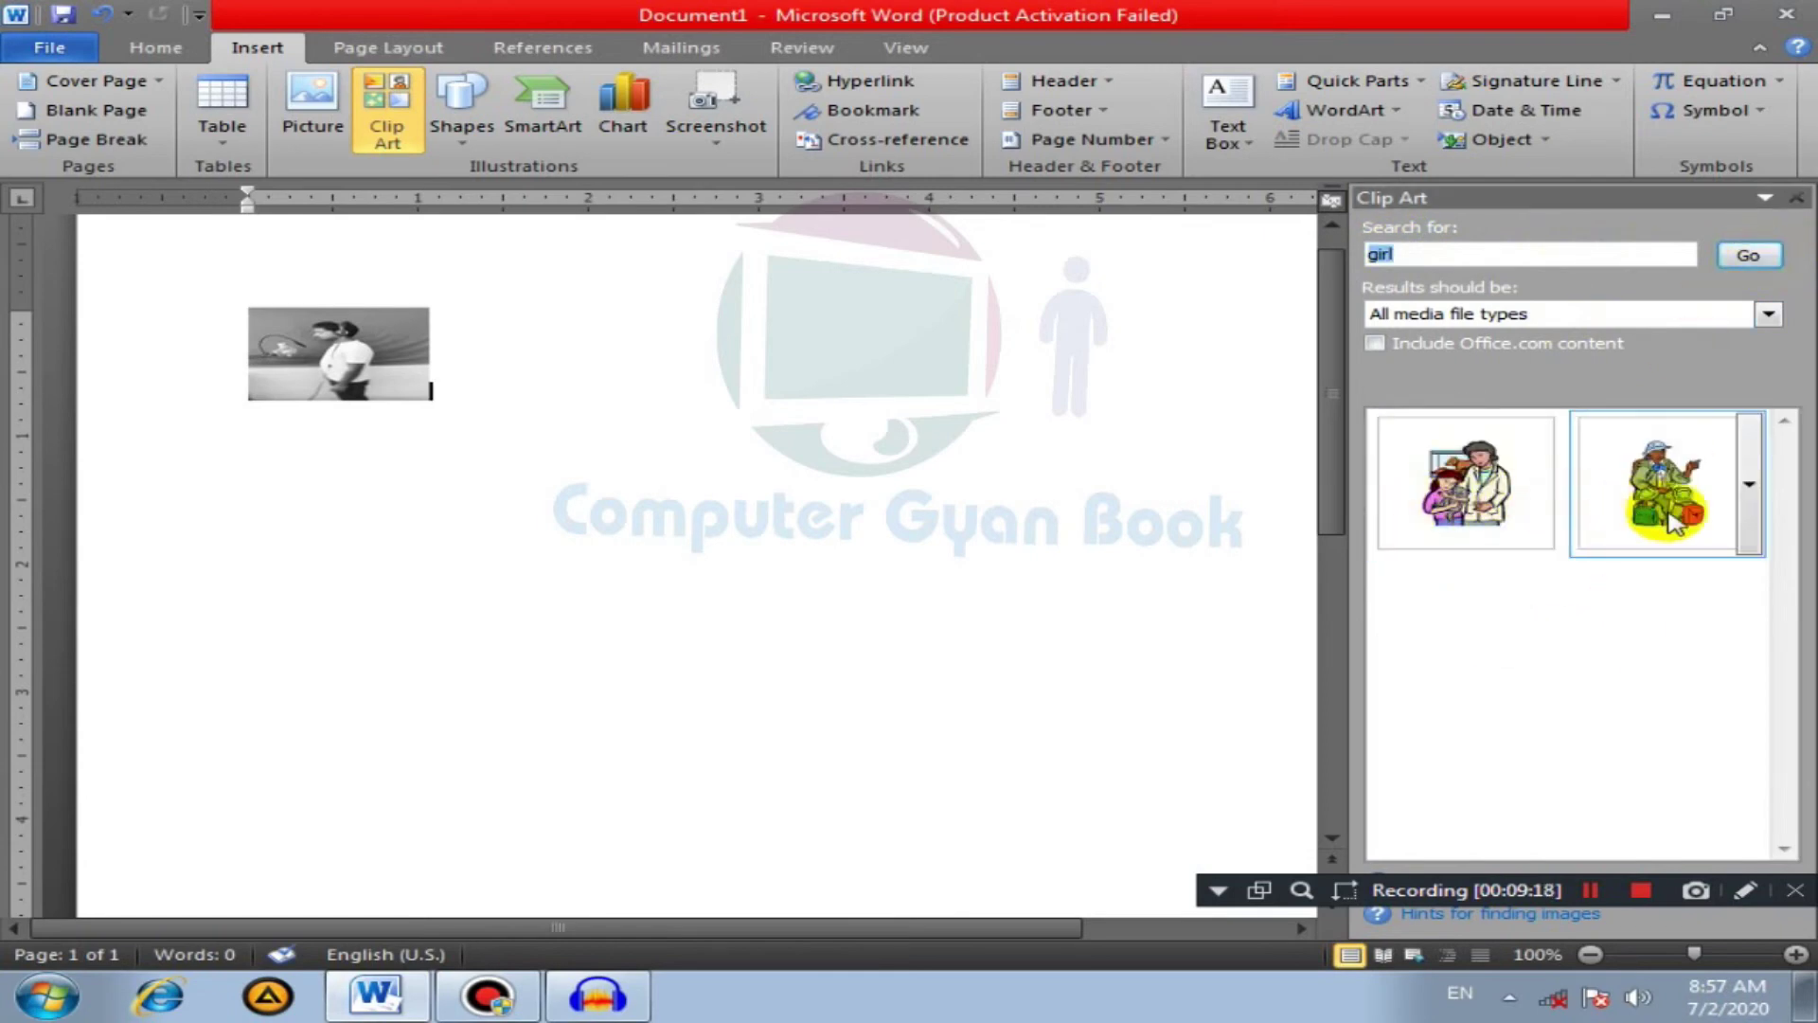
Step: Insert the girl-with-doctor clip art beside the photo and close the Clip Art pane
{"action": "left_click", "coordinate": [1499, 507]}
{"action": "mouse_move", "coordinate": [587, 393]}
{"action": "left_mouse_down"}
{"action": "mouse_move", "coordinate": [1003, 547]}
{"action": "mouse_move", "coordinate": [866, 526]}
{"action": "left_mouse_up"}
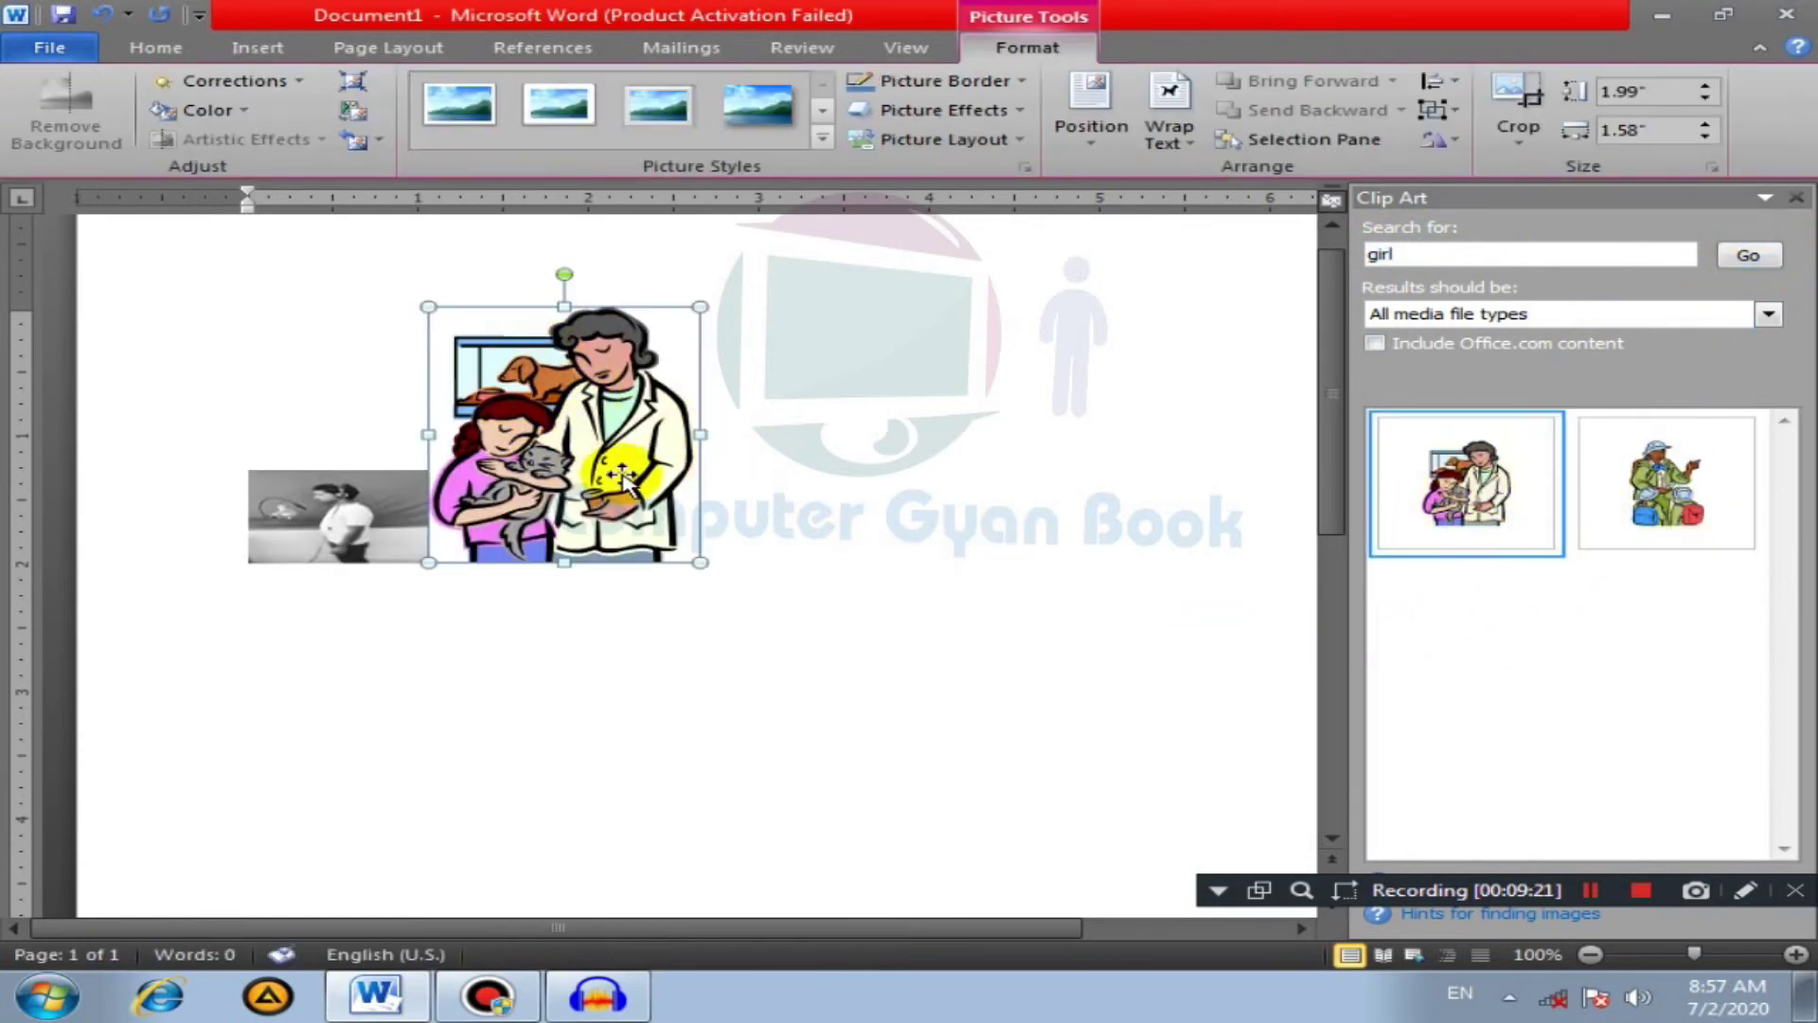
{"action": "left_click", "coordinate": [1798, 199]}
{"action": "left_click", "coordinate": [258, 48]}
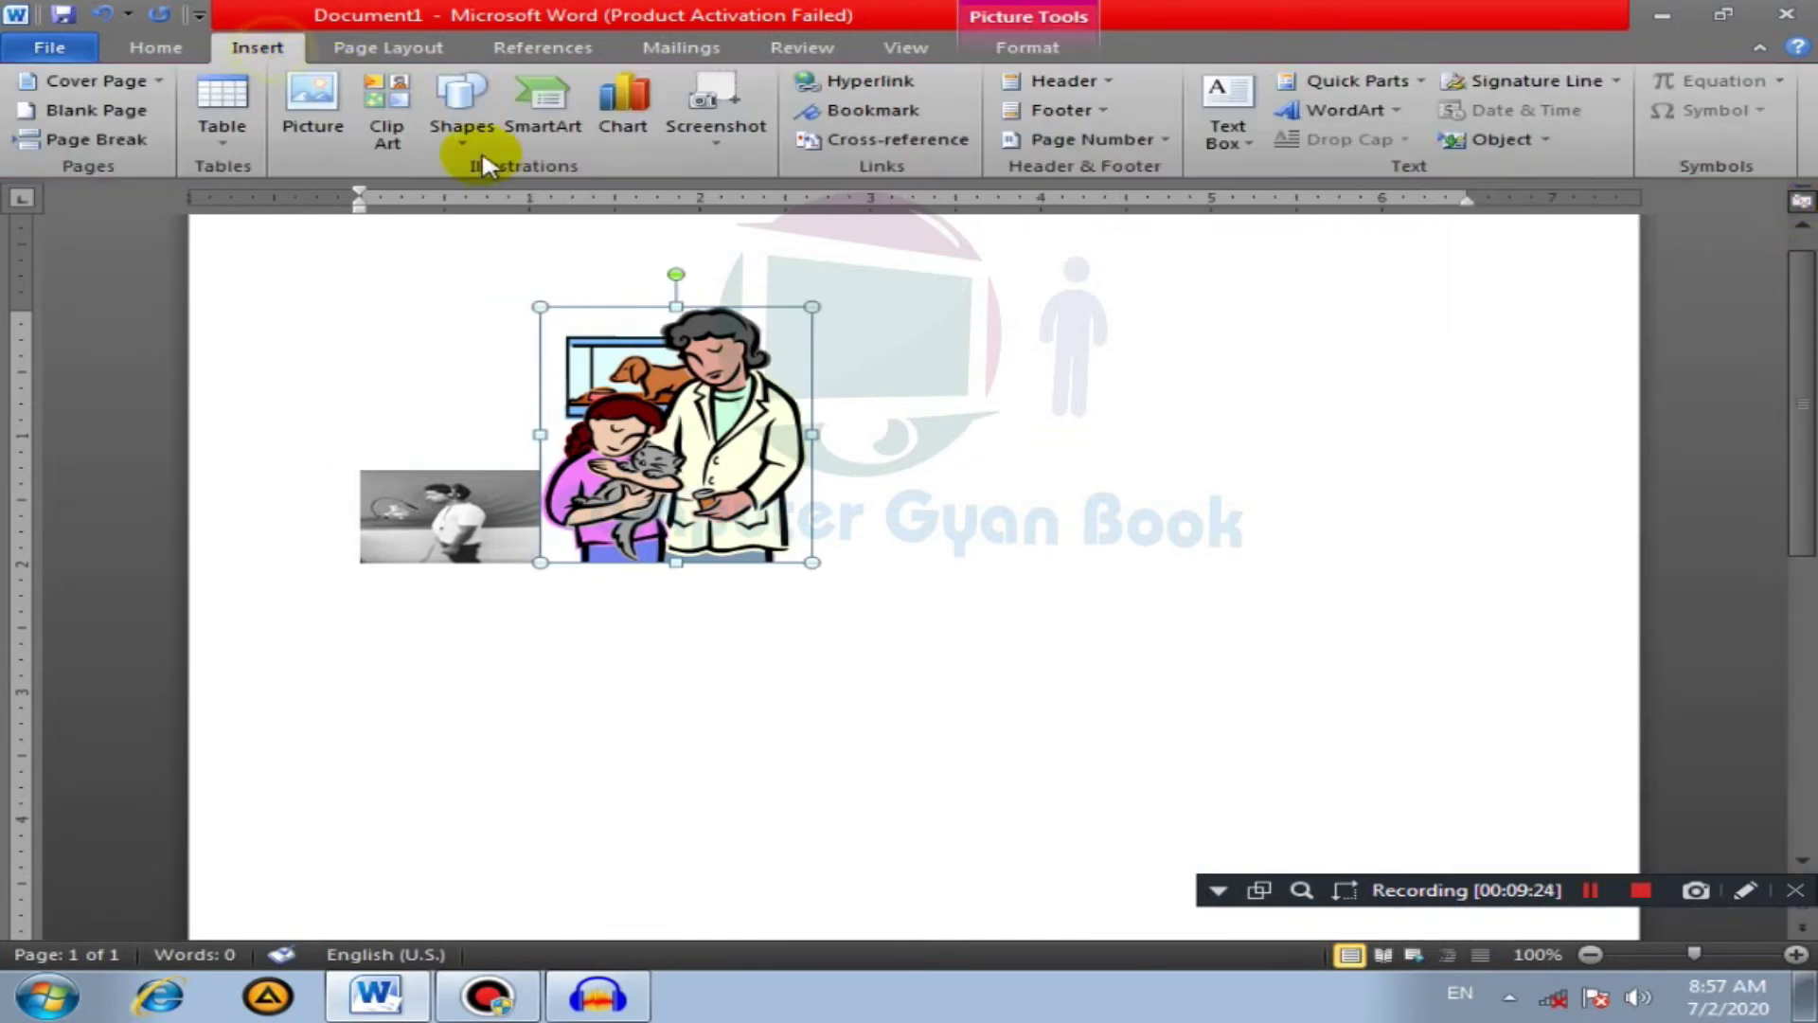
Step: Draw a Smiley Face shape at the right of the page
{"action": "left_click", "coordinate": [481, 157]}
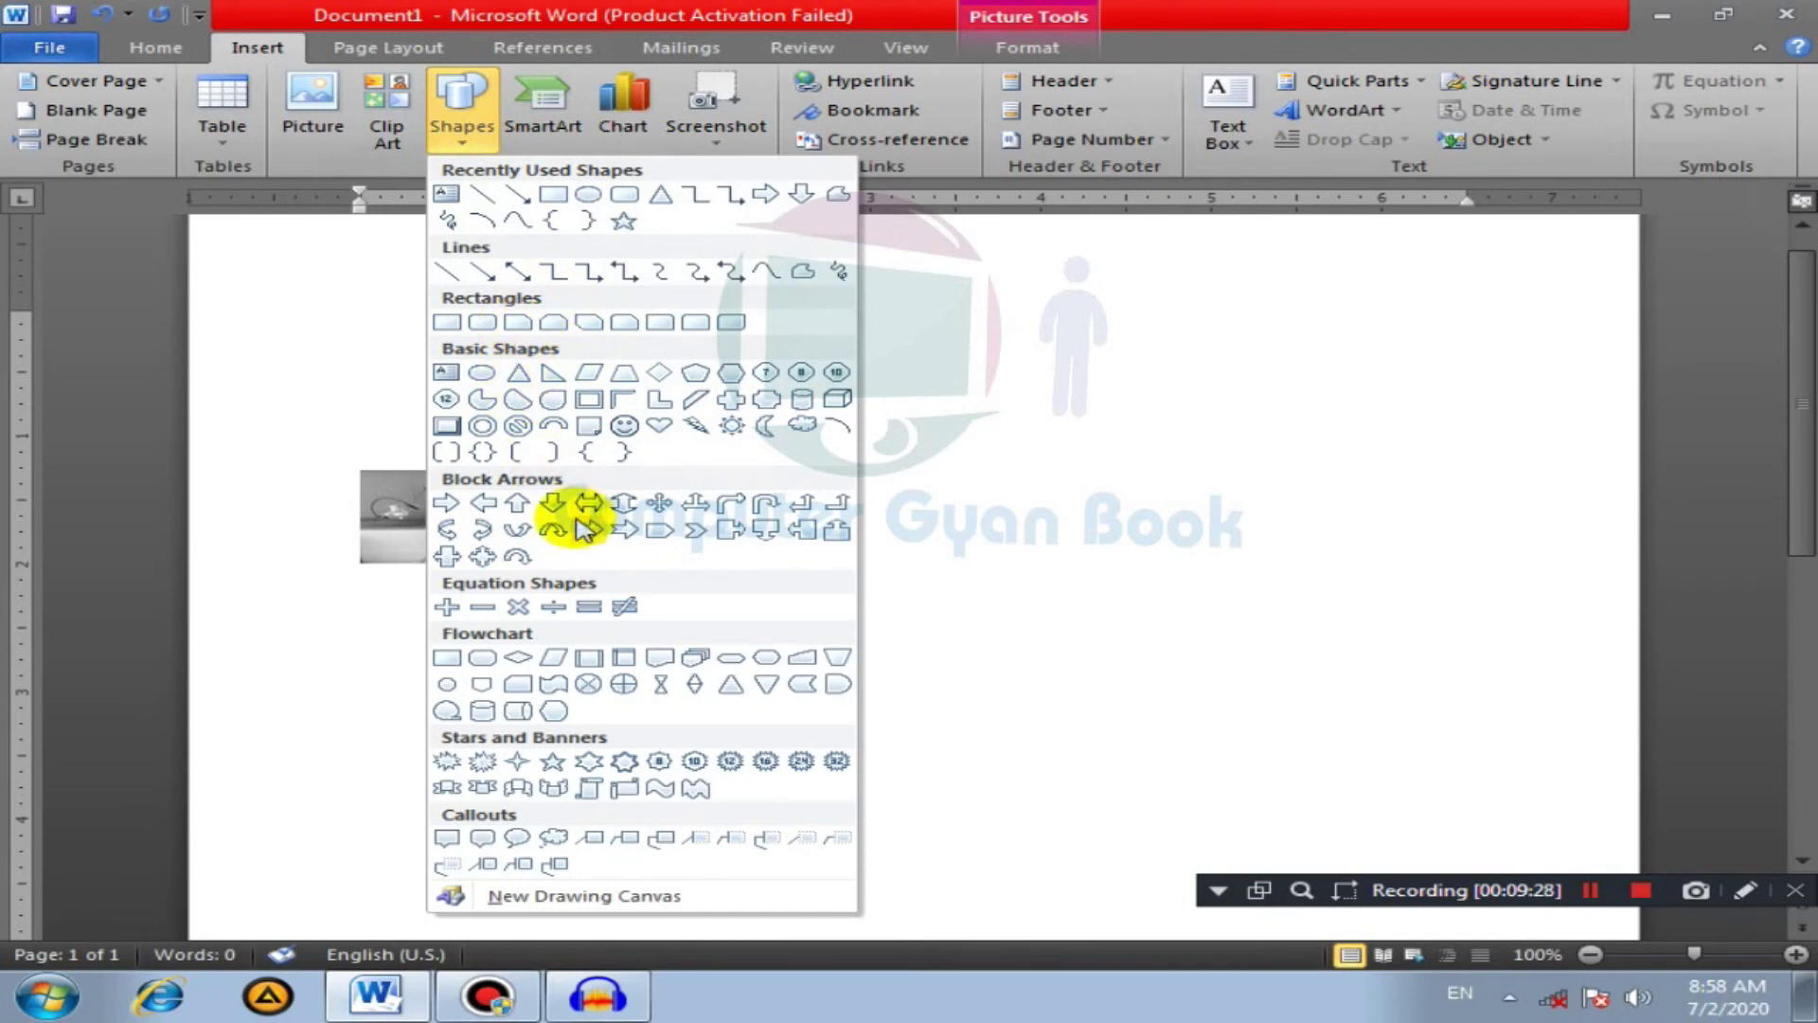
{"action": "left_click", "coordinate": [611, 431]}
{"action": "left_click_drag", "start_coordinate": [1062, 367], "coordinate": [1412, 704]}
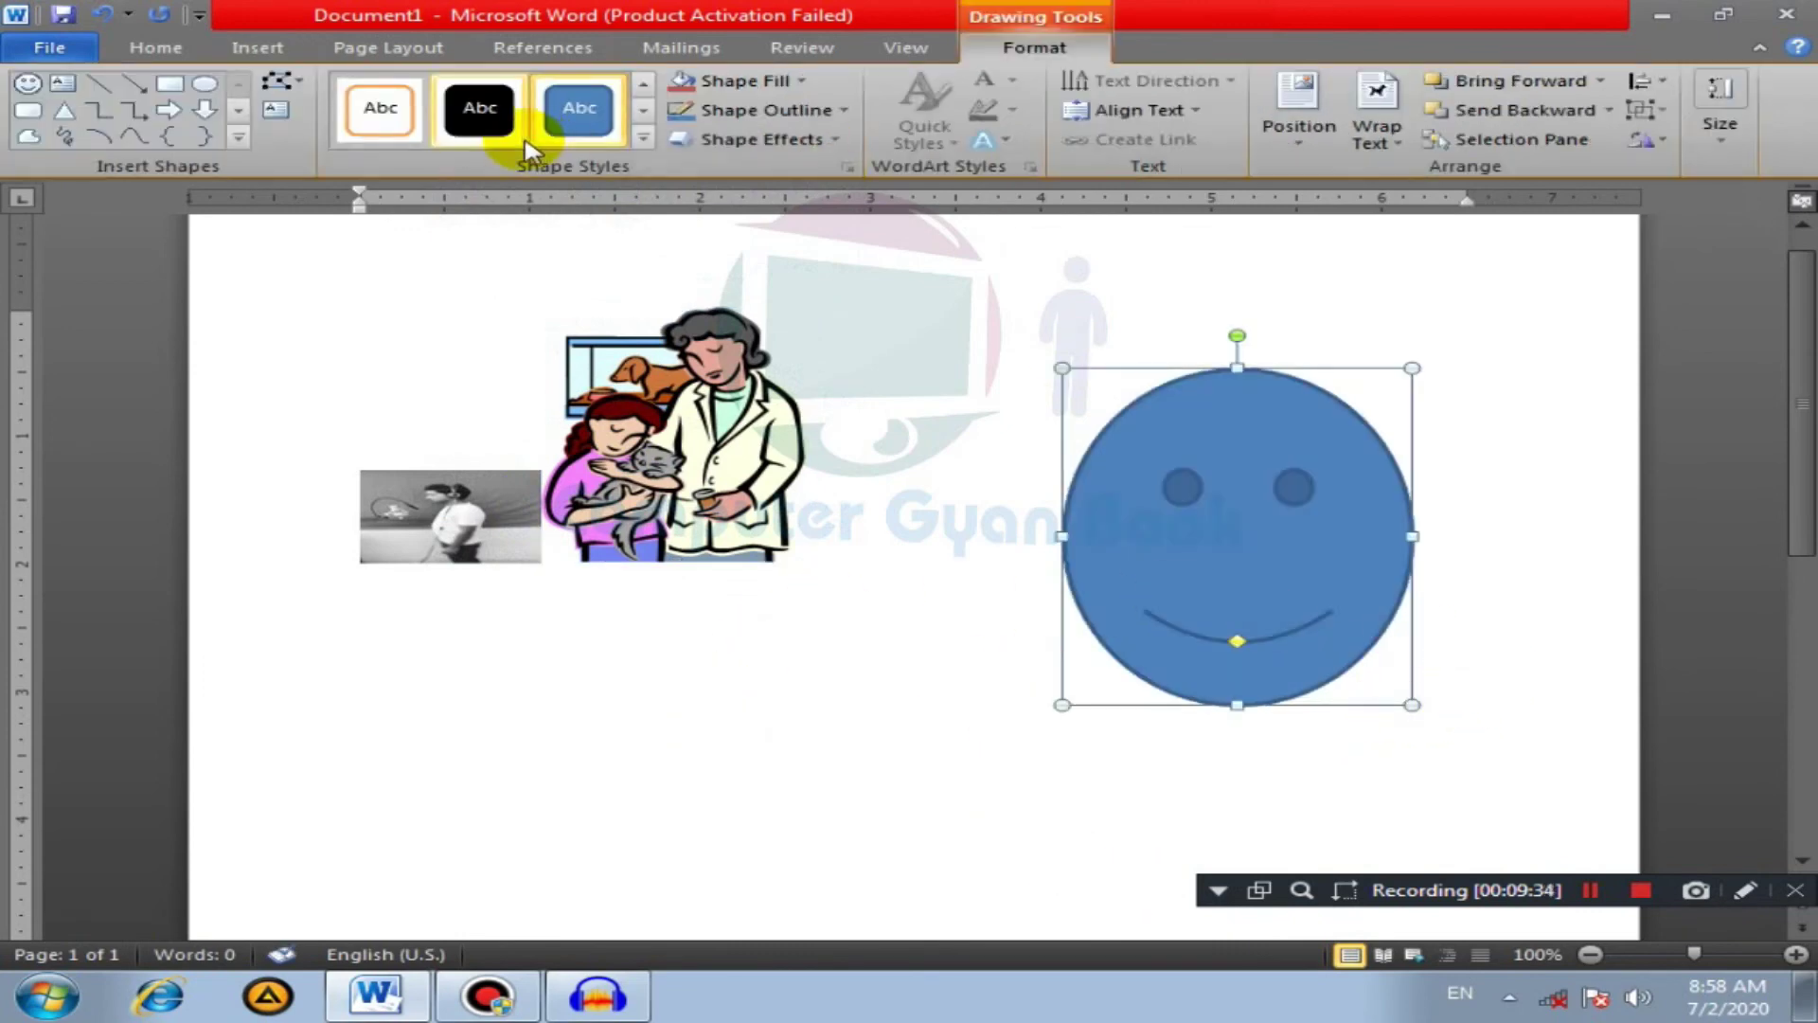
Step: Apply a blue gradient shape style to the smiley face
{"action": "left_click", "coordinate": [646, 139]}
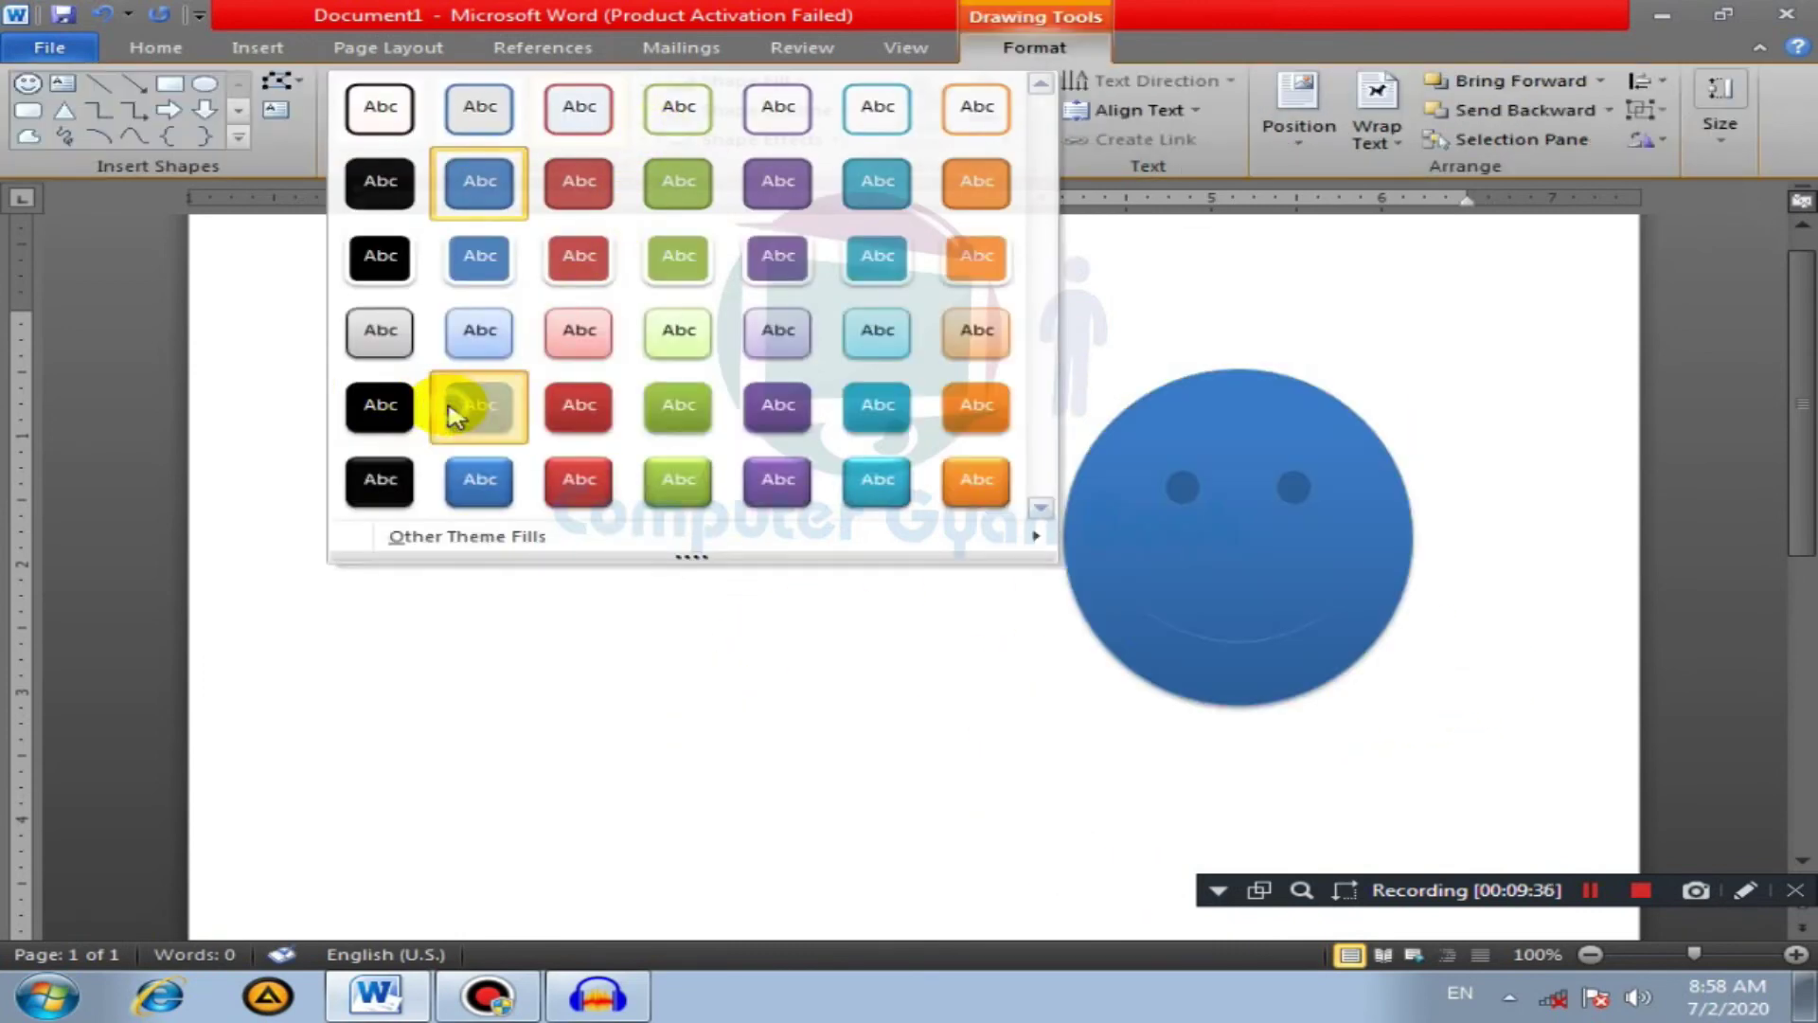
{"action": "left_click", "coordinate": [459, 397]}
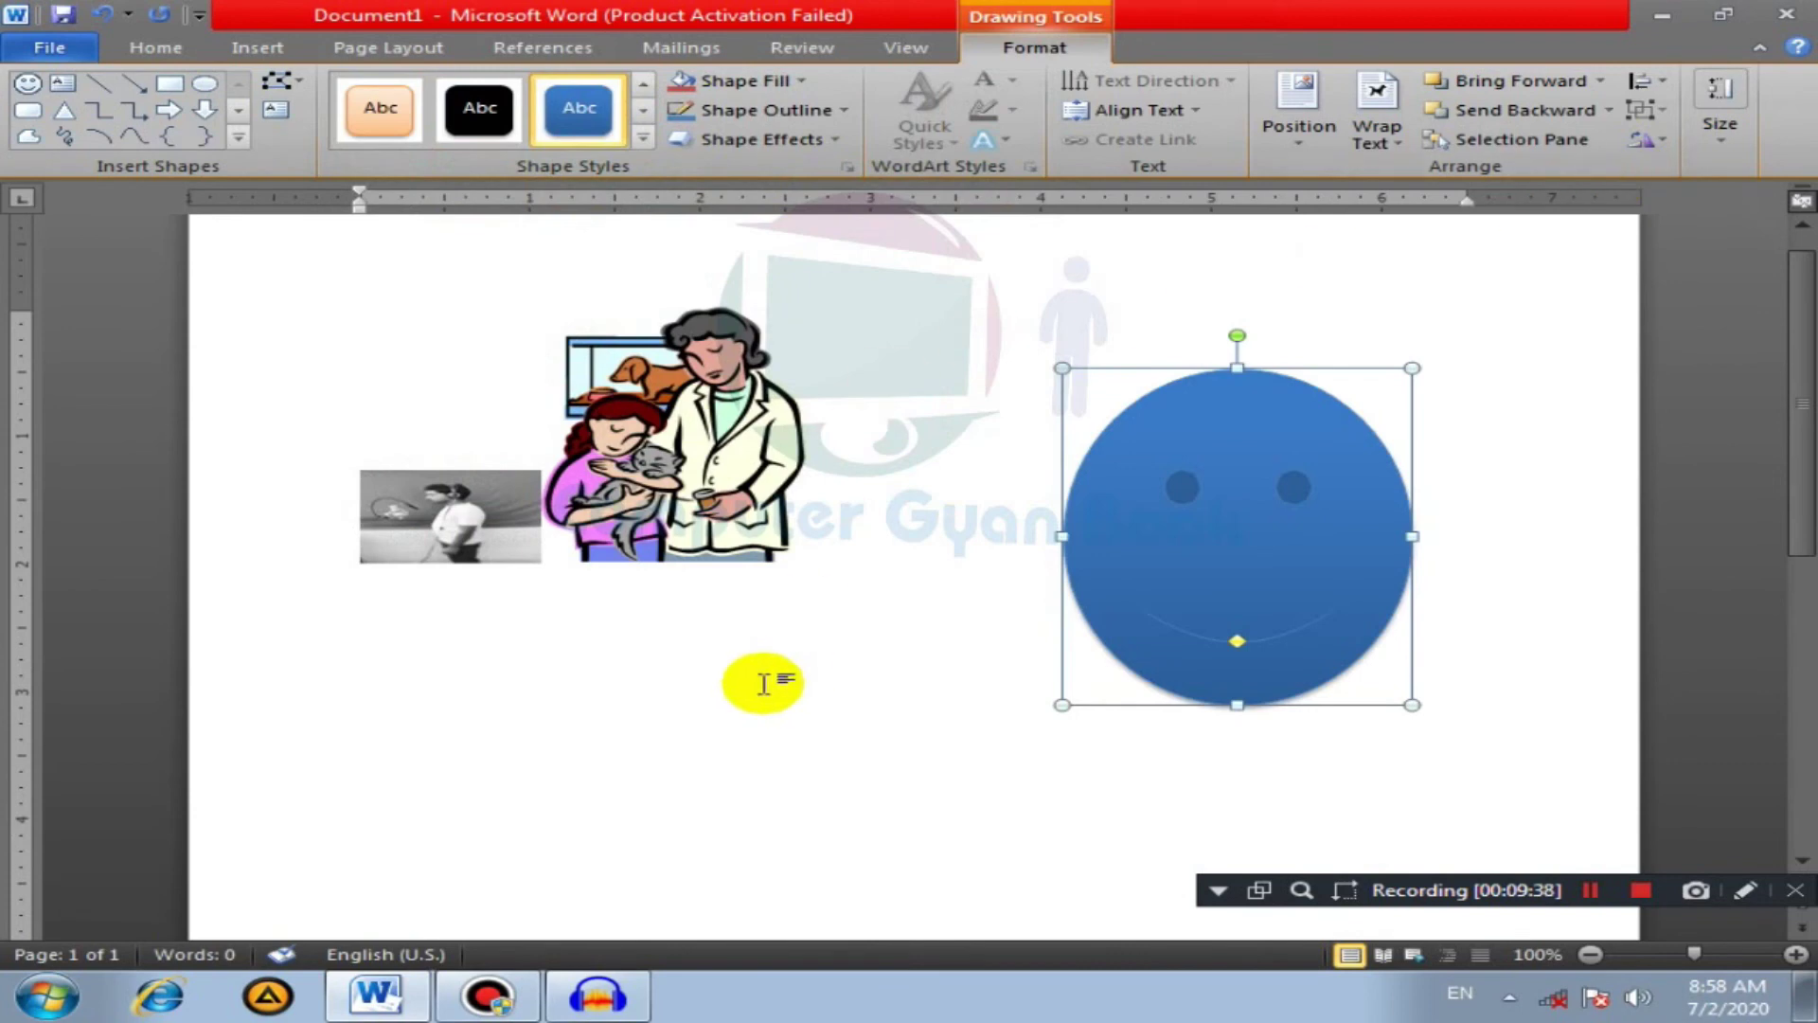
{"action": "left_click", "coordinate": [252, 45]}
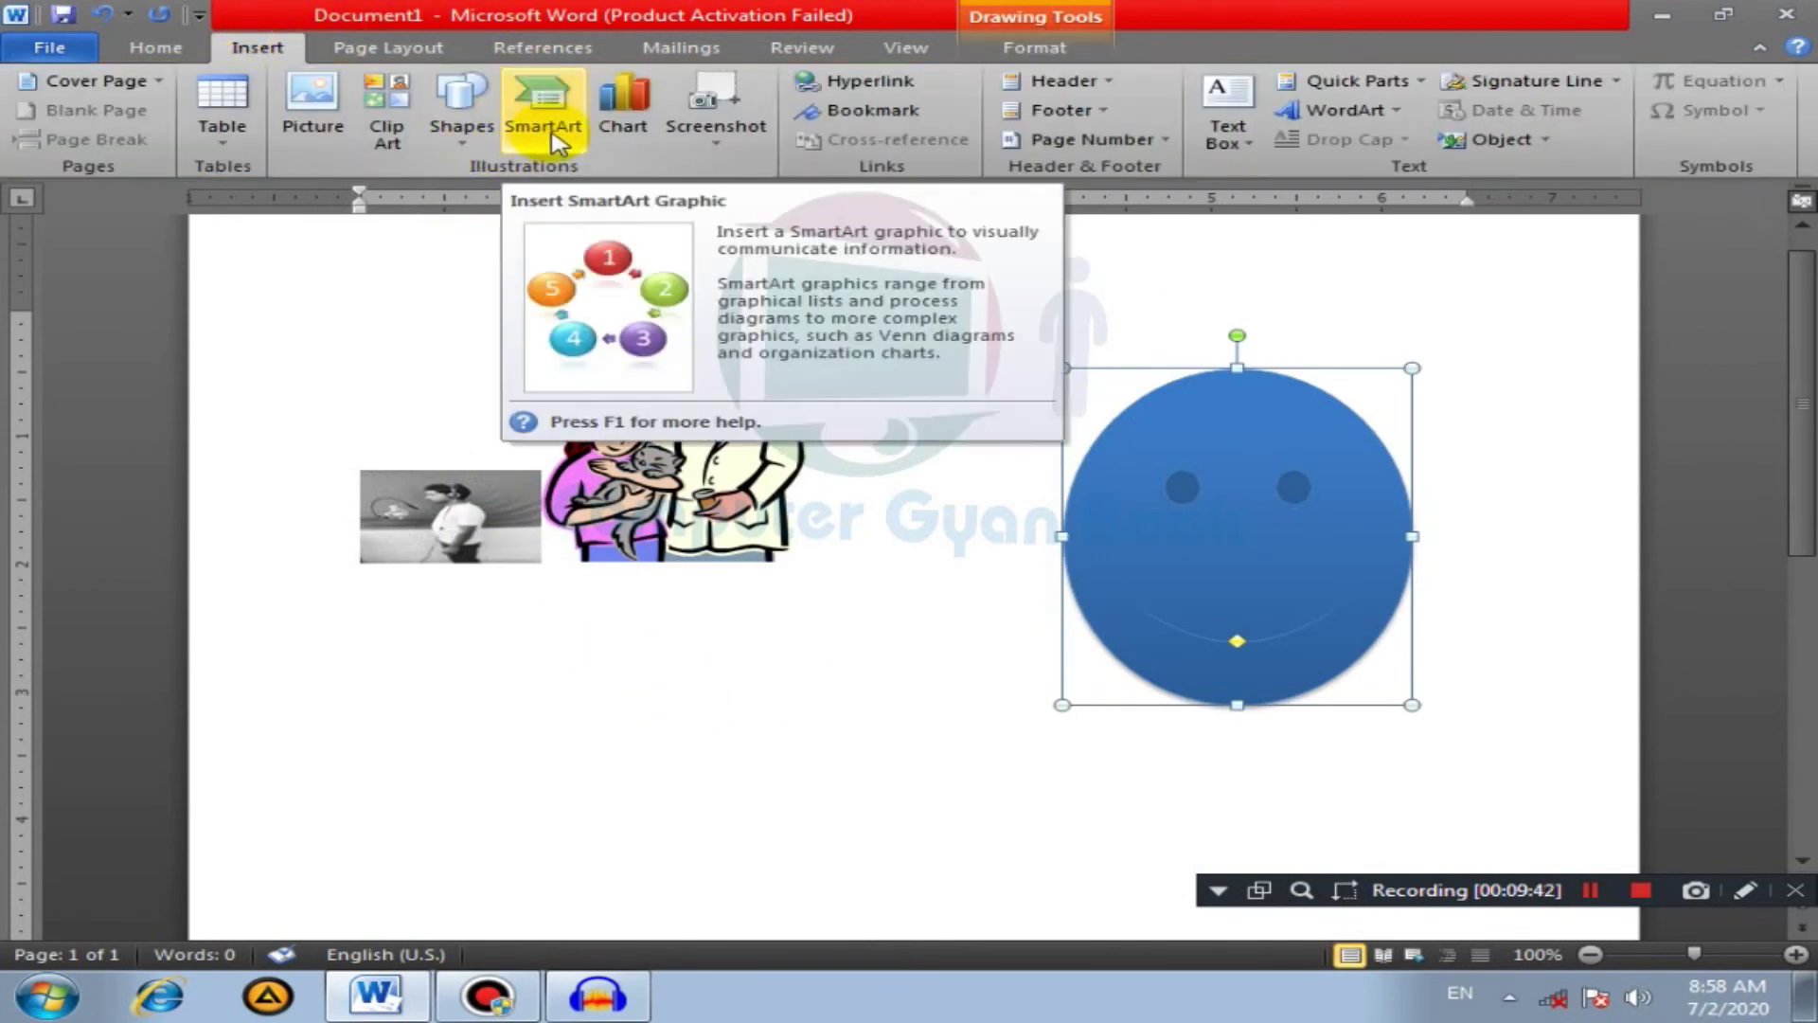
Step: Browse the SmartArt categories and insert a List > Lined List graphic
{"action": "left_click", "coordinate": [559, 142]}
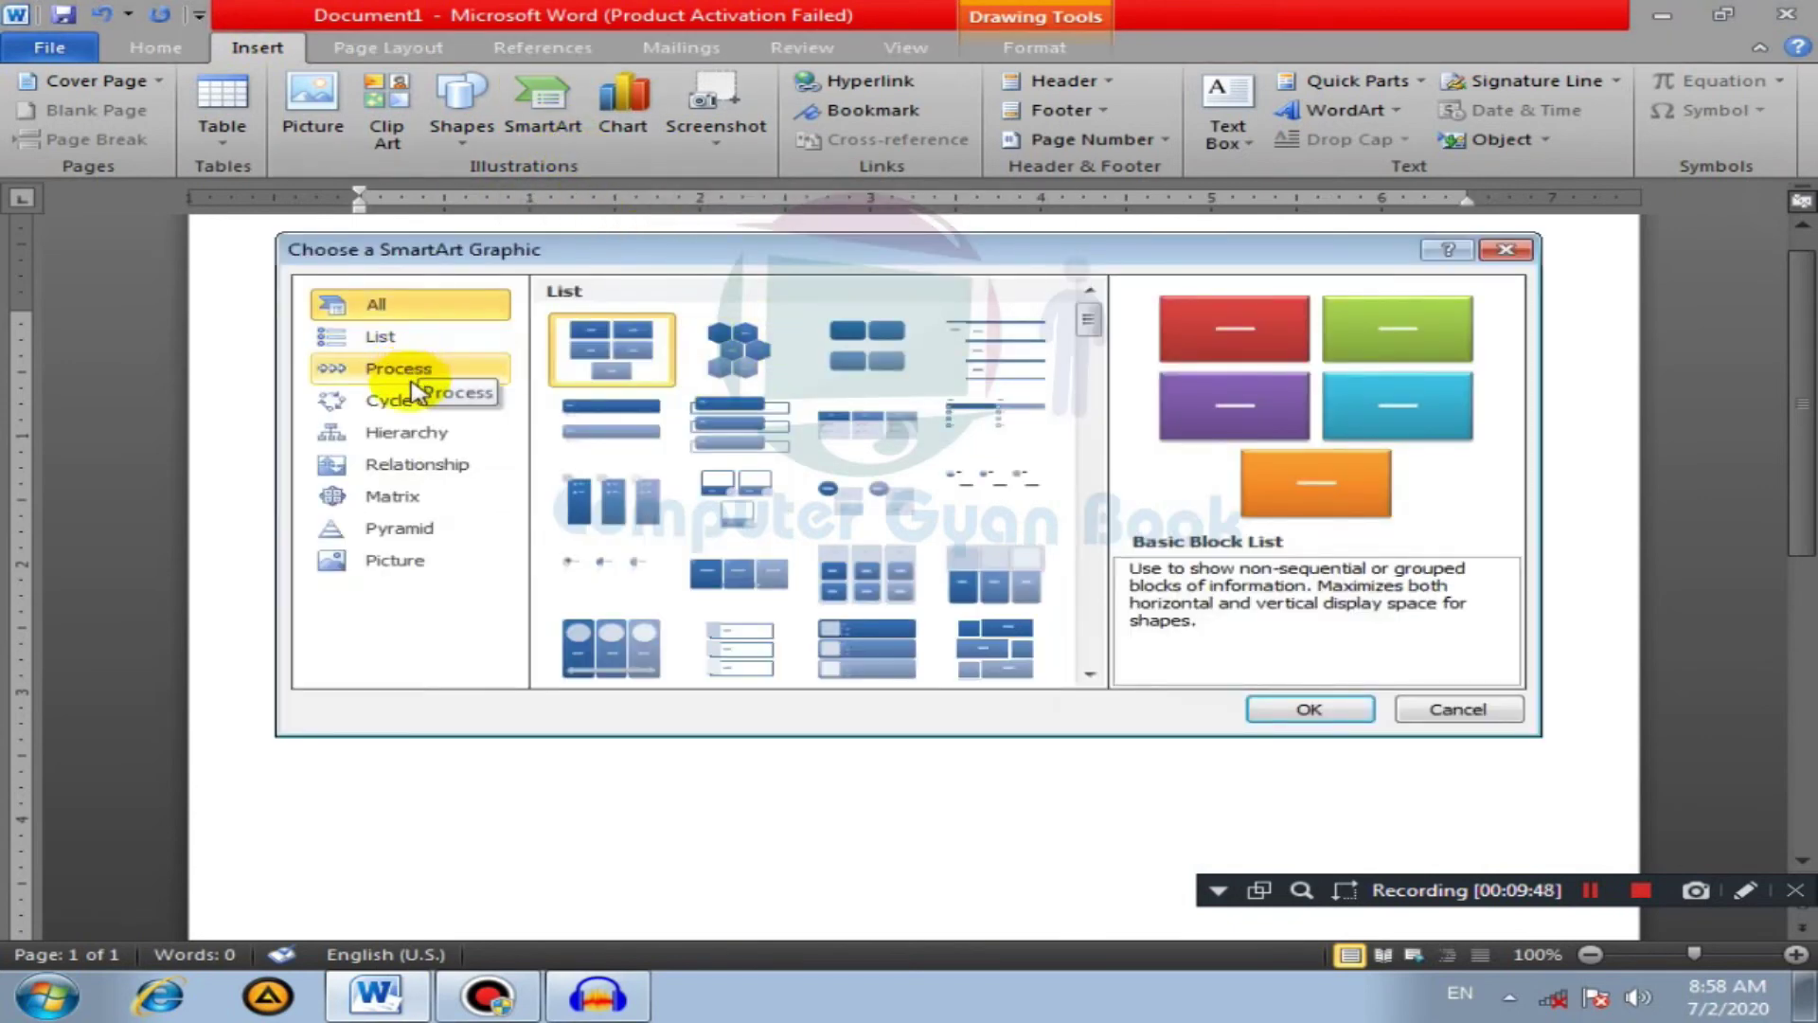
{"action": "left_click", "coordinate": [398, 496]}
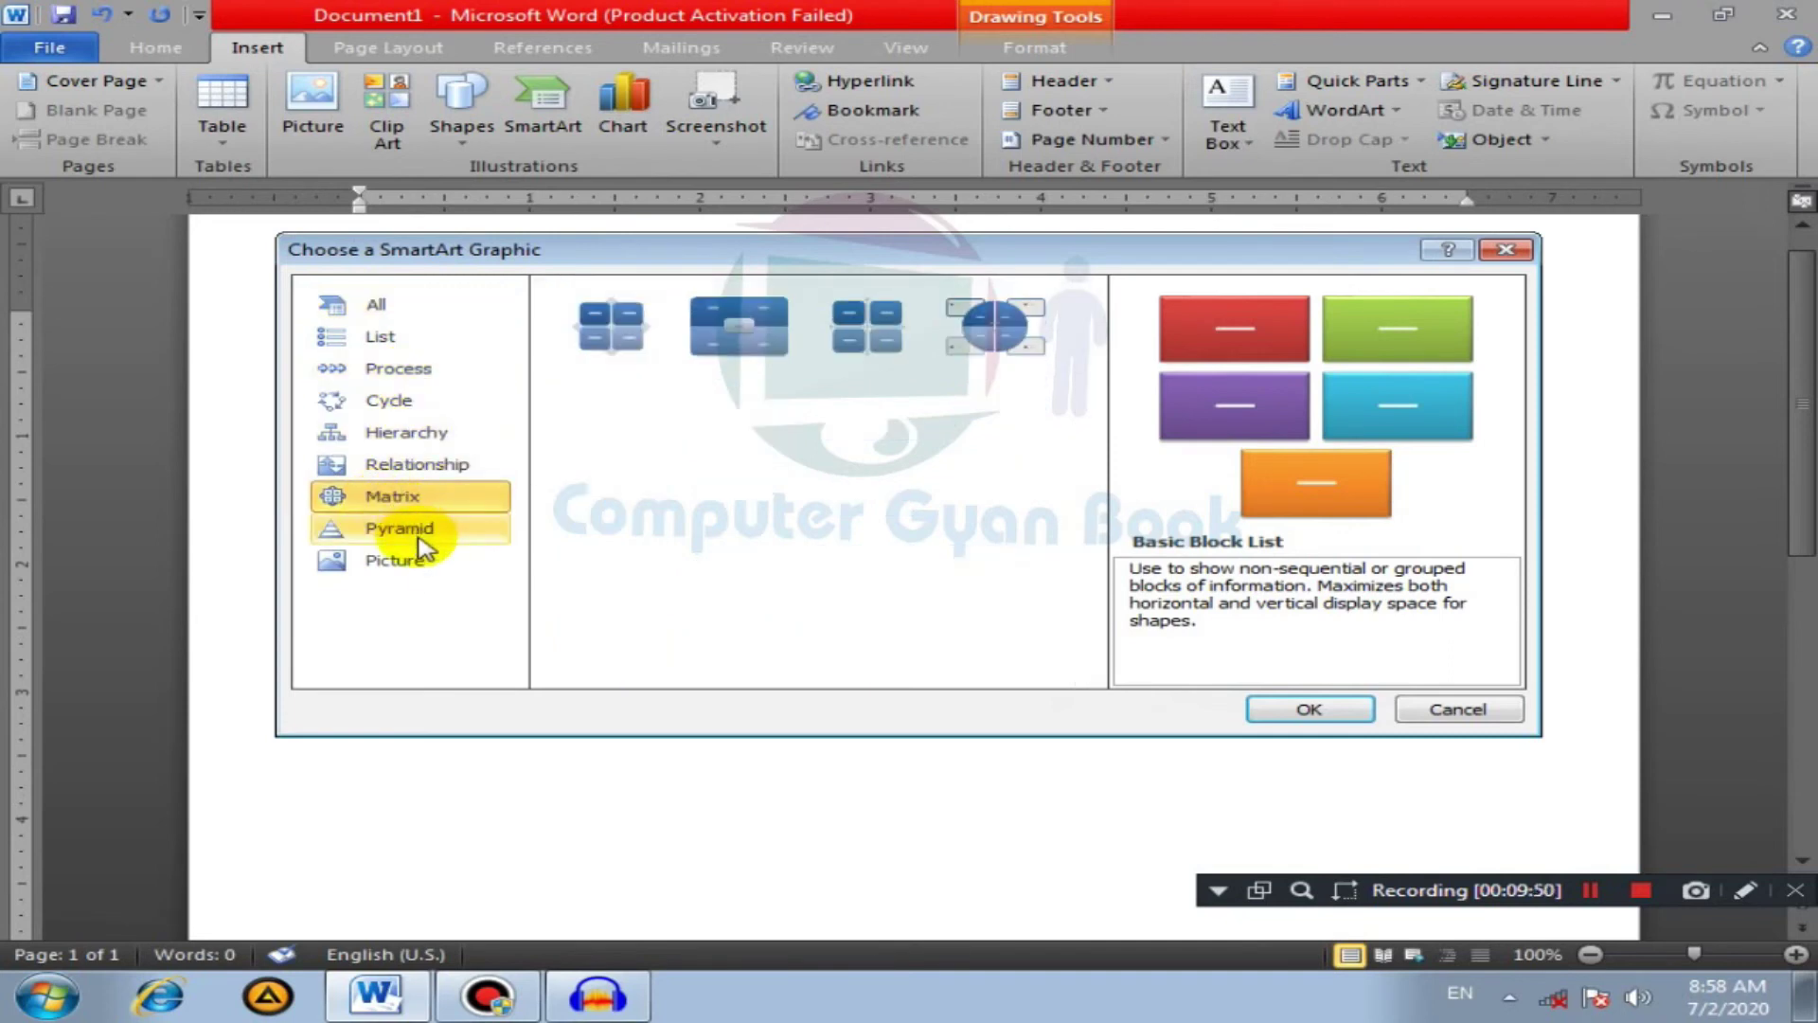
{"action": "left_click", "coordinate": [417, 533]}
{"action": "left_click", "coordinate": [403, 561]}
{"action": "left_click", "coordinate": [393, 436]}
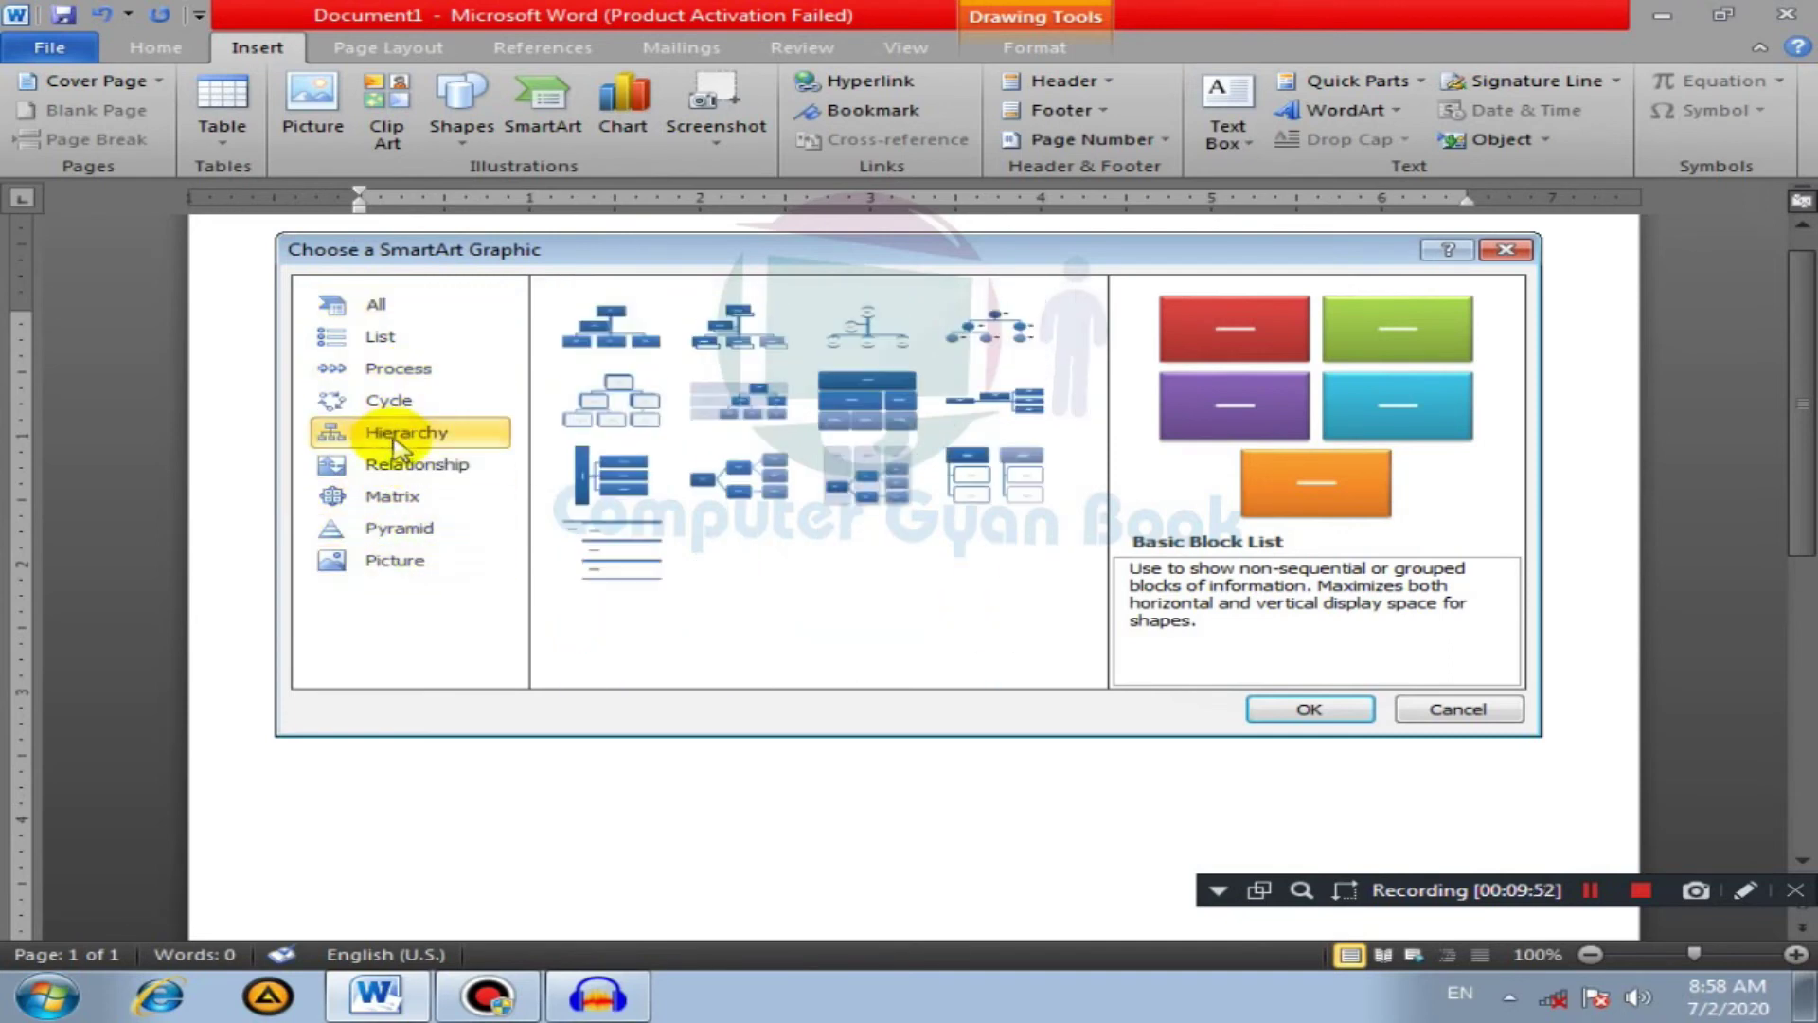
{"action": "left_click", "coordinate": [403, 400]}
{"action": "left_click", "coordinate": [416, 369]}
{"action": "left_click", "coordinate": [425, 339]}
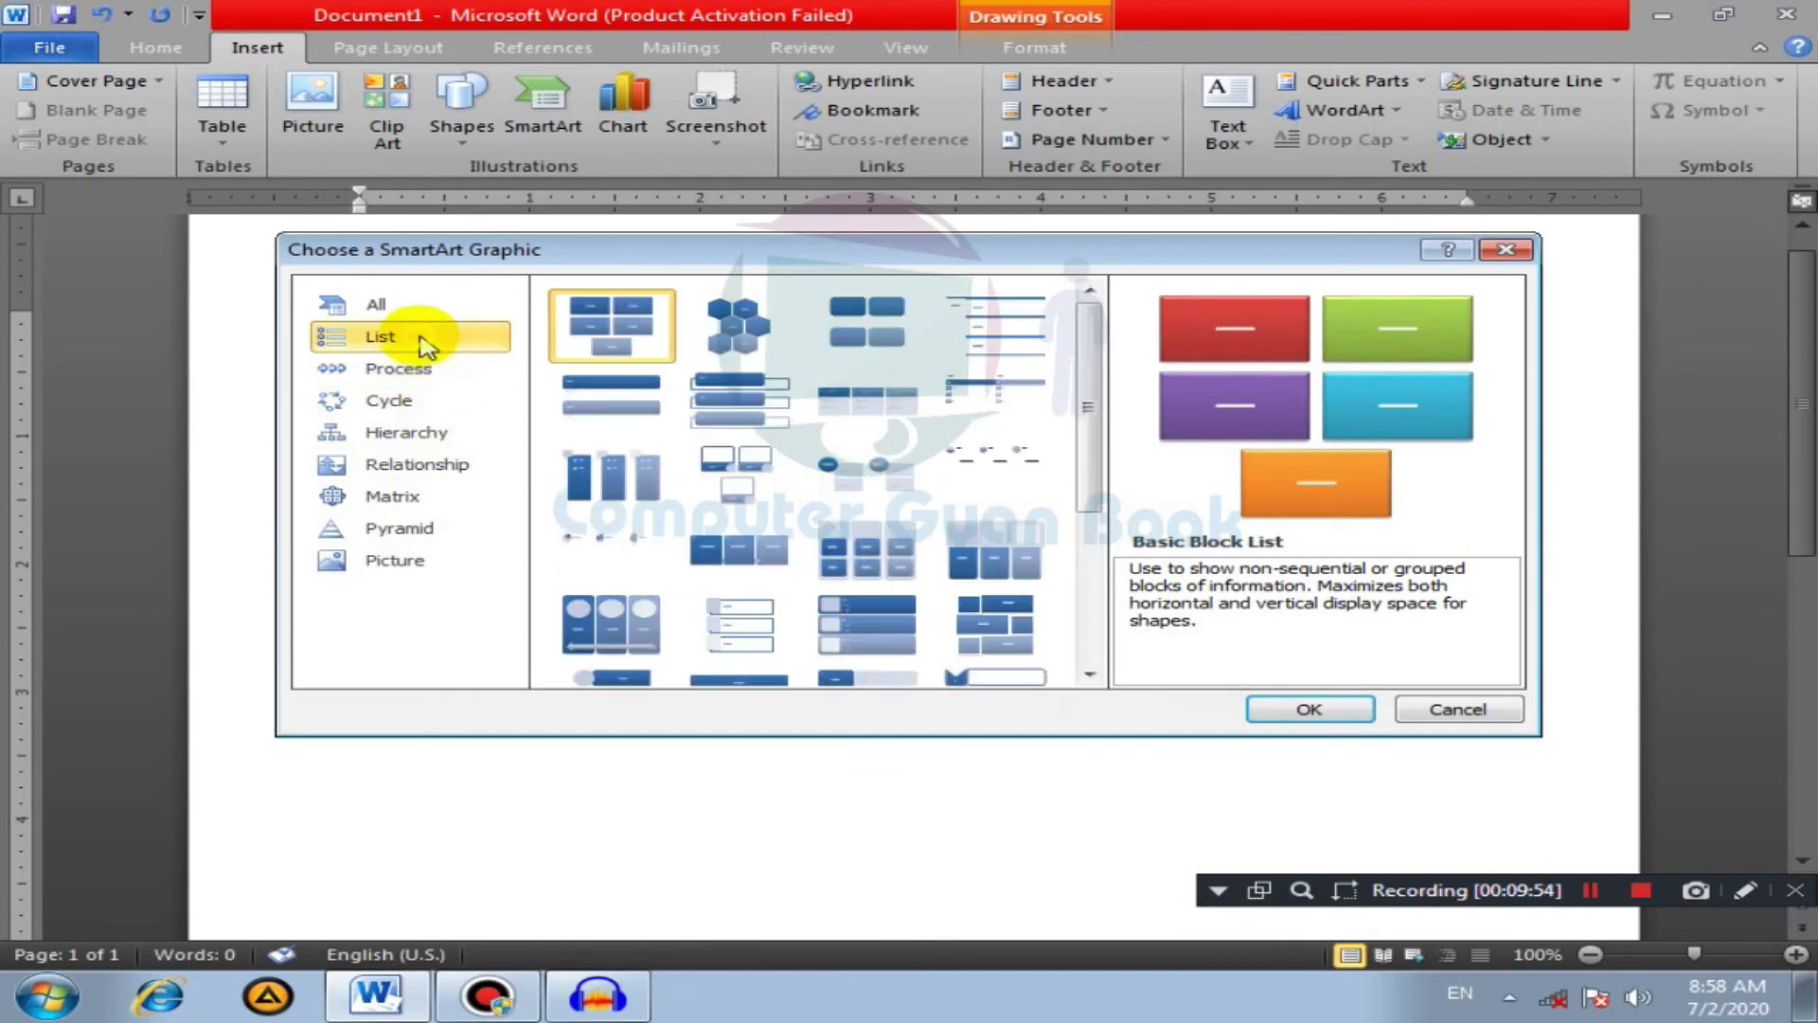
{"action": "left_click", "coordinate": [421, 305]}
{"action": "left_click", "coordinate": [424, 339]}
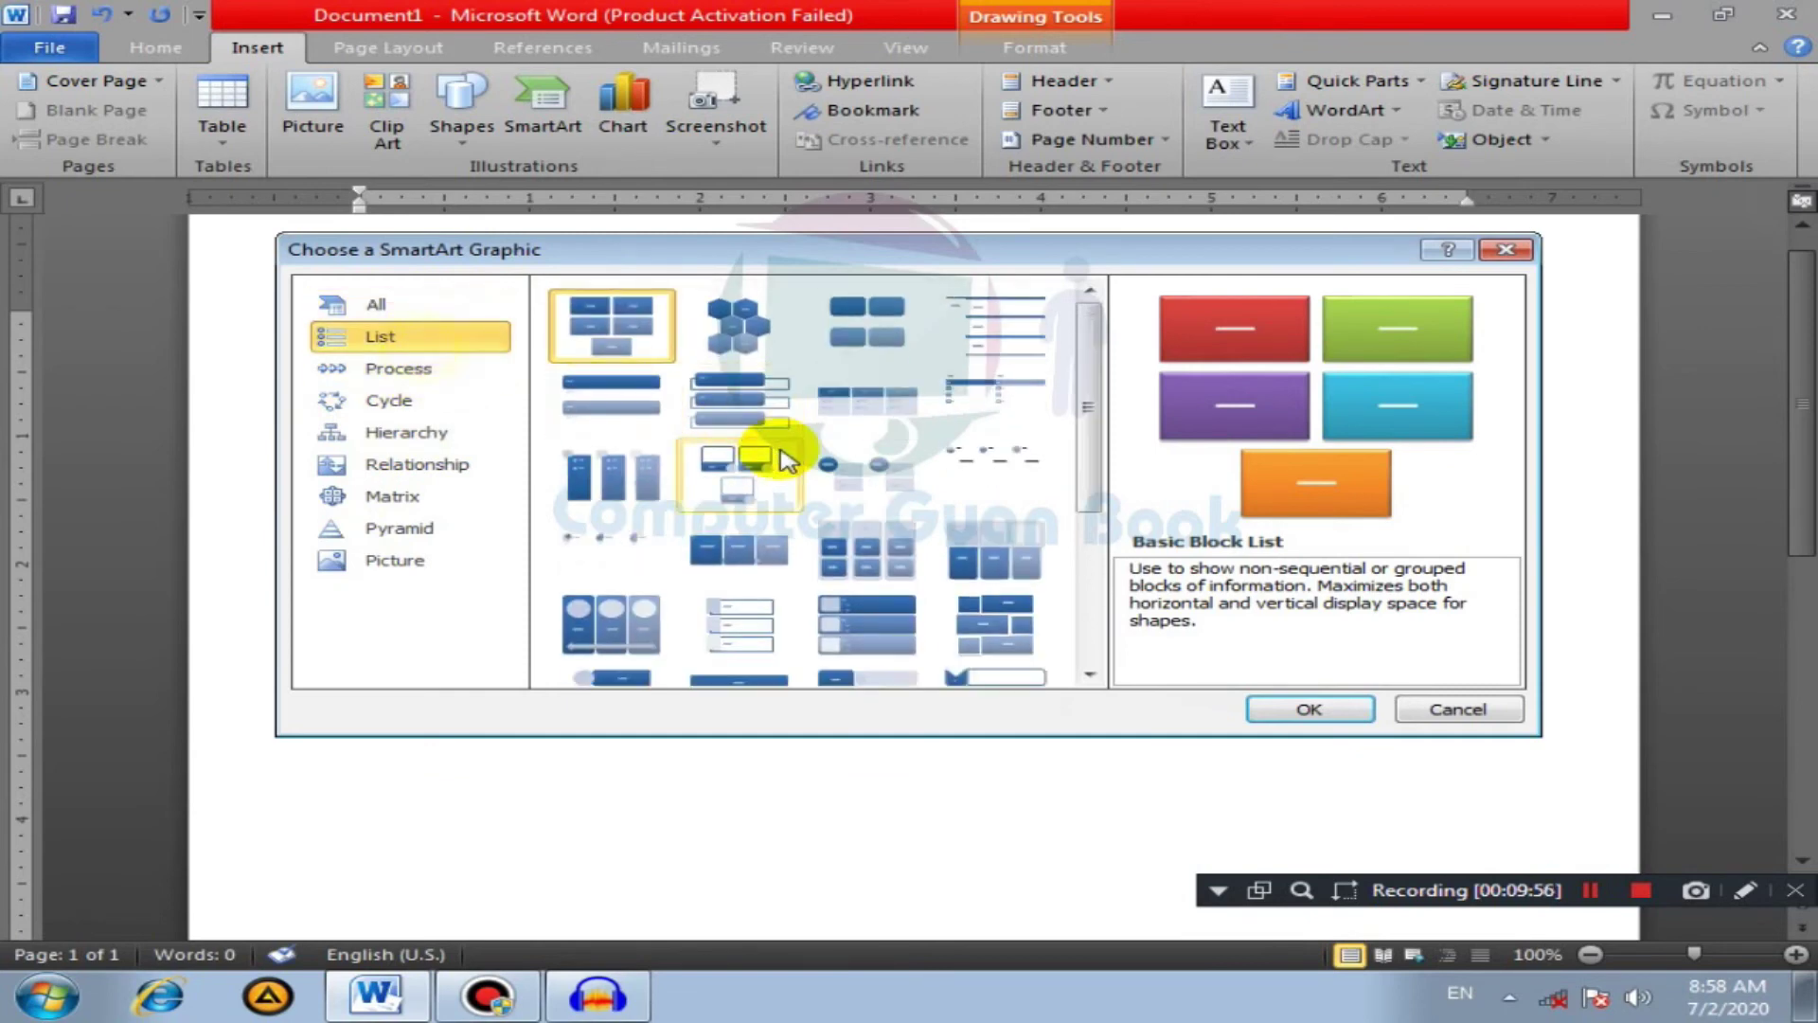
{"action": "left_click", "coordinate": [995, 341]}
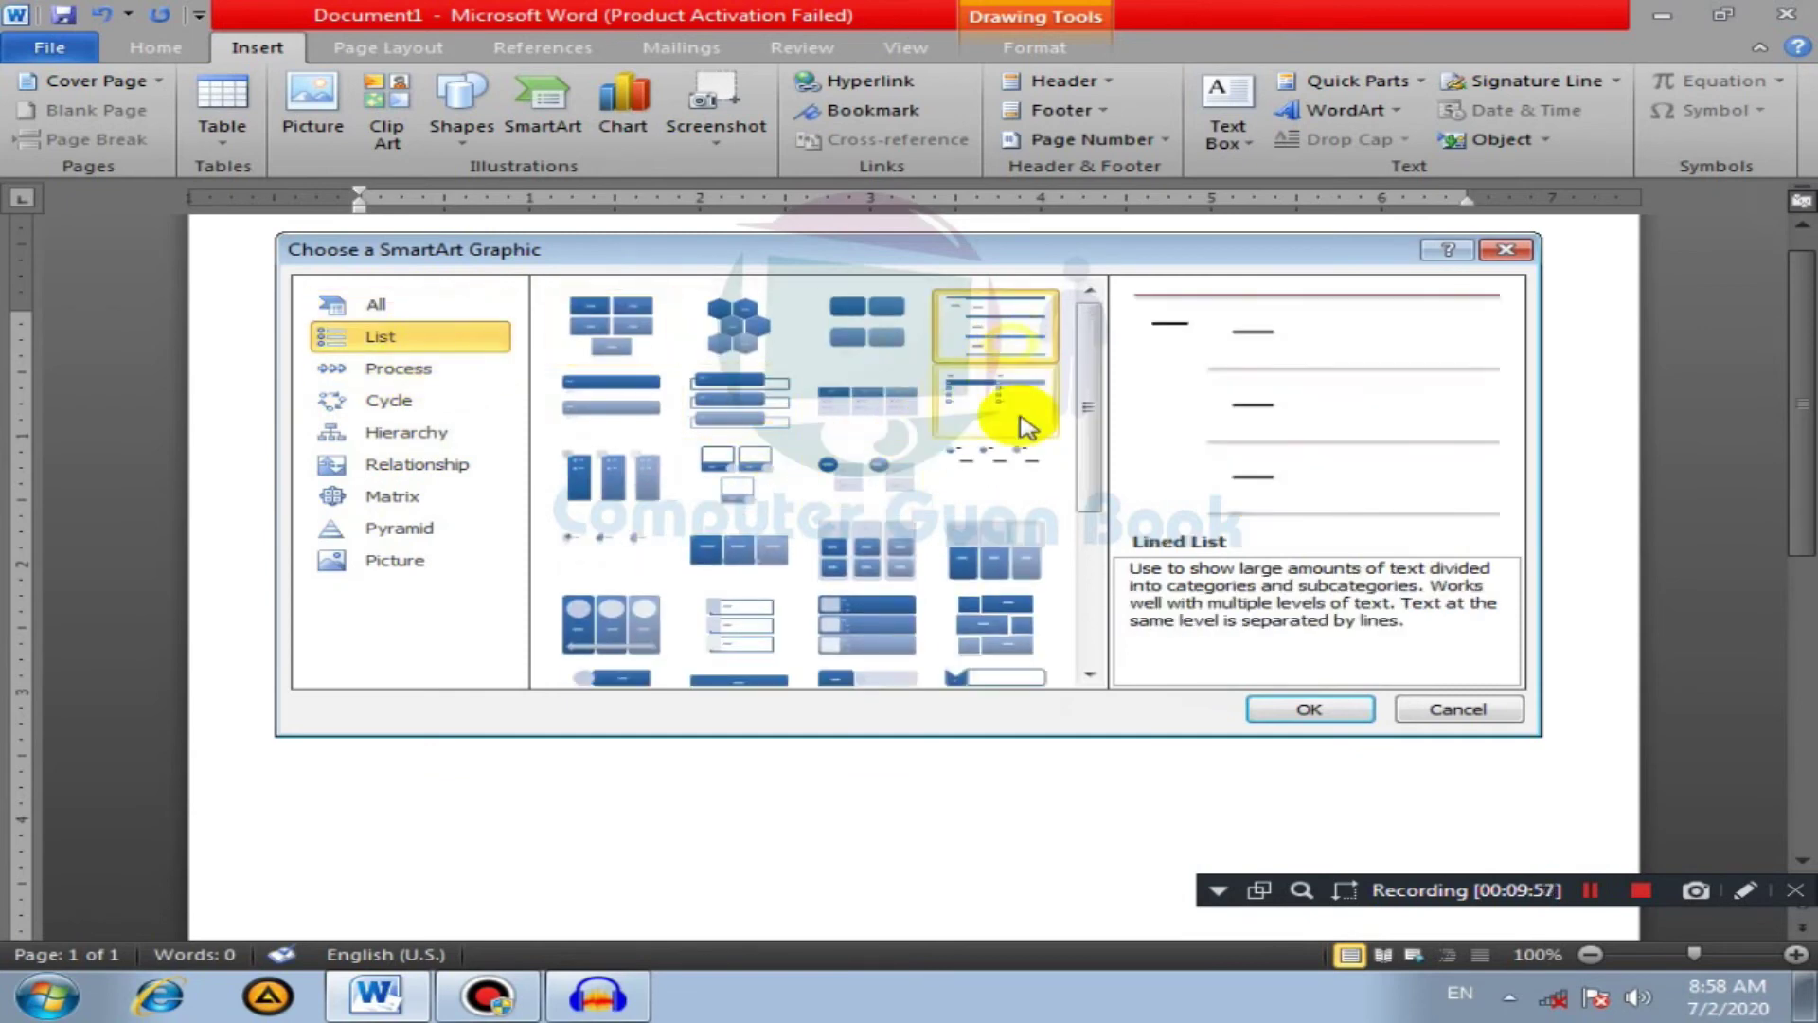
{"action": "left_click", "coordinate": [1311, 712]}
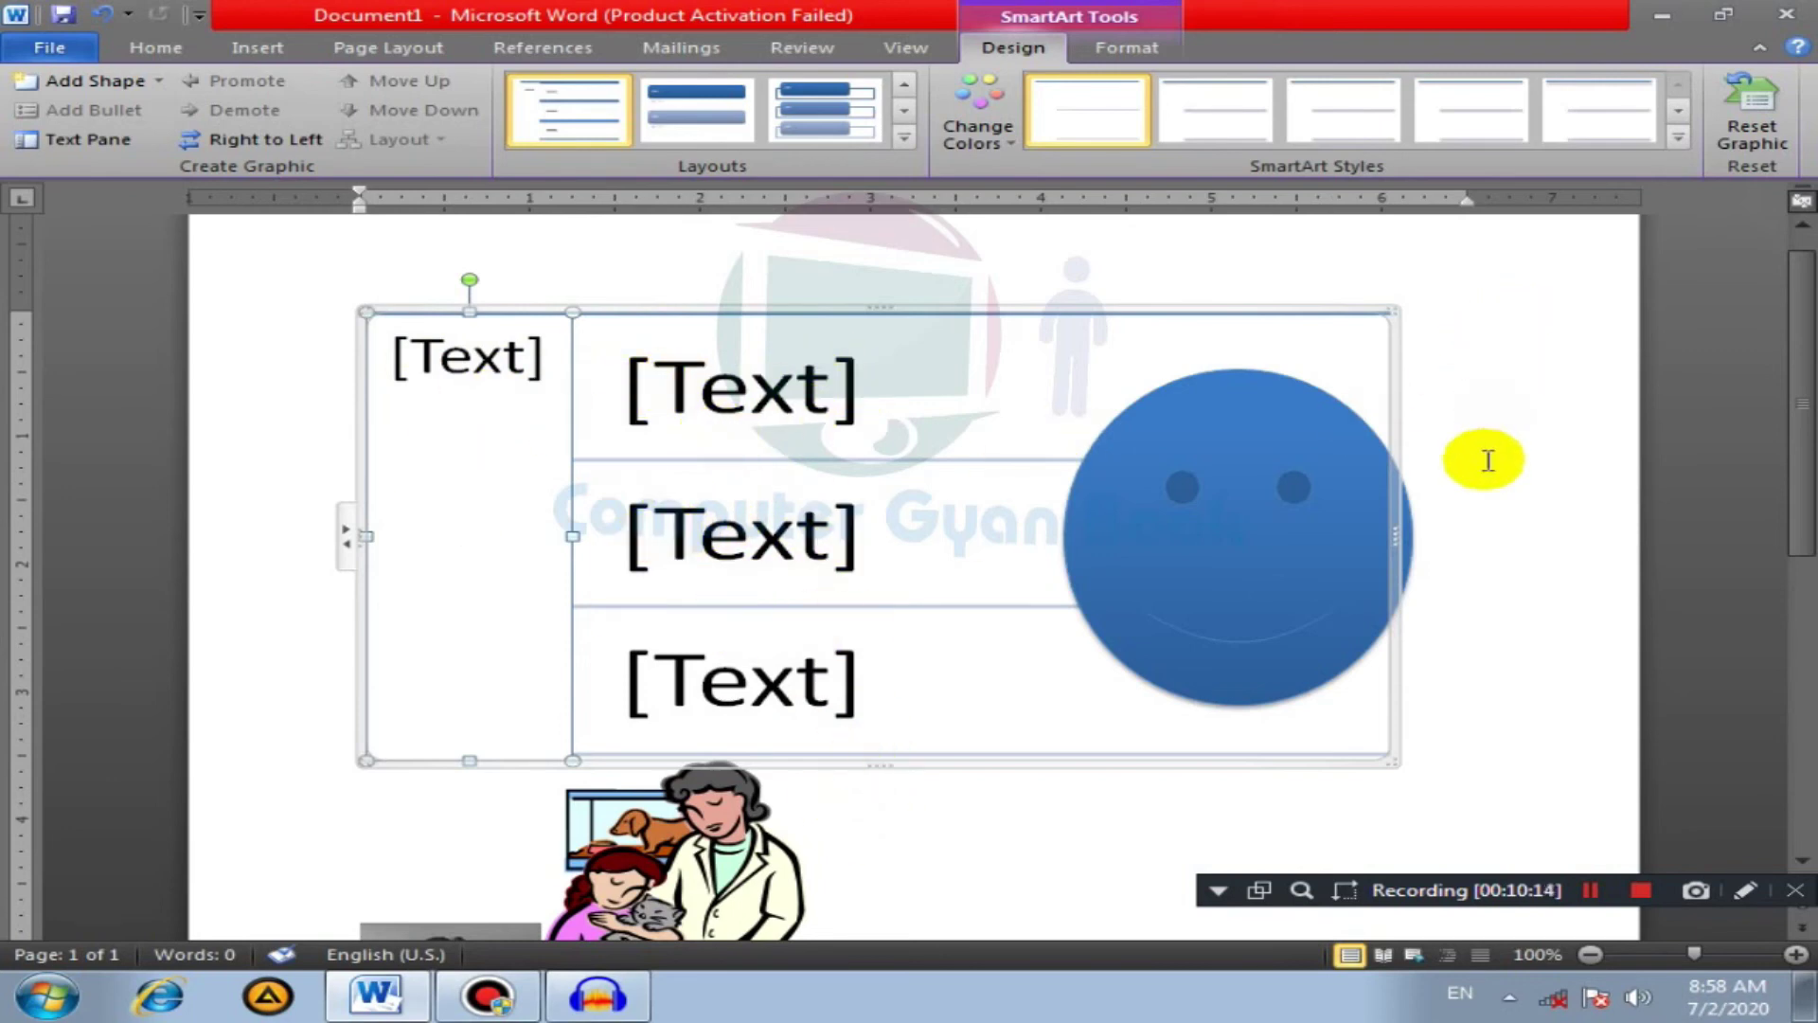
Step: Select all document content with Ctrl+A and delete it, leaving the page empty
{"action": "left_click", "coordinate": [259, 52]}
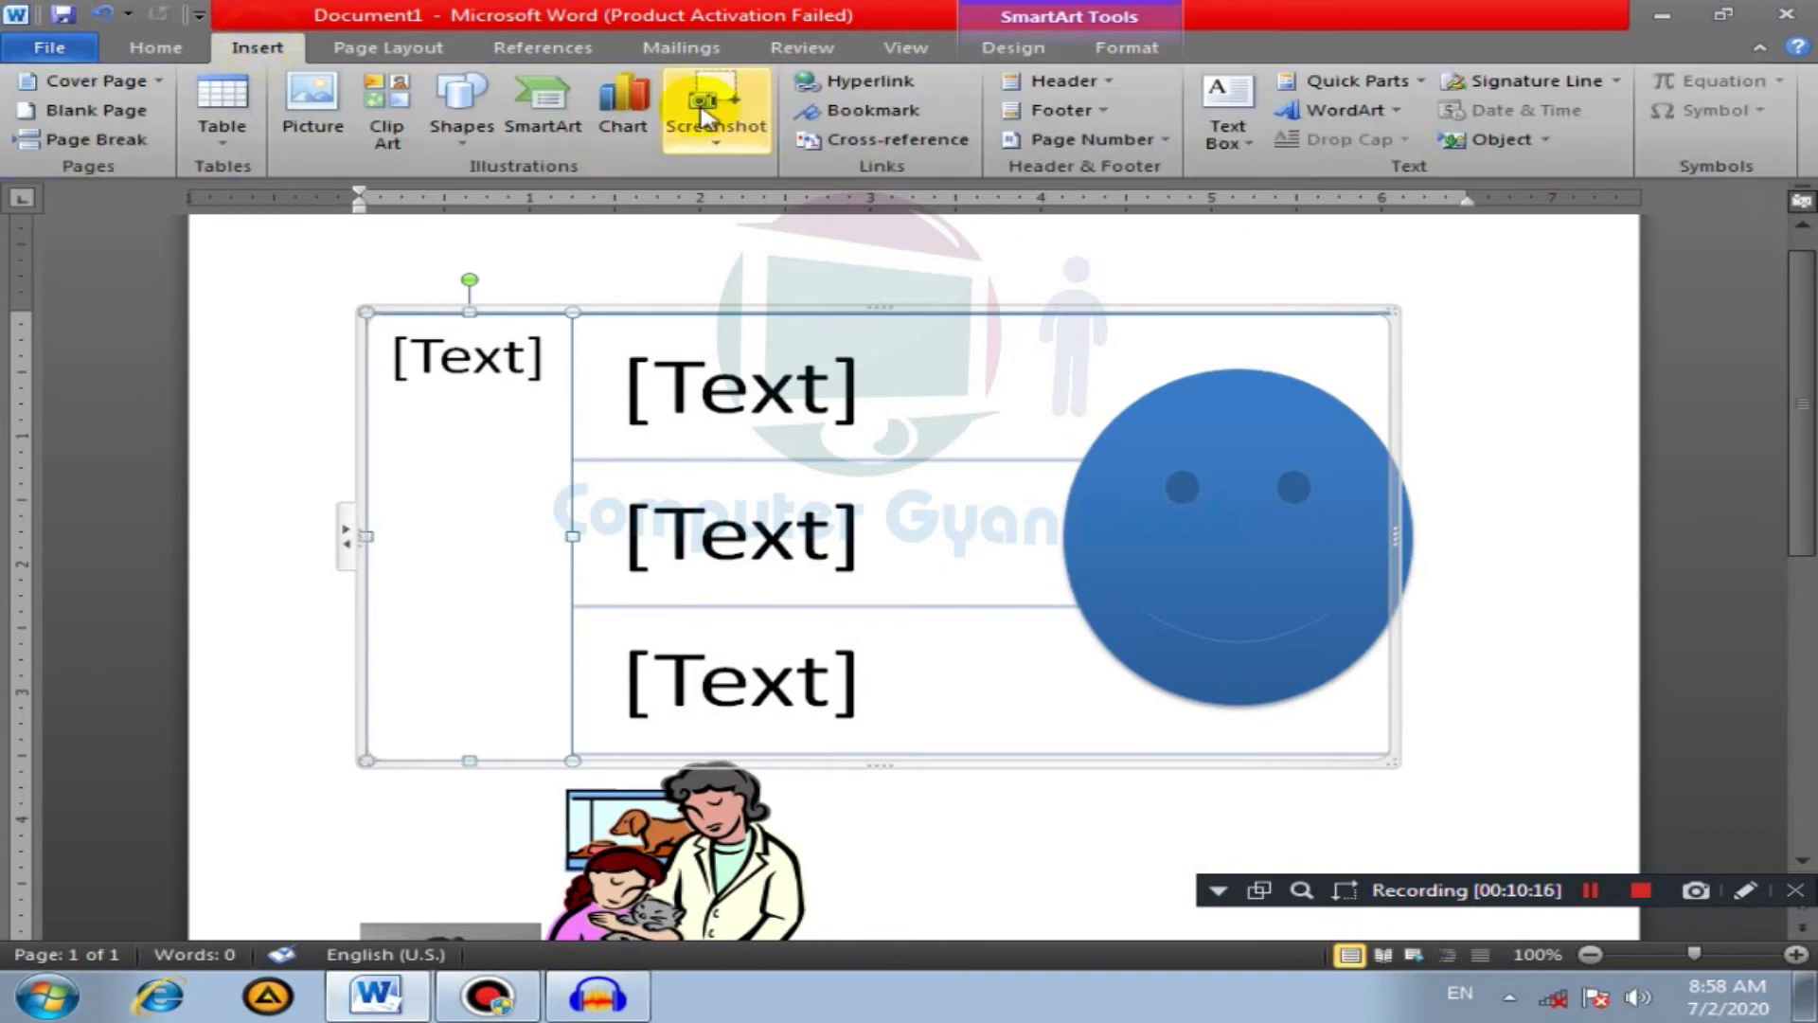
{"action": "left_click", "coordinate": [1530, 499]}
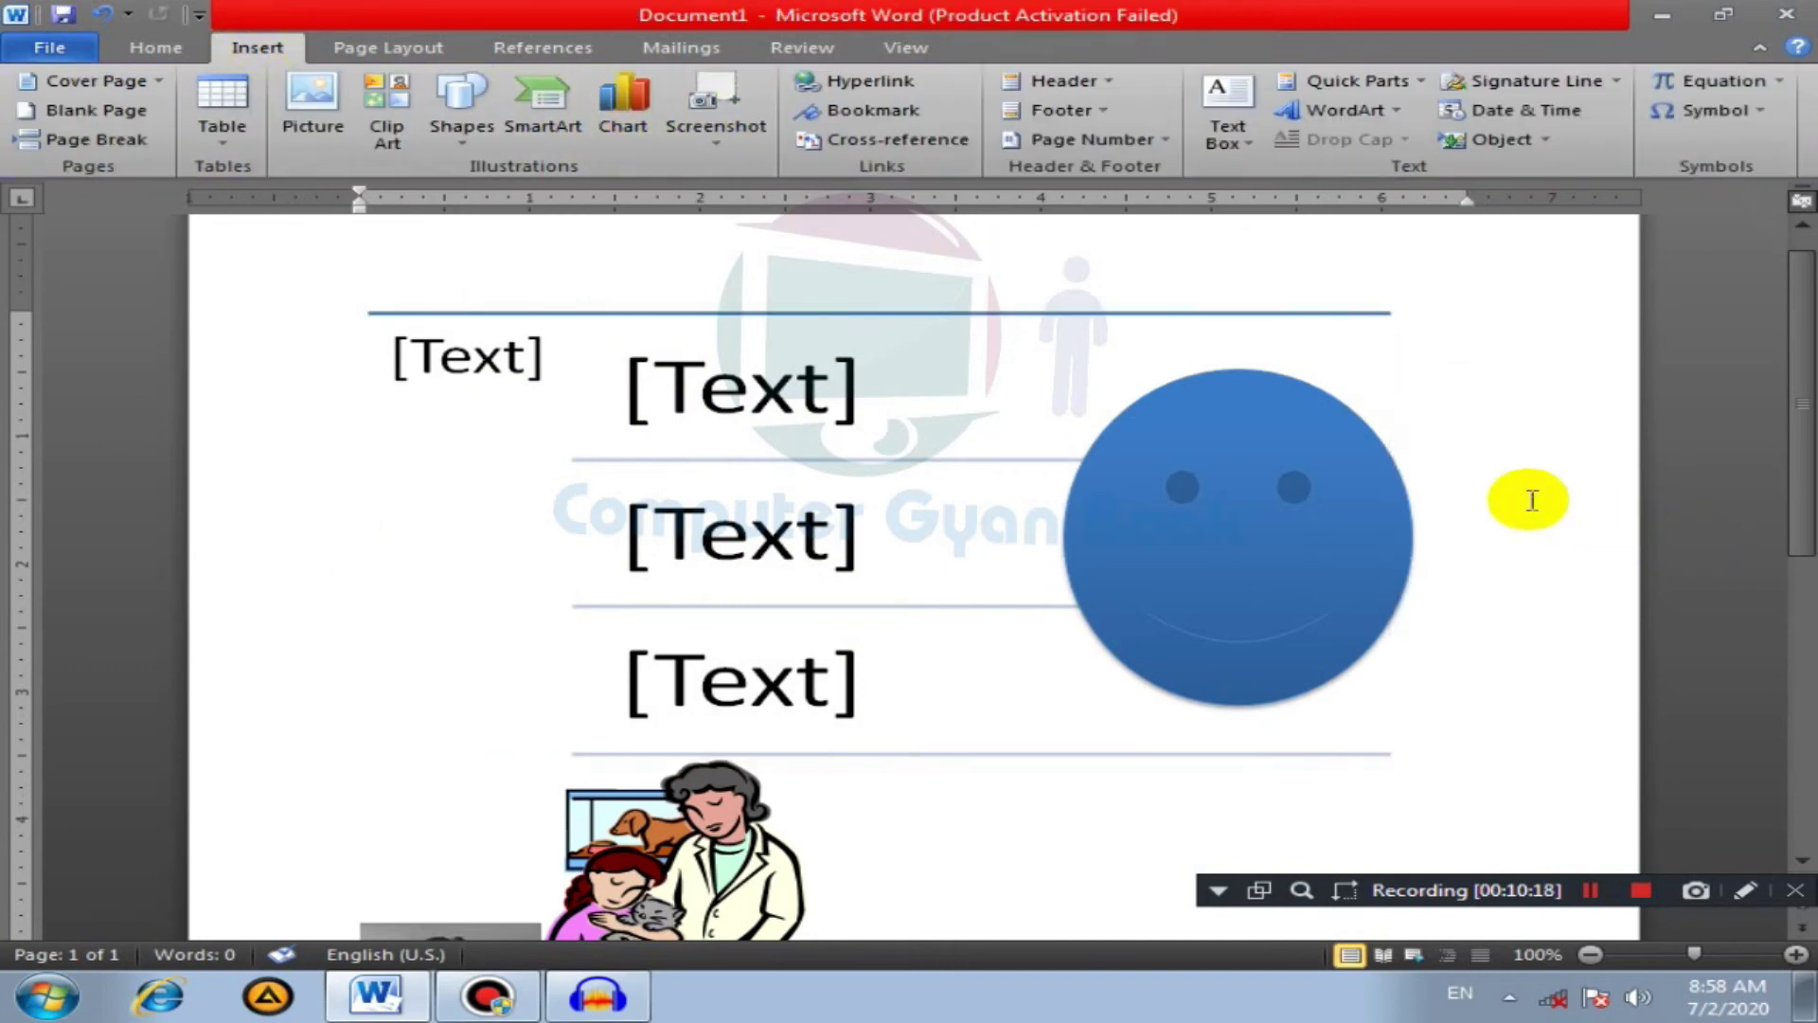
{"action": "scroll", "coordinate": [862, 710], "scroll_direction": "down", "scroll_amount": 1}
{"action": "scroll", "coordinate": [861, 711], "scroll_direction": "down", "scroll_amount": 9}
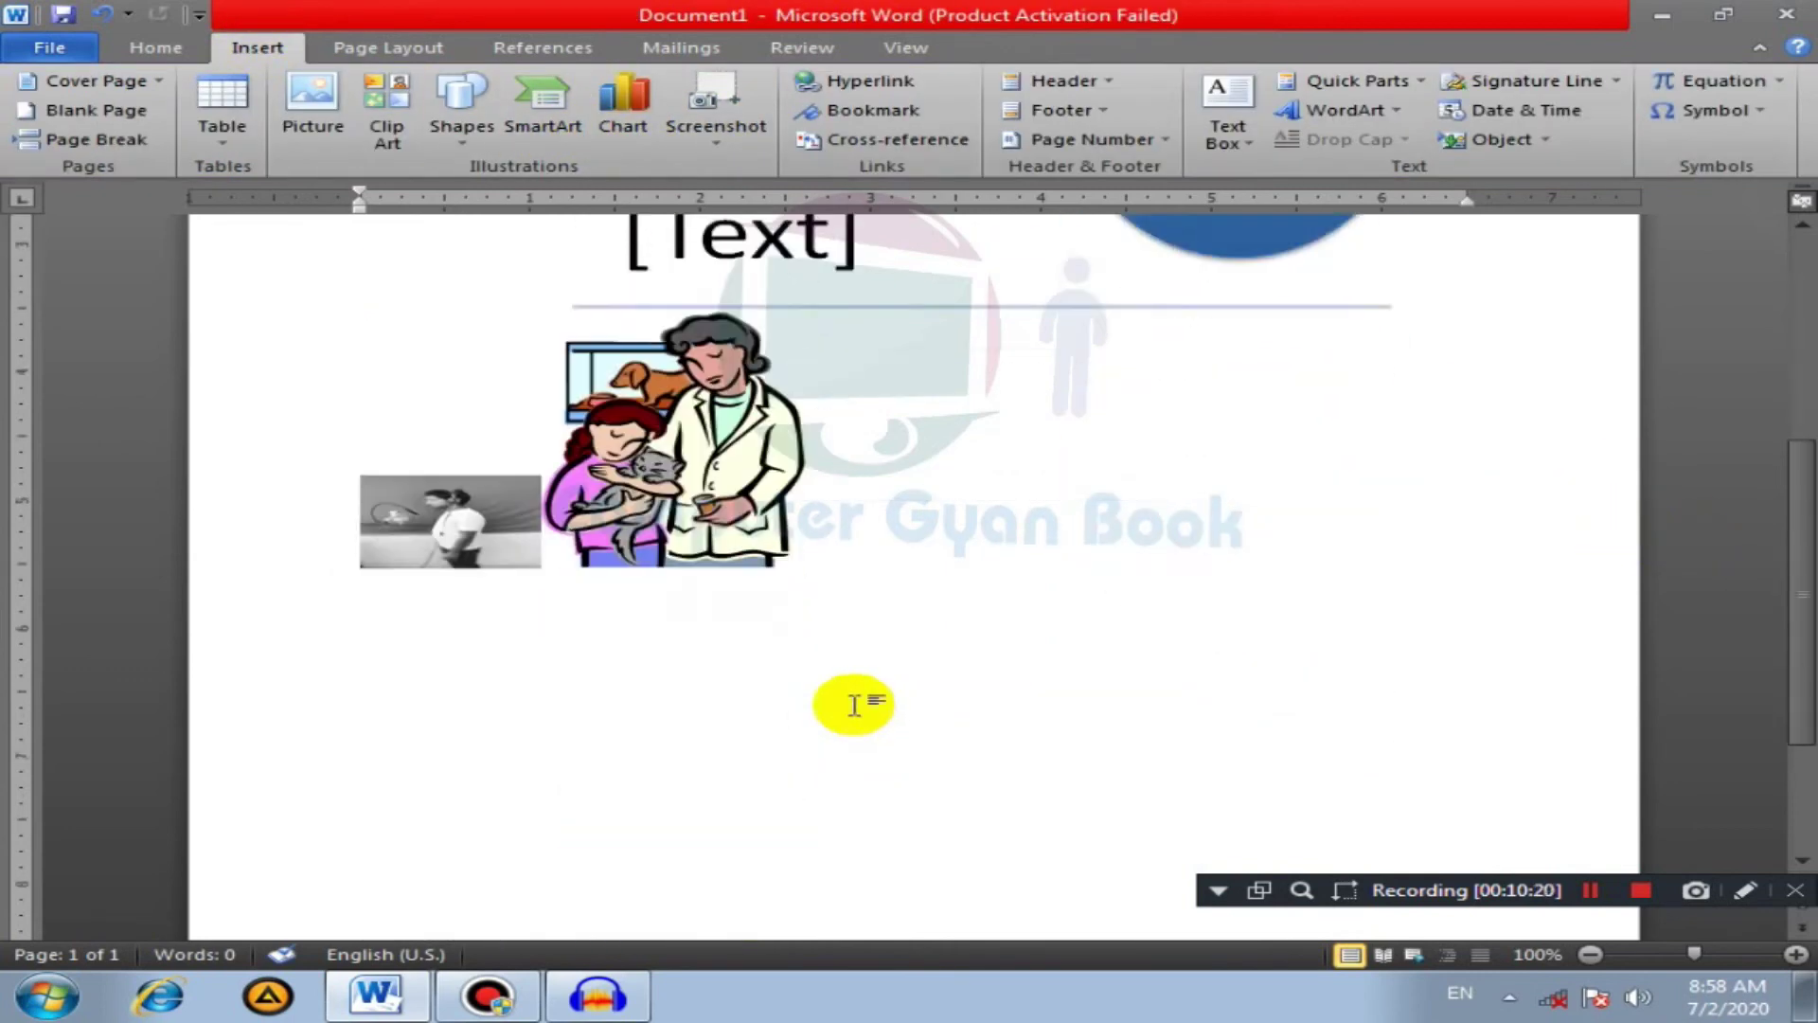
{"action": "left_click", "coordinate": [606, 516]}
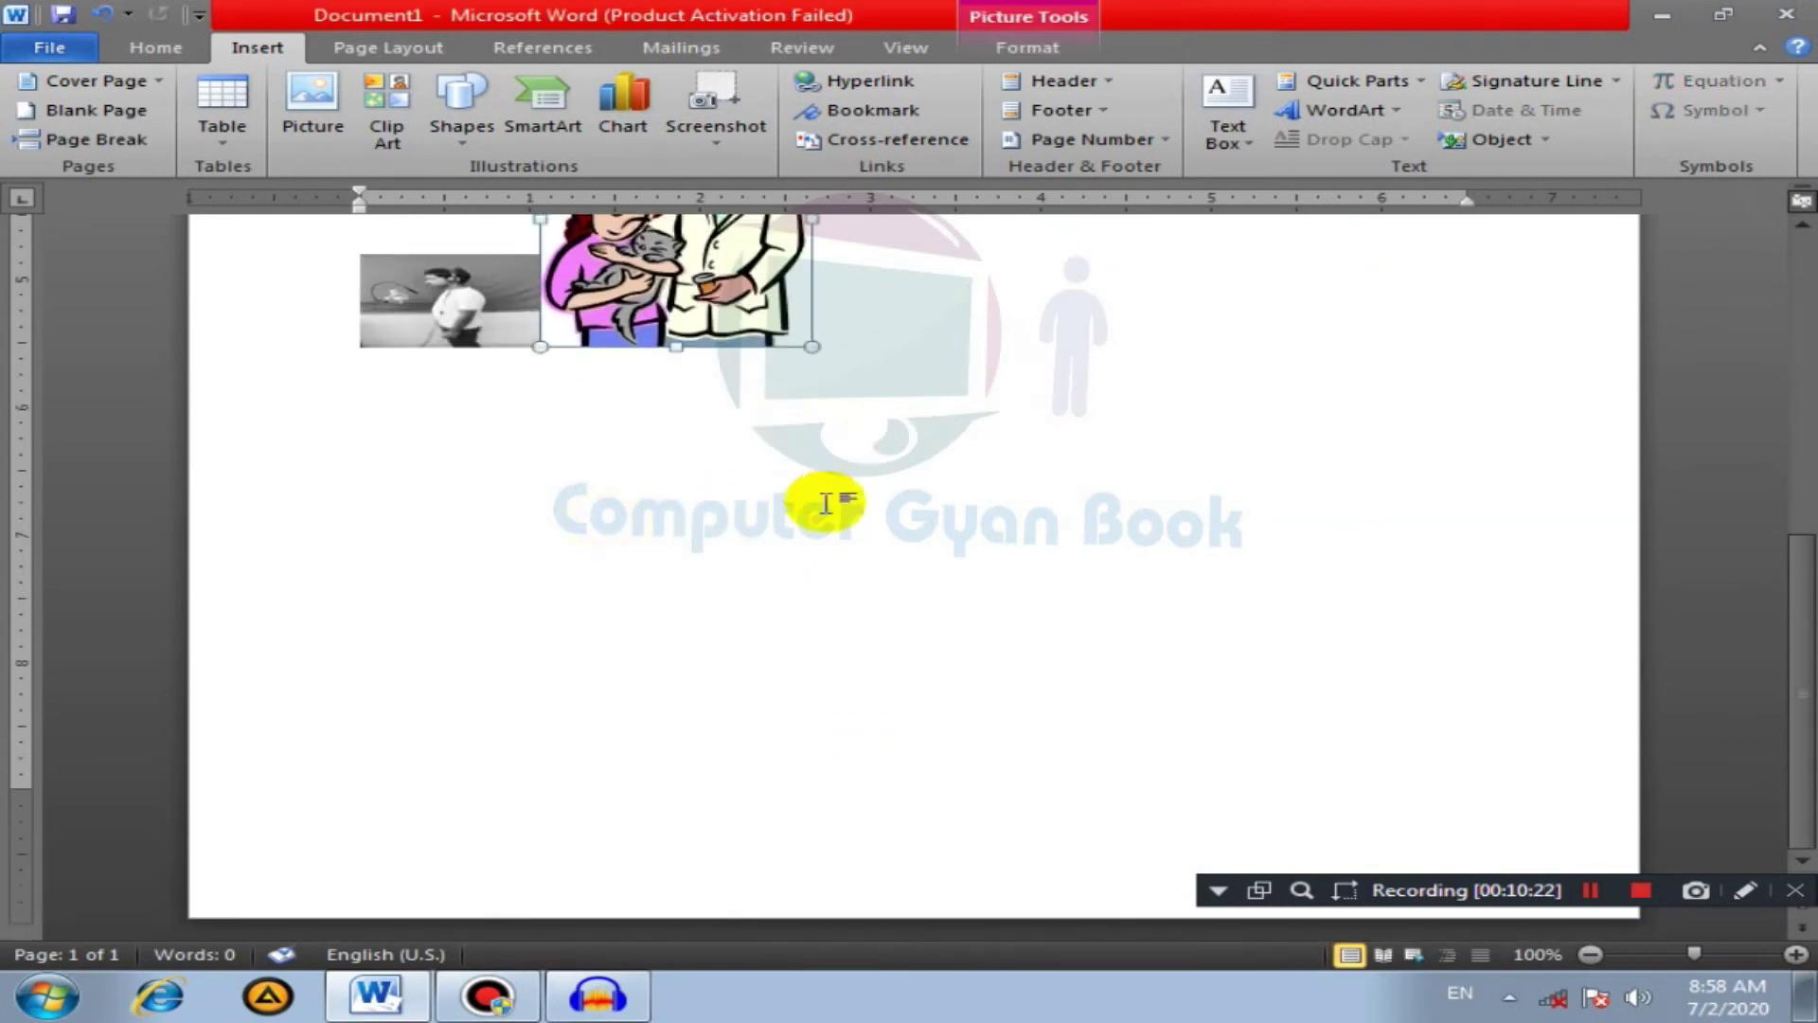
{"action": "key", "text": "ctrl+a"}
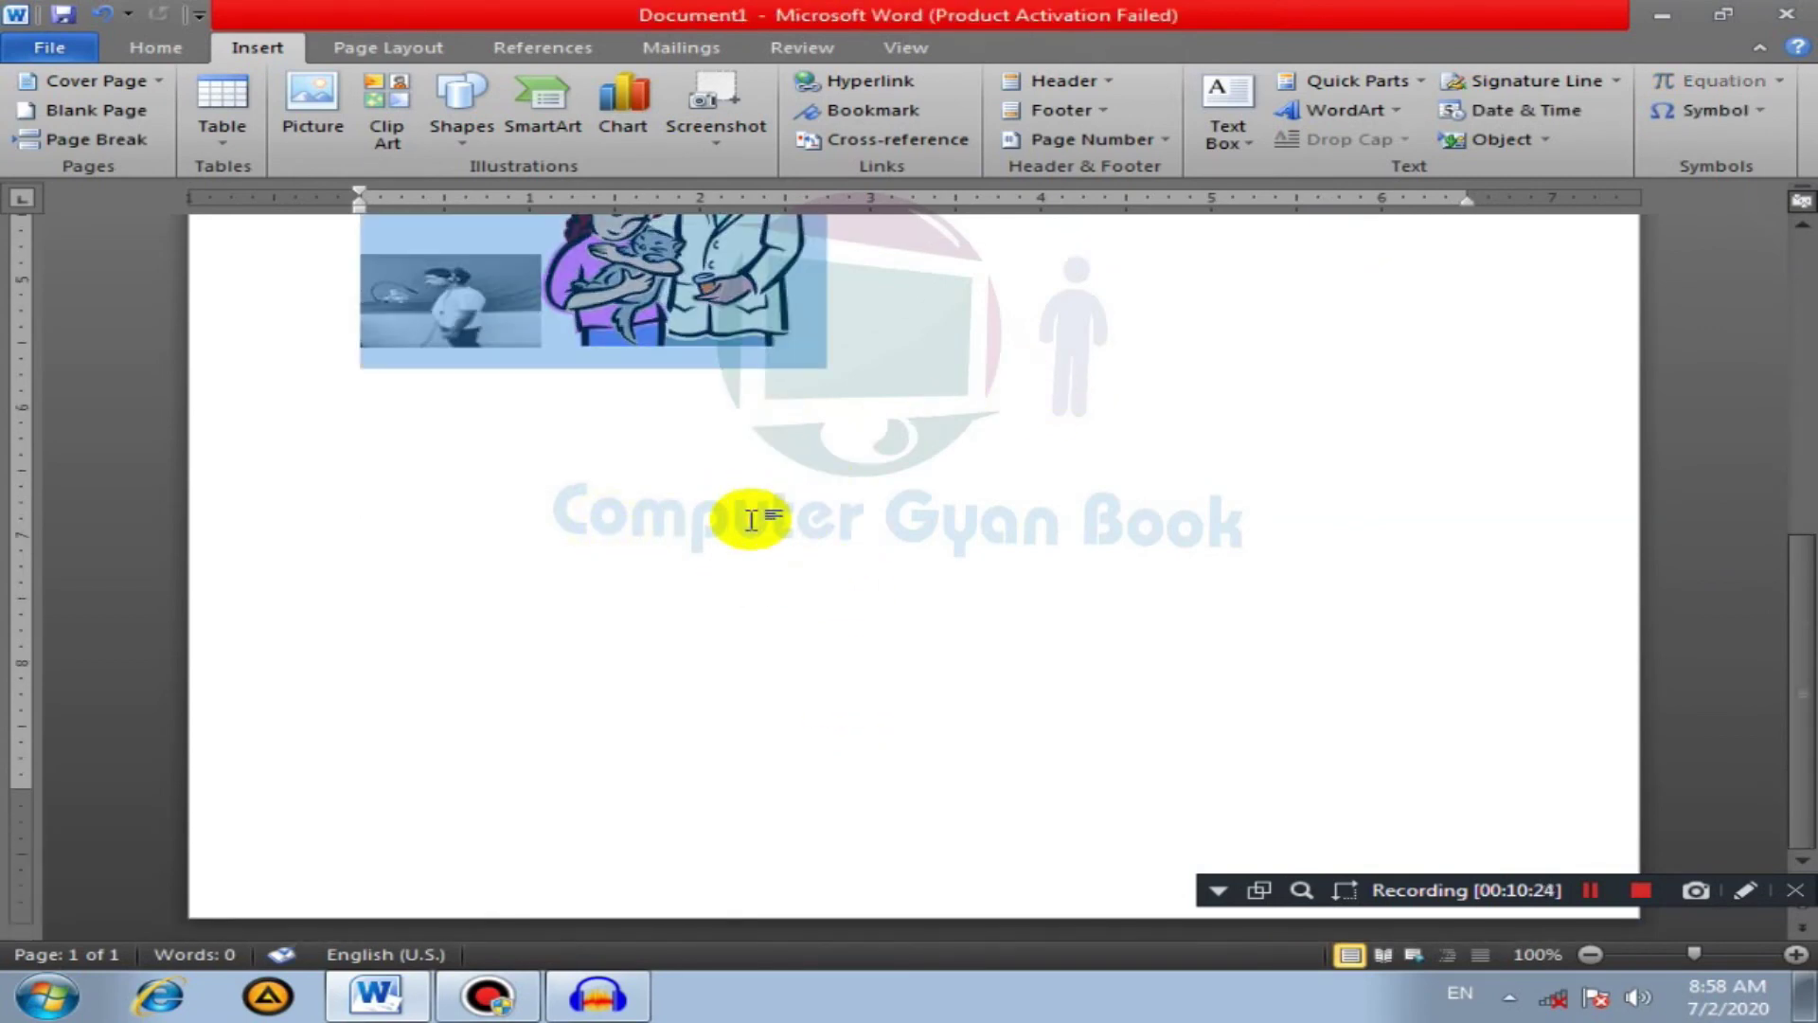
{"action": "key", "text": "Delete"}
{"action": "left_click", "coordinate": [622, 109]}
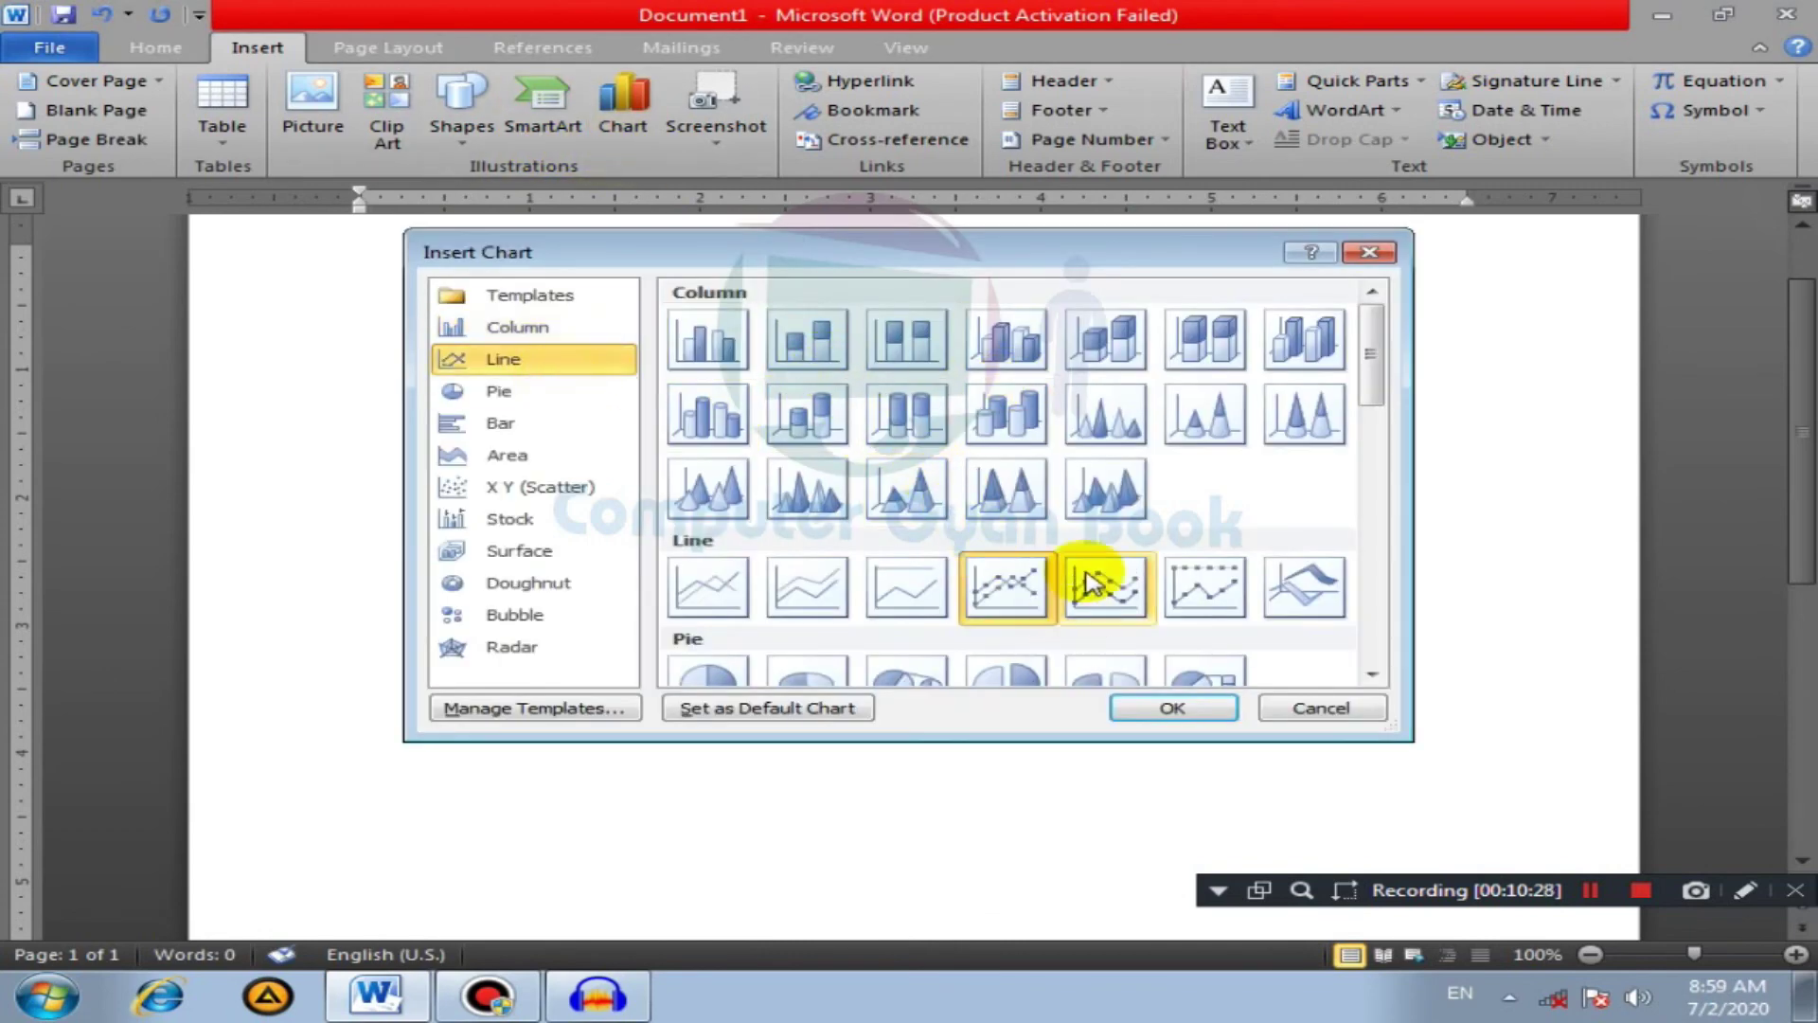
Step: Insert a 3-D cylinder column chart with sample data, close its data sheet, then undo it
{"action": "left_click", "coordinate": [1007, 413]}
{"action": "left_click", "coordinate": [1207, 707]}
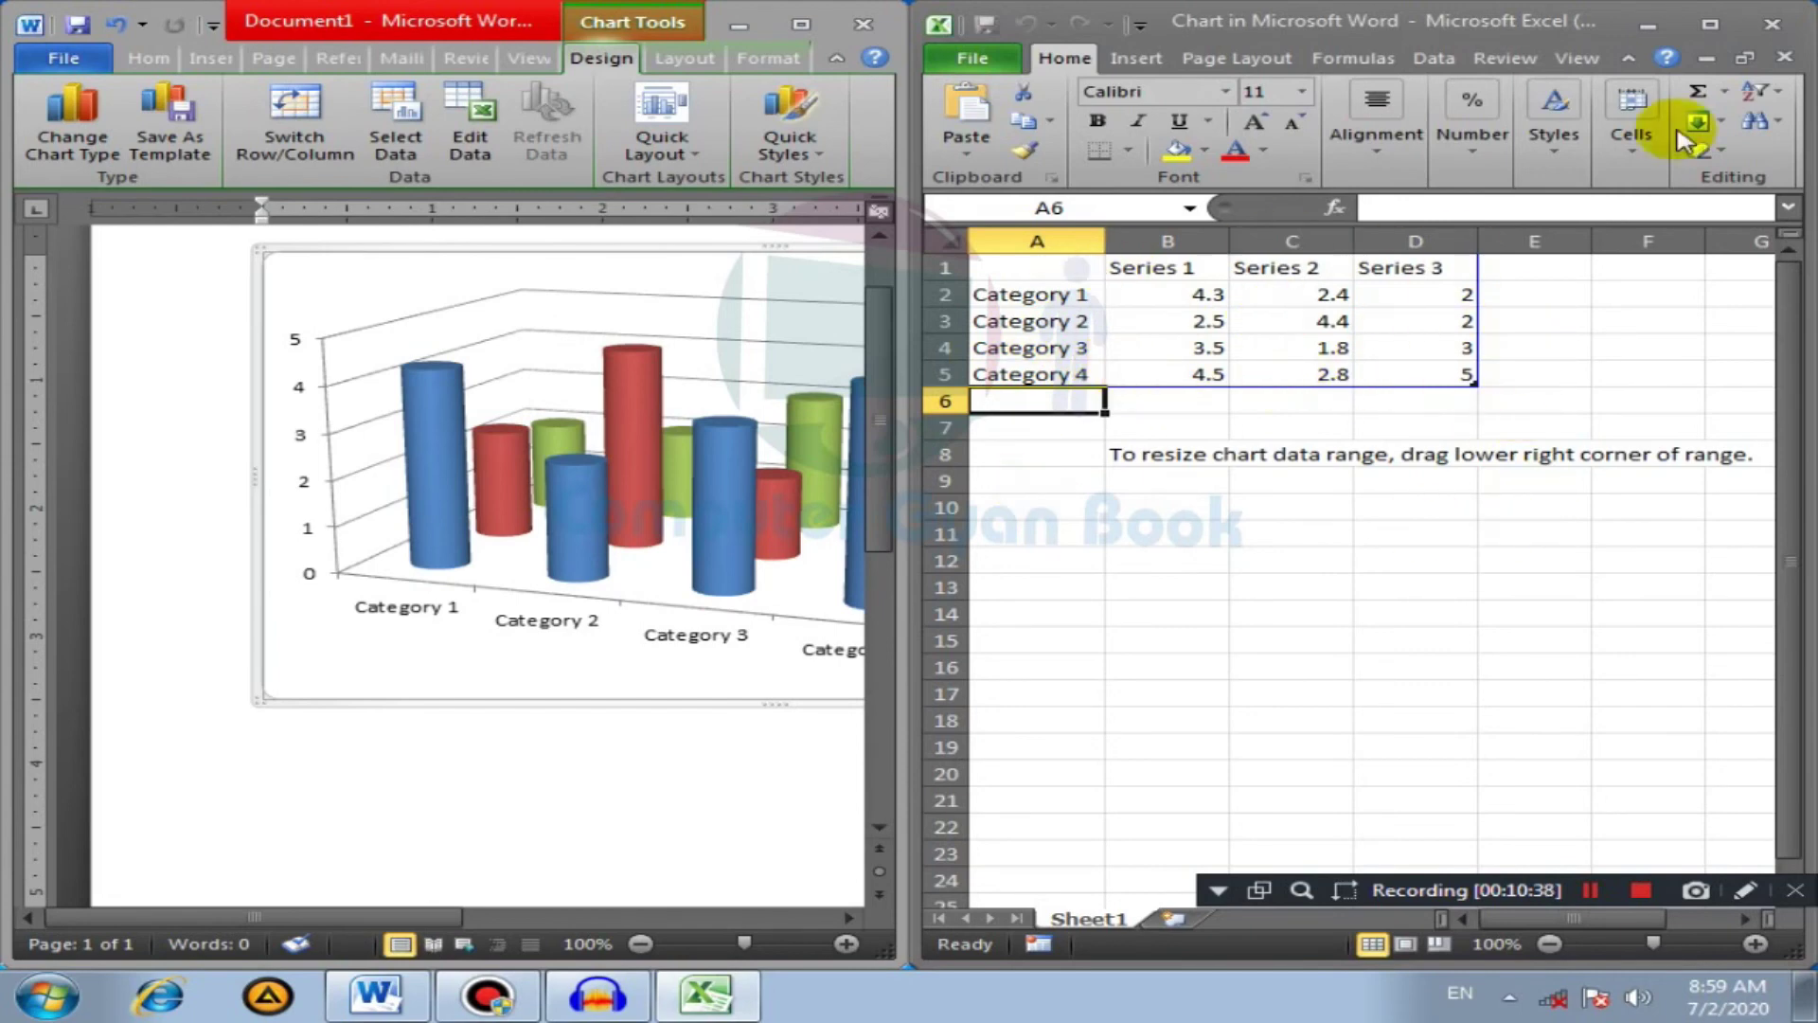
{"action": "left_click", "coordinate": [572, 475]}
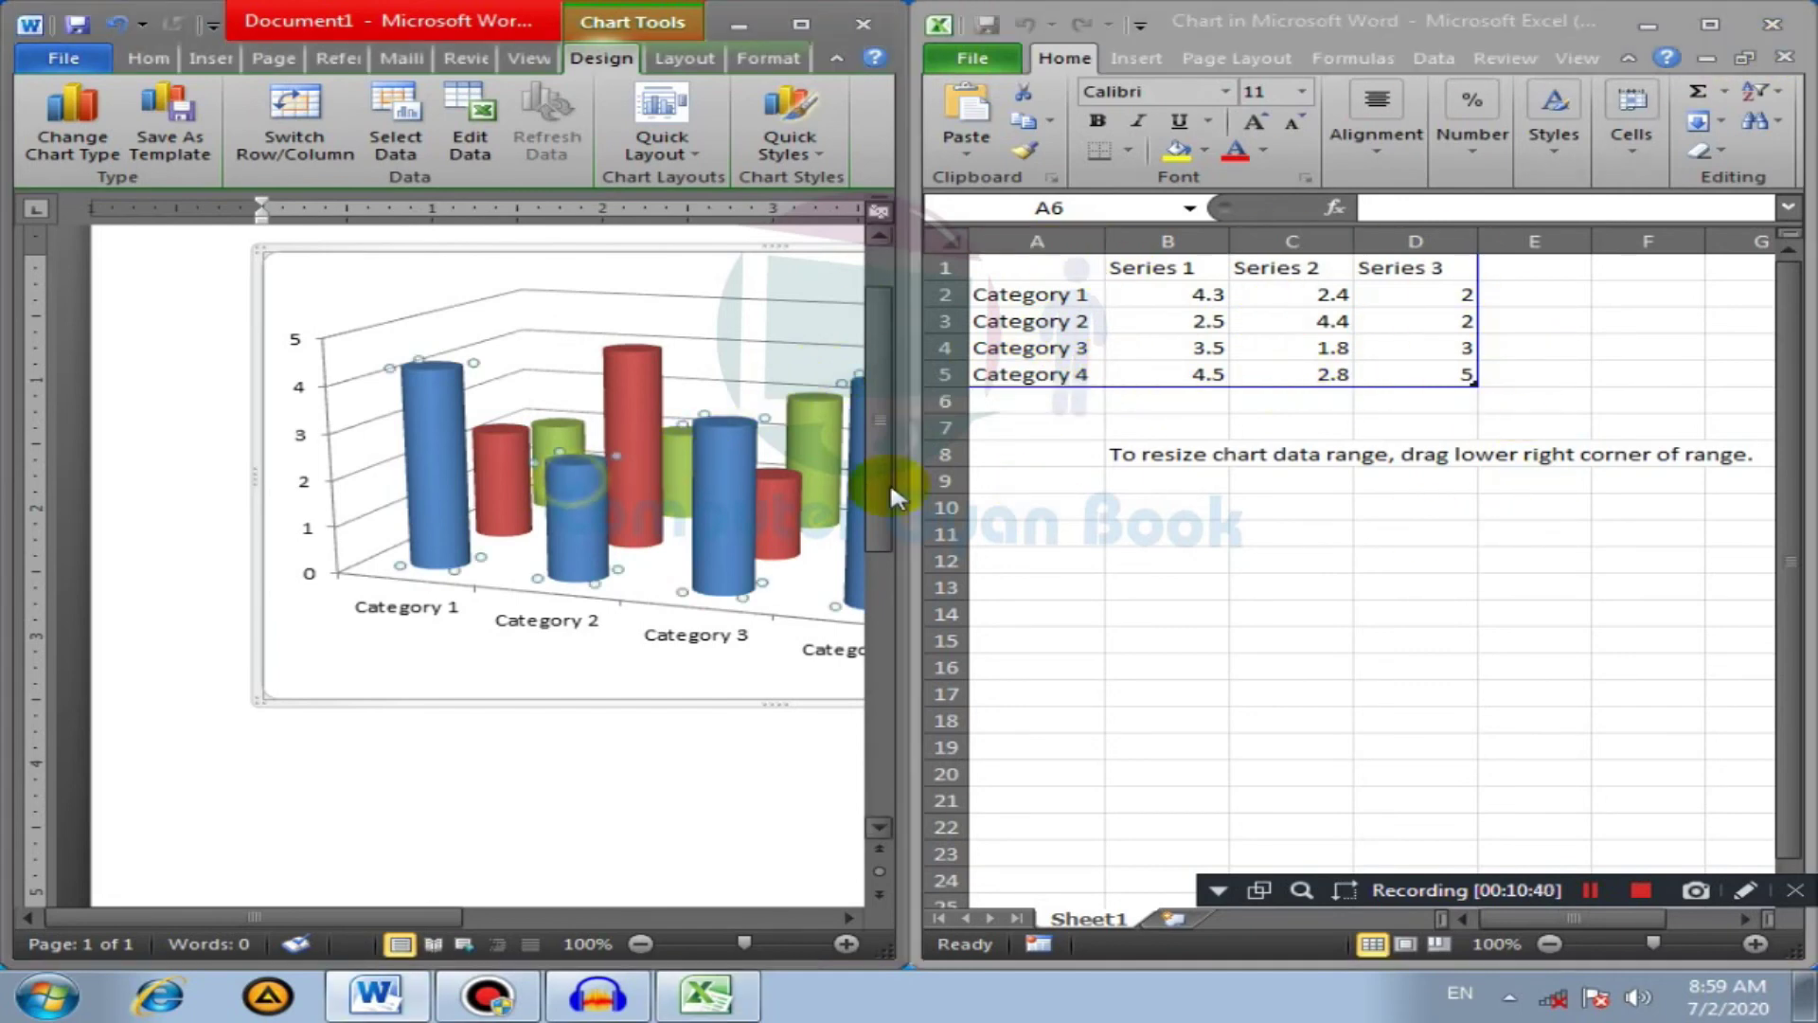
{"action": "left_click", "coordinate": [1781, 25]}
{"action": "left_click", "coordinate": [1780, 26]}
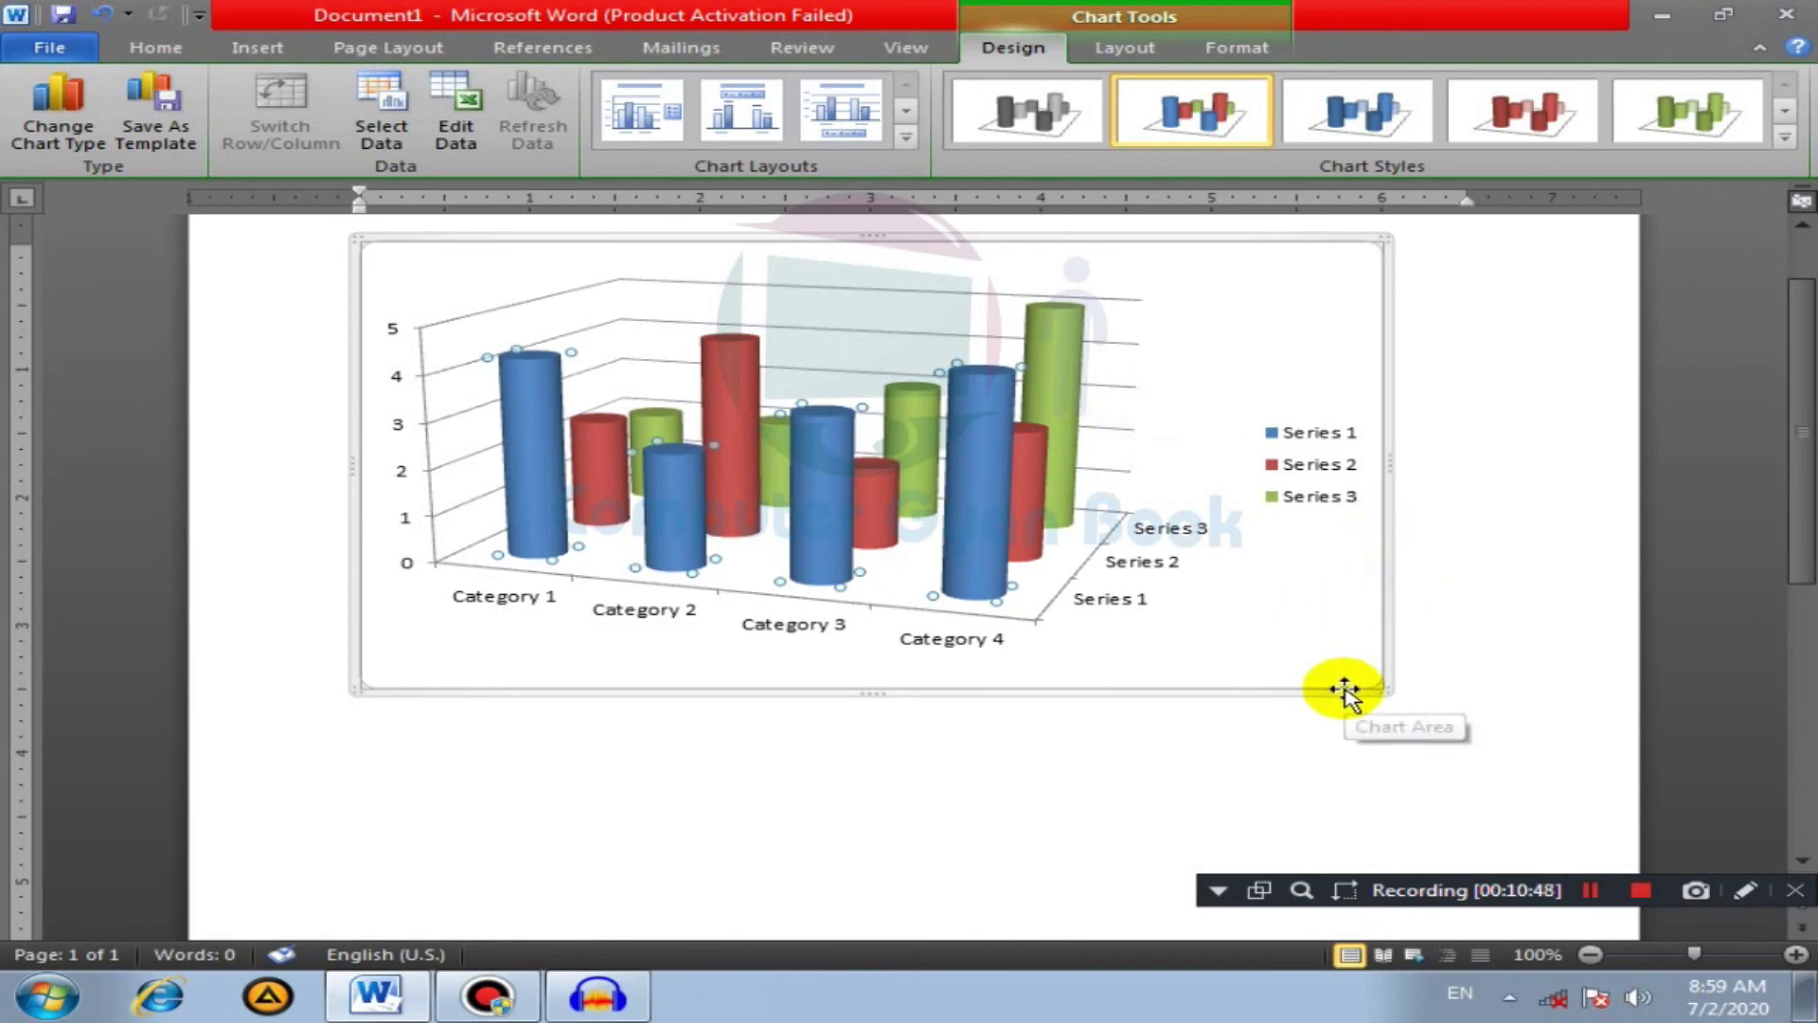
{"action": "left_click", "coordinate": [1439, 693]}
{"action": "mouse_move", "coordinate": [656, 434]}
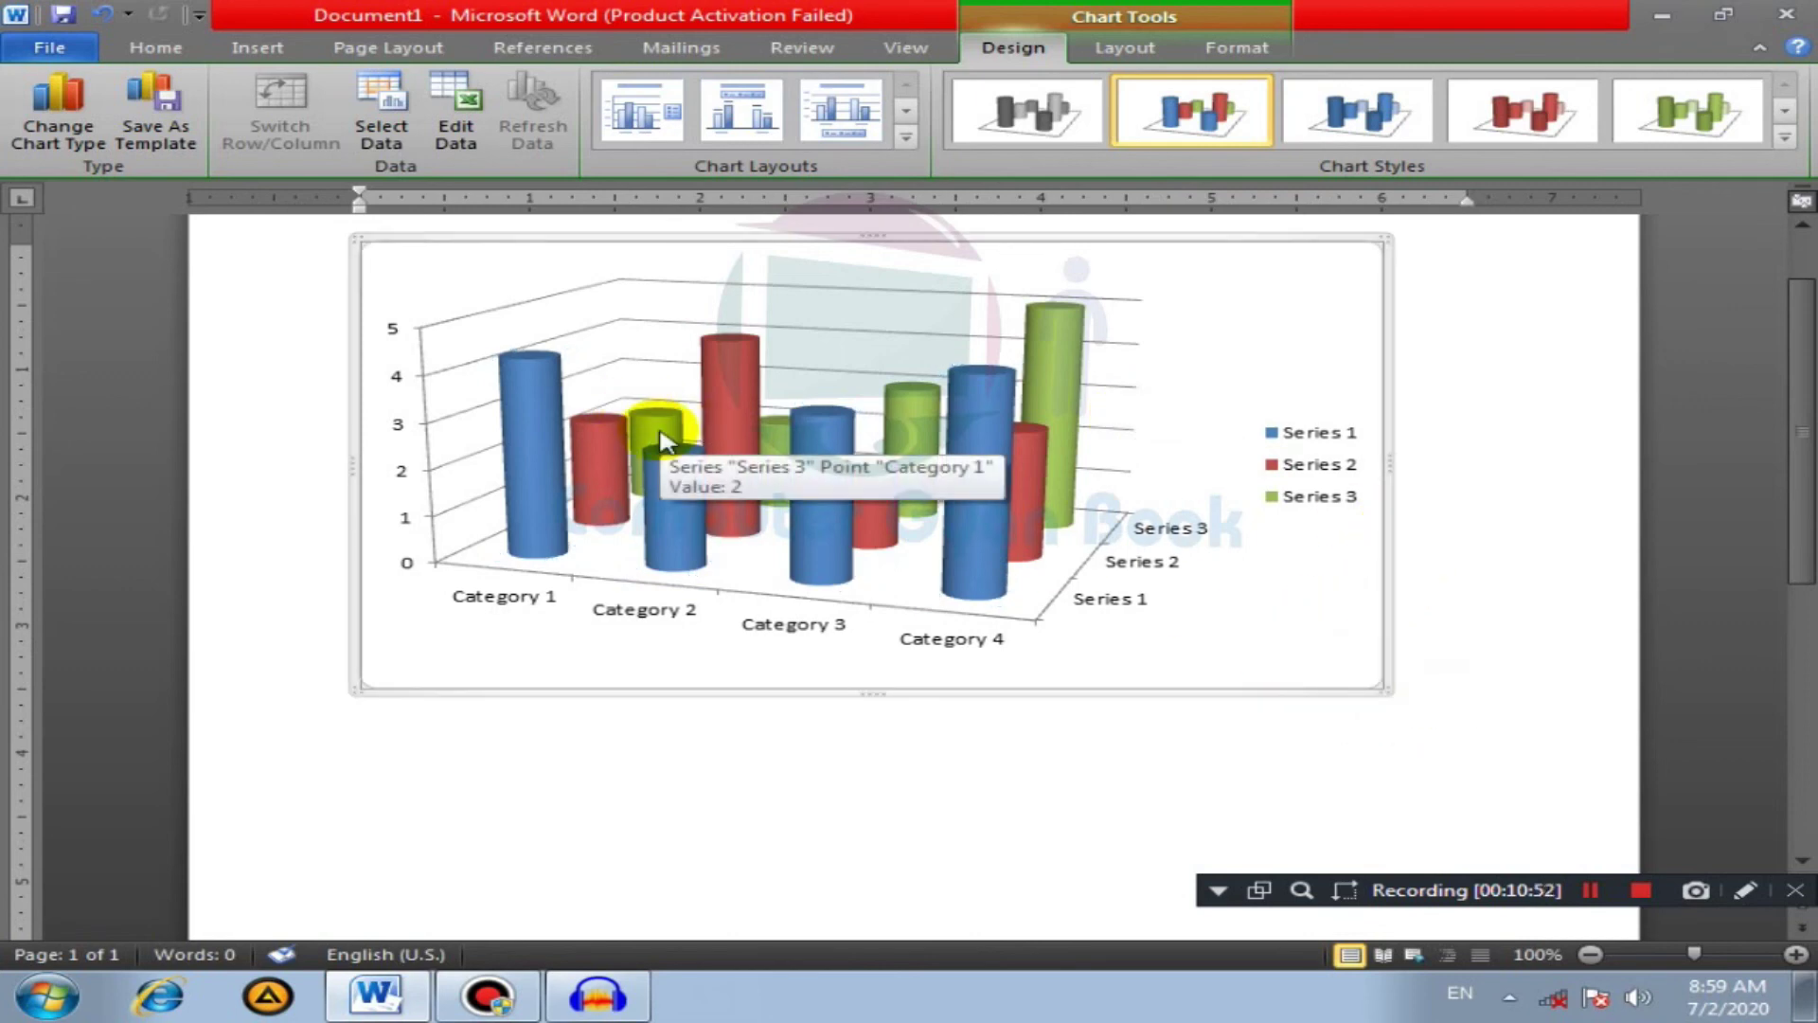
{"action": "key", "text": "ctrl+z"}
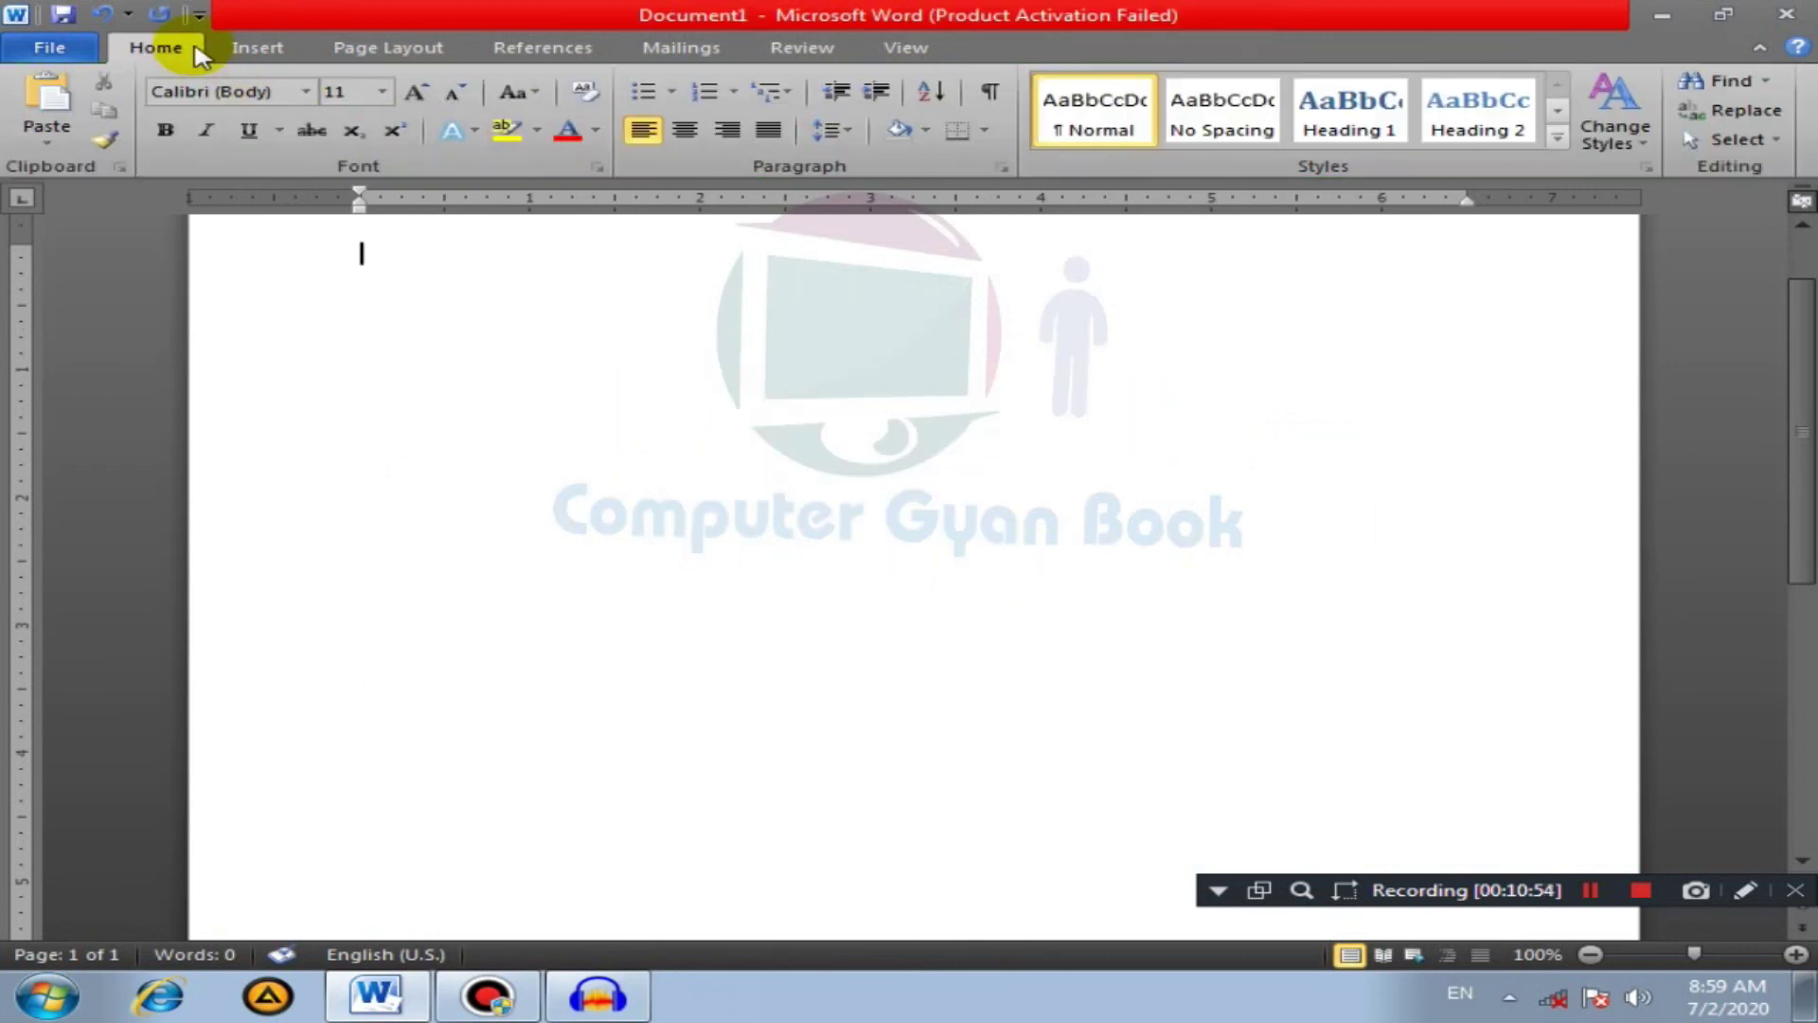
Step: Insert a Screen Clipping of a desktop region, then delete it to leave the page blank
{"action": "left_click", "coordinate": [222, 52]}
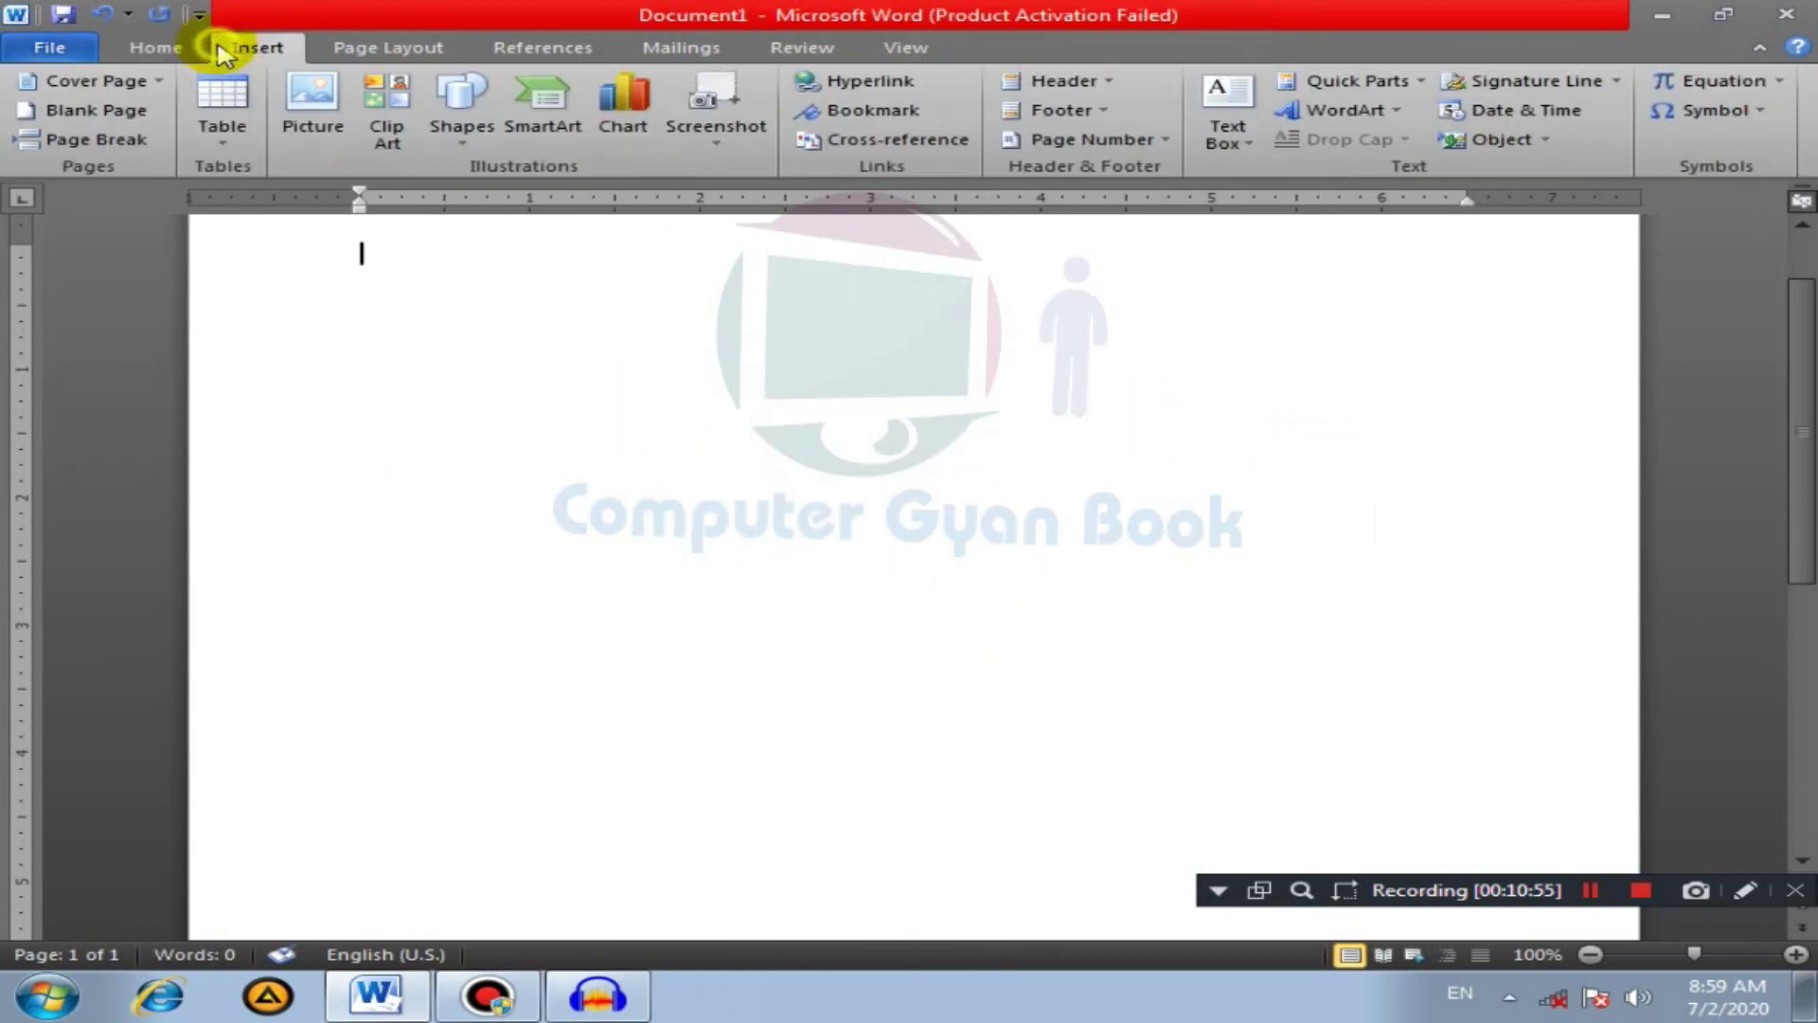
{"action": "left_click", "coordinate": [729, 141]}
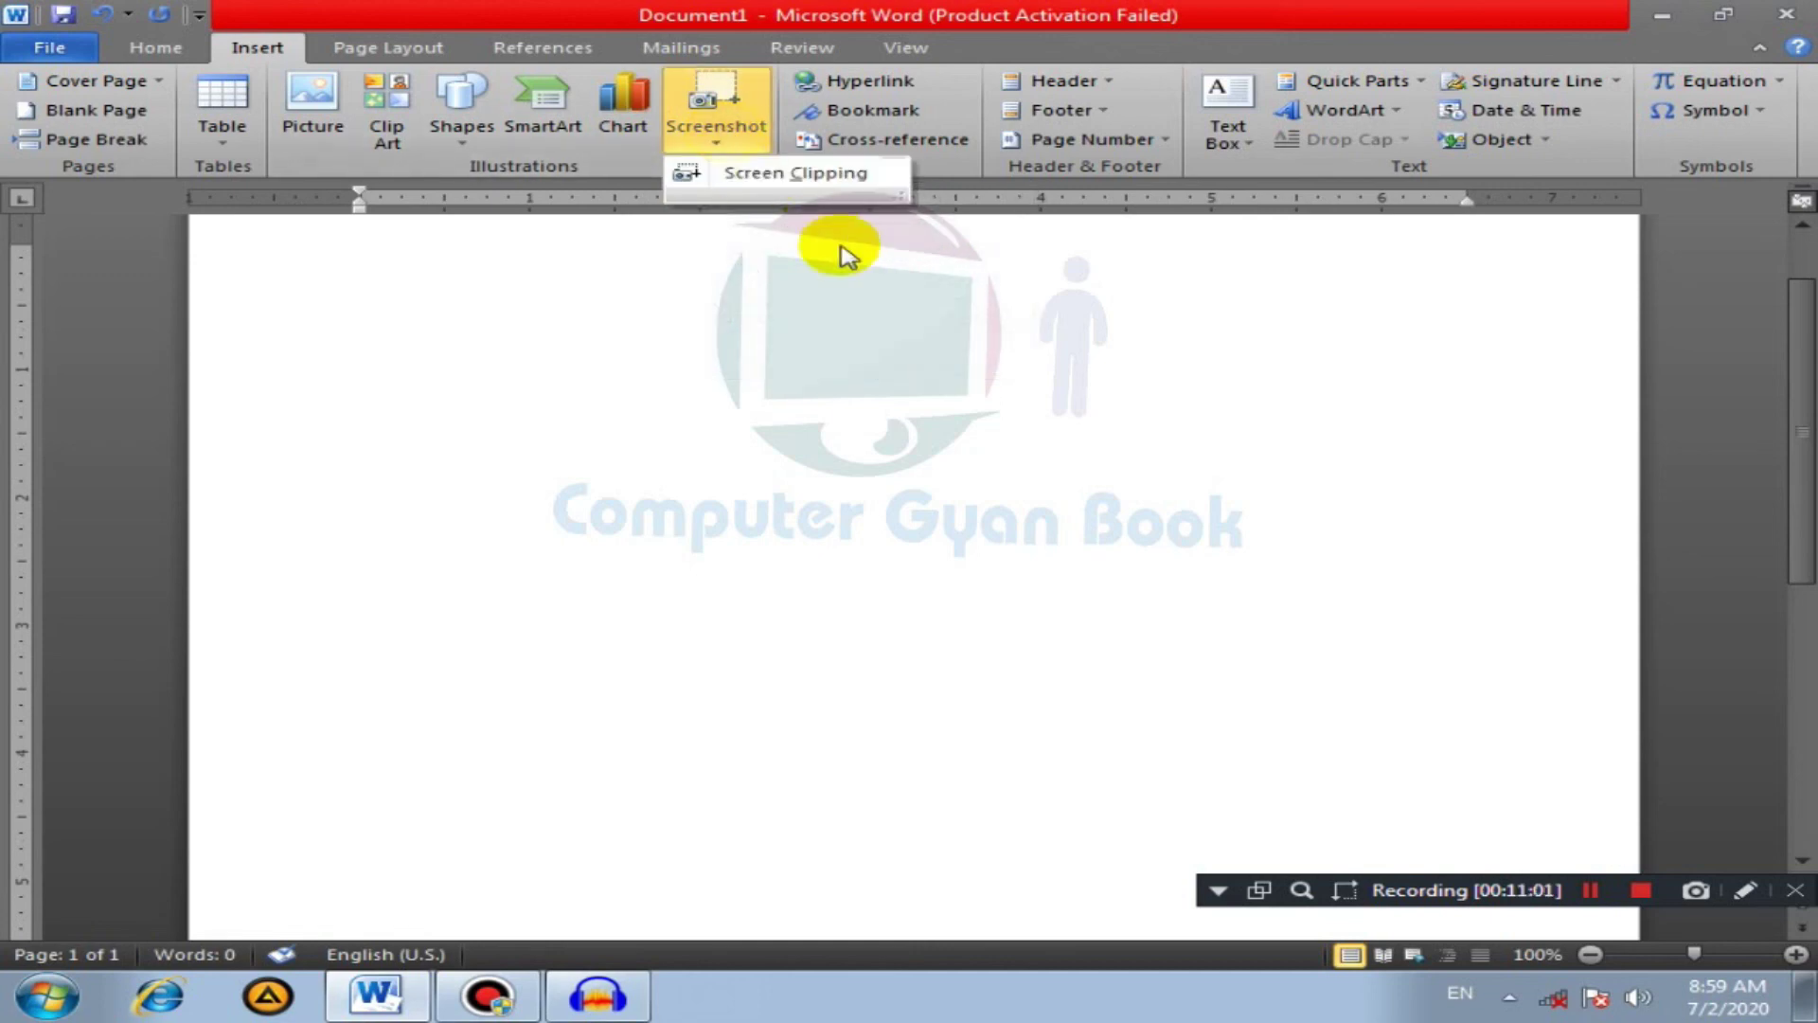
{"action": "left_click", "coordinate": [797, 174]}
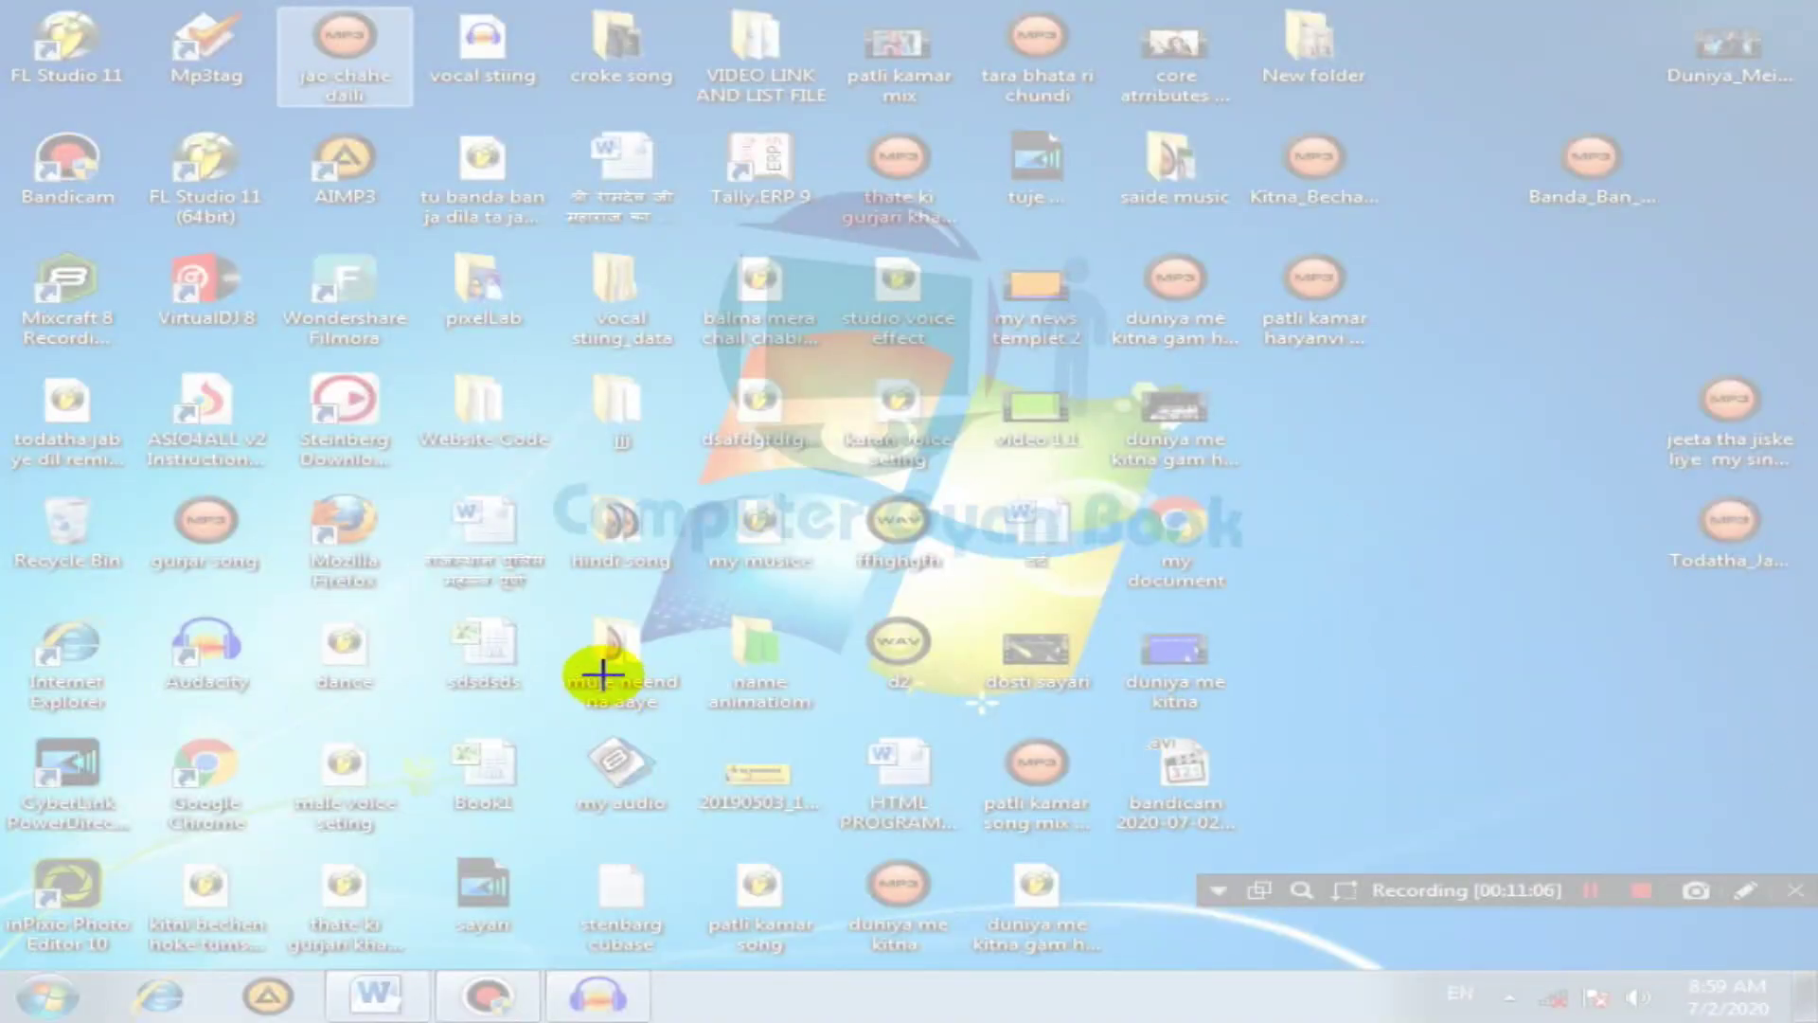
{"action": "left_click_drag", "start_coordinate": [1199, 862], "coordinate": [1703, 953]}
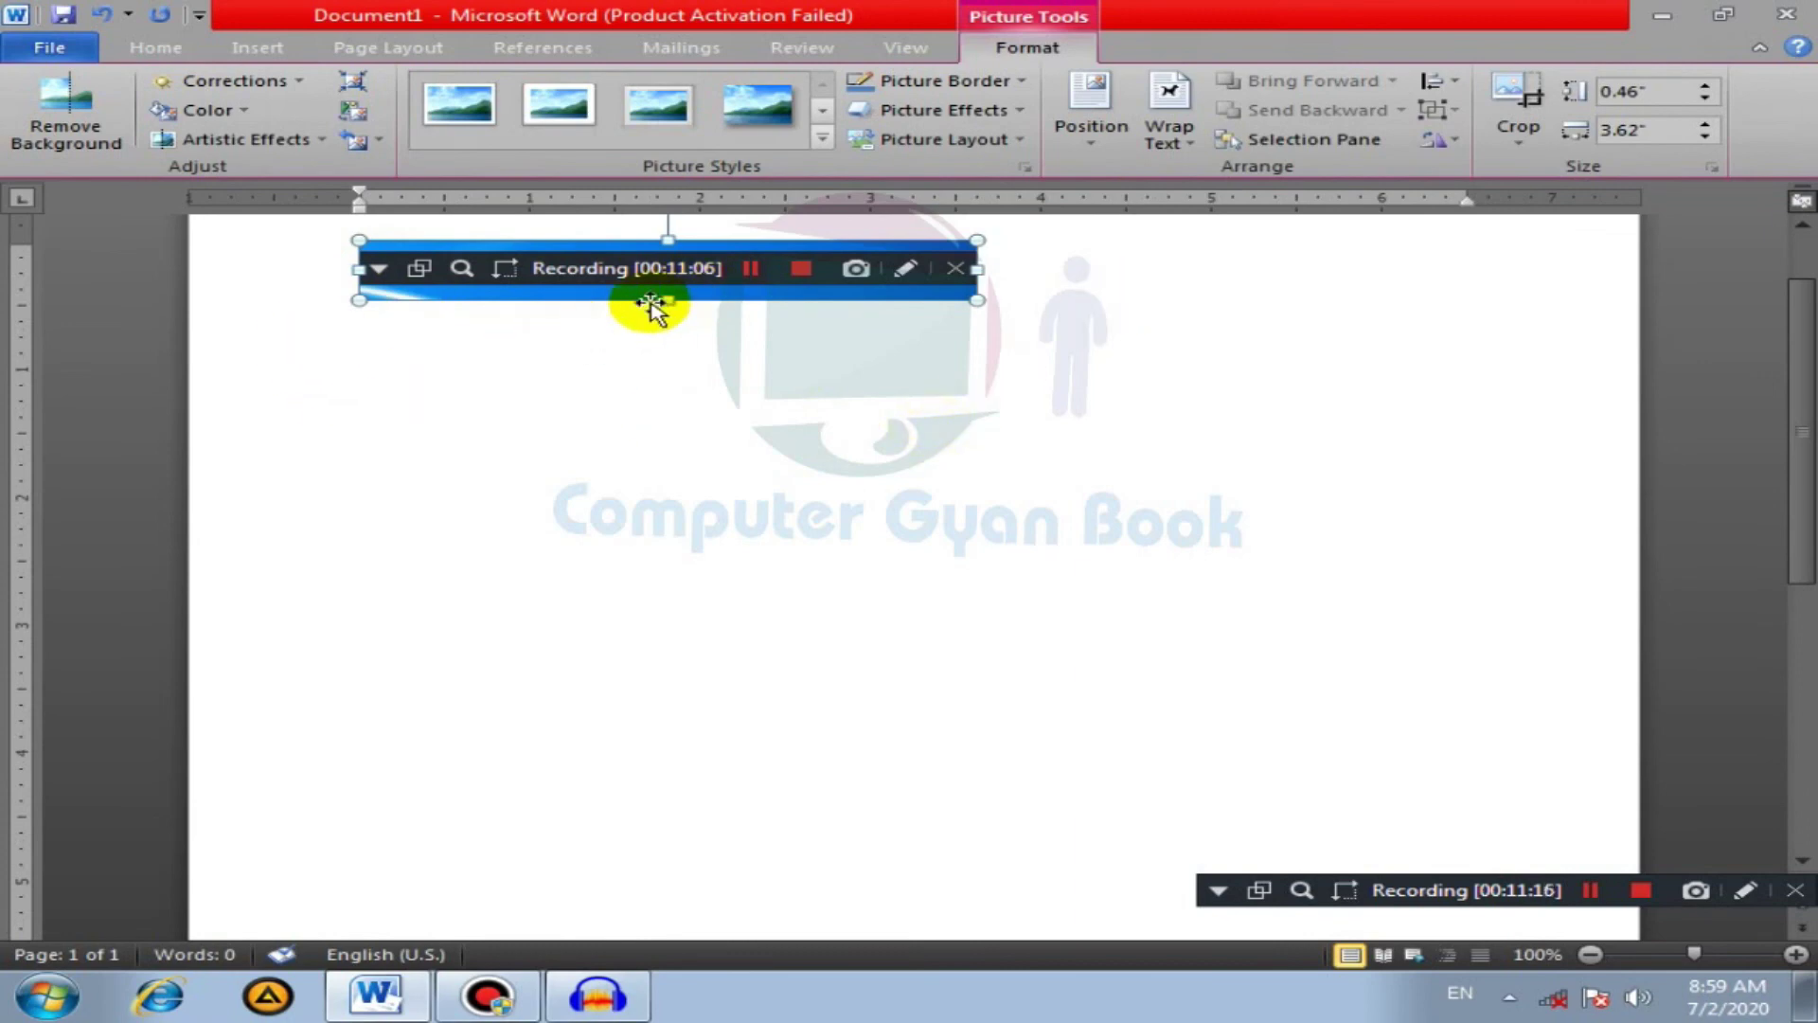
{"action": "key", "text": "Delete"}
{"action": "left_click", "coordinate": [257, 47]}
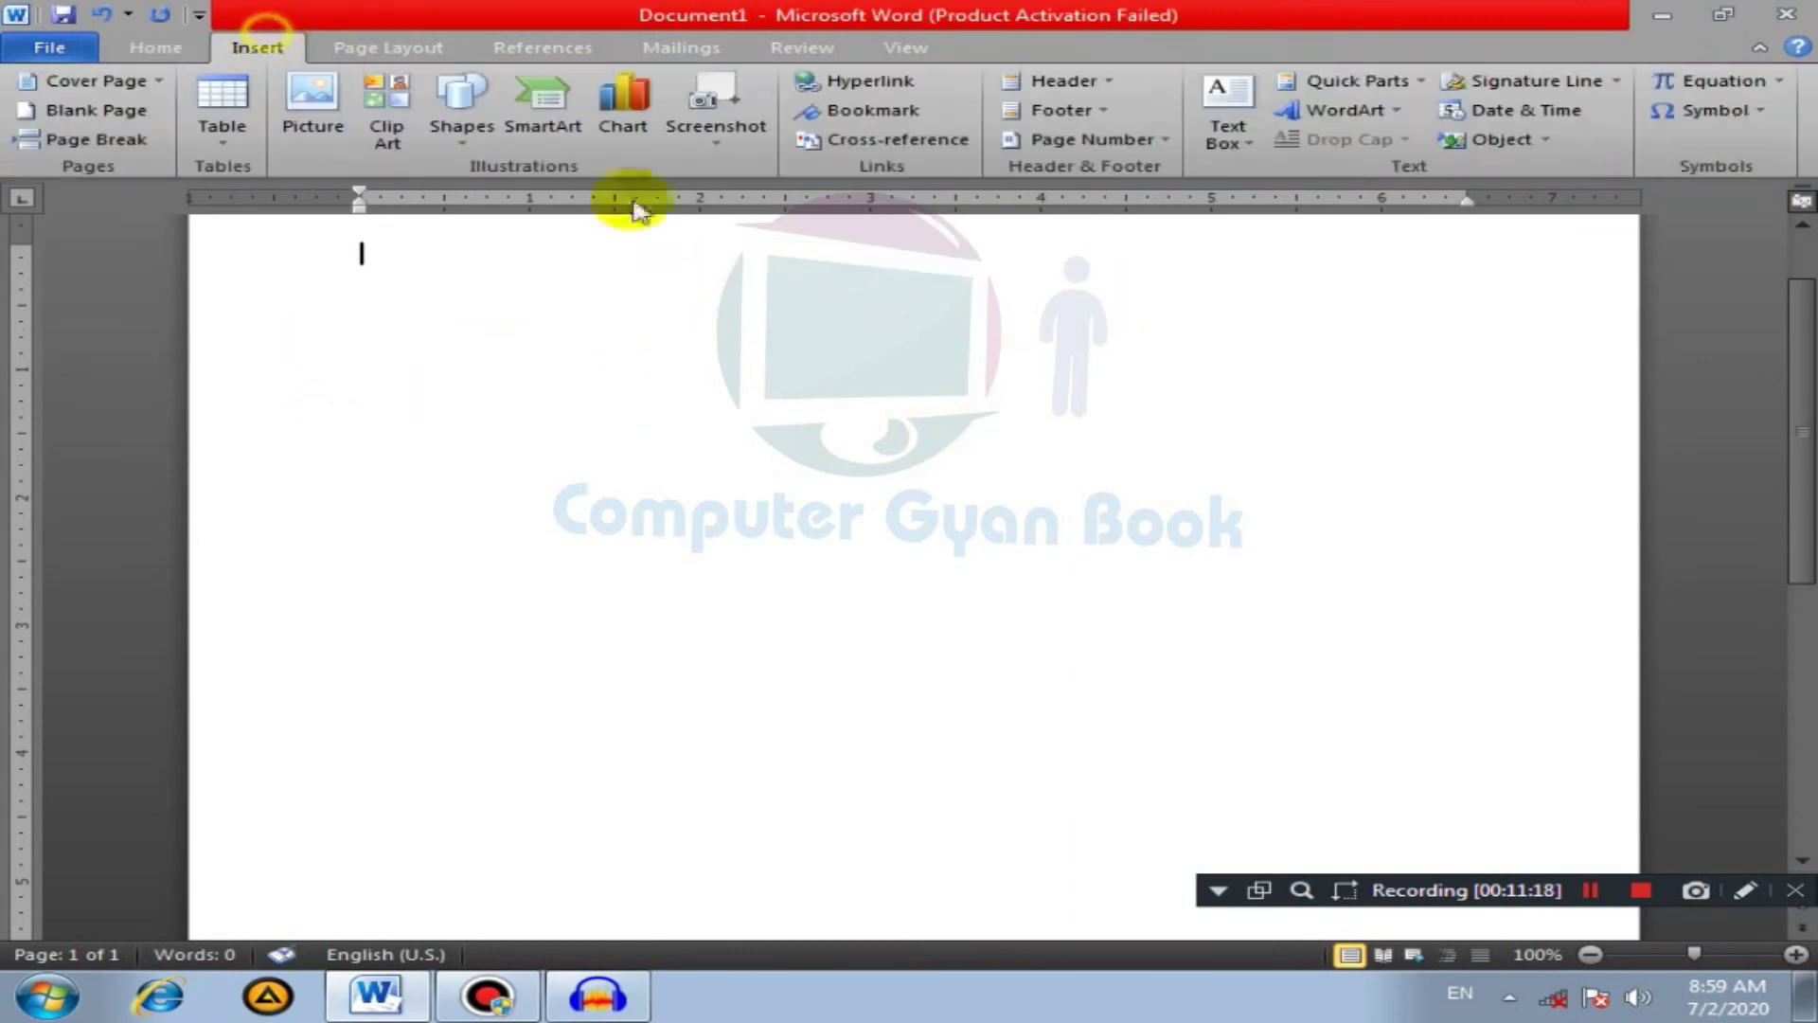